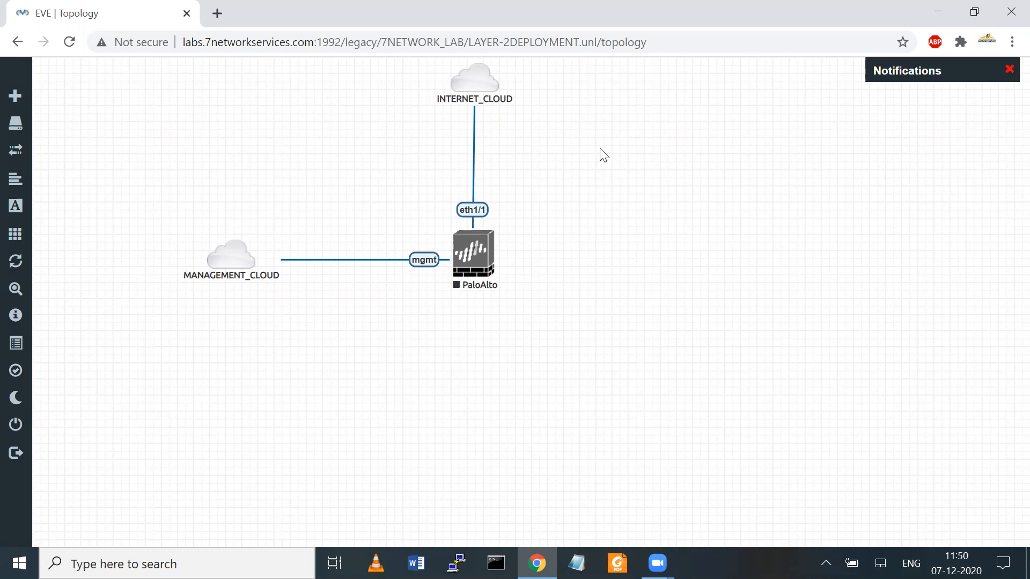
Step: Add two Cisco vIOS Switch nodes, Switch2 and Switch3, found by searching 'swi'
{"action": "right_click", "coordinate": [614, 157]}
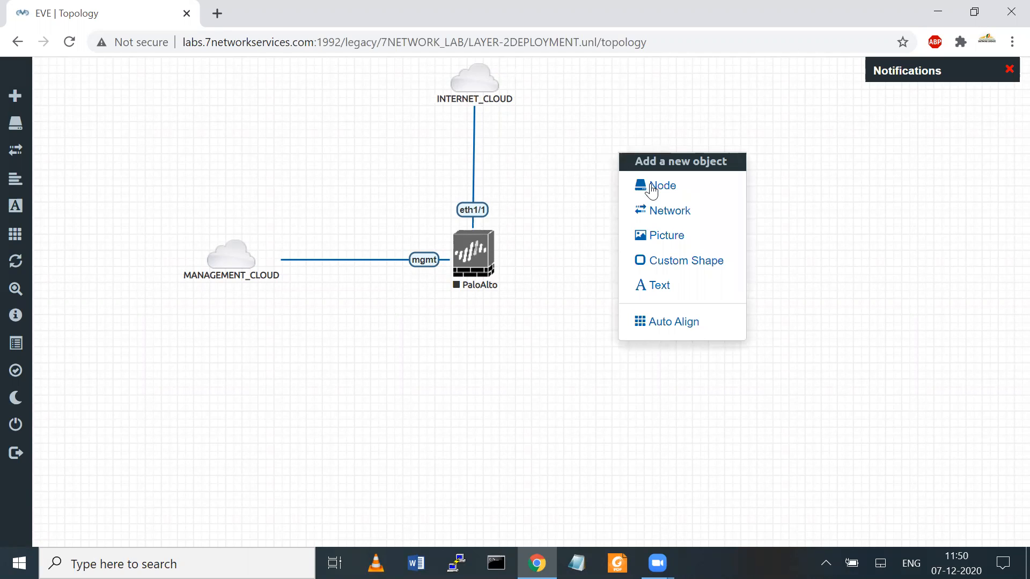
{"action": "left_click", "coordinate": [656, 185]}
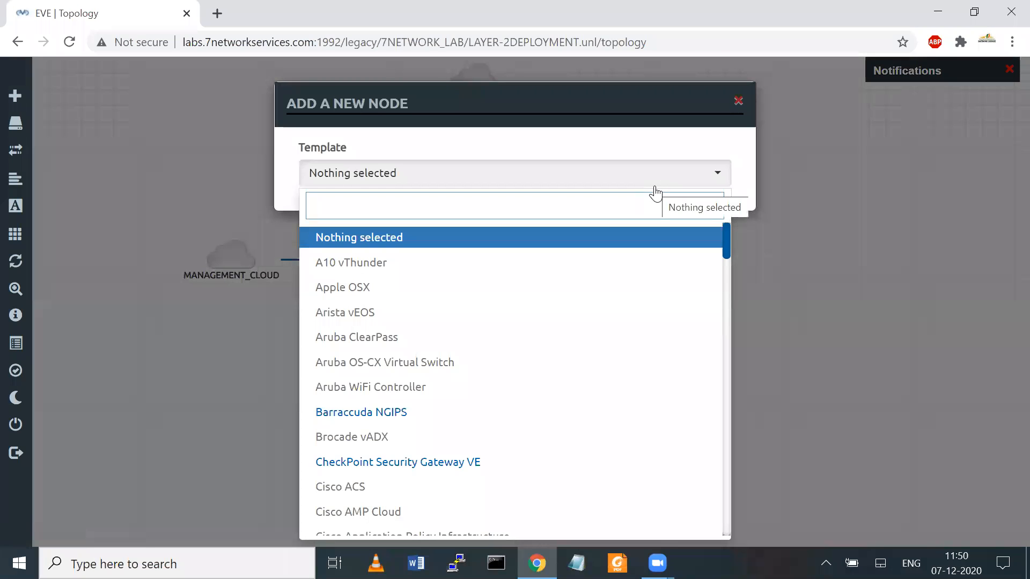
{"action": "type", "text": "swi"}
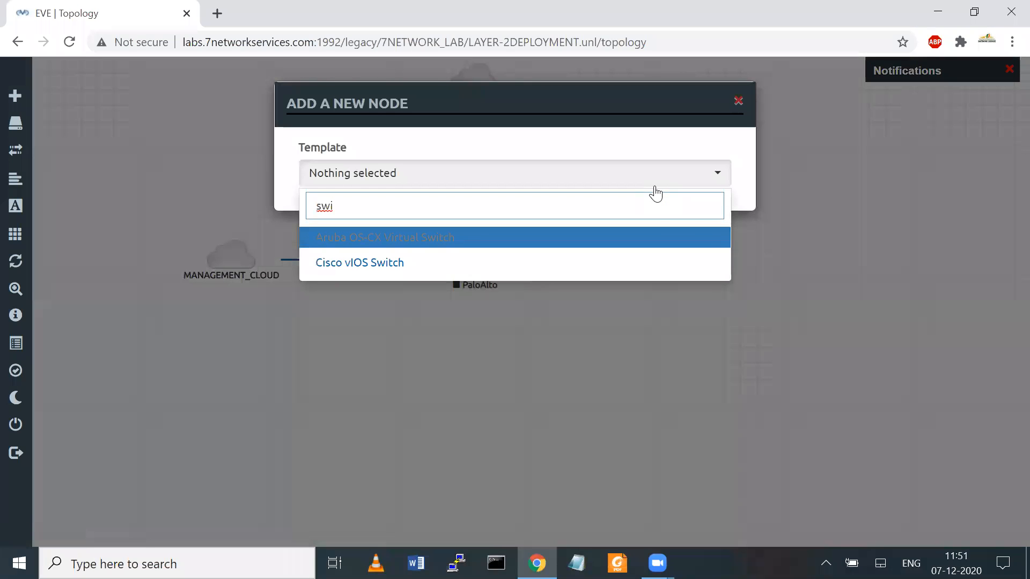
{"action": "key", "text": "Down"}
{"action": "key", "text": "Return"}
{"action": "left_click", "coordinate": [414, 247]}
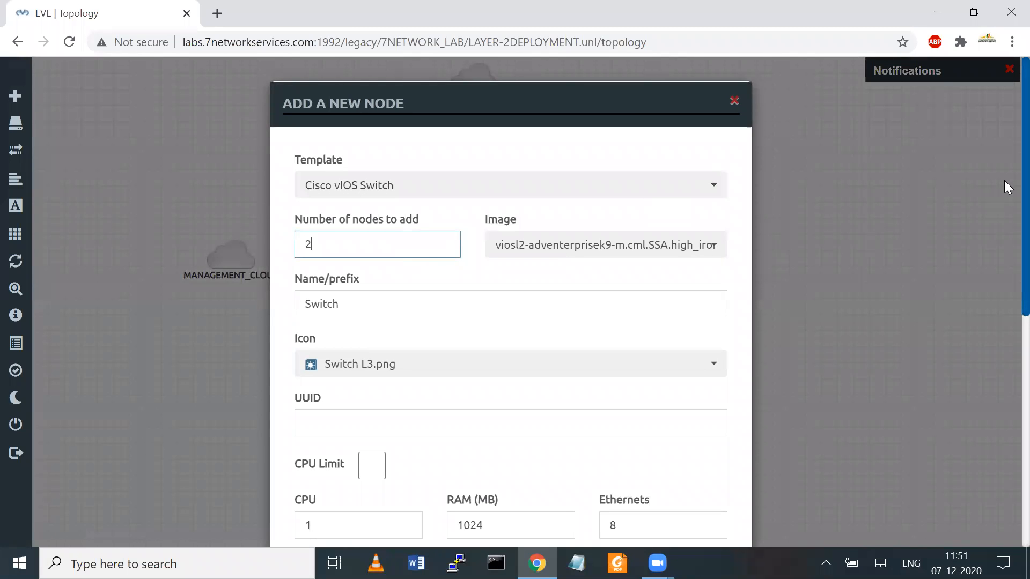
{"action": "scroll", "coordinate": [1004, 173], "scroll_direction": "down", "scroll_amount": 8}
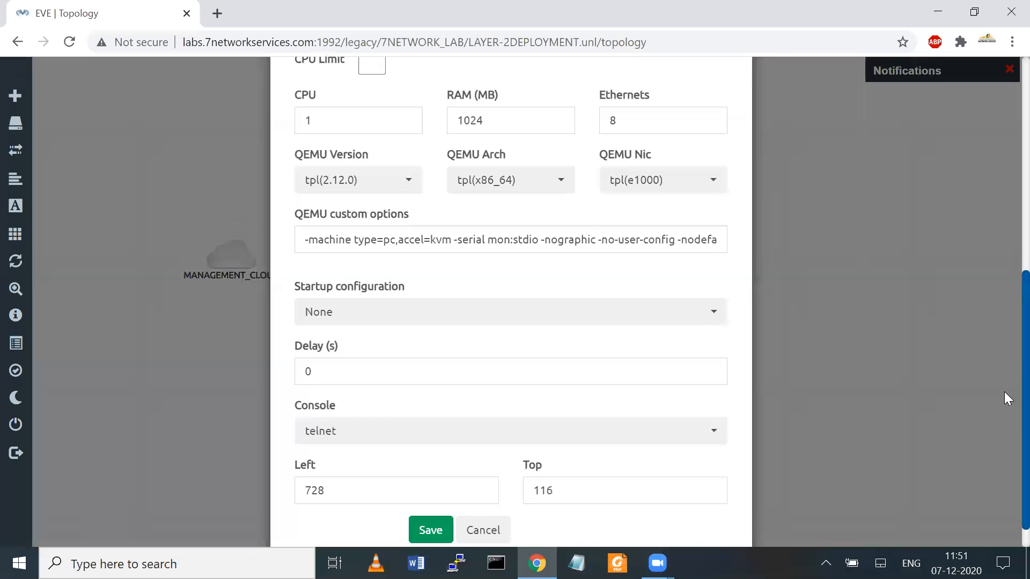
{"action": "left_click", "coordinate": [429, 518]}
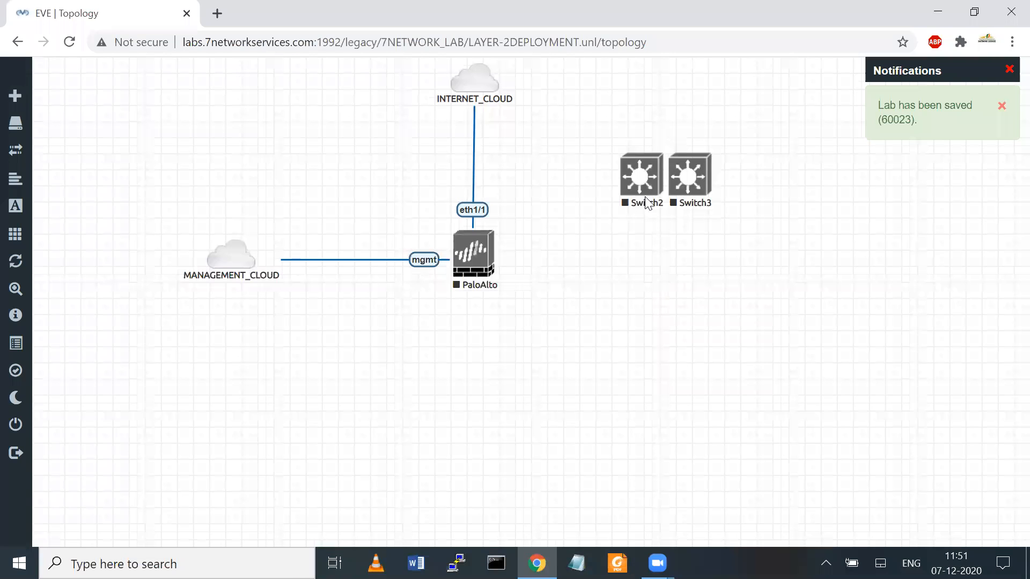
Step: Place Switch2 below and Switch3 right of PaloAlto, then link eth1/2 to Switch3 Gi0/0
{"action": "left_click_drag", "start_coordinate": [615, 211], "coordinate": [468, 379]}
{"action": "left_click_drag", "start_coordinate": [687, 177], "coordinate": [659, 255]}
{"action": "mouse_move", "coordinate": [491, 246]}
{"action": "left_click_drag", "start_coordinate": [490, 244], "coordinate": [651, 250]}
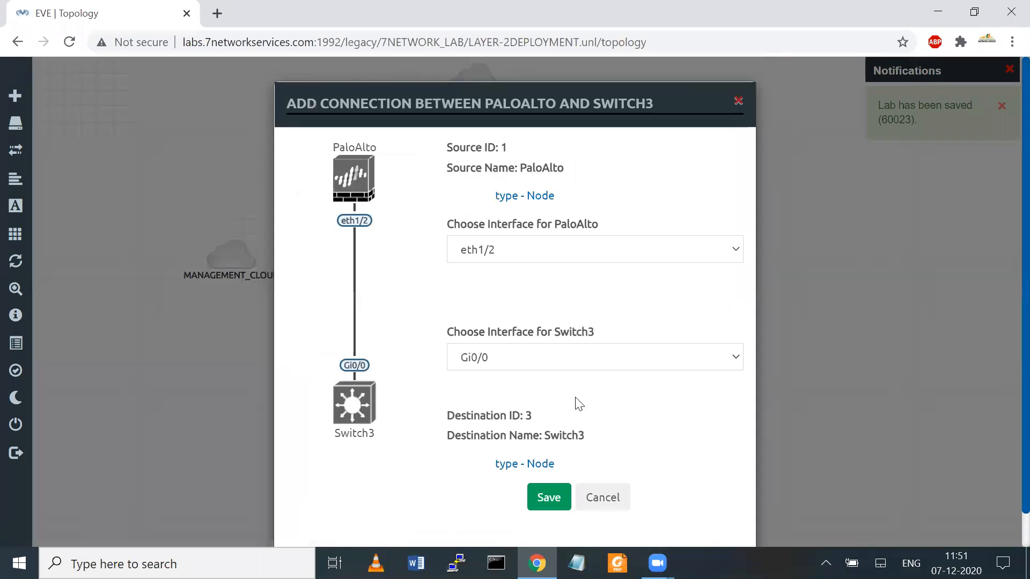
{"action": "left_click", "coordinate": [547, 498]}
Step: Link PaloAlto eth1/3 to Switch2 Gi0/0 and nudge both switches into position
{"action": "mouse_move", "coordinate": [489, 246]}
{"action": "left_click_drag", "start_coordinate": [489, 246], "coordinate": [475, 375]}
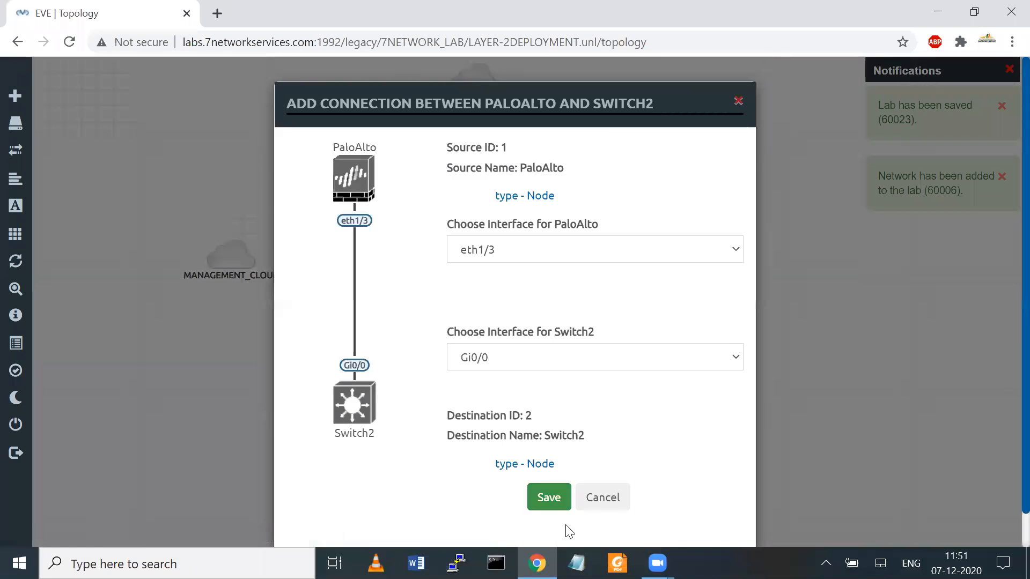
{"action": "left_click", "coordinate": [548, 498]}
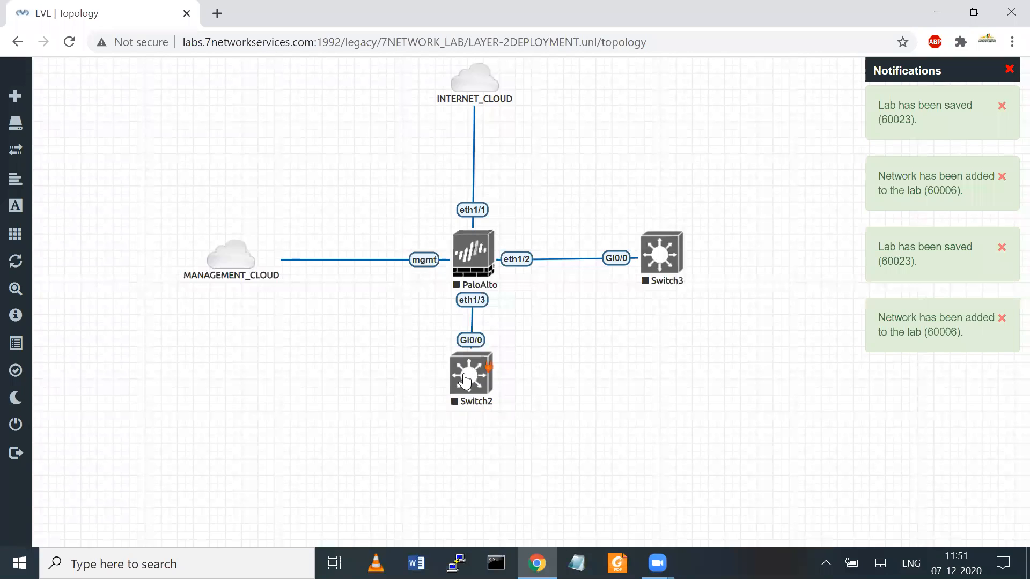
{"action": "mouse_move", "coordinate": [470, 407]}
{"action": "left_click_drag", "start_coordinate": [470, 407], "coordinate": [467, 414]}
{"action": "left_click_drag", "start_coordinate": [664, 258], "coordinate": [673, 259]}
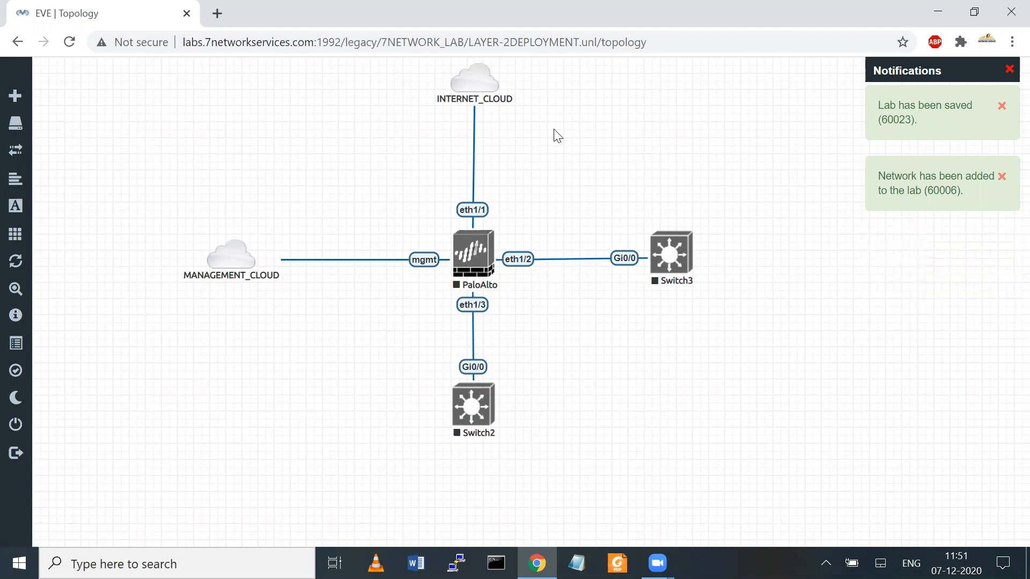
Step: Drag nodes around the canvas to rearrange the topology layout
{"action": "mouse_move", "coordinate": [455, 286]}
{"action": "left_mouse_down"}
{"action": "mouse_move", "coordinate": [494, 321]}
{"action": "mouse_move", "coordinate": [436, 305]}
{"action": "left_mouse_up"}
{"action": "left_click_drag", "start_coordinate": [567, 218], "coordinate": [649, 151]}
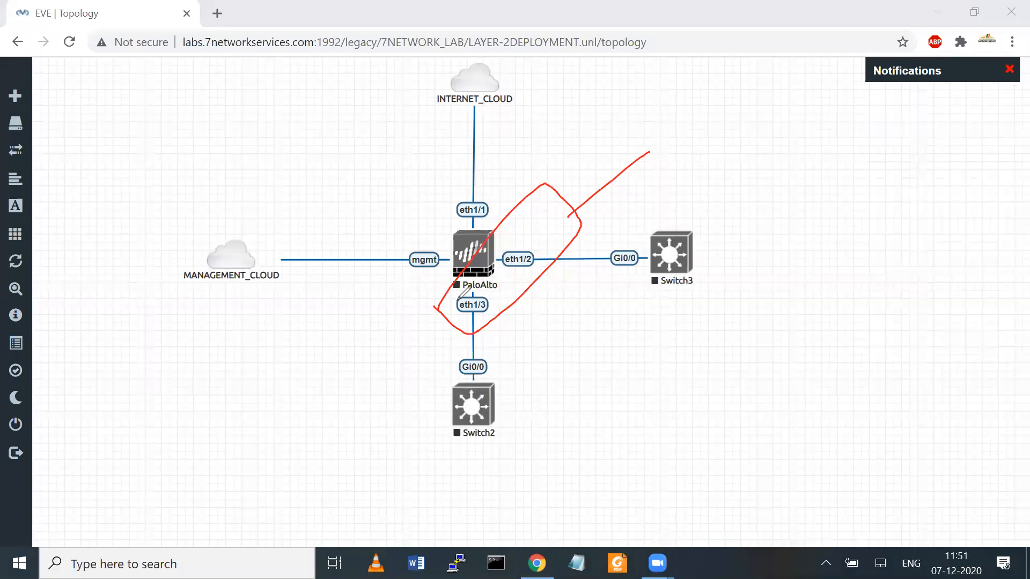
{"action": "mouse_move", "coordinate": [434, 306]}
{"action": "left_mouse_down"}
{"action": "mouse_move", "coordinate": [524, 212]}
{"action": "mouse_move", "coordinate": [515, 297]}
{"action": "mouse_move", "coordinate": [467, 336]}
{"action": "mouse_move", "coordinate": [439, 306]}
{"action": "left_mouse_up"}
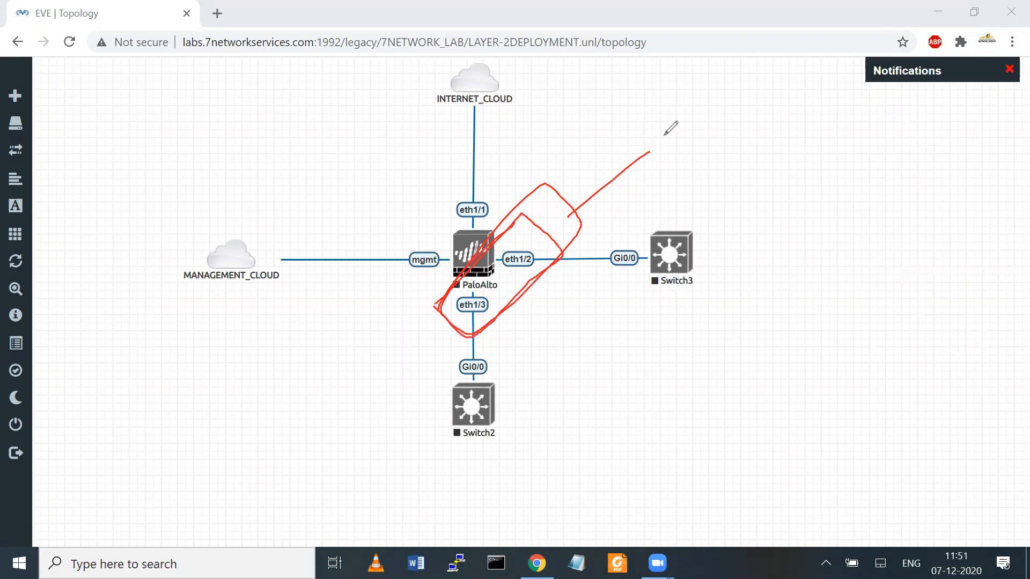
{"action": "left_click", "coordinate": [710, 137]}
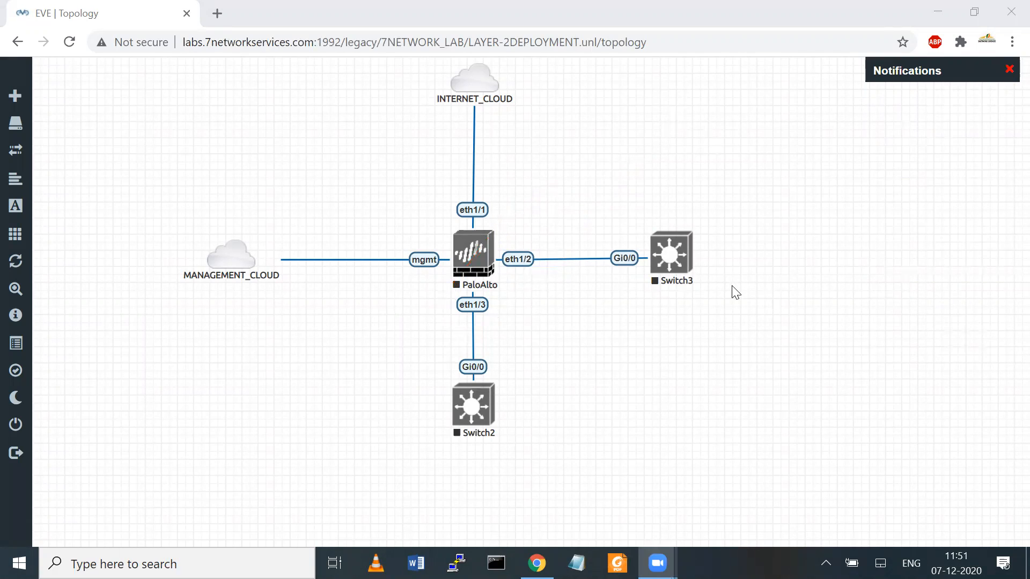
{"action": "right_click", "coordinate": [668, 347]}
{"action": "left_click", "coordinate": [569, 356]}
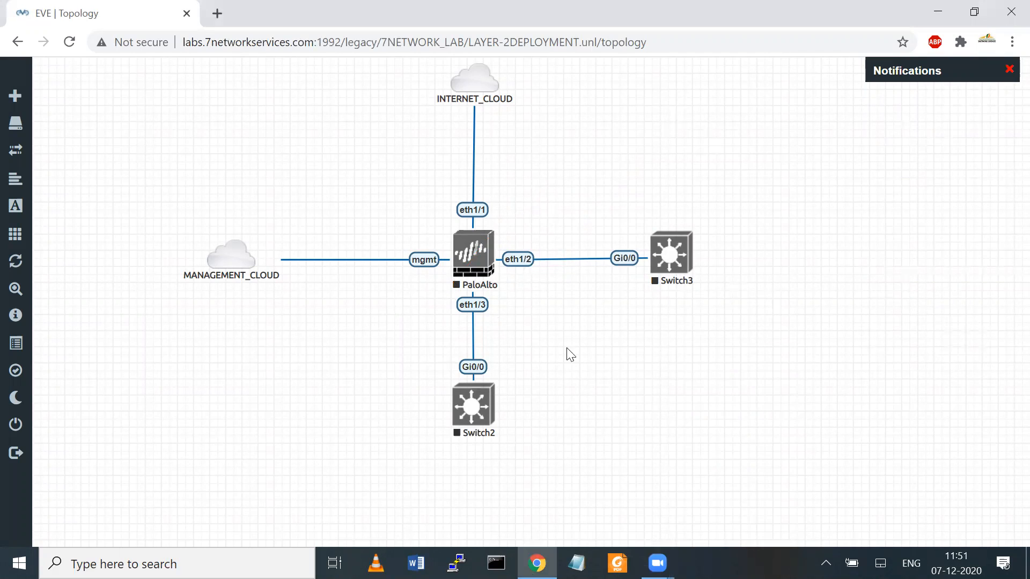
{"action": "right_click", "coordinate": [740, 142]}
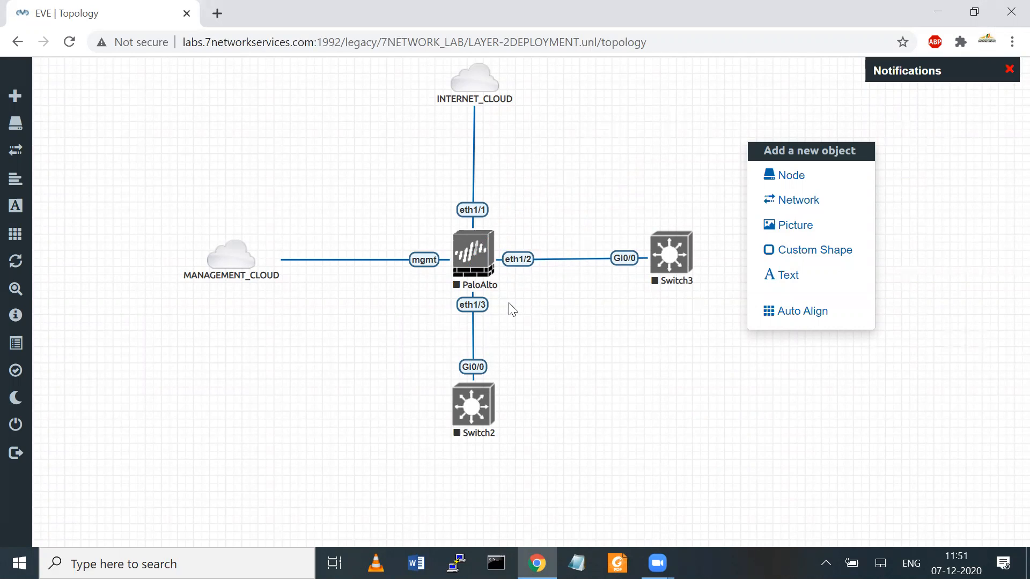
{"action": "left_click", "coordinate": [568, 178]}
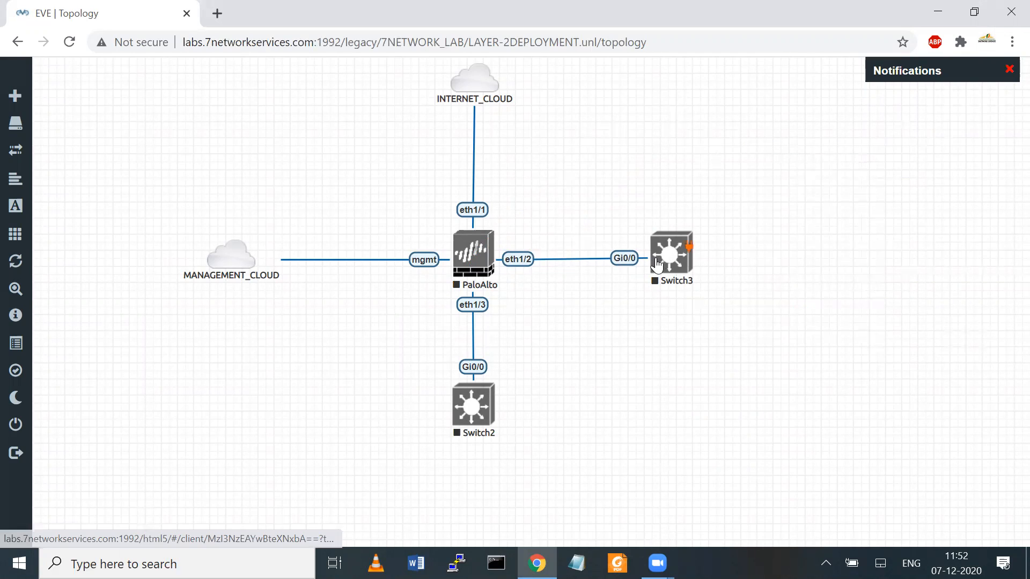
Step: Shift Switch3 a little right, raise Switch2 slightly, and drag-select the PaloAlto node
{"action": "left_click_drag", "start_coordinate": [664, 261], "coordinate": [683, 261]}
{"action": "left_click_drag", "start_coordinate": [470, 419], "coordinate": [472, 417]}
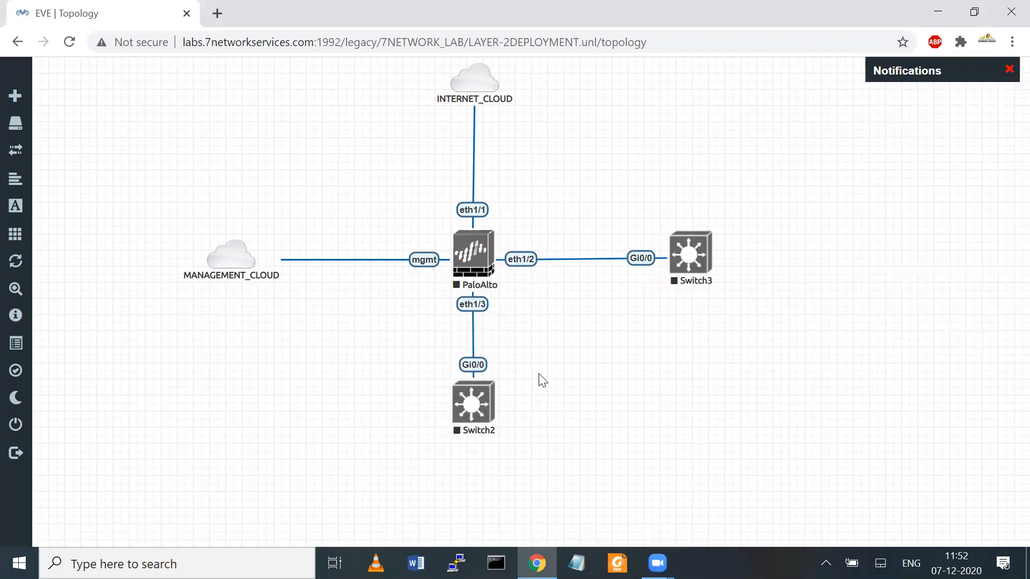
{"action": "left_click_drag", "start_coordinate": [428, 316], "coordinate": [562, 271]}
{"action": "left_click_drag", "start_coordinate": [436, 314], "coordinate": [532, 279]}
Step: Add a square custom shape and shrink it around PaloAlto's eth1/2 and eth1/3 interfaces
{"action": "left_click", "coordinate": [613, 339]}
{"action": "right_click", "coordinate": [613, 340]}
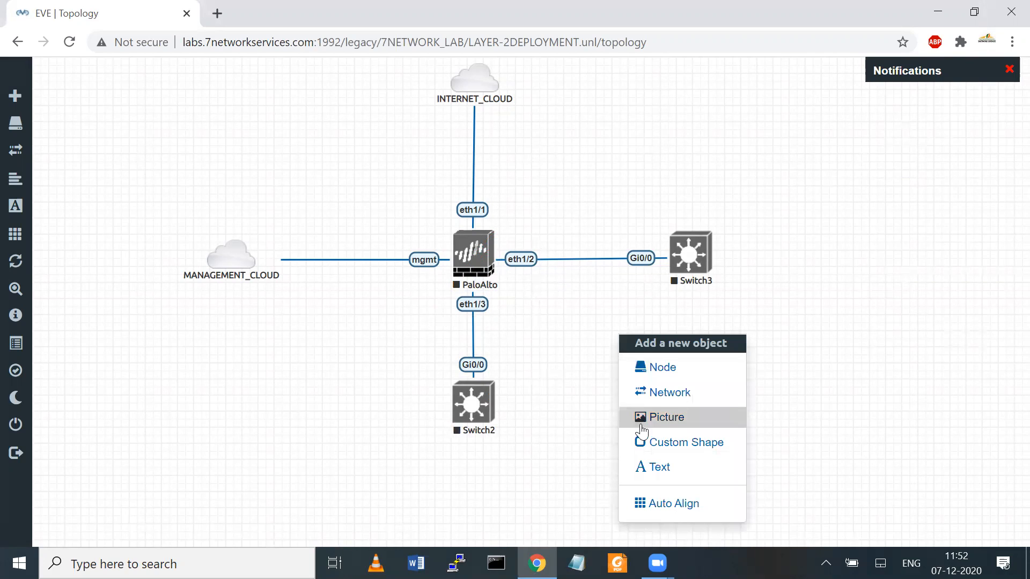
{"action": "left_click", "coordinate": [671, 442]}
{"action": "left_click", "coordinate": [345, 397]}
{"action": "left_click_drag", "start_coordinate": [639, 361], "coordinate": [477, 292]}
{"action": "left_click_drag", "start_coordinate": [547, 342], "coordinate": [514, 305]}
{"action": "right_click", "coordinate": [596, 318]}
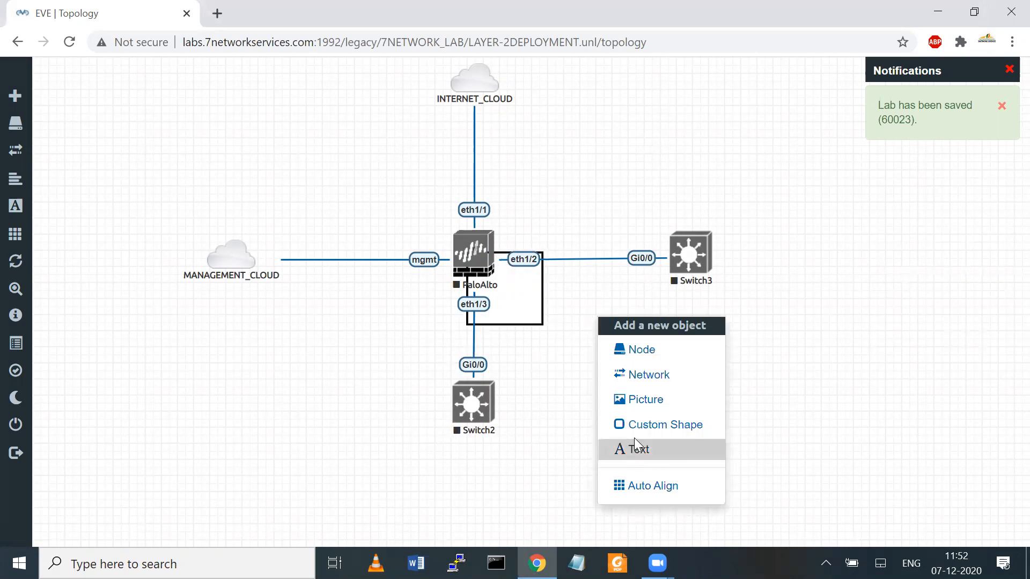
Step: Add a LAYER-2 INTERFACE text label and move it inside the square box
{"action": "left_click", "coordinate": [630, 452]}
{"action": "type", "text": "LAYE"}
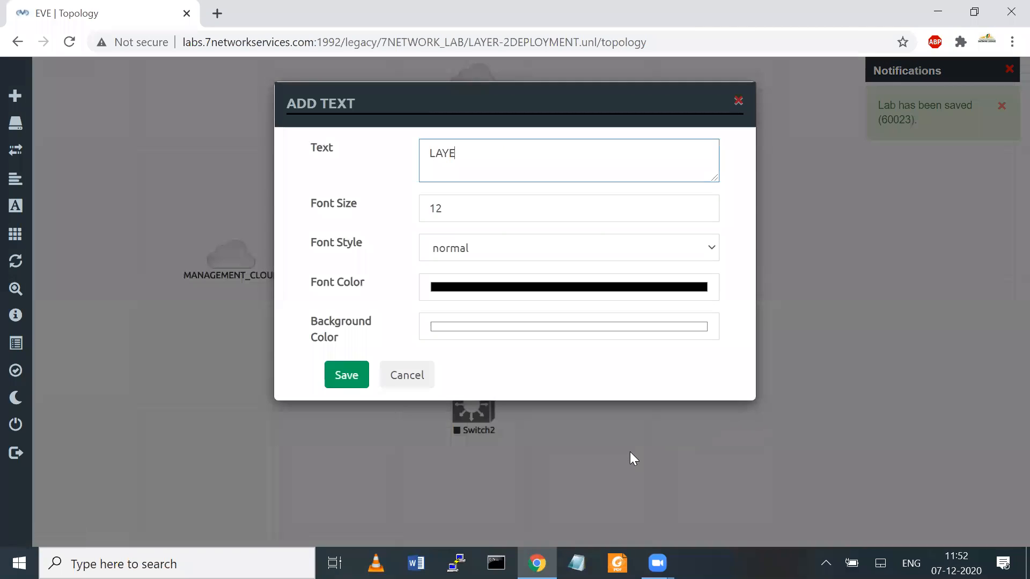
{"action": "type", "text": "R-2 INTE"}
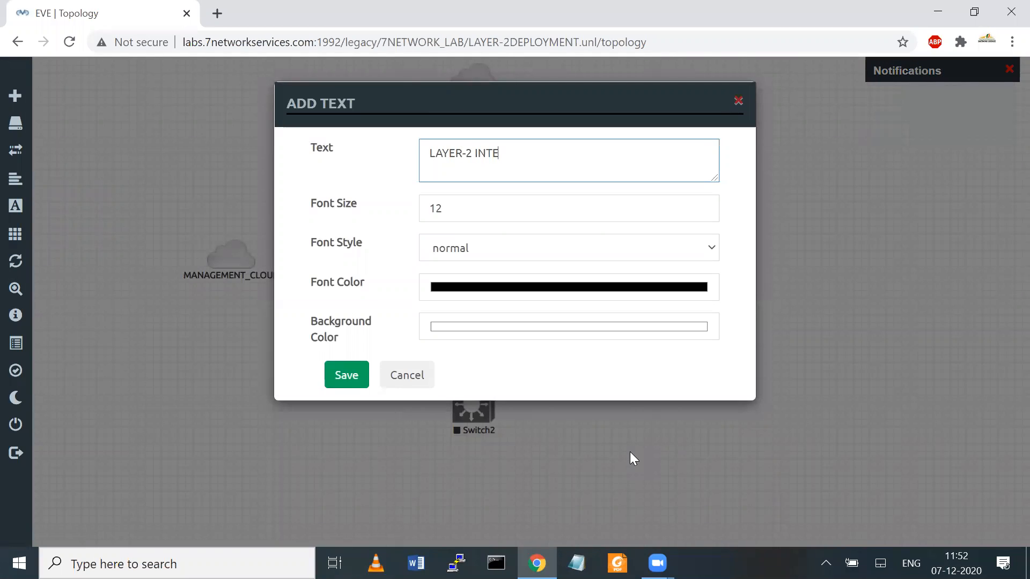
{"action": "type", "text": "RFACE"}
{"action": "left_click", "coordinate": [363, 378]}
{"action": "left_click_drag", "start_coordinate": [619, 318], "coordinate": [525, 292]}
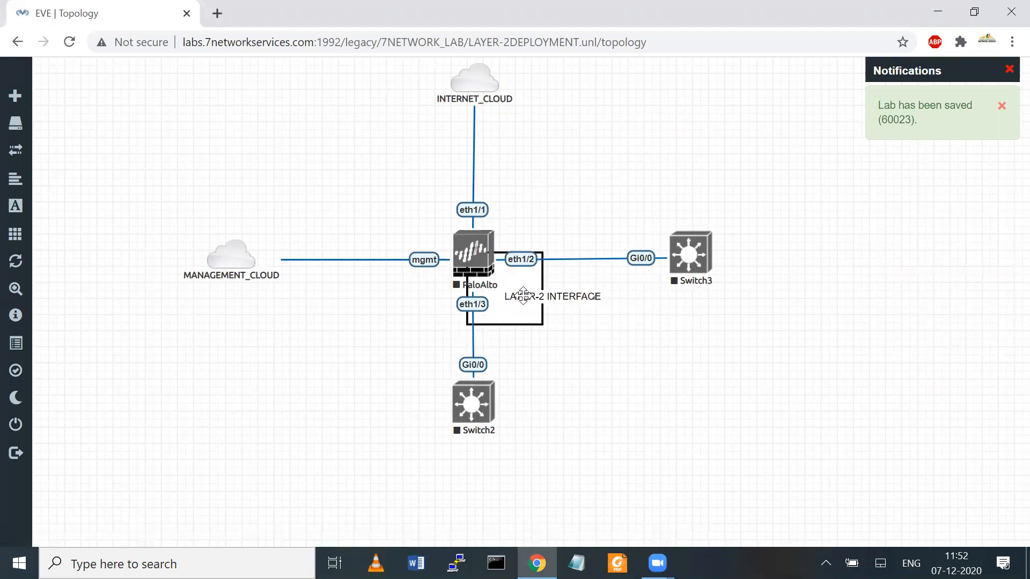
{"action": "right_click", "coordinate": [628, 357]}
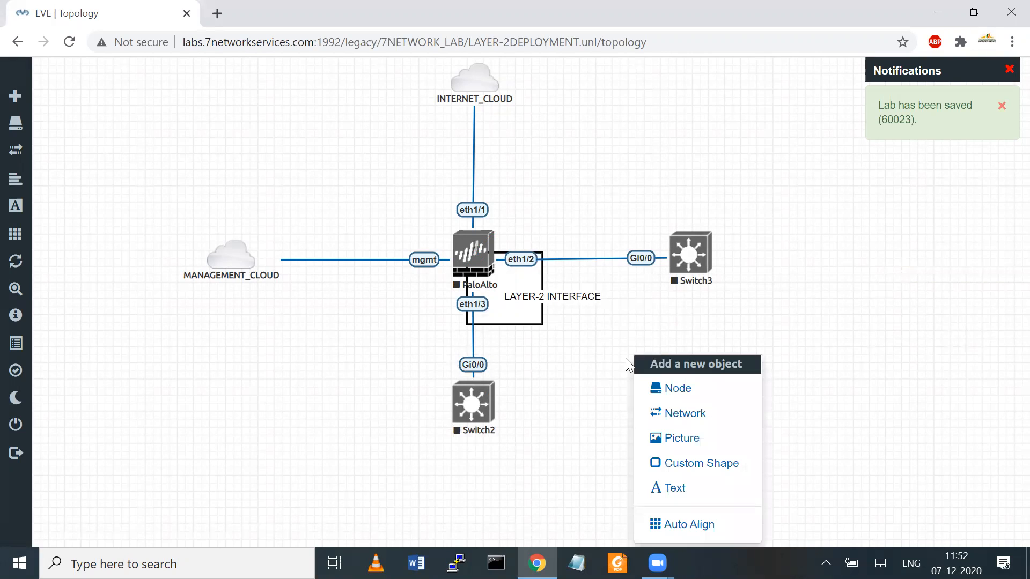
{"action": "left_click", "coordinate": [625, 320]}
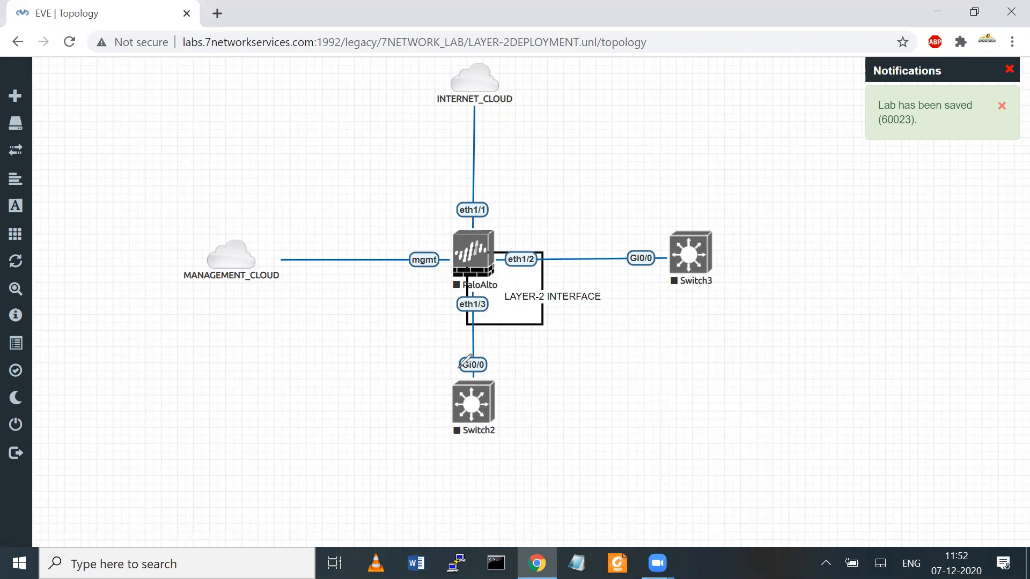
Step: Add a FIRST-FLOOR text label by the eth1/2 link
{"action": "right_click", "coordinate": [648, 178]}
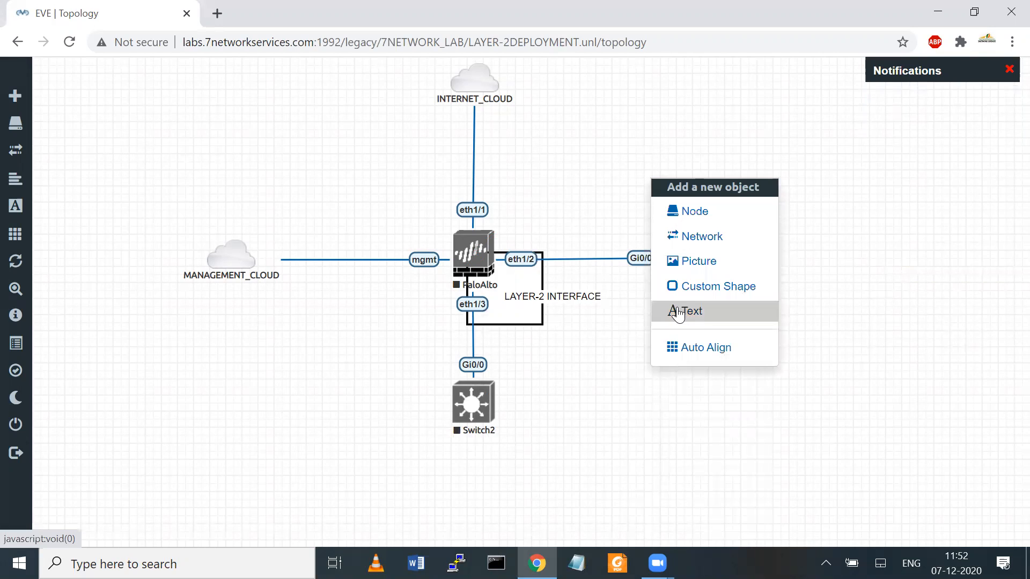
{"action": "left_click", "coordinate": [677, 308]}
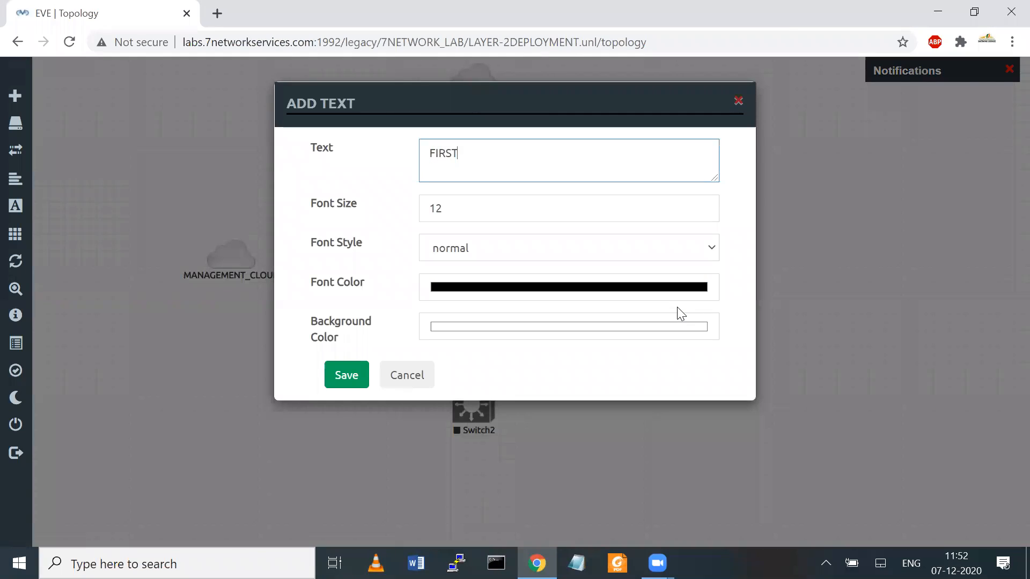
{"action": "type", "text": "FIRST-FLOOR"}
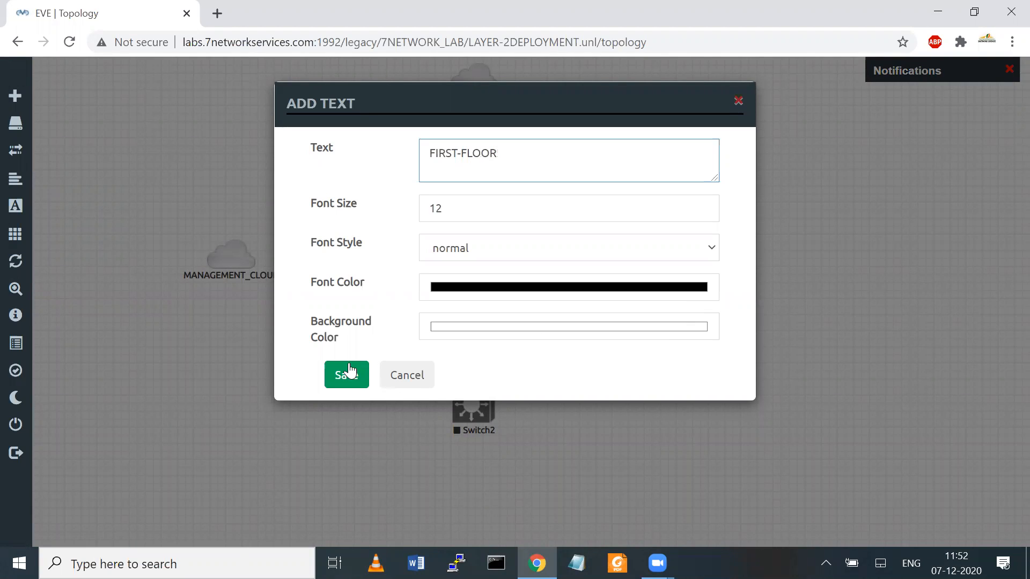
{"action": "left_click", "coordinate": [348, 373]}
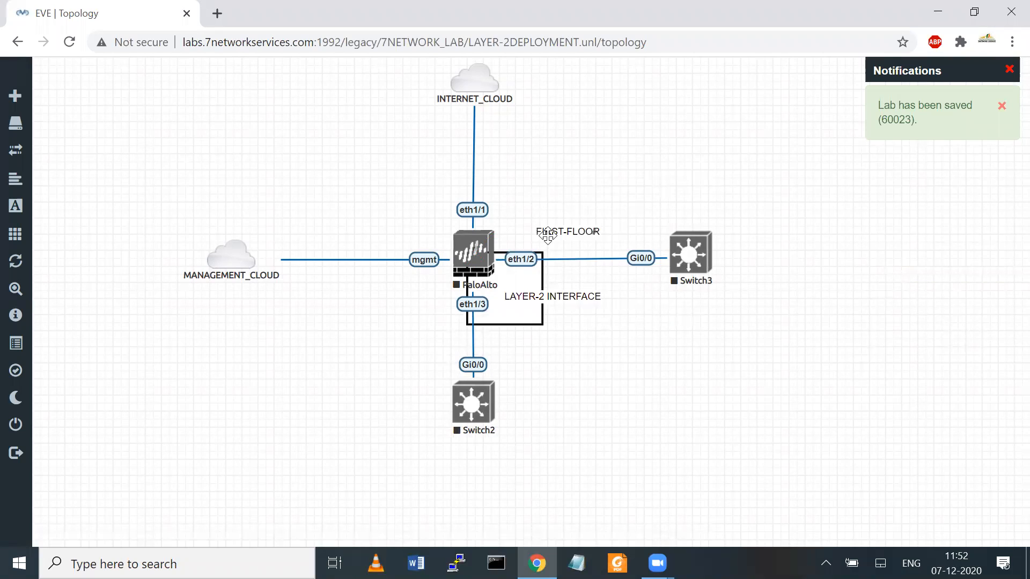
{"action": "left_click_drag", "start_coordinate": [555, 233], "coordinate": [548, 235]}
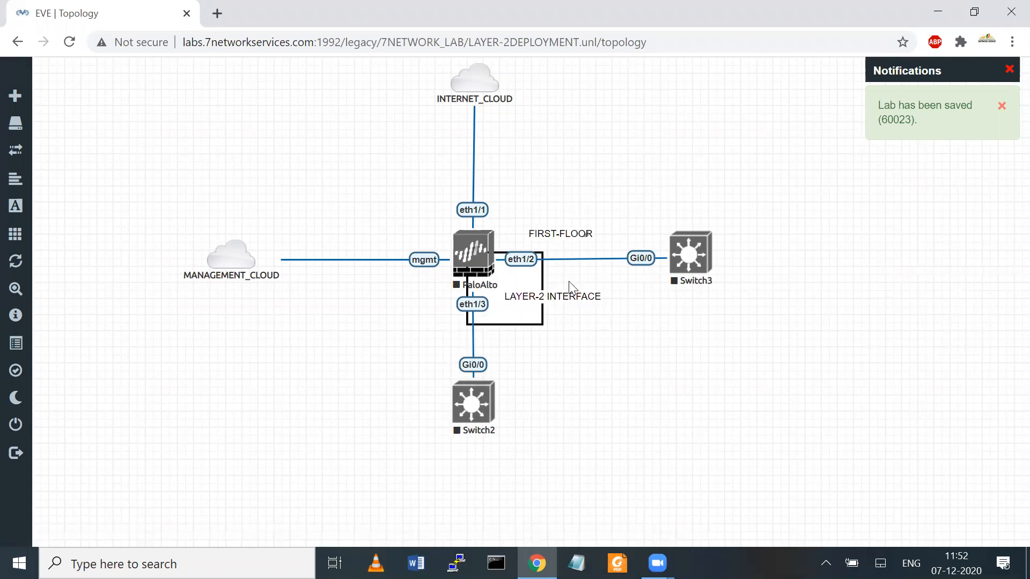
Step: Duplicate FIRST-FLOOR beside eth1/3, rename the copy SECOND-FLOOR, and nudge Switch2 slightly
{"action": "right_click", "coordinate": [571, 235]}
{"action": "left_click", "coordinate": [607, 270]}
{"action": "left_click_drag", "start_coordinate": [579, 263], "coordinate": [419, 302]}
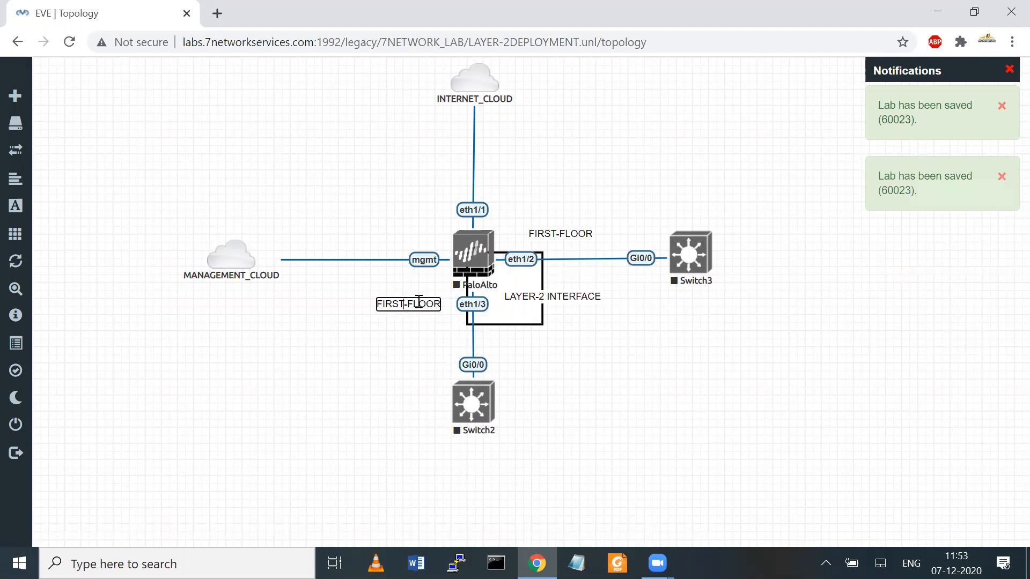
{"action": "key", "text": "BackSpace"}
{"action": "key", "text": "BackSpace"}
{"action": "key", "text": "BackSpace"}
{"action": "key", "text": "BackSpace"}
{"action": "key", "text": "BackSpace"}
{"action": "type", "text": "SECOND"}
{"action": "left_click", "coordinate": [431, 362]}
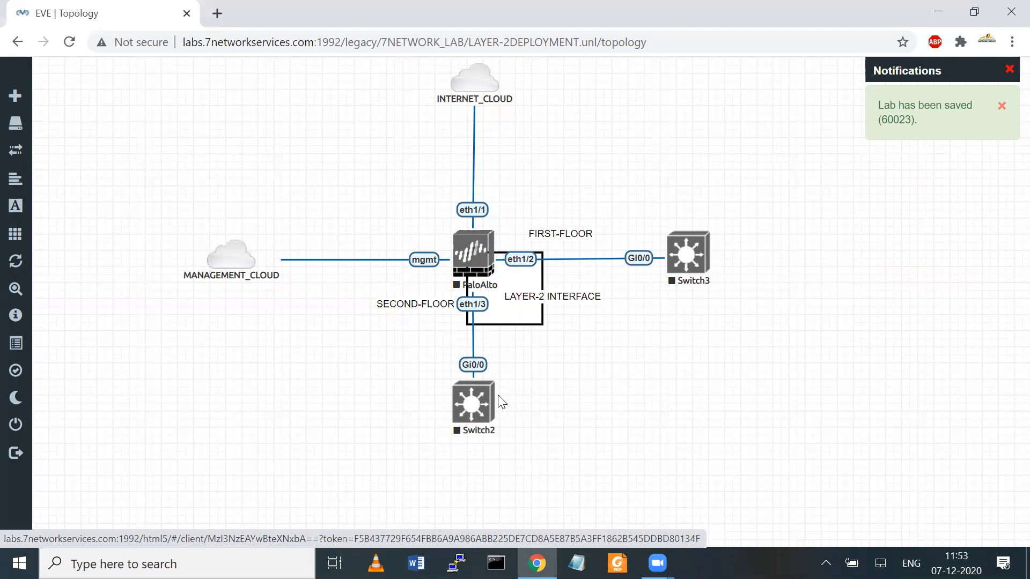
{"action": "left_click_drag", "start_coordinate": [477, 409], "coordinate": [474, 406]}
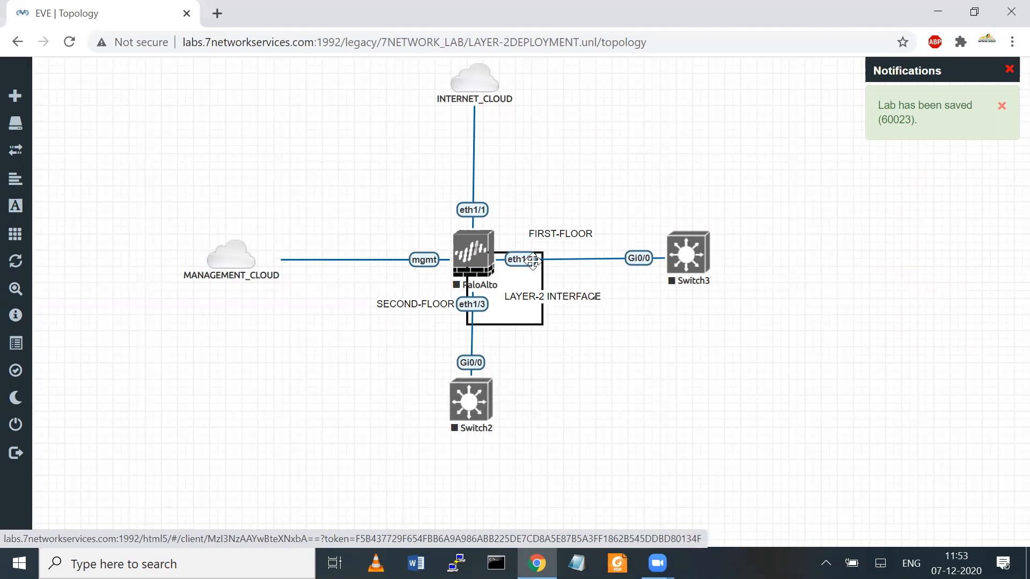
{"action": "mouse_move", "coordinate": [266, 421]}
{"action": "left_mouse_down"}
{"action": "mouse_move", "coordinate": [549, 239]}
{"action": "mouse_move", "coordinate": [696, 244]}
{"action": "mouse_move", "coordinate": [622, 235]}
{"action": "mouse_move", "coordinate": [479, 256]}
{"action": "mouse_move", "coordinate": [467, 401]}
{"action": "mouse_move", "coordinate": [460, 370]}
{"action": "mouse_move", "coordinate": [535, 256]}
{"action": "mouse_move", "coordinate": [702, 247]}
{"action": "mouse_move", "coordinate": [488, 251]}
{"action": "mouse_move", "coordinate": [473, 371]}
{"action": "mouse_move", "coordinate": [505, 236]}
{"action": "mouse_move", "coordinate": [682, 248]}
{"action": "left_mouse_up"}
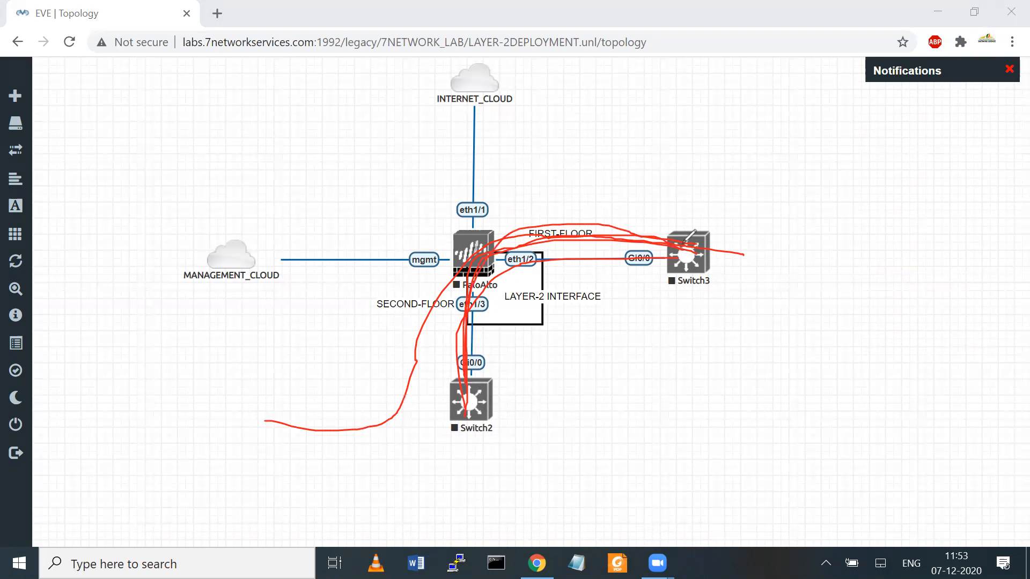
{"action": "left_click", "coordinate": [714, 129]}
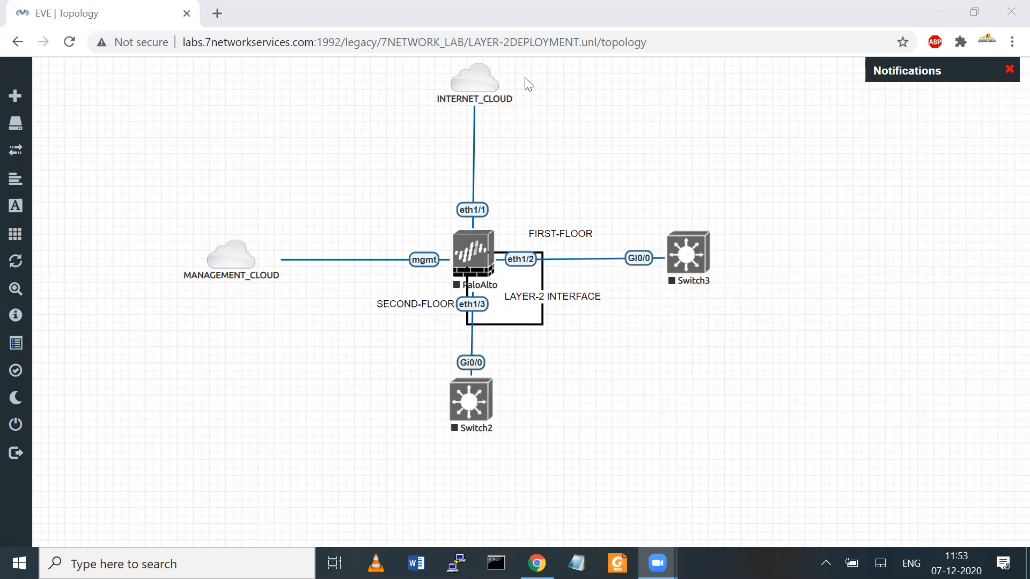
{"action": "mouse_move", "coordinate": [432, 307]}
{"action": "left_mouse_down"}
{"action": "mouse_move", "coordinate": [508, 315]}
{"action": "mouse_move", "coordinate": [473, 344]}
{"action": "mouse_move", "coordinate": [432, 306]}
{"action": "left_mouse_up"}
{"action": "left_click", "coordinate": [706, 123]}
{"action": "mouse_move", "coordinate": [457, 339]}
{"action": "left_mouse_down"}
{"action": "mouse_move", "coordinate": [439, 296]}
{"action": "mouse_move", "coordinate": [504, 244]}
{"action": "mouse_move", "coordinate": [542, 240]}
{"action": "mouse_move", "coordinate": [548, 259]}
{"action": "mouse_move", "coordinate": [465, 333]}
{"action": "left_mouse_up"}
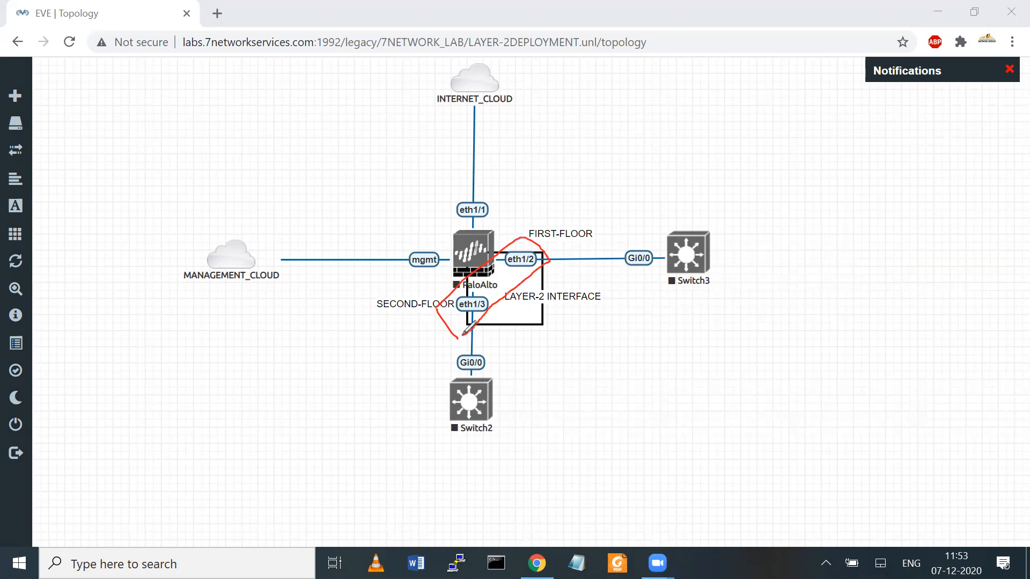
{"action": "left_click", "coordinate": [694, 60]}
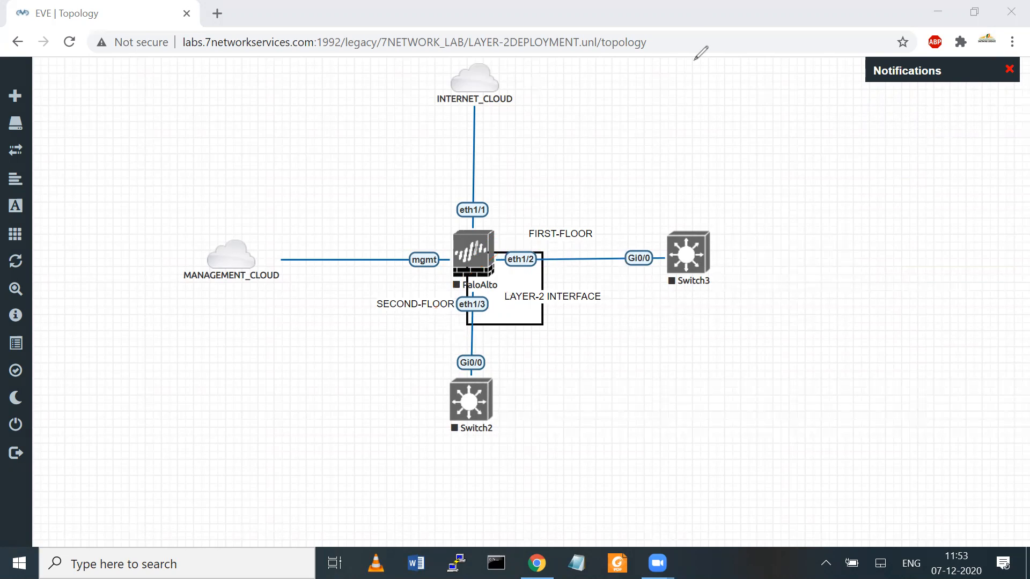
{"action": "mouse_move", "coordinate": [273, 393]}
{"action": "left_mouse_down"}
{"action": "mouse_move", "coordinate": [397, 412]}
{"action": "mouse_move", "coordinate": [465, 322]}
{"action": "mouse_move", "coordinate": [612, 252]}
{"action": "left_mouse_up"}
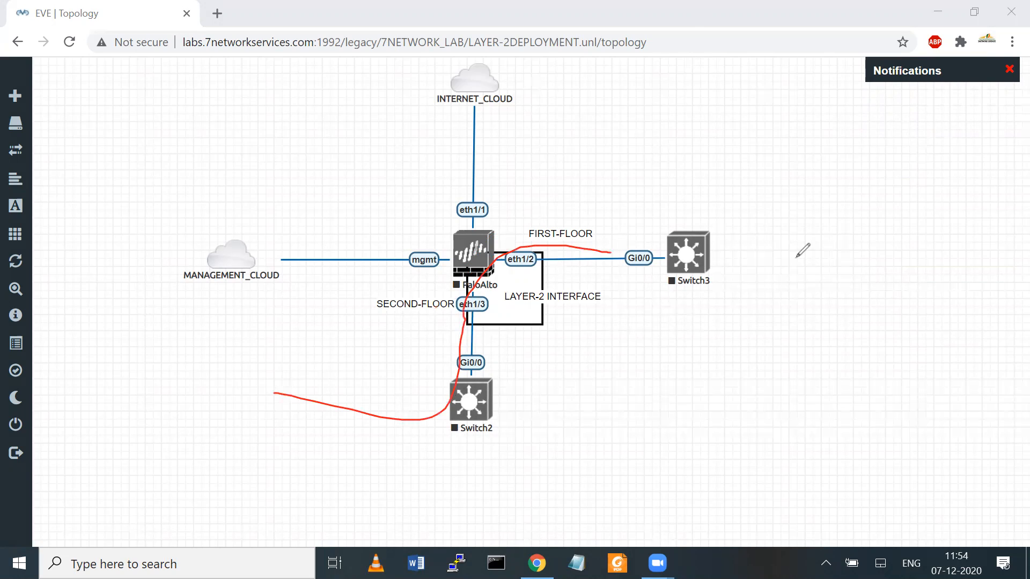
{"action": "left_click", "coordinate": [842, 258]}
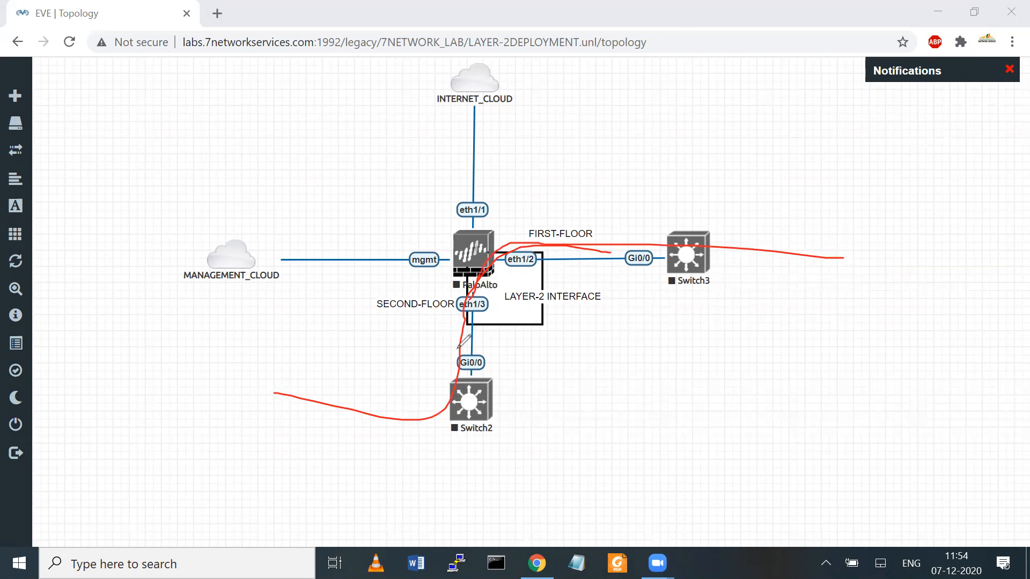
{"action": "mouse_move", "coordinate": [228, 402]}
{"action": "left_mouse_down"}
{"action": "mouse_move", "coordinate": [370, 414]}
{"action": "mouse_move", "coordinate": [428, 401]}
{"action": "left_mouse_up"}
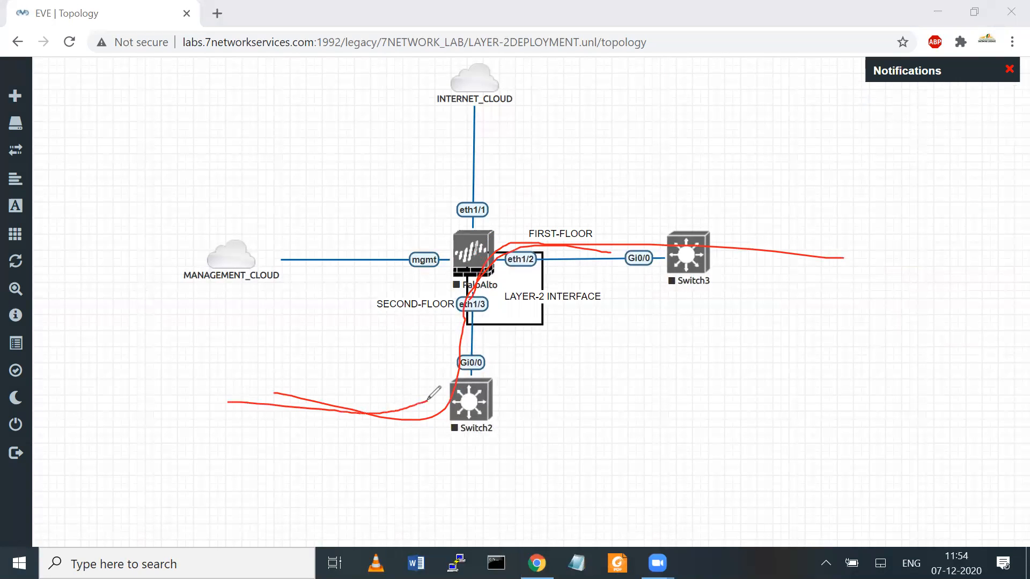
{"action": "left_click_drag", "start_coordinate": [222, 457], "coordinate": [230, 353]}
{"action": "left_click_drag", "start_coordinate": [274, 387], "coordinate": [281, 407]}
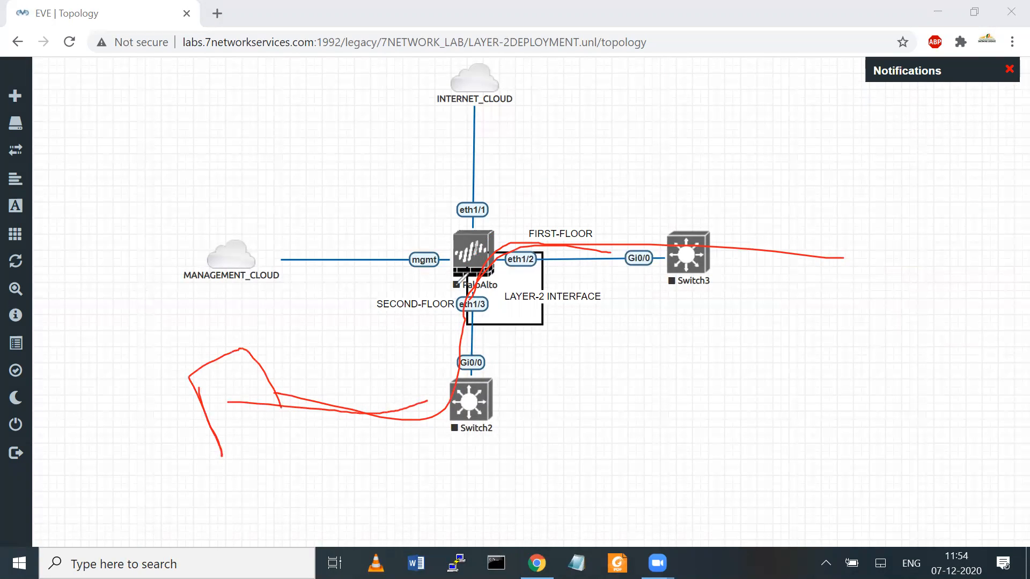
{"action": "mouse_move", "coordinate": [825, 260]}
{"action": "left_mouse_down"}
{"action": "mouse_move", "coordinate": [686, 239]}
{"action": "mouse_move", "coordinate": [506, 240]}
{"action": "left_mouse_up"}
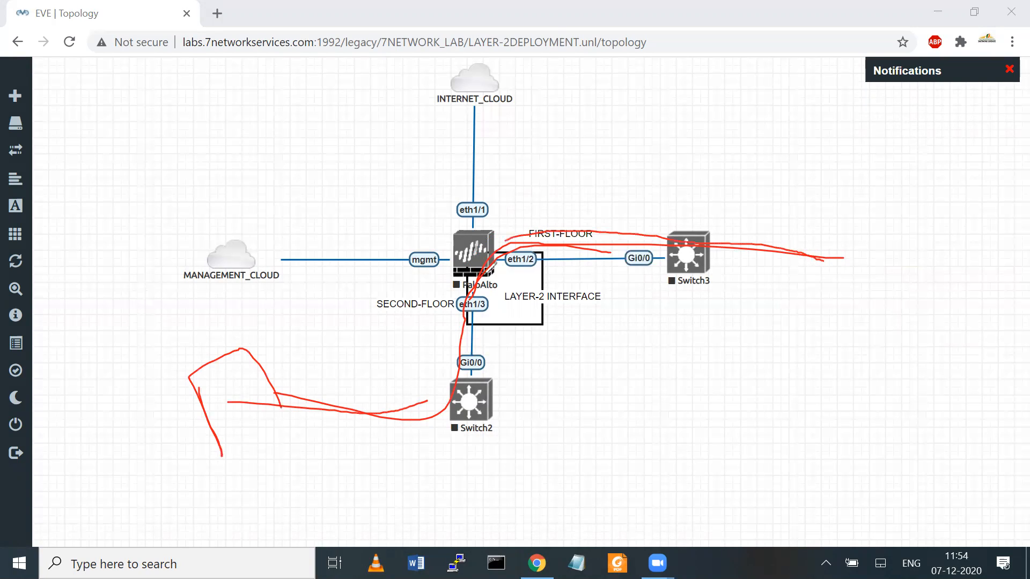
{"action": "left_click", "coordinate": [680, 135]}
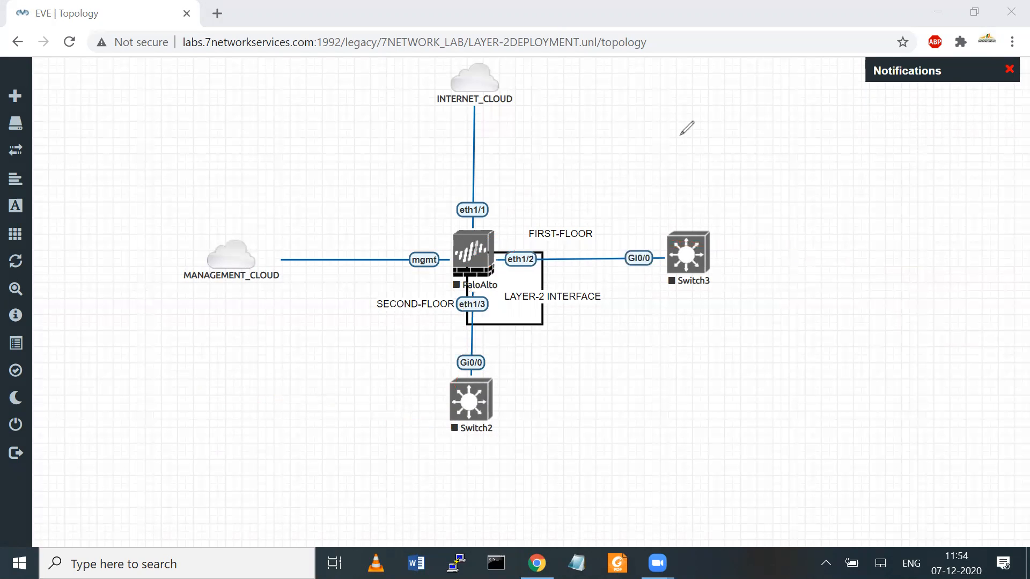
Step: Add two Windows nodes, Win4 and Win5, from the 'win' template with node count 2
{"action": "right_click", "coordinate": [787, 141]}
{"action": "left_click", "coordinate": [839, 179]}
{"action": "type", "text": "in"}
{"action": "key", "text": "BackSpace"}
{"action": "key", "text": "BackSpace"}
{"action": "type", "text": "win"}
{"action": "key", "text": "Return"}
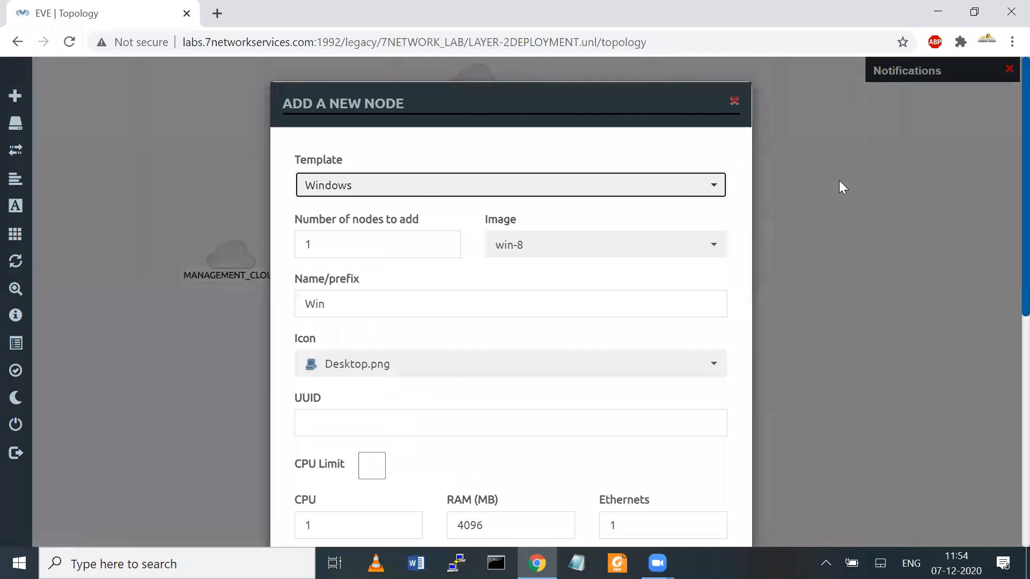
{"action": "left_click", "coordinate": [321, 244]}
{"action": "key", "text": "BackSpace"}
{"action": "type", "text": "2"}
{"action": "scroll", "coordinate": [1004, 295], "scroll_direction": "down", "scroll_amount": 7}
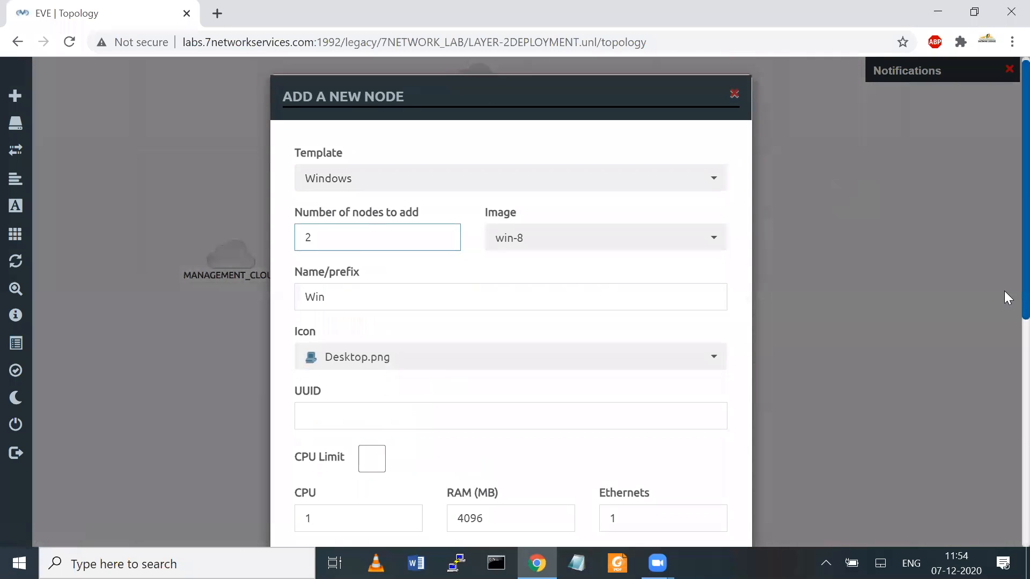
{"action": "left_click", "coordinate": [440, 510]}
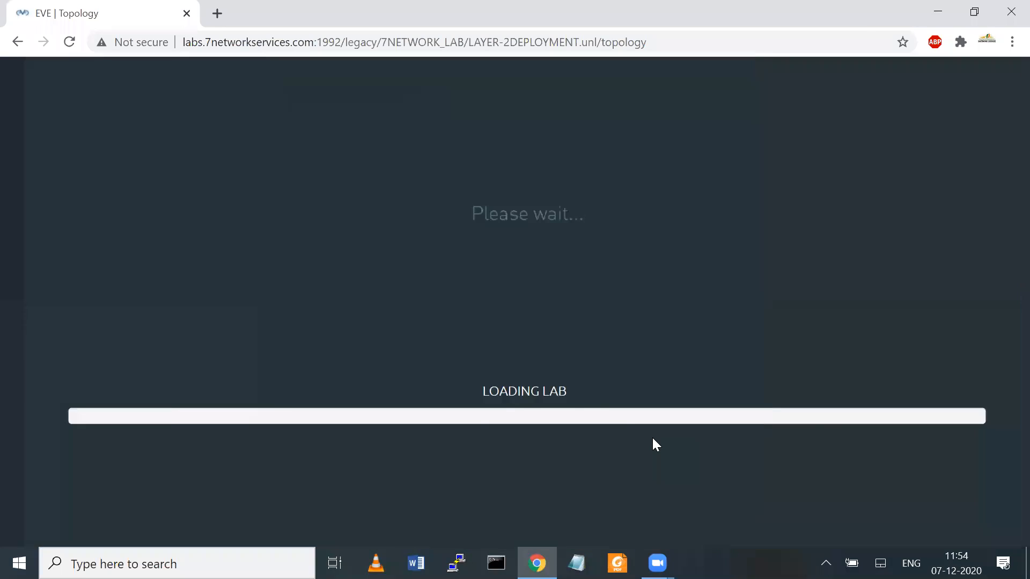
Step: Place Win5 below Win4 and cable both to Switch3's Gi0/2 and Gi0/1 ports
{"action": "left_click_drag", "start_coordinate": [861, 166], "coordinate": [820, 342]}
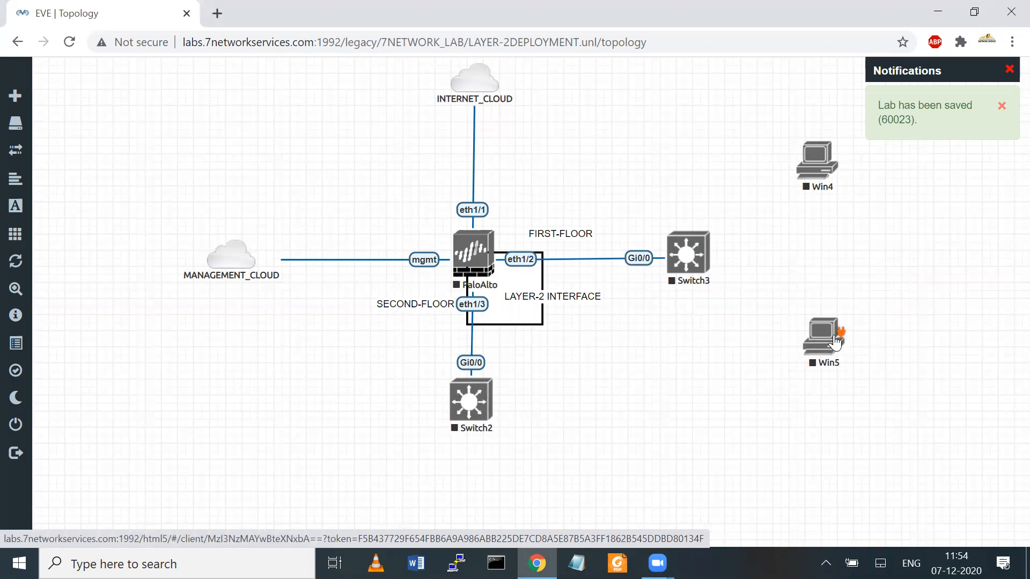
{"action": "left_click_drag", "start_coordinate": [721, 285], "coordinate": [688, 253]}
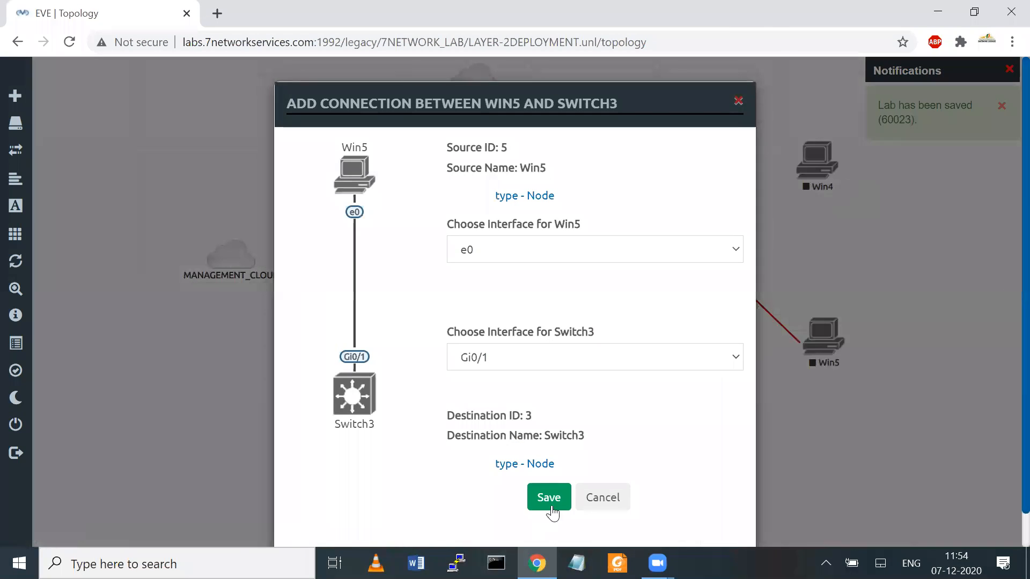
{"action": "key", "text": "Return"}
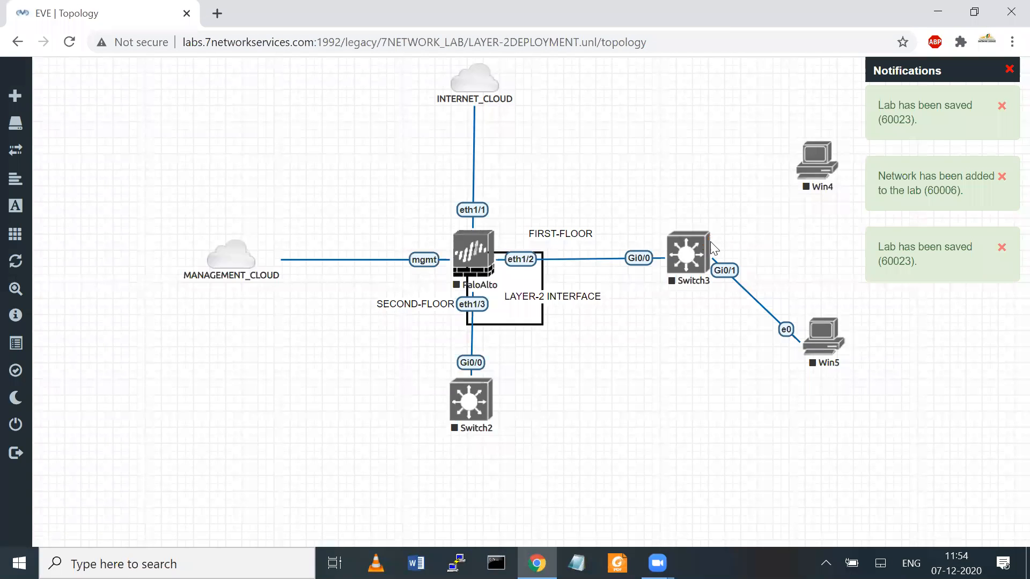
{"action": "left_click_drag", "start_coordinate": [707, 242], "coordinate": [807, 164]}
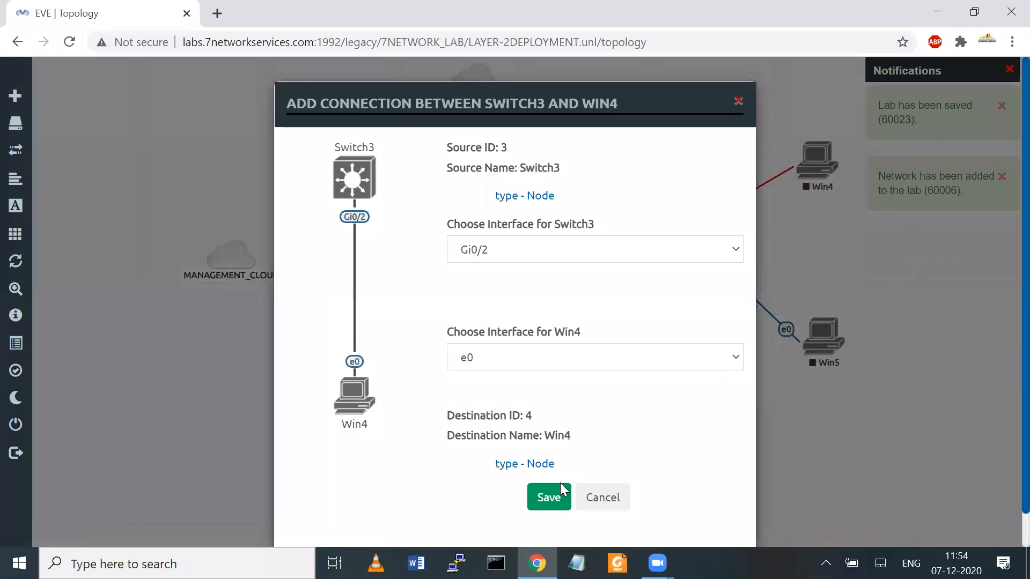
{"action": "key", "text": "Return"}
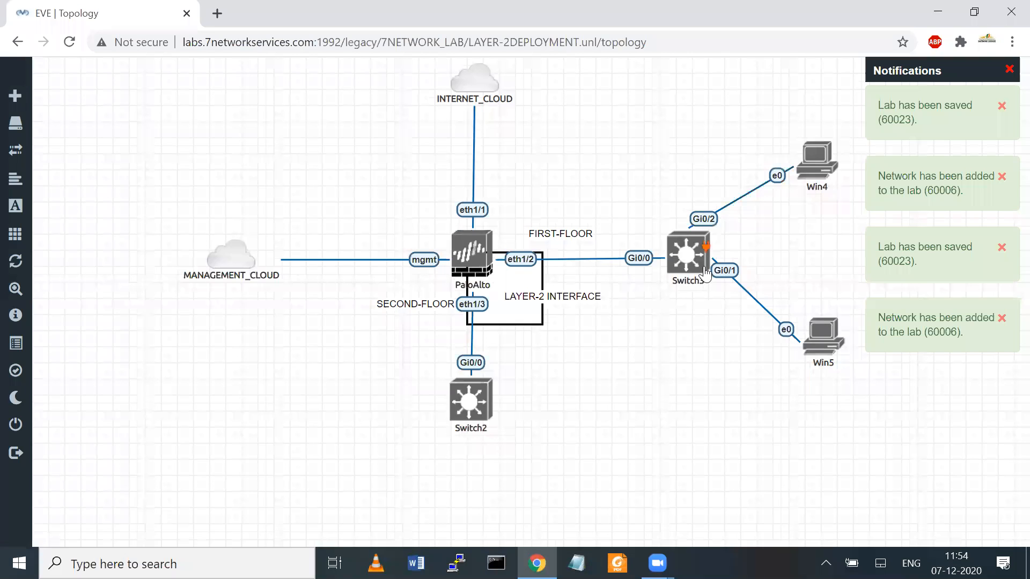
Step: Add two more Windows nodes, Win6 and Win7, with node count 2
{"action": "right_click", "coordinate": [649, 321]}
{"action": "left_click", "coordinate": [676, 349]}
{"action": "type", "text": "w"}
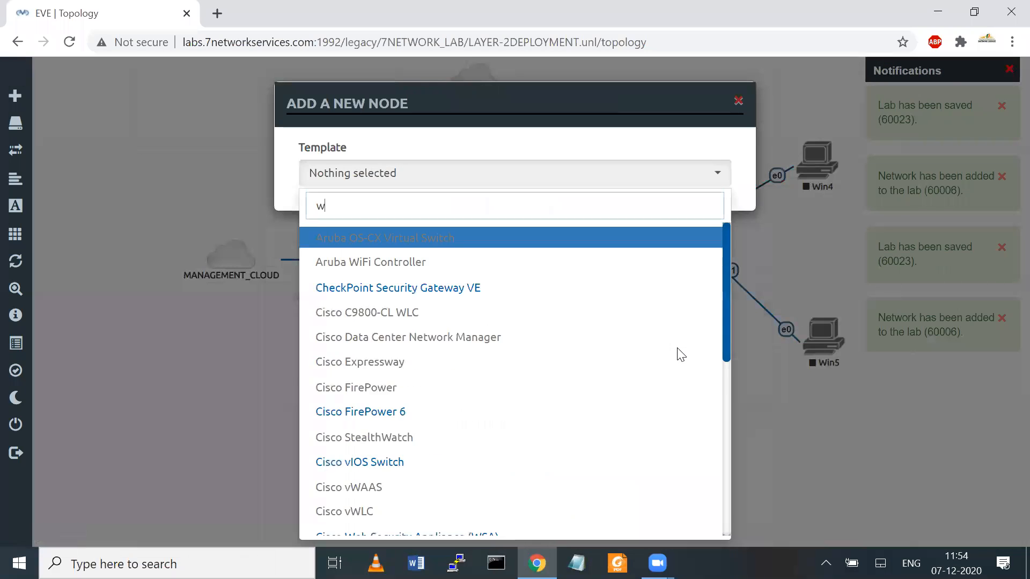
{"action": "type", "text": "ind"}
{"action": "left_click", "coordinate": [399, 245]}
{"action": "double_click", "coordinate": [374, 249]}
{"action": "type", "text": "2"}
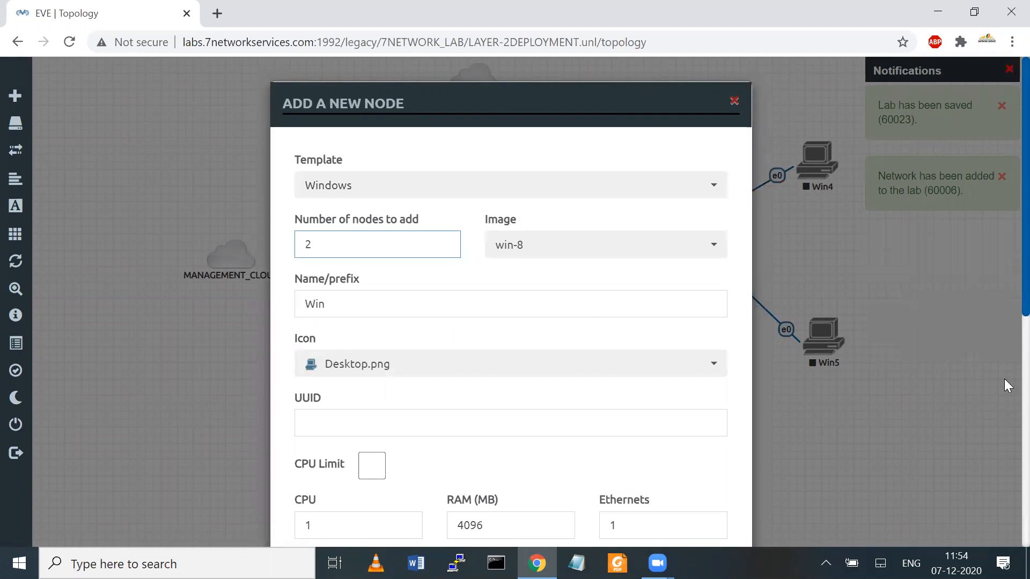
{"action": "scroll", "coordinate": [1004, 382], "scroll_direction": "down", "scroll_amount": 8}
{"action": "left_click", "coordinate": [427, 516]}
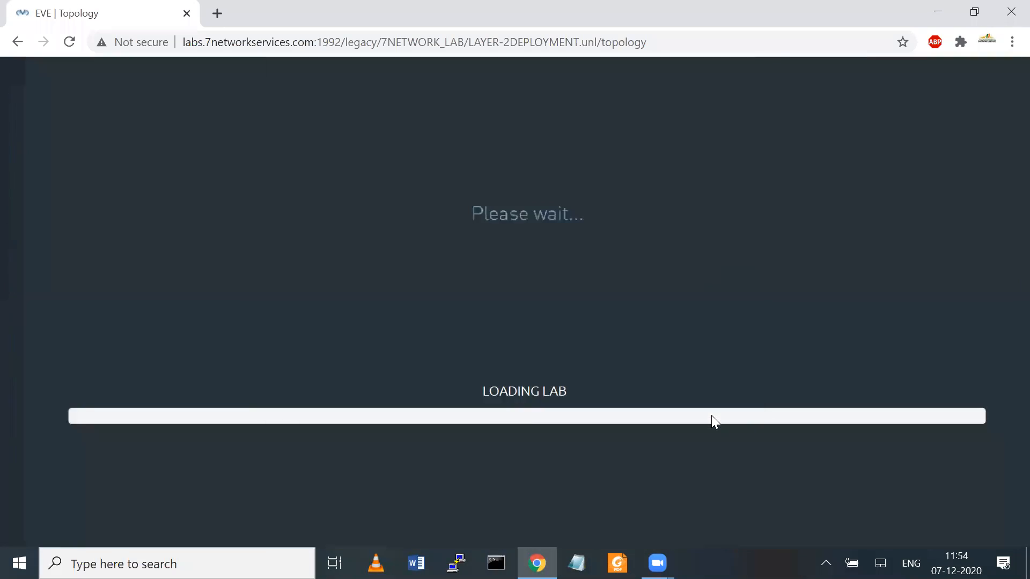
Step: Place Win6 bottom-left and Win7 bottom-centre, linking both to Switch2 Gi0/1 and Gi0/2
{"action": "left_click_drag", "start_coordinate": [684, 339], "coordinate": [346, 474]}
{"action": "left_click_drag", "start_coordinate": [731, 323], "coordinate": [632, 475]}
{"action": "left_click_drag", "start_coordinate": [365, 467], "coordinate": [470, 400]}
{"action": "left_click", "coordinate": [531, 497]}
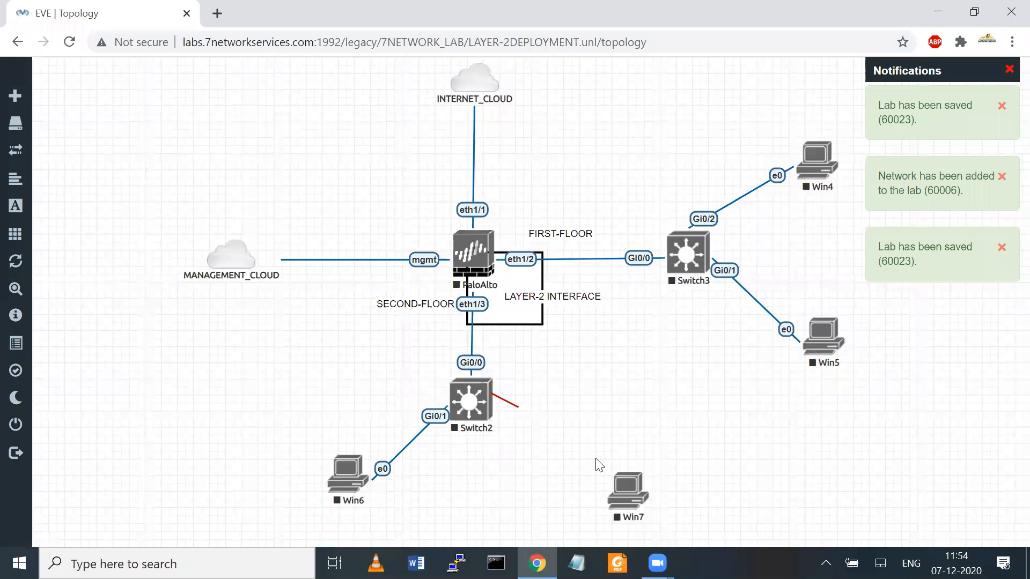
{"action": "left_click_drag", "start_coordinate": [599, 464], "coordinate": [626, 489]}
{"action": "left_click", "coordinate": [548, 497]}
Step: Fine-tune the positions of Win6 and Win7, with Win7 directly below Switch2
{"action": "left_click_drag", "start_coordinate": [294, 419], "coordinate": [289, 412]}
{"action": "left_click_drag", "start_coordinate": [619, 489], "coordinate": [456, 498]}
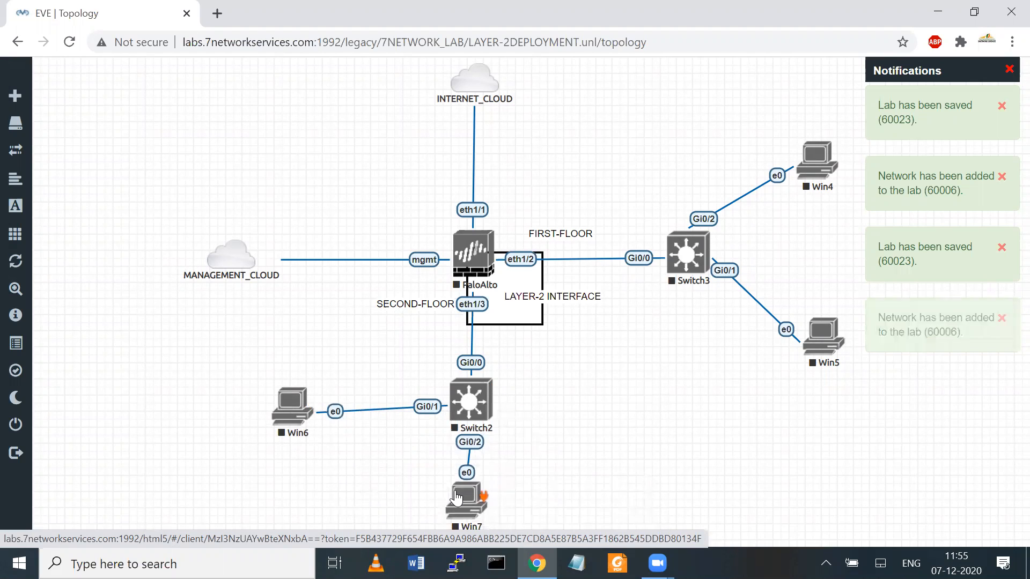
{"action": "left_click_drag", "start_coordinate": [292, 408], "coordinate": [292, 405]}
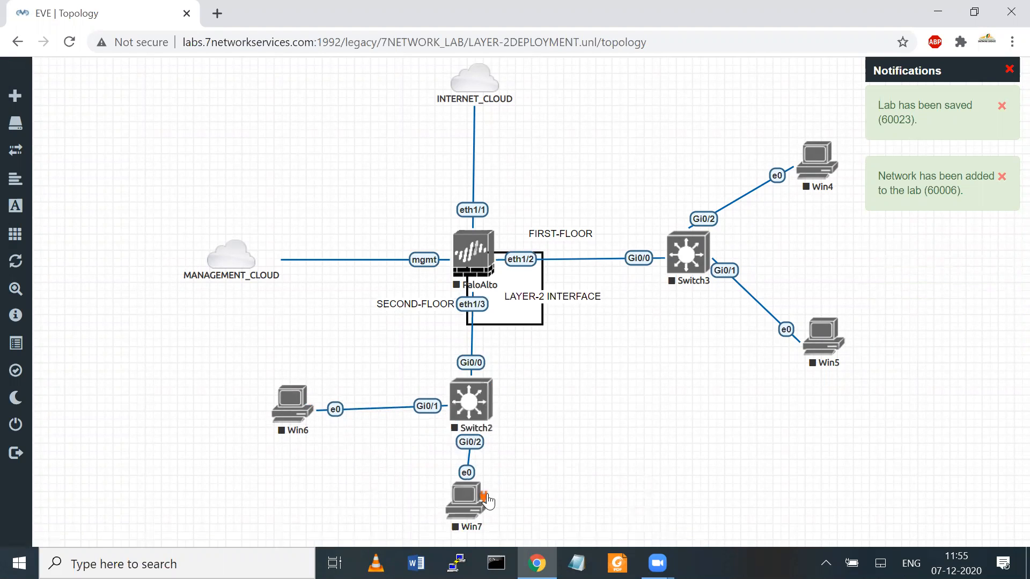
{"action": "left_click_drag", "start_coordinate": [476, 514], "coordinate": [481, 512]}
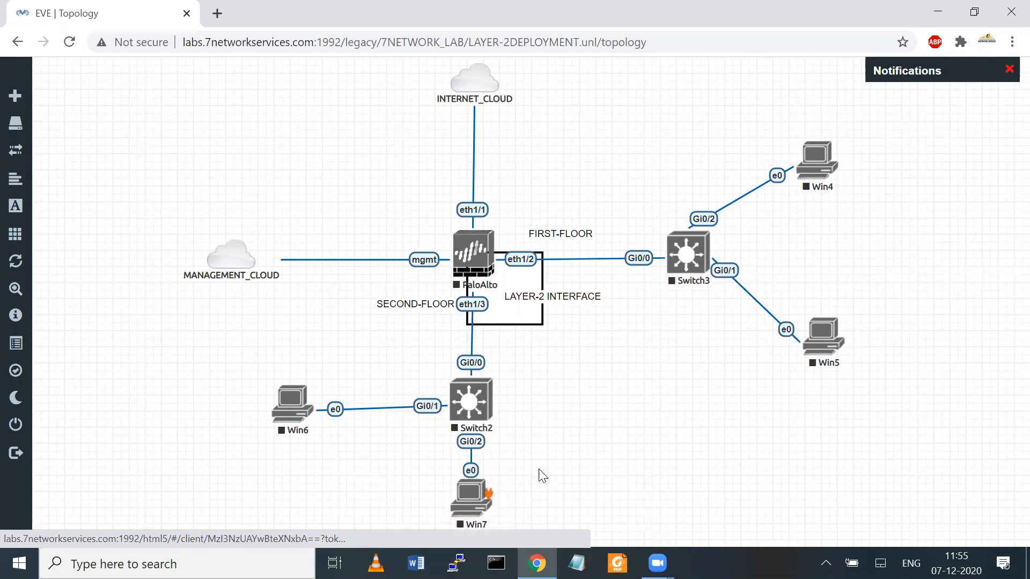
Step: Add a 10.1.1.10 text label above Win6
{"action": "right_click", "coordinate": [665, 339]}
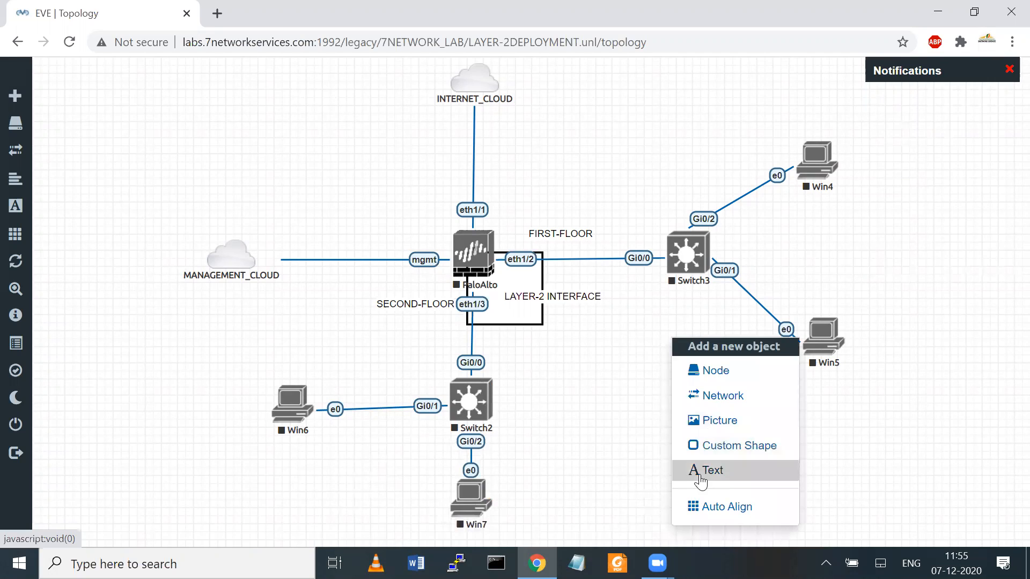
{"action": "left_click", "coordinate": [700, 472]}
{"action": "type", "text": "10.1.1.10"}
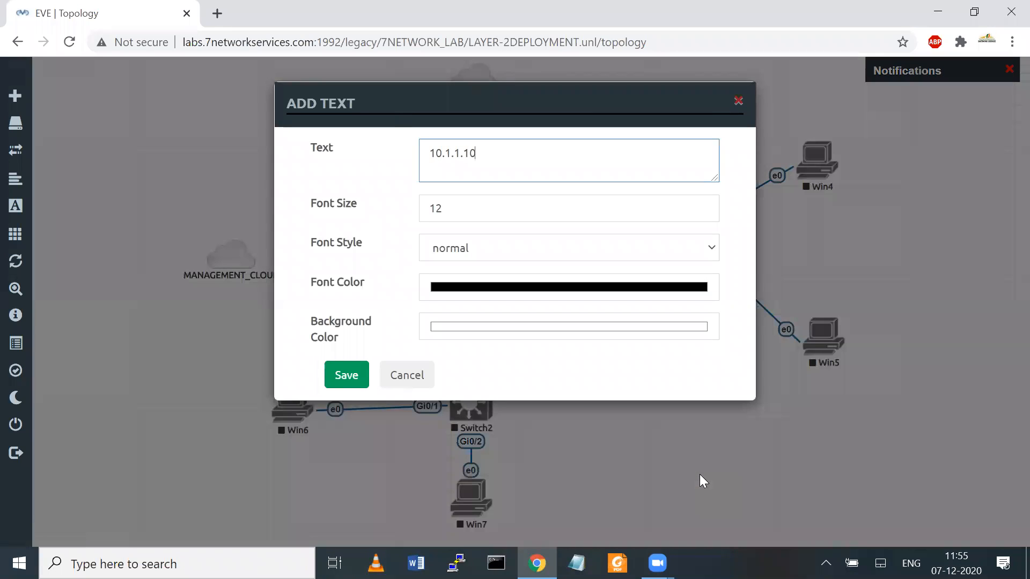
{"action": "left_click", "coordinate": [344, 371]}
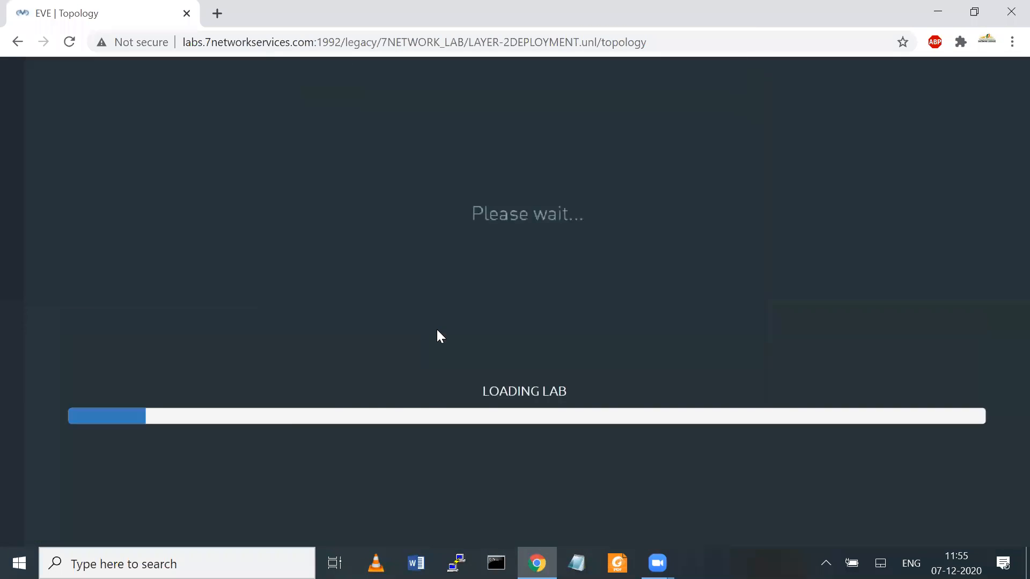
{"action": "left_click_drag", "start_coordinate": [693, 342], "coordinate": [497, 479]}
Step: Duplicate that label into a 10.1.1.20 label beside Win7
{"action": "right_click", "coordinate": [286, 369]}
{"action": "left_click", "coordinate": [331, 397]}
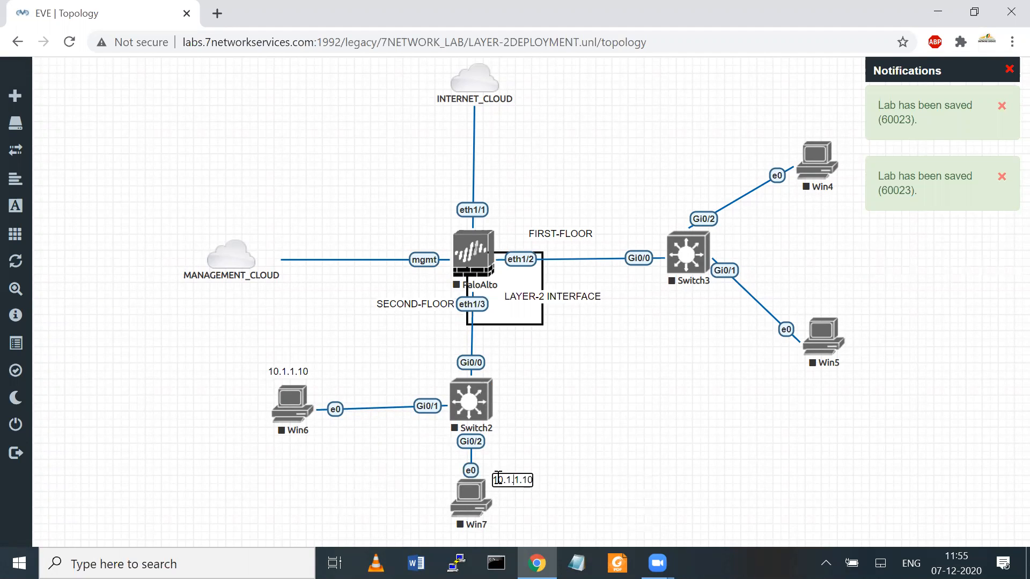
{"action": "key", "text": "BackSpace"}
{"action": "key", "text": "BackSpace"}
{"action": "type", "text": "20"}
{"action": "left_click", "coordinate": [585, 464]}
Step: Duplicate it again into a 10.1.1.30 label above Win4
{"action": "right_click", "coordinate": [509, 479]}
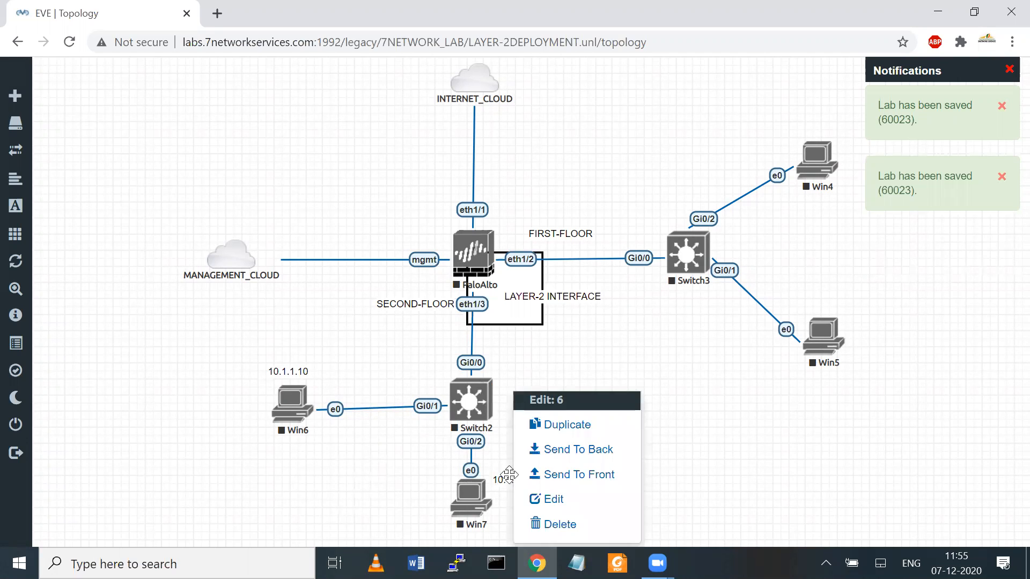
{"action": "left_click", "coordinate": [579, 434]}
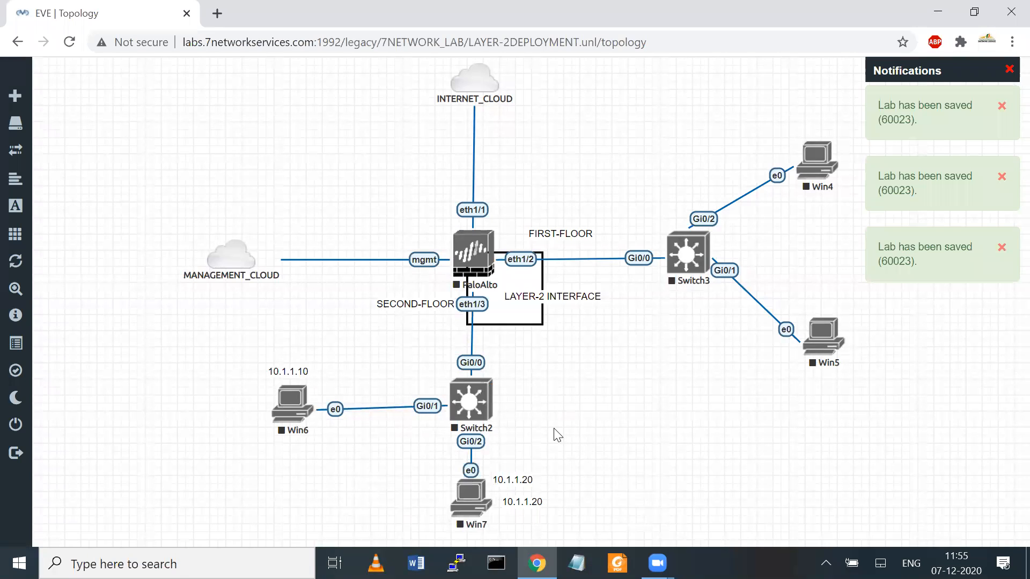
{"action": "left_click_drag", "start_coordinate": [534, 492], "coordinate": [796, 116]}
{"action": "double_click", "coordinate": [795, 116]}
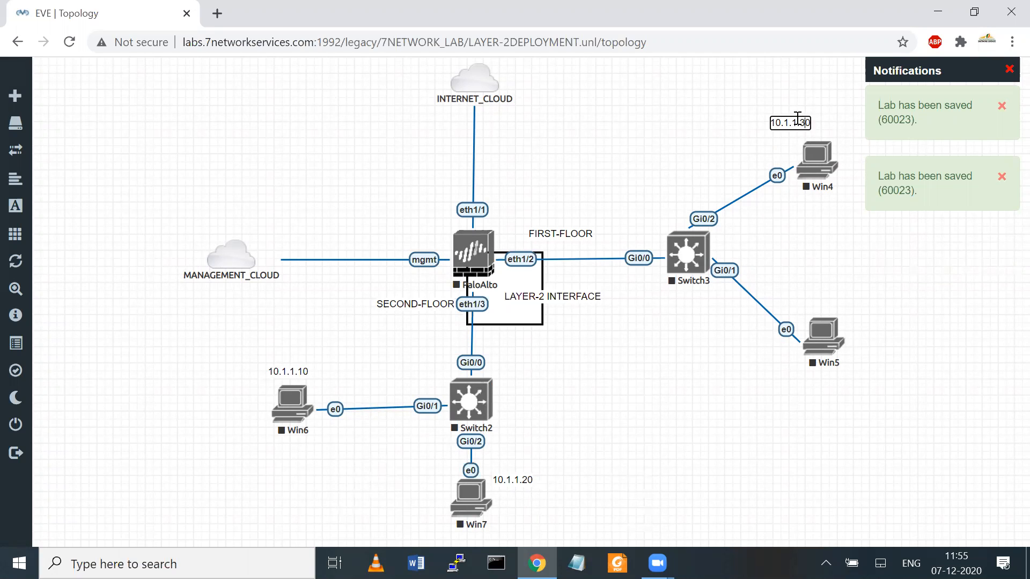
{"action": "left_click", "coordinate": [797, 238]}
Step: Duplicate it once more into a 10.1.1.40 label below Win5
{"action": "right_click", "coordinate": [792, 123]}
{"action": "left_click", "coordinate": [828, 159]}
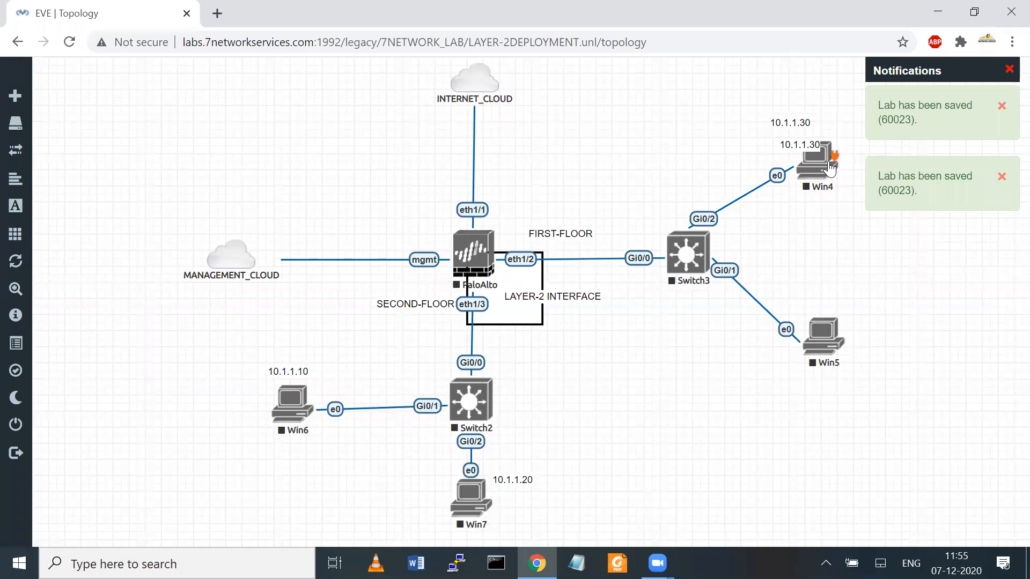
{"action": "left_click_drag", "start_coordinate": [799, 145], "coordinate": [804, 376]}
{"action": "double_click", "coordinate": [804, 376]}
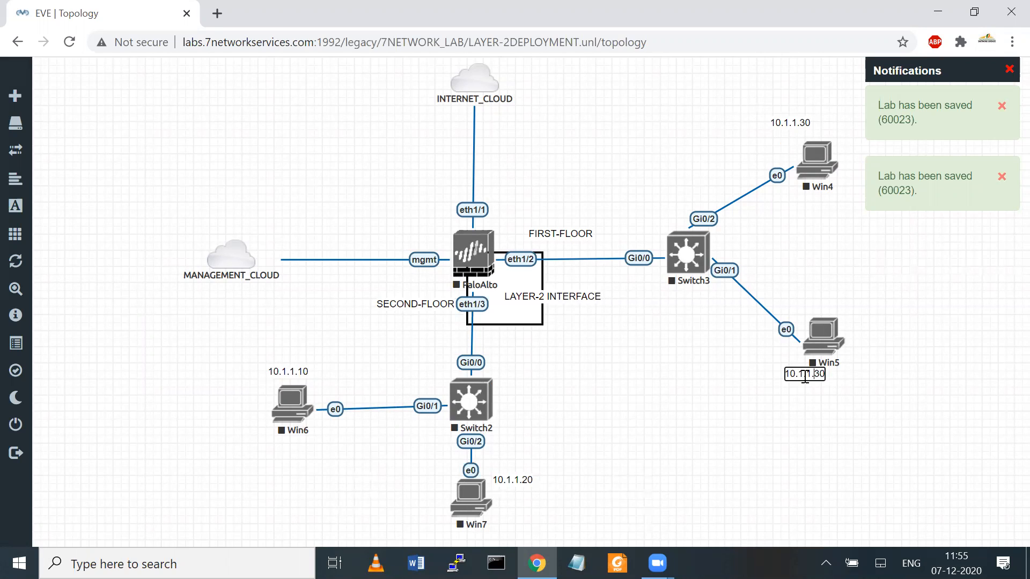
{"action": "type", "text": "4"}
{"action": "left_click", "coordinate": [666, 445]}
Step: Add a 'LAYER-3 INTERFACE WAN-OUTSIDE 192.168.101.191/24' label above PaloAlto's eth1/1 link
{"action": "right_click", "coordinate": [593, 141]}
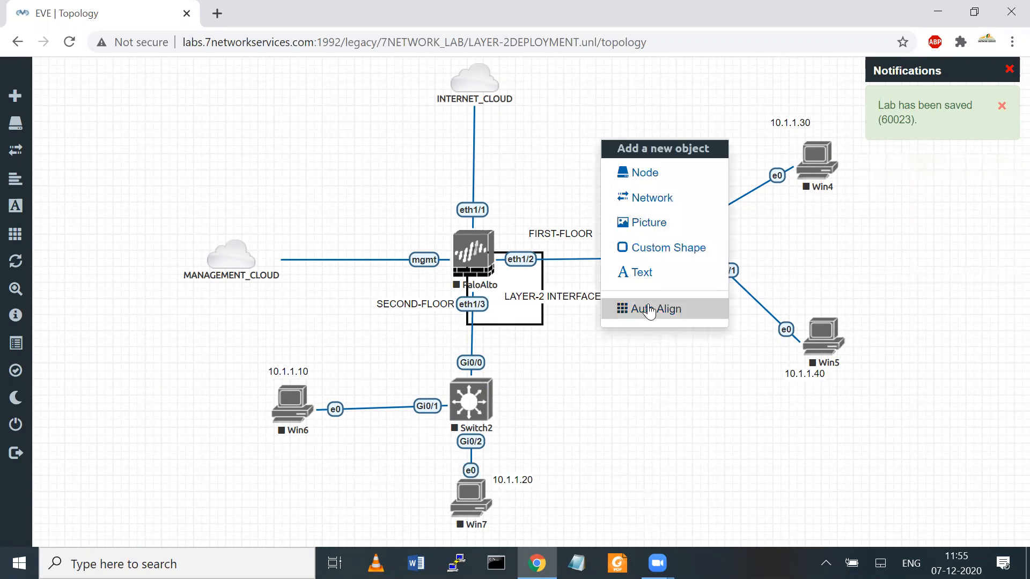
{"action": "left_click", "coordinate": [640, 276]}
{"action": "type", "text": "LAYER-3 INTERFACE WAN-OUTSIDE"}
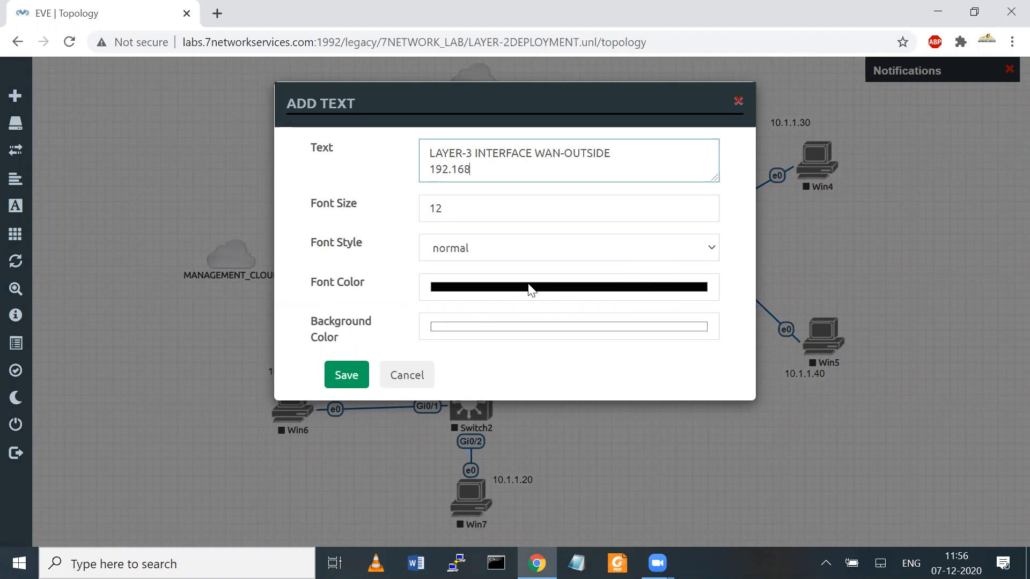
{"action": "type", "text": "24"}
{"action": "left_click", "coordinate": [346, 375]}
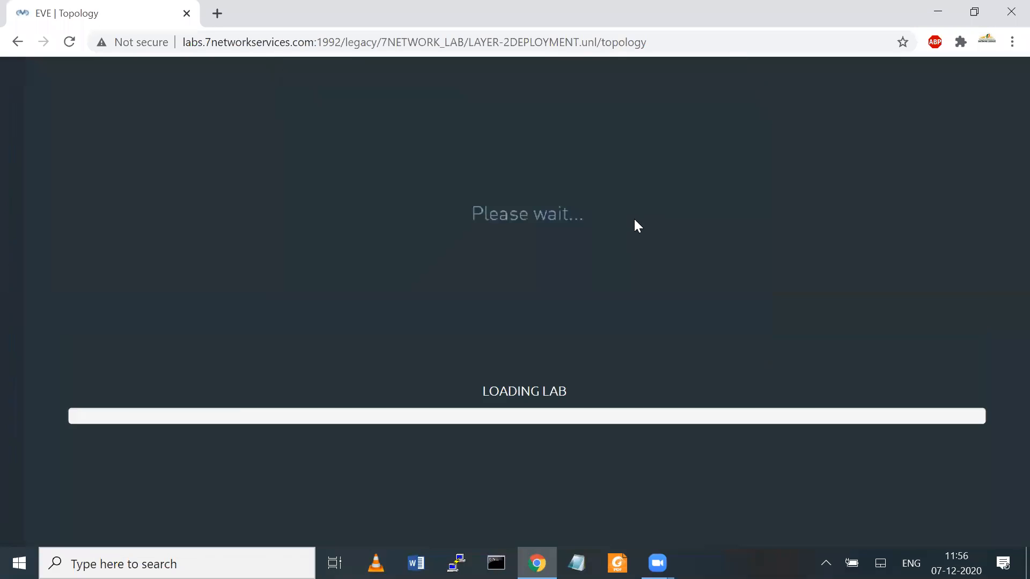
{"action": "left_click_drag", "start_coordinate": [671, 154], "coordinate": [507, 180]}
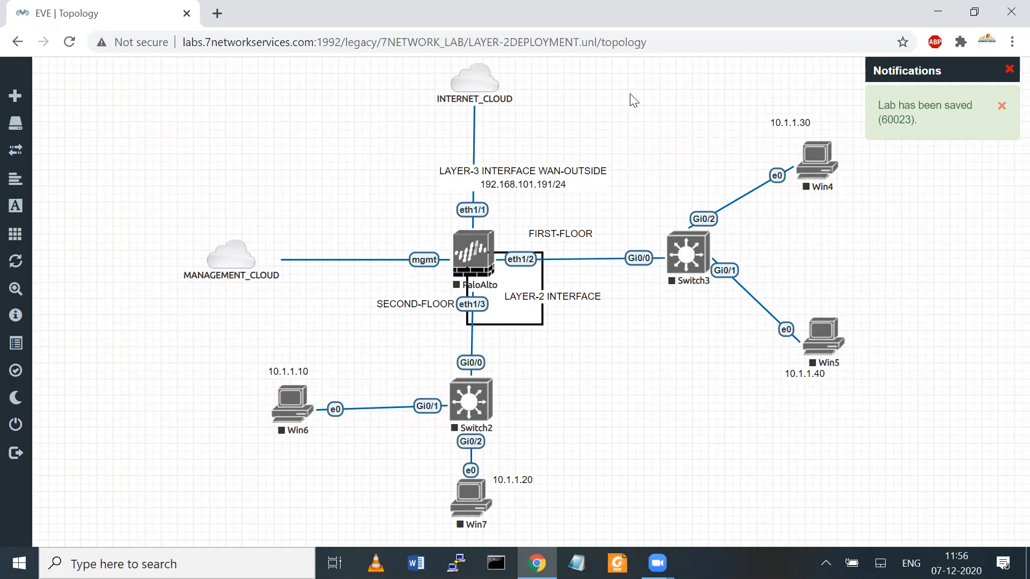
{"action": "right_click", "coordinate": [197, 146]}
{"action": "left_click", "coordinate": [239, 275]}
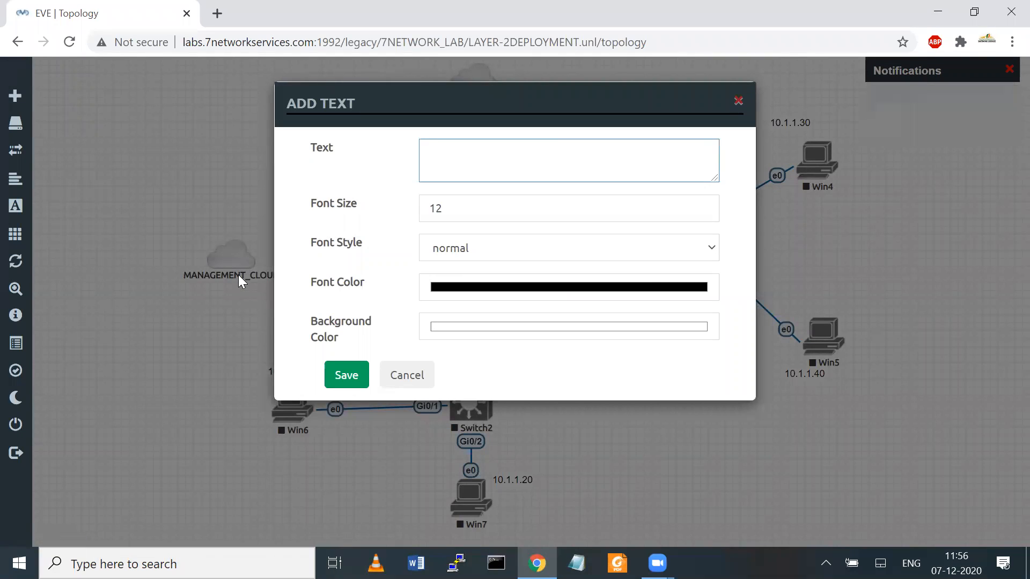
Step: Save the TASK-1 title text, drag it to the top-left corner and enlarge it
{"action": "type", "text": "TASK-1"}
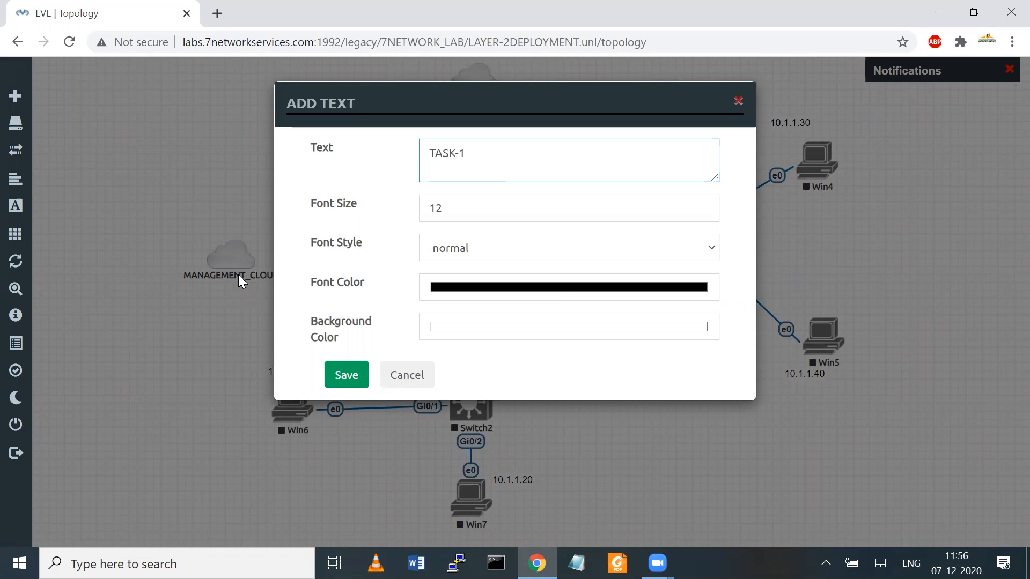
{"action": "type", "text": " CONFIGURATION"}
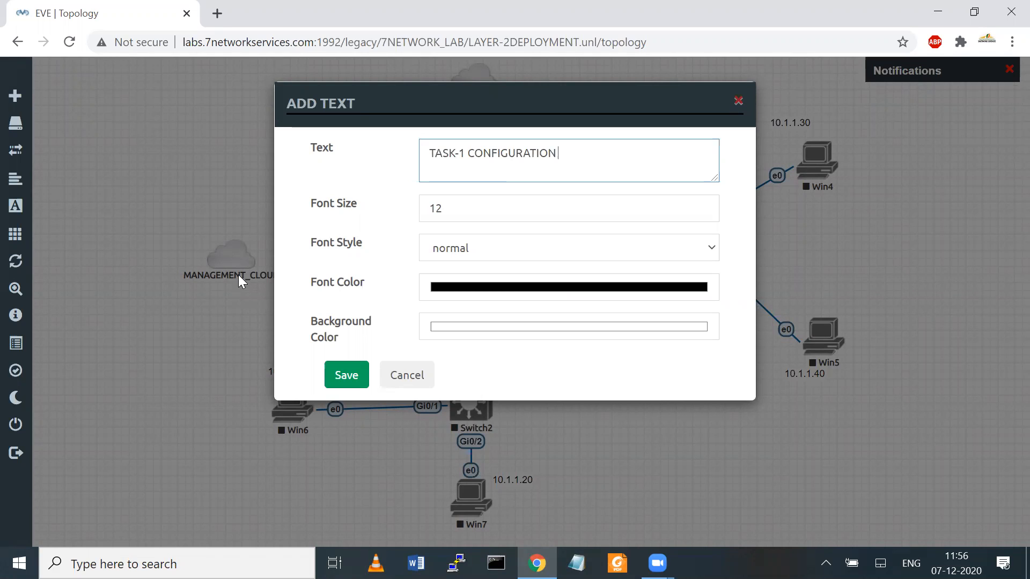
{"action": "type", "text": "OF LAYER2 INTERFACE"}
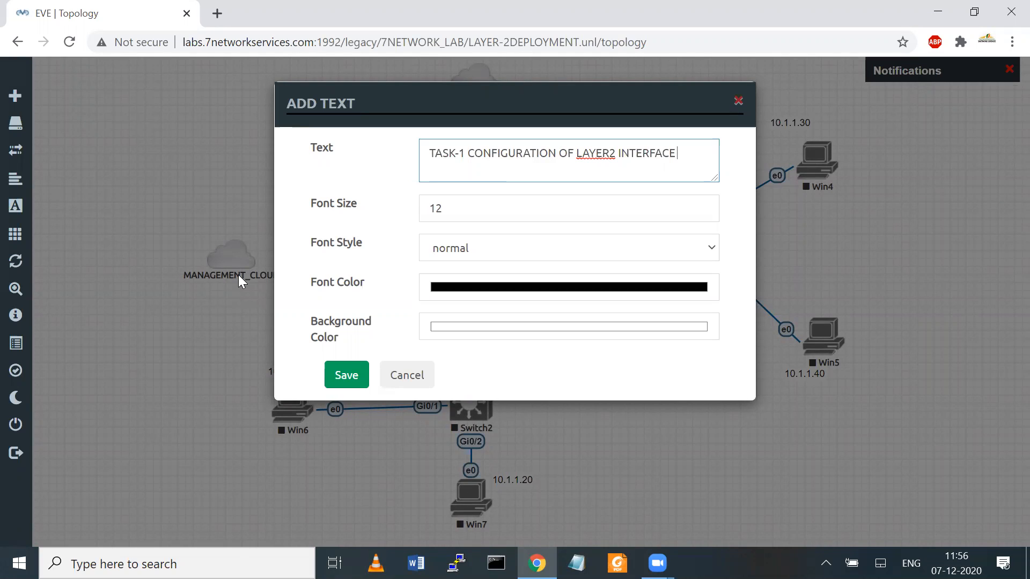
{"action": "type", "text": " ON PALO_ALTO AND VERF"}
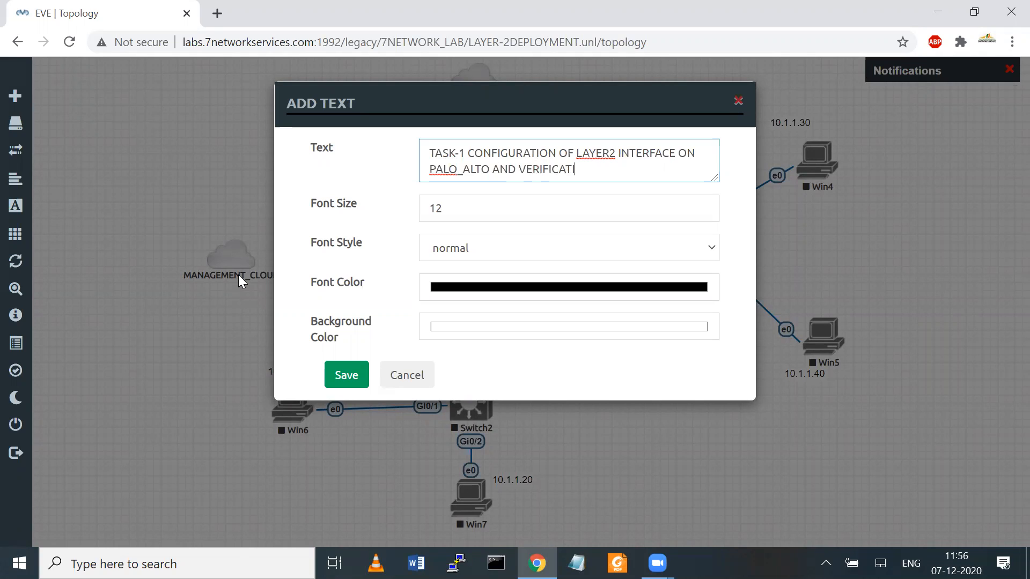
{"action": "left_click", "coordinate": [347, 377]}
{"action": "left_click_drag", "start_coordinate": [326, 167], "coordinate": [198, 114]}
{"action": "left_click_drag", "start_coordinate": [314, 113], "coordinate": [418, 114]}
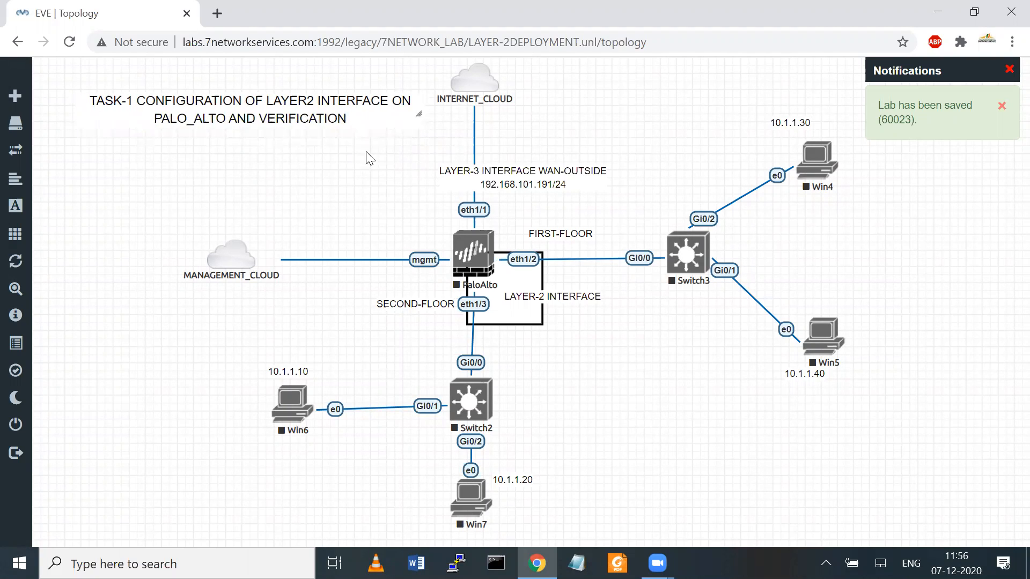
Step: Add a two-line text note 'TASK-2 / CREATE 1 VLAN INTERFACE FOR GATEWAY' at font size 12 and save it
{"action": "right_click", "coordinate": [308, 184]}
{"action": "left_click", "coordinate": [368, 313]}
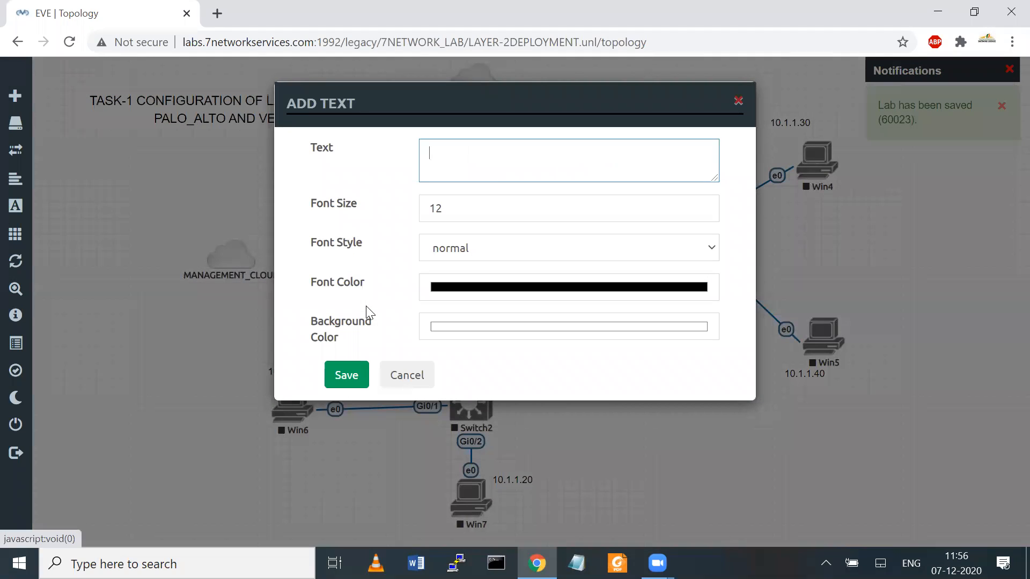
{"action": "type", "text": "TASK-2"}
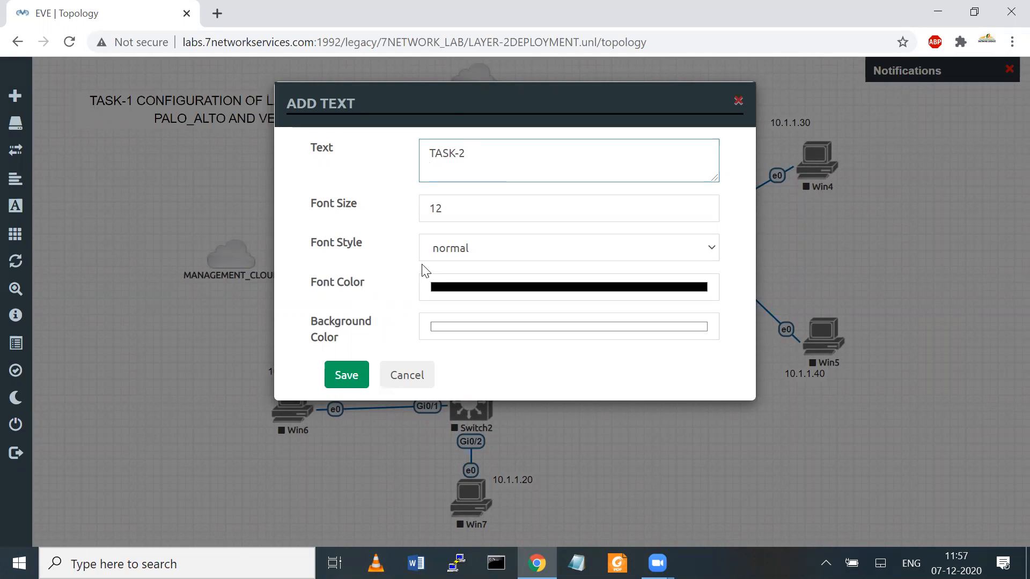
{"action": "type", "text": " CREATE ON"}
{"action": "key", "text": "BackSpace"}
{"action": "key", "text": "BackSpace"}
{"action": "type", "text": "1 VLAN INTERFACE"}
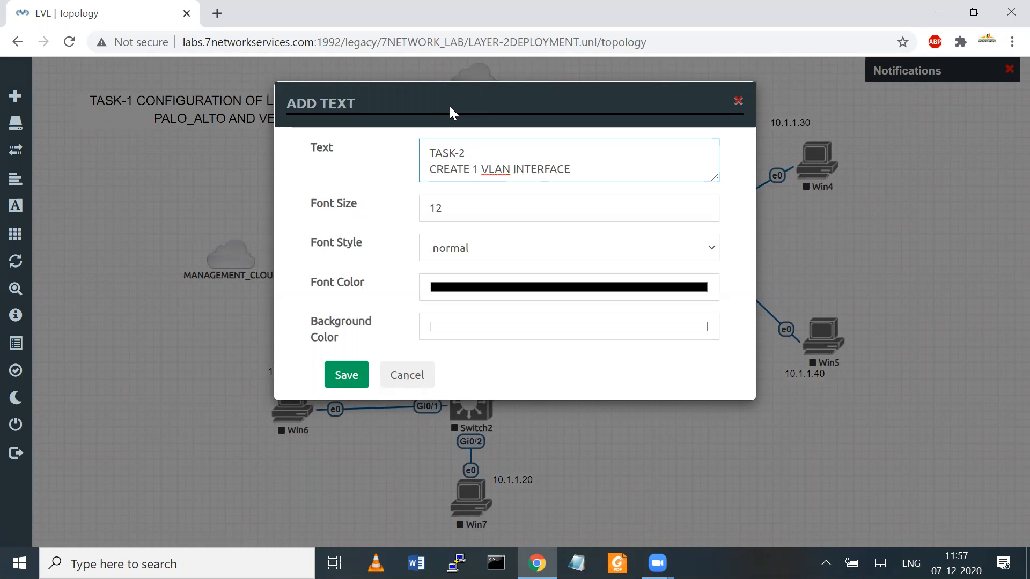
{"action": "type", "text": " FOR GATEWAY"}
{"action": "left_click", "coordinate": [346, 376]}
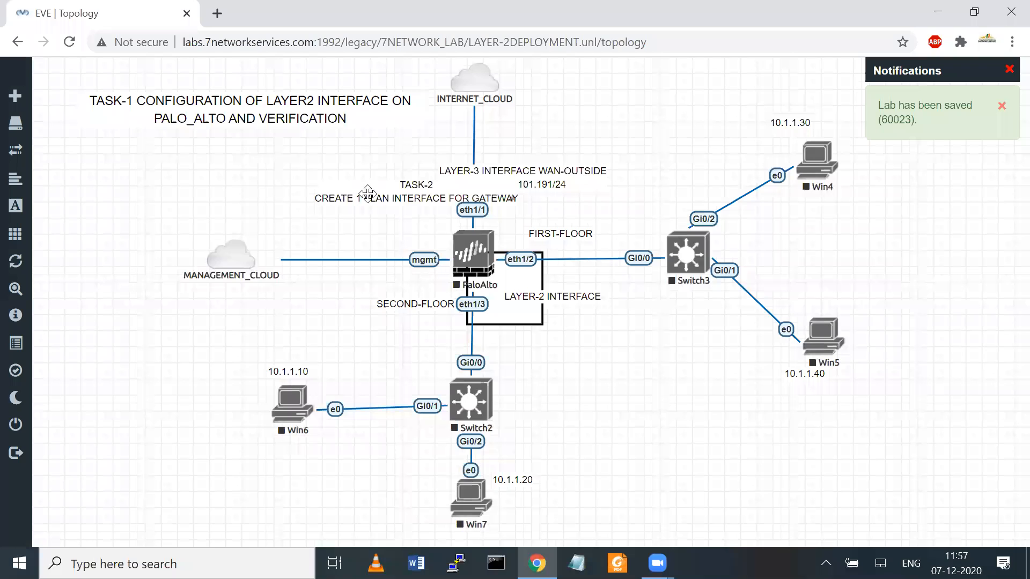
Step: Move the TASK-2 note beneath TASK-1, then draw and clear red pen marks on PaloAlto and Win6
{"action": "left_click_drag", "start_coordinate": [368, 193], "coordinate": [183, 152]}
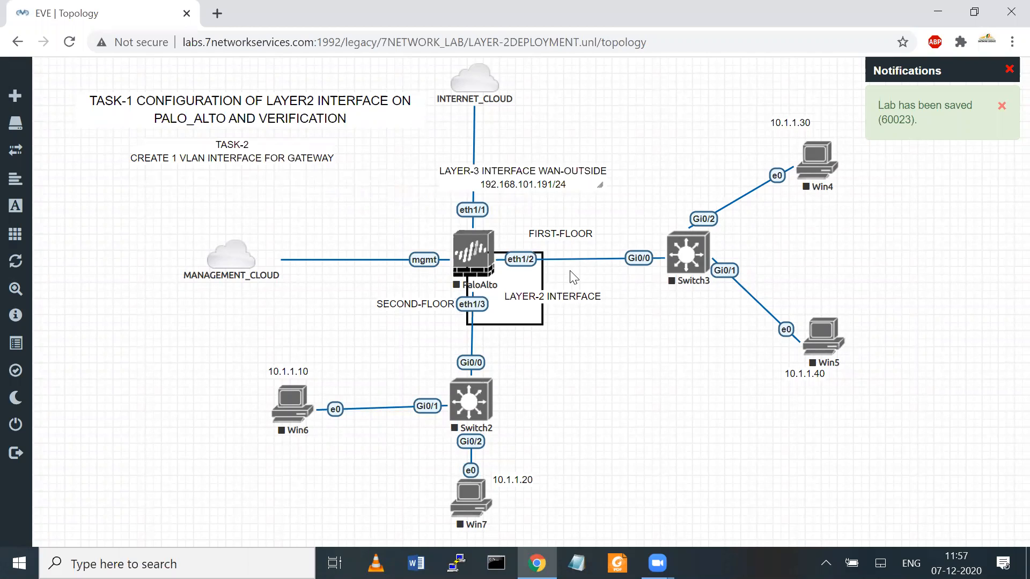
{"action": "mouse_move", "coordinate": [540, 233]}
{"action": "left_mouse_down"}
{"action": "mouse_move", "coordinate": [555, 253]}
{"action": "mouse_move", "coordinate": [456, 306]}
{"action": "mouse_move", "coordinate": [470, 309]}
{"action": "left_mouse_up"}
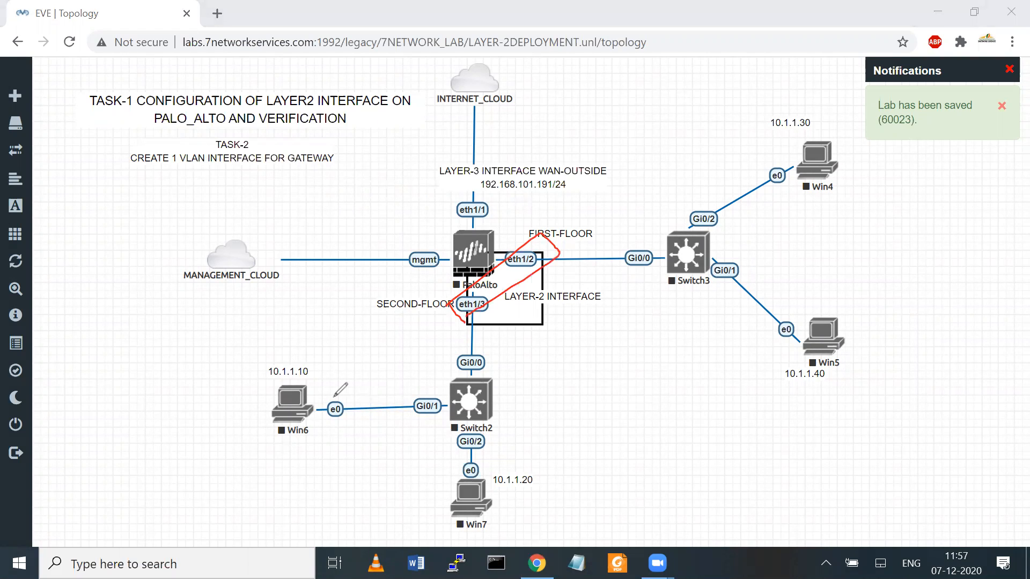
{"action": "left_click_drag", "start_coordinate": [276, 437], "coordinate": [343, 399]}
{"action": "mouse_move", "coordinate": [345, 363]}
{"action": "left_mouse_down"}
{"action": "mouse_move", "coordinate": [259, 398]}
{"action": "mouse_move", "coordinate": [313, 426]}
{"action": "left_mouse_up"}
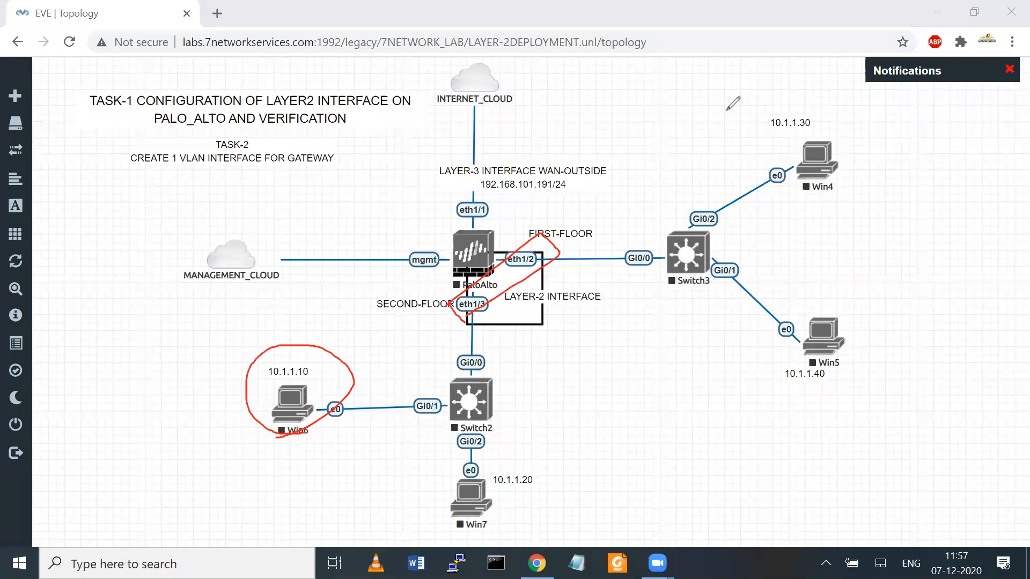
{"action": "left_click", "coordinate": [746, 111]}
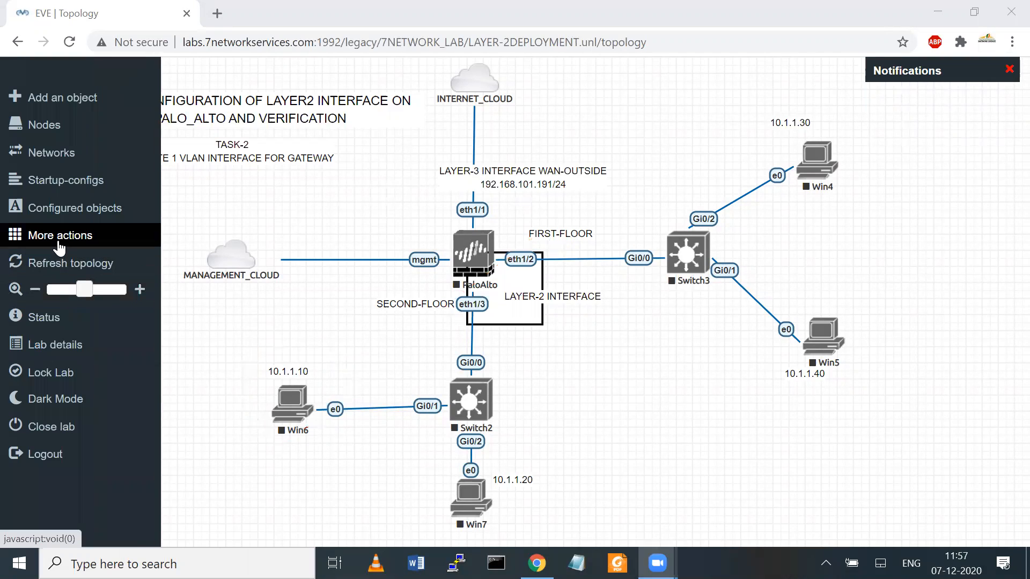
Step: Start all nodes (PaloAlto, Switch2, Switch3, Win4–Win7) and circle PaloAlto's eth1/2–eth1/3 ports
{"action": "left_click", "coordinate": [35, 243]}
{"action": "left_click", "coordinate": [96, 262]}
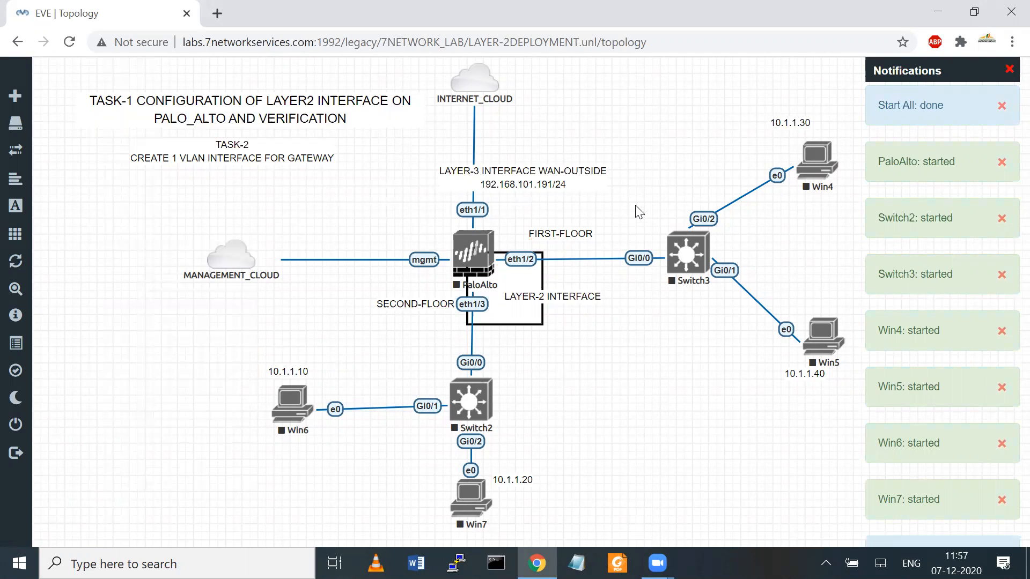
{"action": "mouse_move", "coordinate": [460, 324]}
{"action": "left_mouse_down"}
{"action": "mouse_move", "coordinate": [451, 301]}
{"action": "mouse_move", "coordinate": [531, 235]}
{"action": "mouse_move", "coordinate": [551, 261]}
{"action": "mouse_move", "coordinate": [460, 329]}
{"action": "mouse_move", "coordinate": [456, 320]}
{"action": "left_mouse_up"}
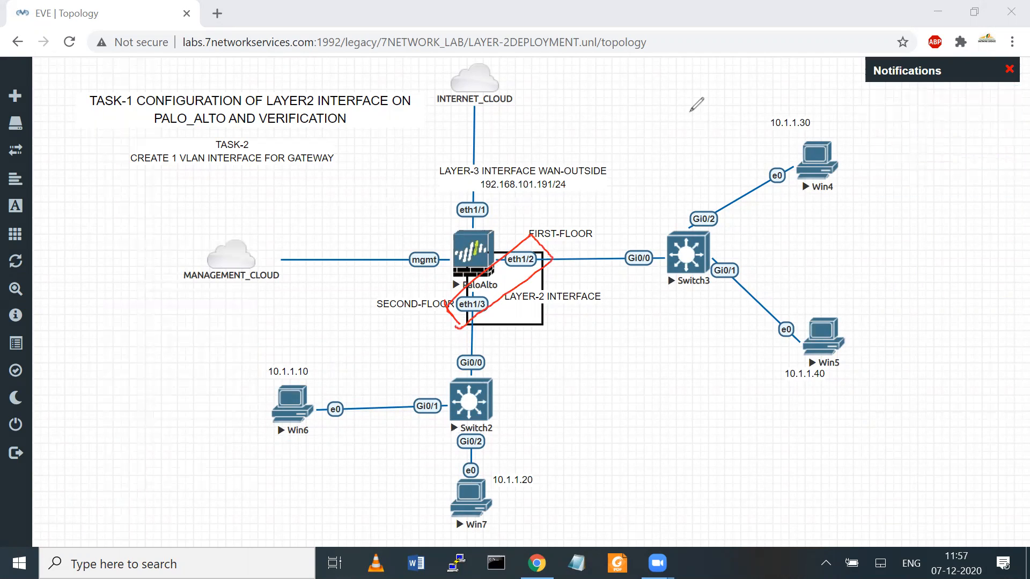
Step: Add the 'LOGICAL-VLAN-INTERFACE VLAN-10 10.1.1.1/24 LAYER3' label near Win5 and drag WAN-OUTSIDE up-left
{"action": "right_click", "coordinate": [624, 356]}
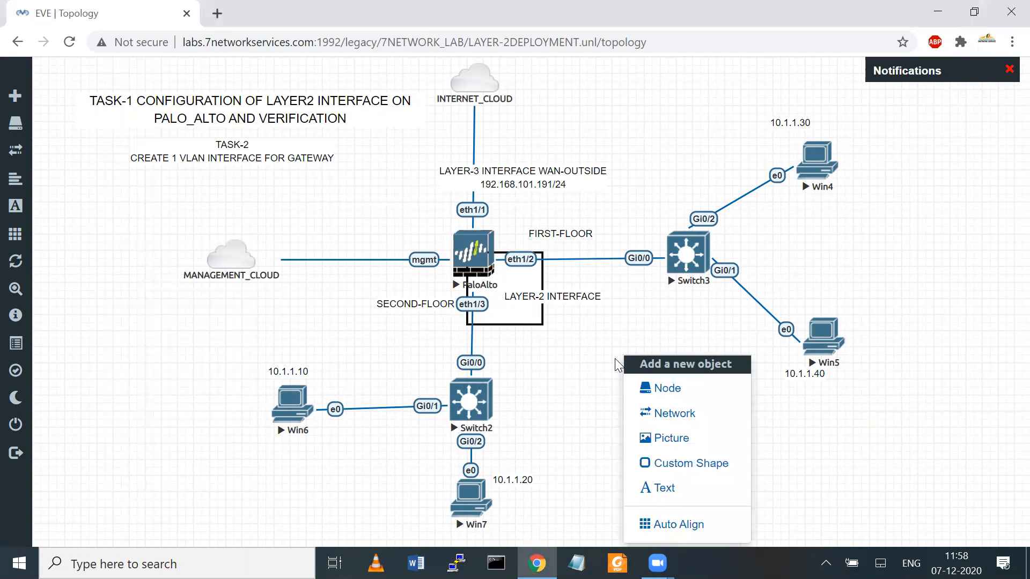
{"action": "left_click", "coordinate": [645, 482]}
{"action": "type", "text": "LO"}
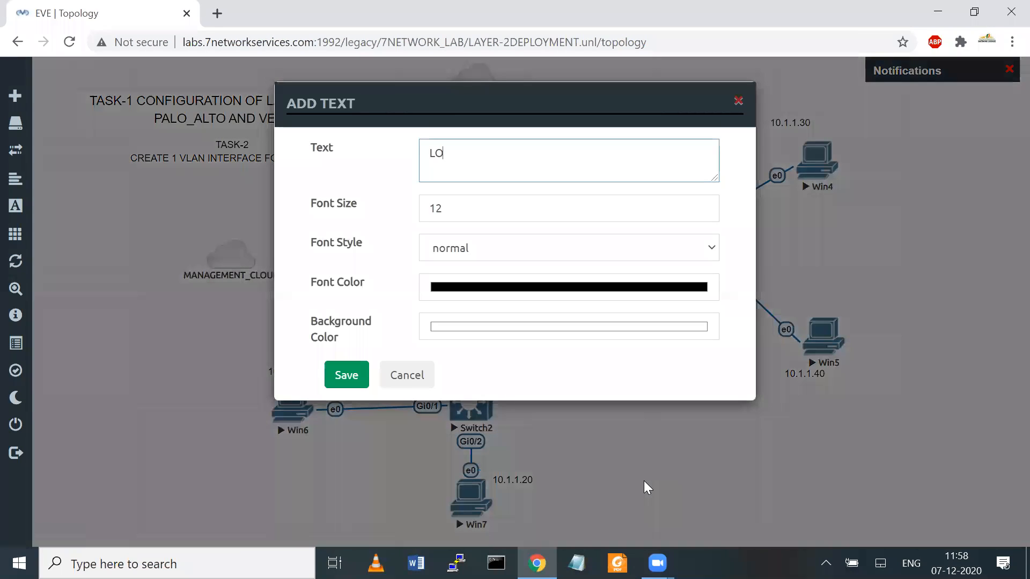
{"action": "type", "text": "CICAL-VLAN-INTERFACE"}
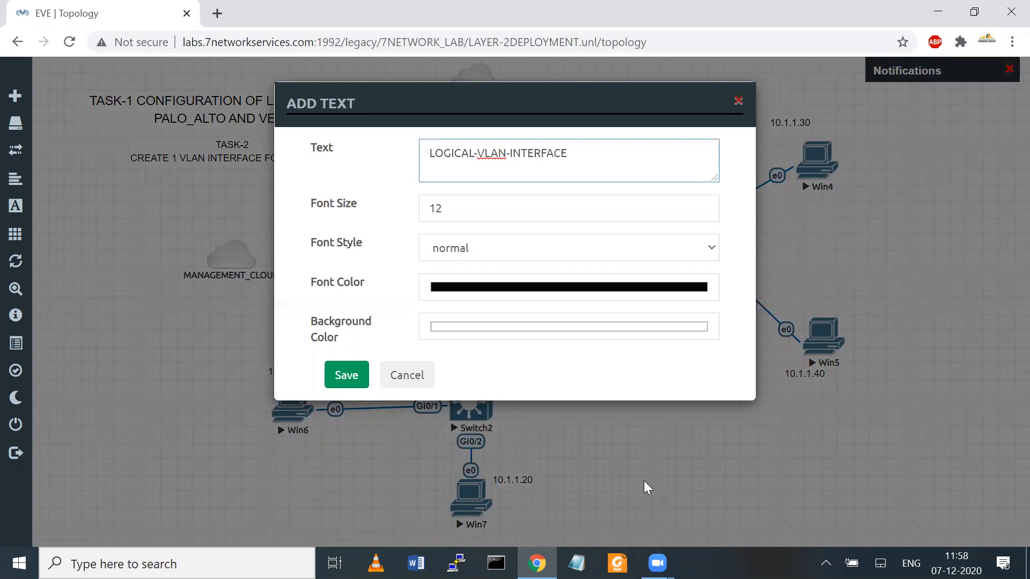
{"action": "key", "text": "Left"}
{"action": "key", "text": "Left"}
{"action": "type", "text": "VLAN-10"}
{"action": "type", "text": "10.1.1.1"}
{"action": "type", "text": "/24"}
{"action": "key", "text": "Return"}
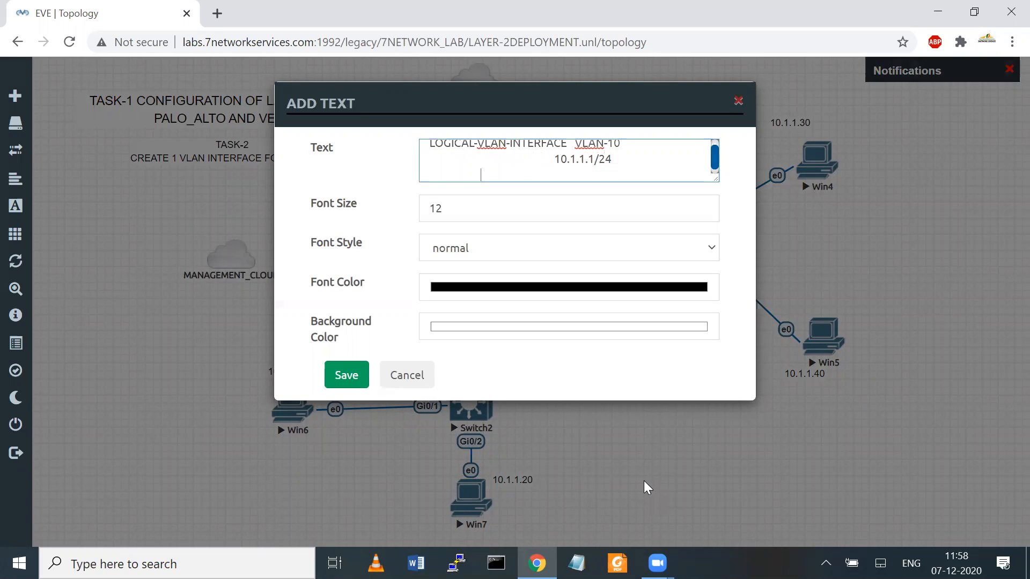
{"action": "type", "text": "LAYER3"}
{"action": "left_click", "coordinate": [344, 374]}
{"action": "left_click_drag", "start_coordinate": [512, 173], "coordinate": [221, 176]}
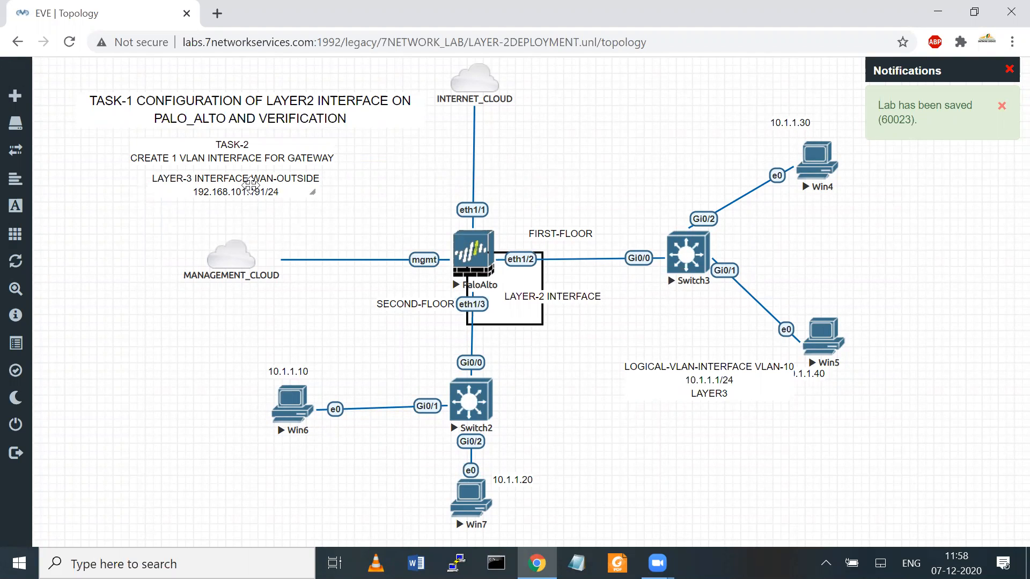
Step: Return the WAN-OUTSIDE label above eth1/1 and place the VLAN-10 label under TASK-2
{"action": "left_click_drag", "start_coordinate": [250, 185], "coordinate": [250, 183]}
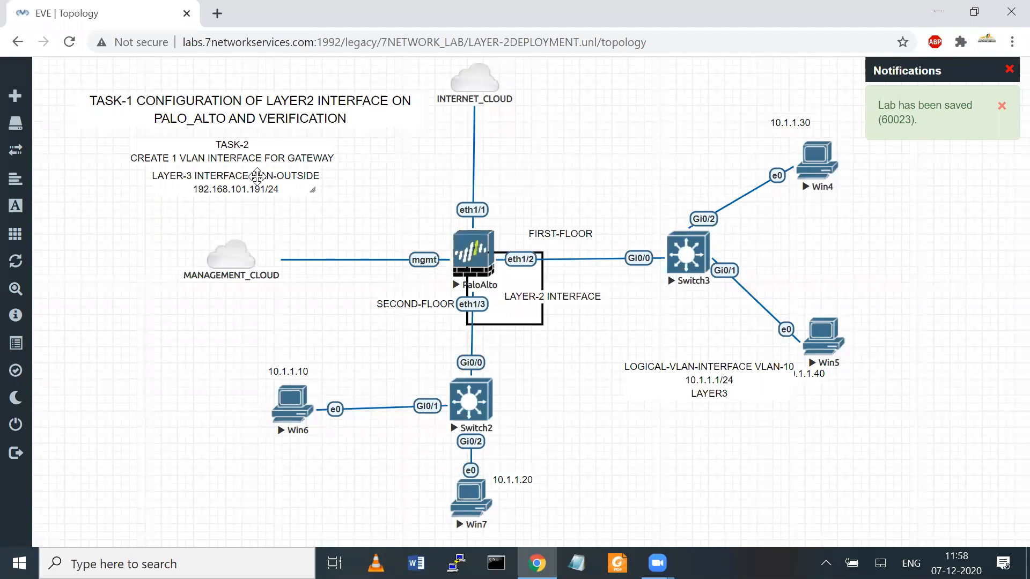
{"action": "left_click_drag", "start_coordinate": [257, 182], "coordinate": [534, 187]}
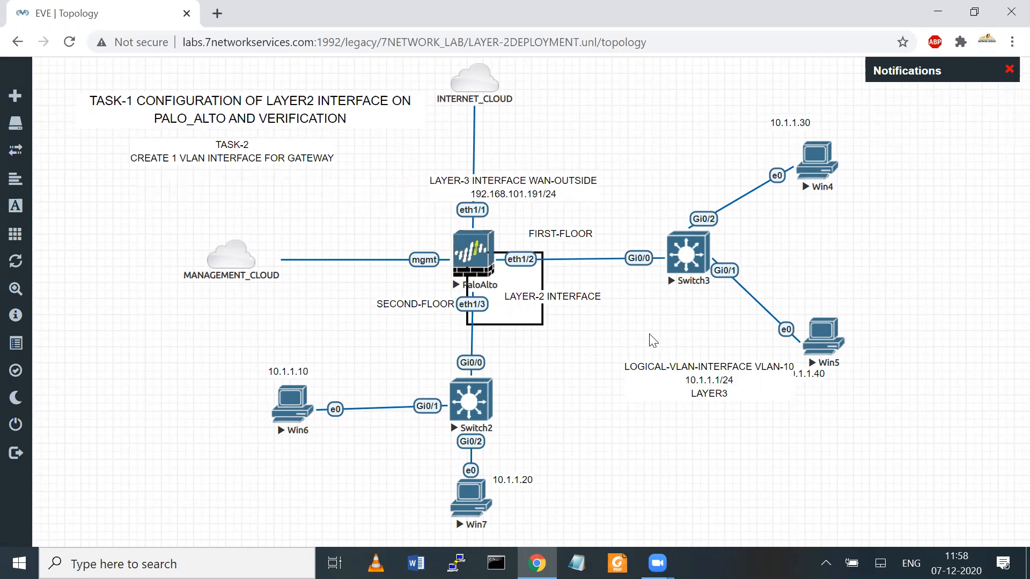
{"action": "left_click_drag", "start_coordinate": [705, 377], "coordinate": [226, 189]}
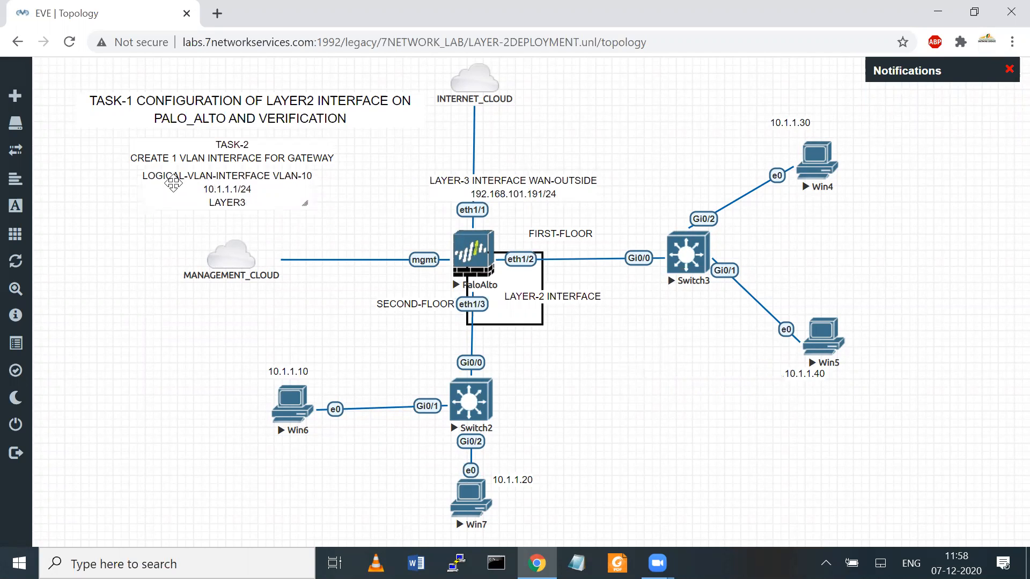
{"action": "left_click_drag", "start_coordinate": [264, 182], "coordinate": [264, 180]}
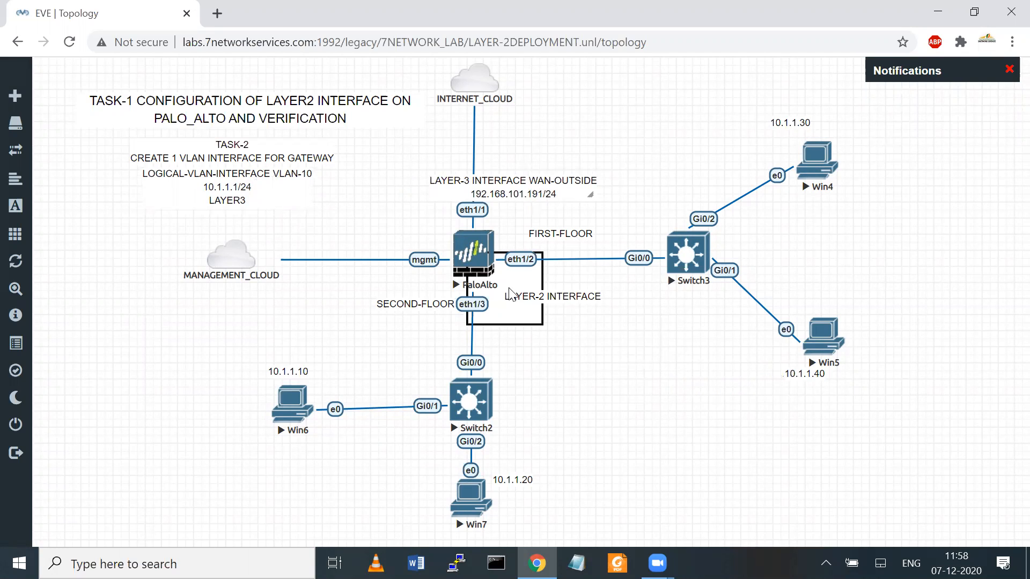
{"action": "mouse_move", "coordinate": [270, 411]}
{"action": "left_mouse_down"}
{"action": "mouse_move", "coordinate": [485, 306]}
{"action": "mouse_move", "coordinate": [298, 193]}
{"action": "mouse_move", "coordinate": [304, 205]}
{"action": "mouse_move", "coordinate": [296, 187]}
{"action": "left_mouse_up"}
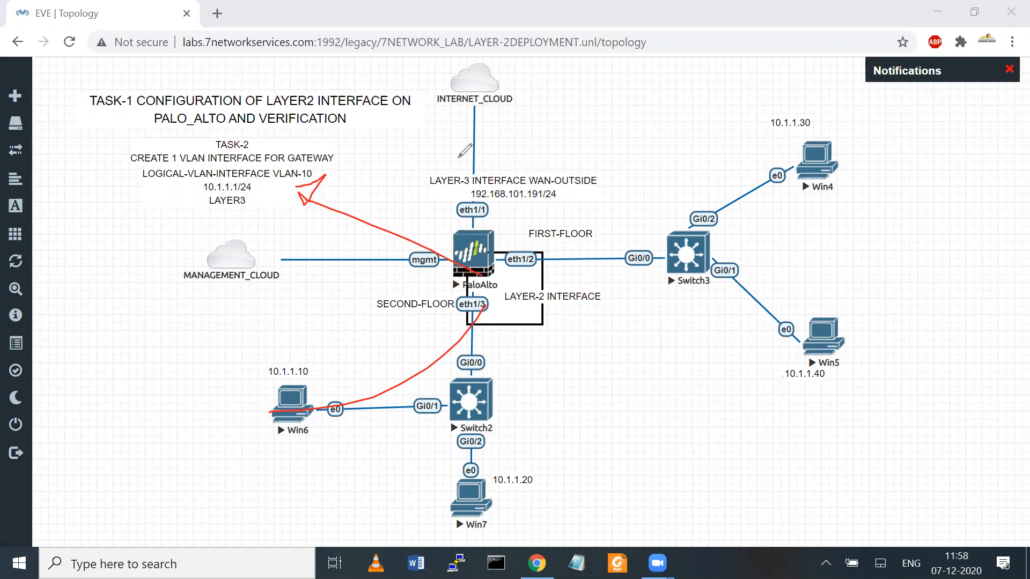
{"action": "key", "text": "ctrl+z"}
{"action": "key", "text": "ctrl+z"}
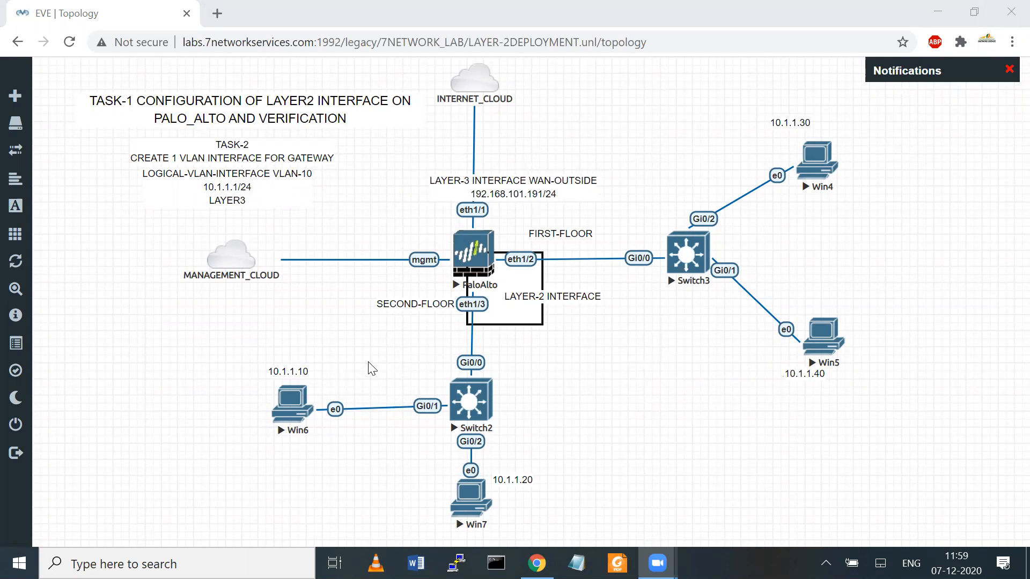
{"action": "left_click_drag", "start_coordinate": [233, 181], "coordinate": [232, 182]}
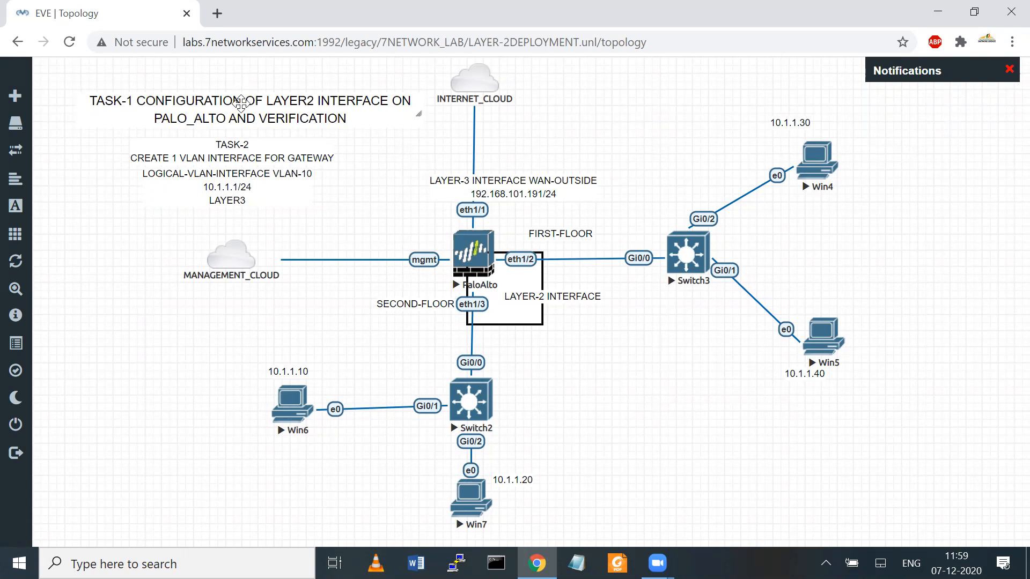
Step: Shift the TASK-1 and TASK-2 titles up-left, tucking the VLAN-10 label beneath them
{"action": "left_click_drag", "start_coordinate": [240, 103], "coordinate": [228, 74]}
{"action": "left_click_drag", "start_coordinate": [230, 153], "coordinate": [220, 132]}
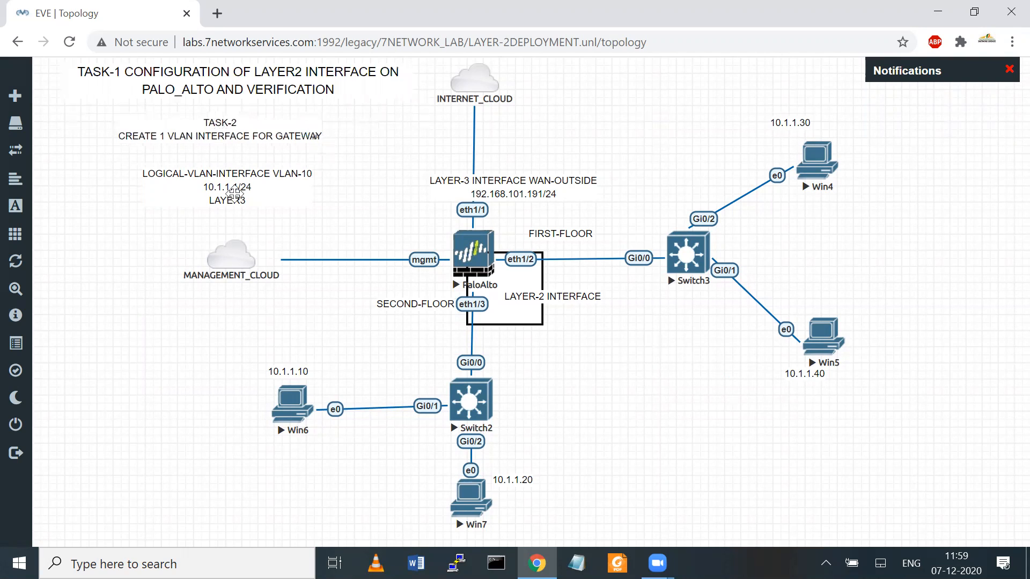
{"action": "left_click_drag", "start_coordinate": [223, 183], "coordinate": [216, 166]}
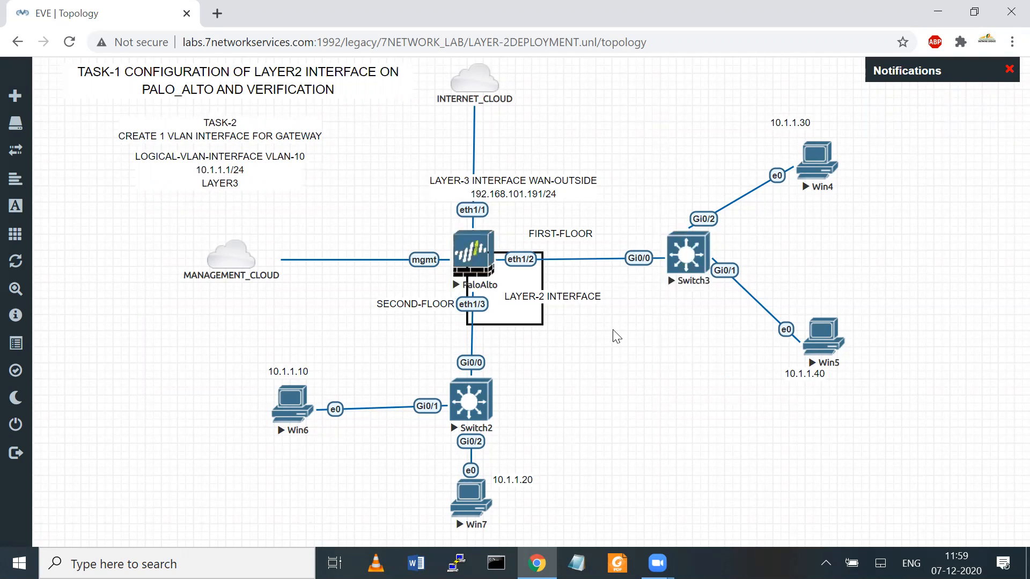
Step: Add a 'ZONE-LAN-TRUST' text label and place it beside PaloAlto's layer-2 interface box
{"action": "right_click", "coordinate": [619, 349]}
{"action": "left_click", "coordinate": [666, 484]}
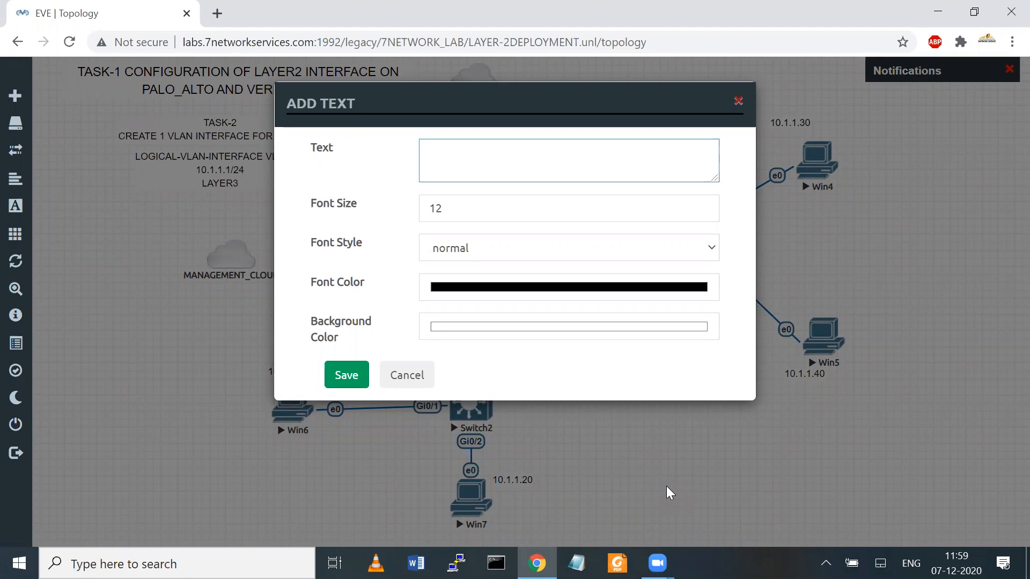
{"action": "left_click", "coordinate": [418, 375]}
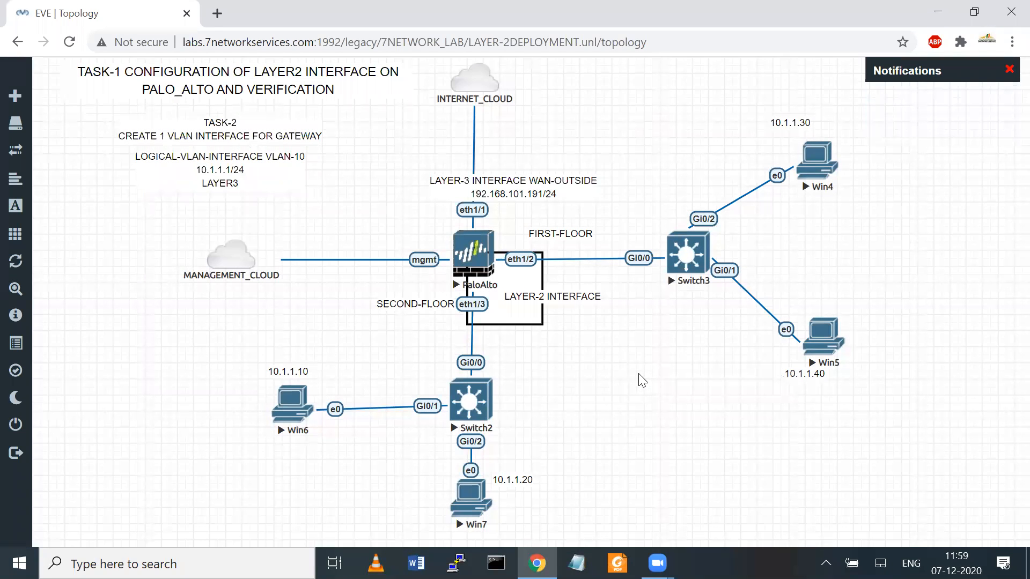
{"action": "right_click", "coordinate": [640, 376]}
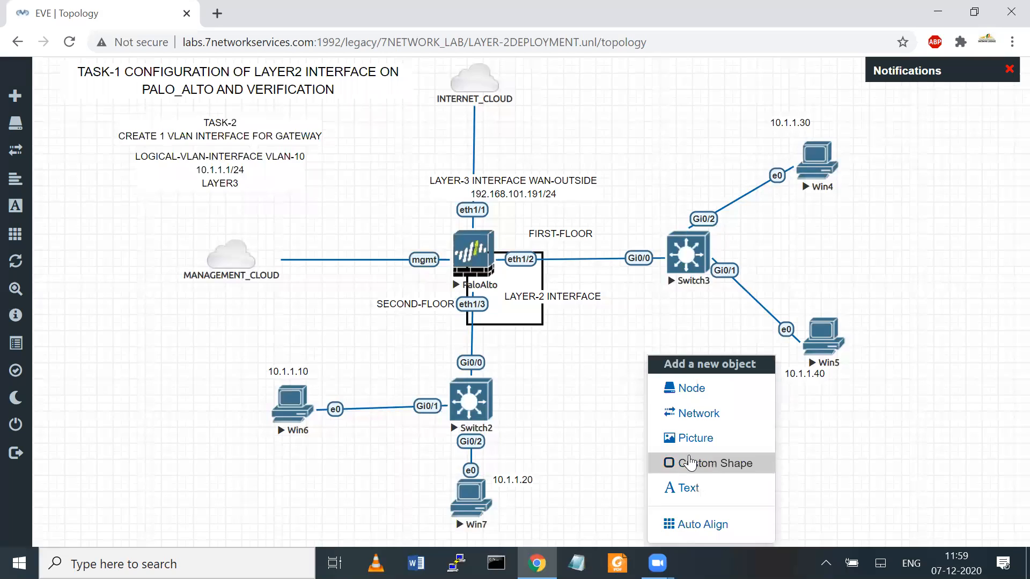
{"action": "left_click", "coordinate": [686, 486]}
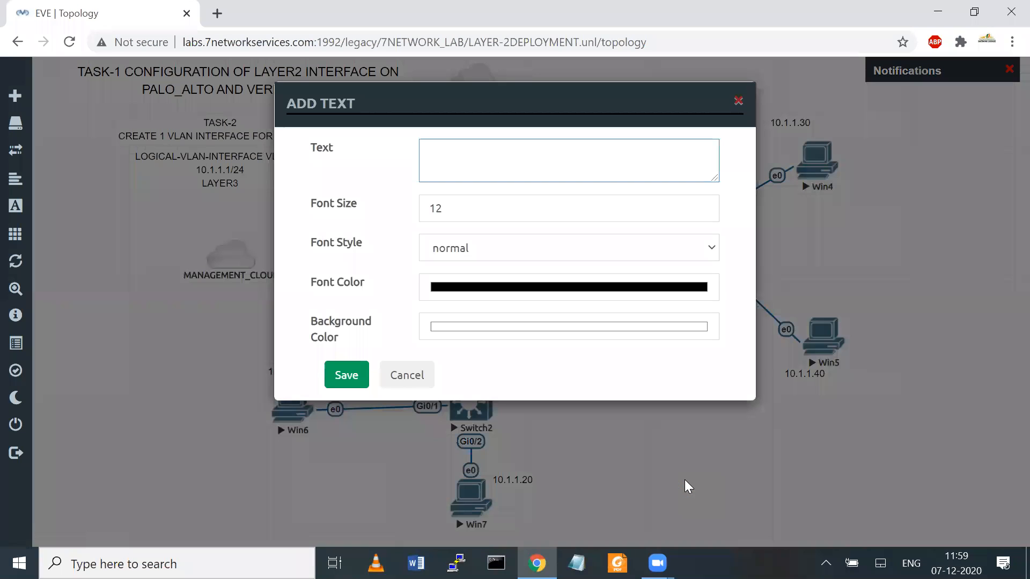
{"action": "type", "text": "ZONE"}
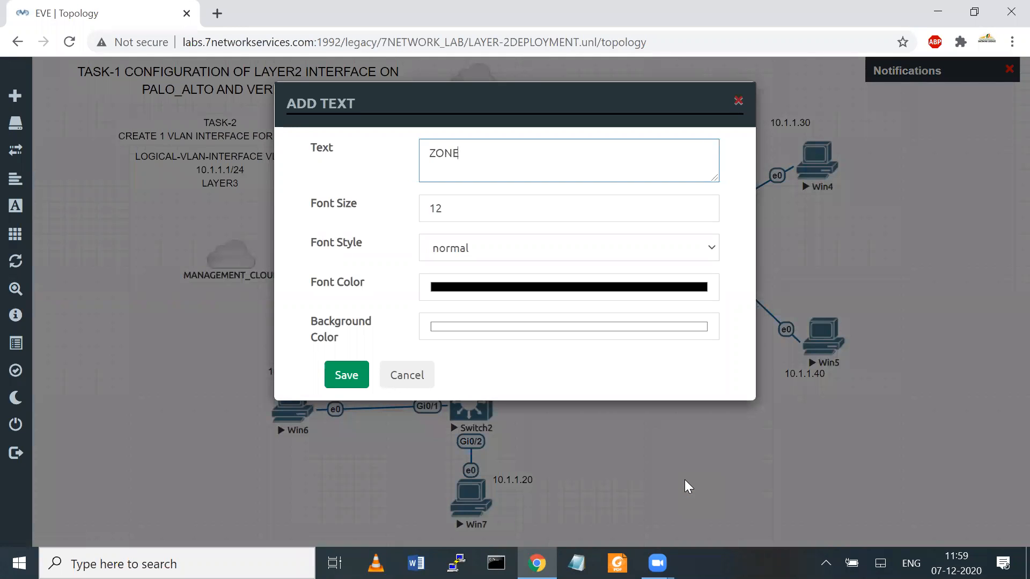
{"action": "type", "text": "-LAN-TRUIS"}
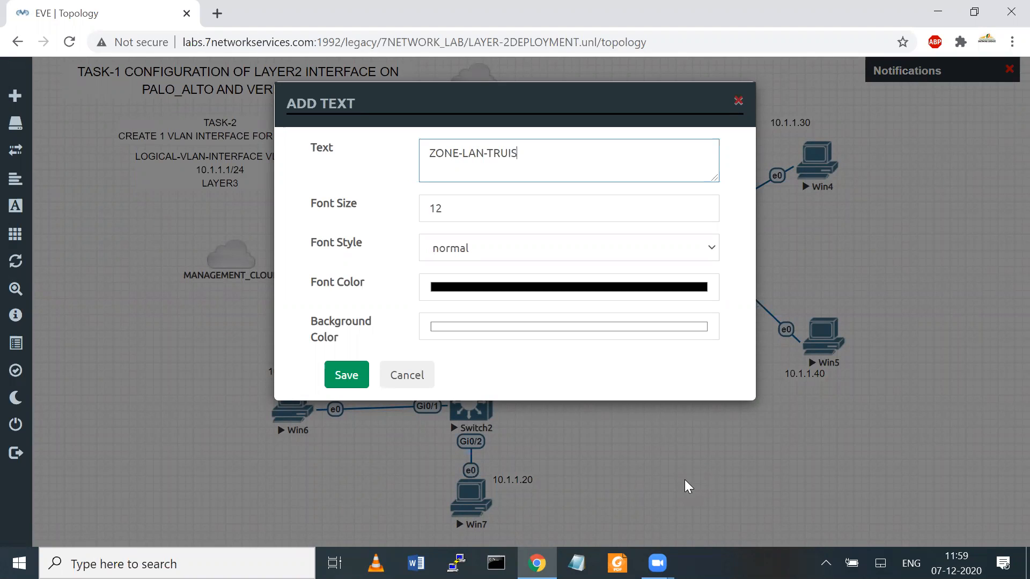
{"action": "key", "text": "BackSpace"}
{"action": "key", "text": "BackSpace"}
{"action": "type", "text": "ST"}
{"action": "left_click", "coordinate": [358, 378]}
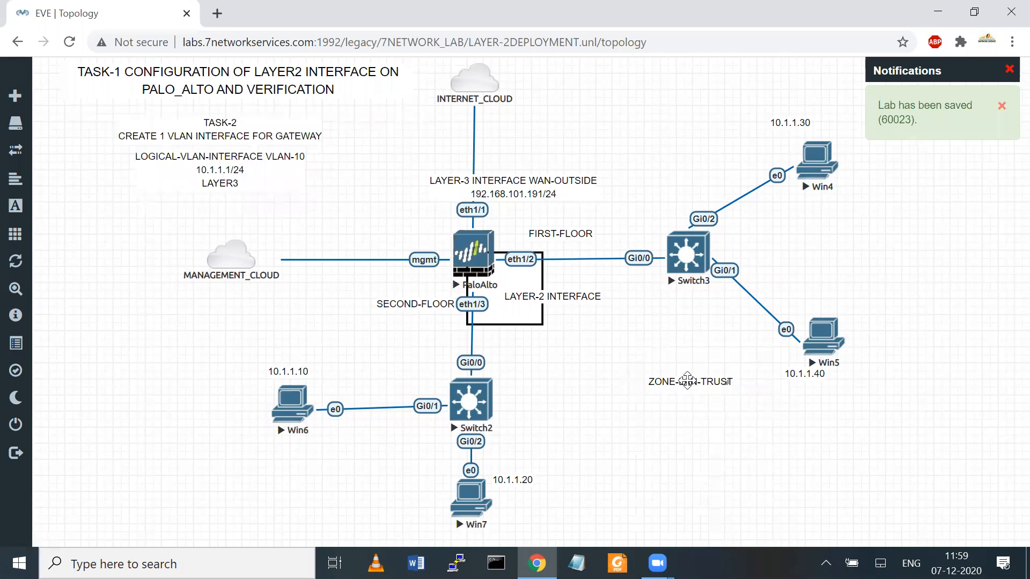
{"action": "left_click_drag", "start_coordinate": [688, 381], "coordinate": [717, 340]}
Step: Add a 'WAN-ZONE' text label and drag it just below INTERNET_CLOUD above eth1/1
{"action": "right_click", "coordinate": [595, 389]}
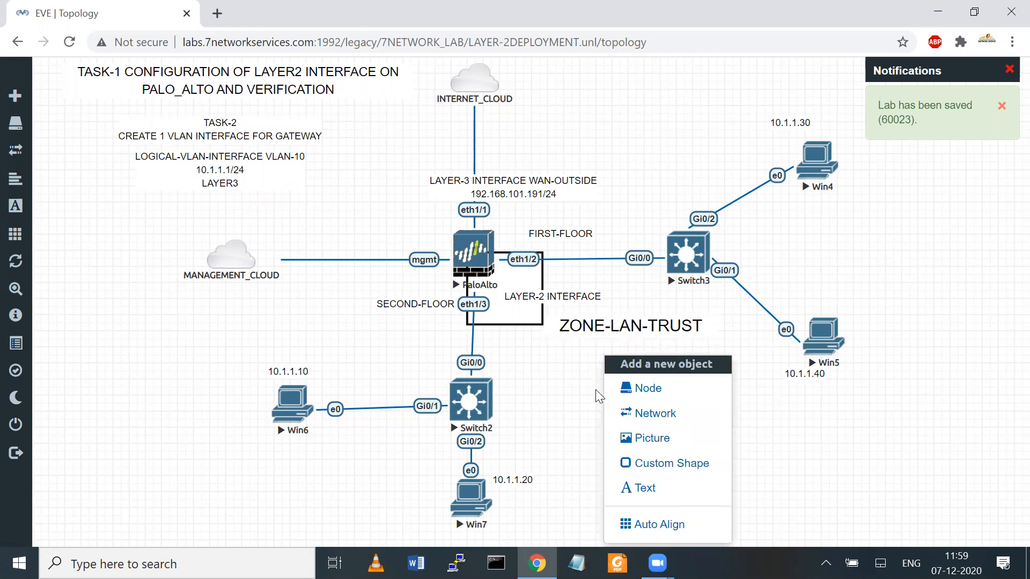
{"action": "left_click", "coordinate": [648, 489]}
{"action": "type", "text": "WAN"}
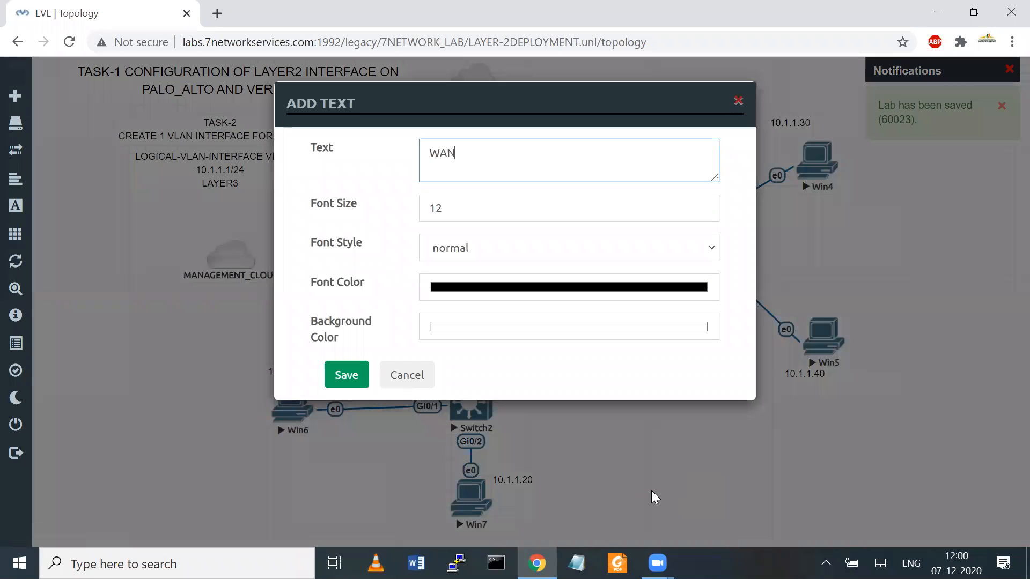
{"action": "type", "text": "-ZONE"}
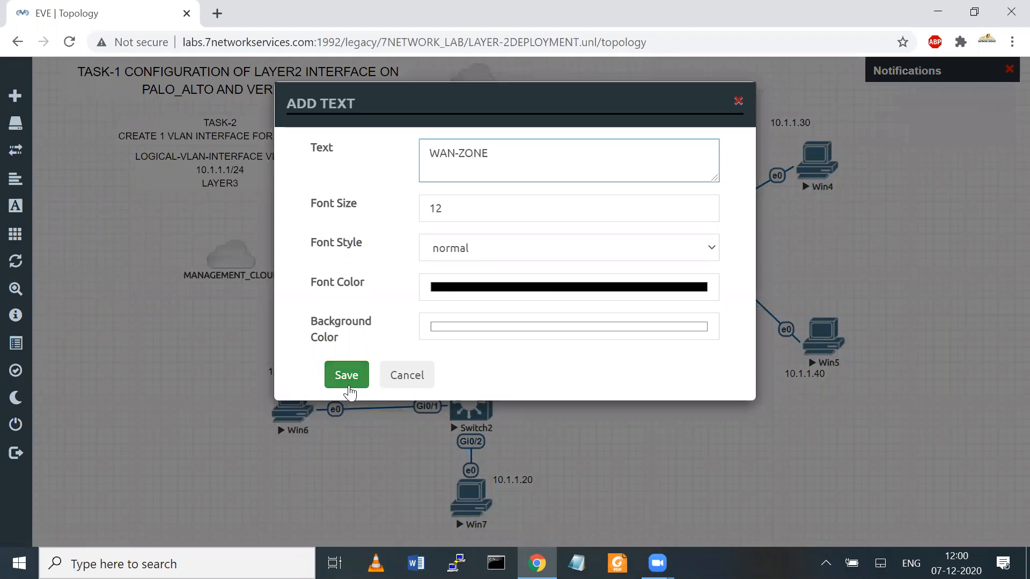
{"action": "left_click", "coordinate": [346, 378]}
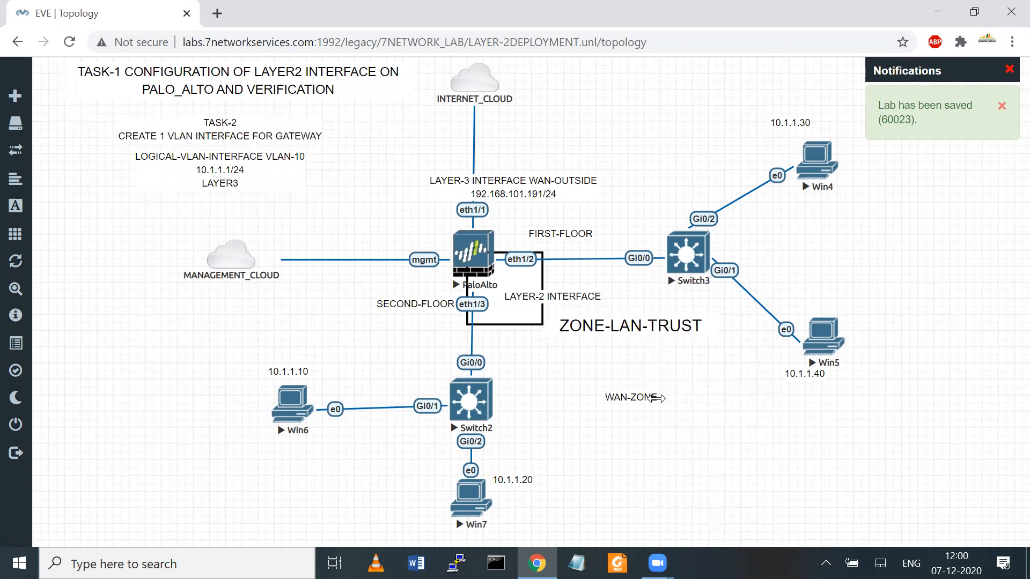
{"action": "left_click_drag", "start_coordinate": [674, 408], "coordinate": [550, 147]}
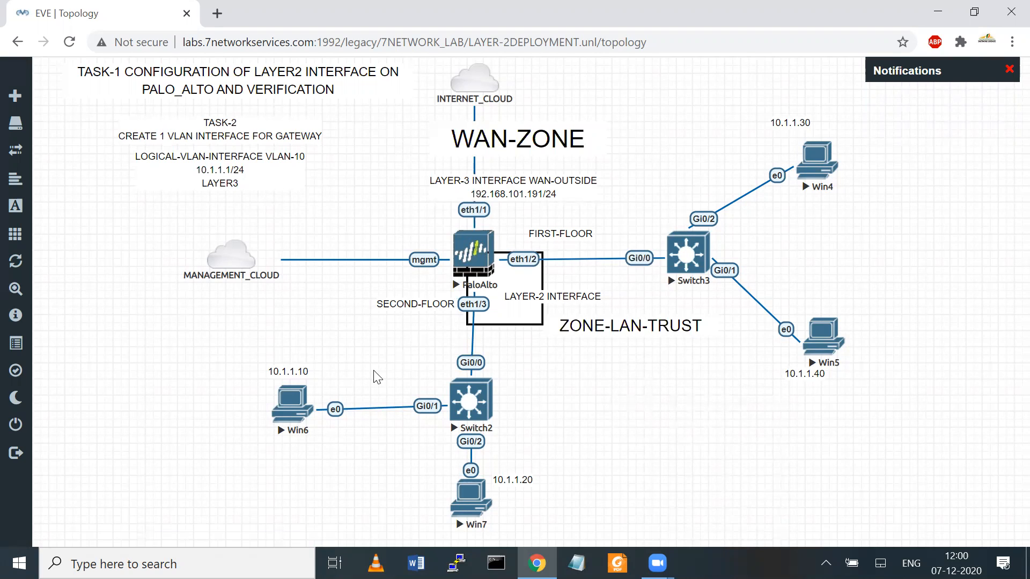
Step: Add a text label 'TASK-3 / DHCP-( PALO-ALTO) TO PROVIDE IP ADD' and save it
{"action": "right_click", "coordinate": [162, 380]}
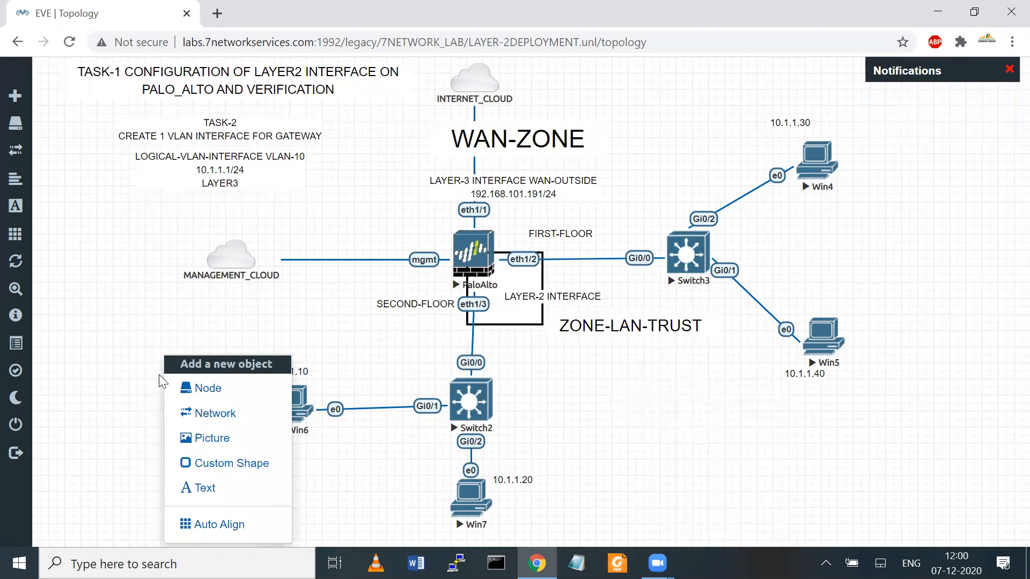
{"action": "left_click", "coordinate": [189, 487]}
{"action": "type", "text": "DHCP-VLA"}
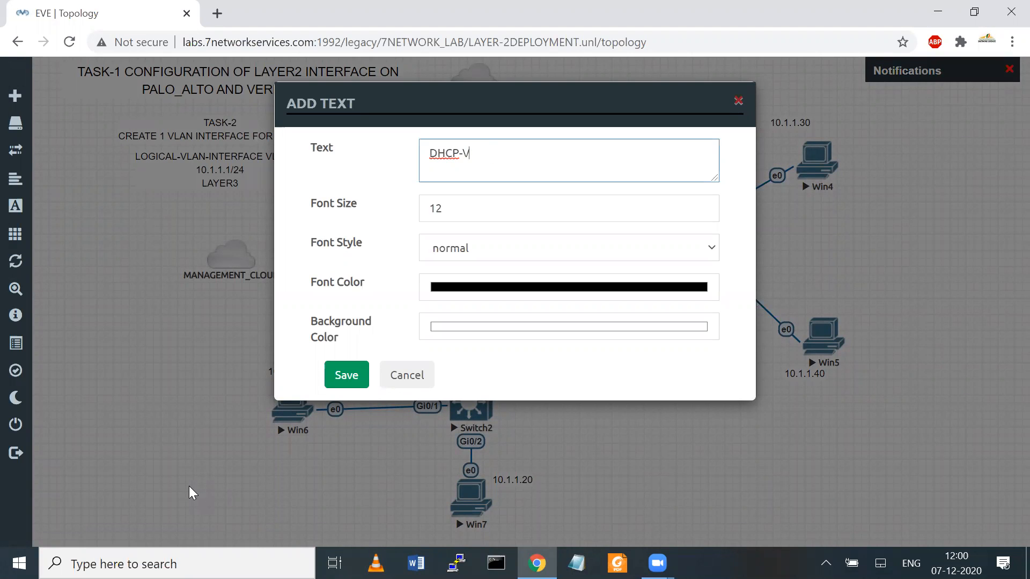
{"action": "key", "text": "BackSpace"}
{"action": "key", "text": "BackSpace"}
{"action": "type", "text": "( PAL"}
{"action": "type", "text": "O-ALY"}
{"action": "type", "text": "TO PRO"}
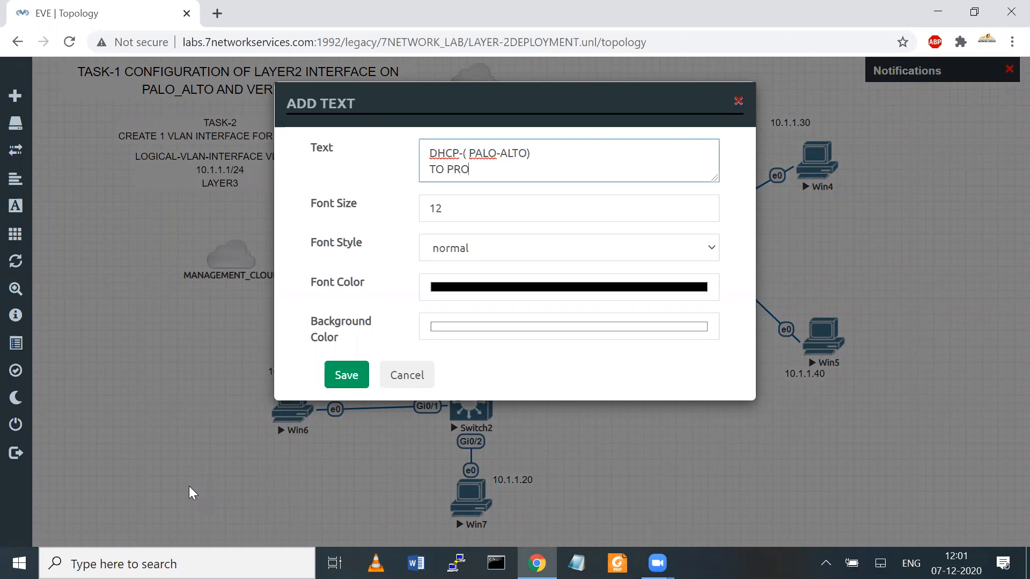
{"action": "type", "text": "VIDE IP ADD"}
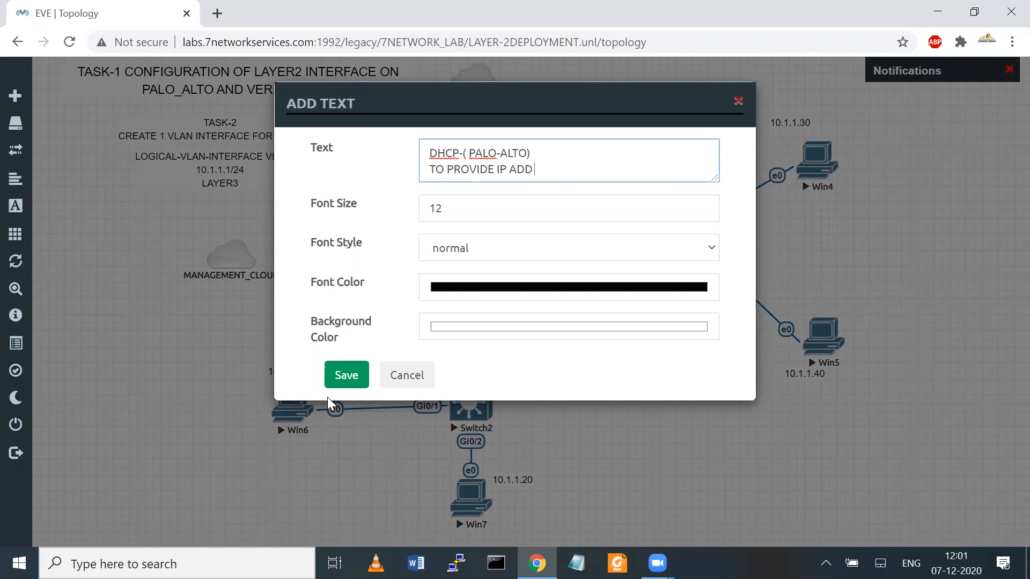
{"action": "key", "text": "Return"}
{"action": "type", "text": "TASK-3"}
{"action": "left_click", "coordinate": [347, 376]}
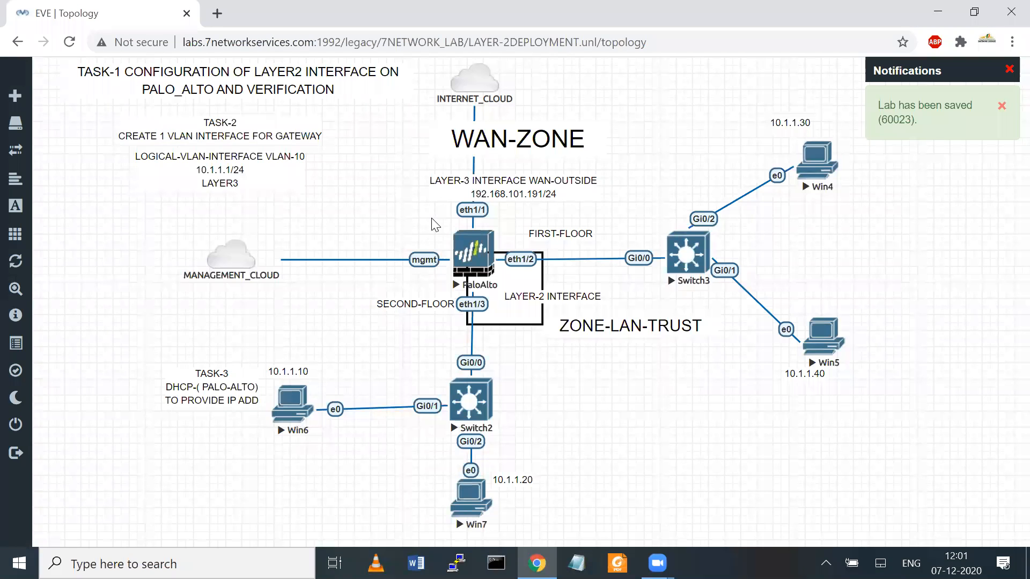
Step: Position the TASK-3 label directly under the TASK-2 notes at the top-left
{"action": "left_click_drag", "start_coordinate": [200, 383], "coordinate": [228, 243]}
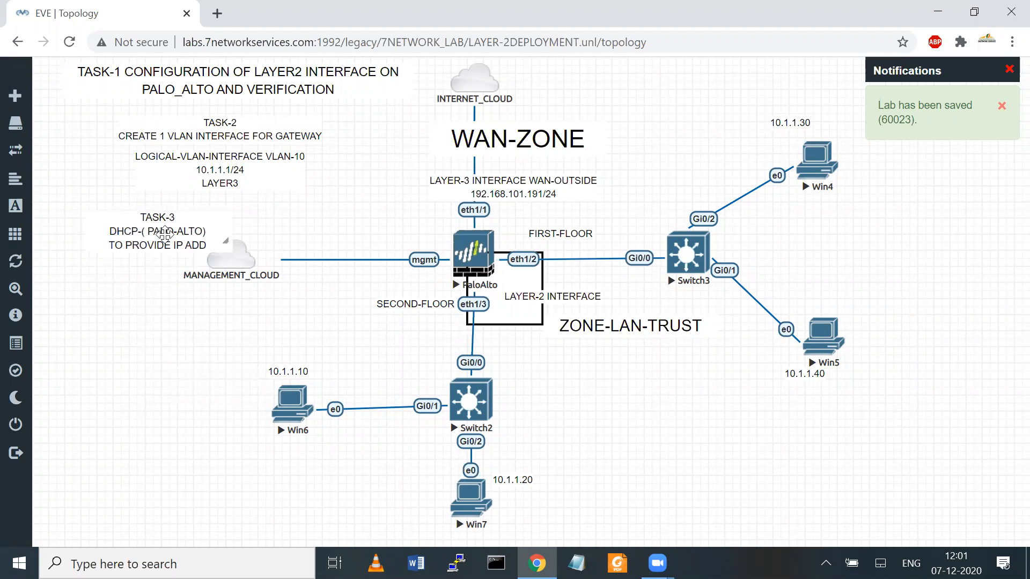
{"action": "left_click_drag", "start_coordinate": [164, 234], "coordinate": [147, 219]}
{"action": "mouse_move", "coordinate": [221, 136]}
{"action": "left_mouse_down"}
{"action": "mouse_move", "coordinate": [218, 124]}
{"action": "mouse_move", "coordinate": [218, 140]}
{"action": "left_mouse_up"}
{"action": "left_click_drag", "start_coordinate": [150, 212], "coordinate": [198, 202]}
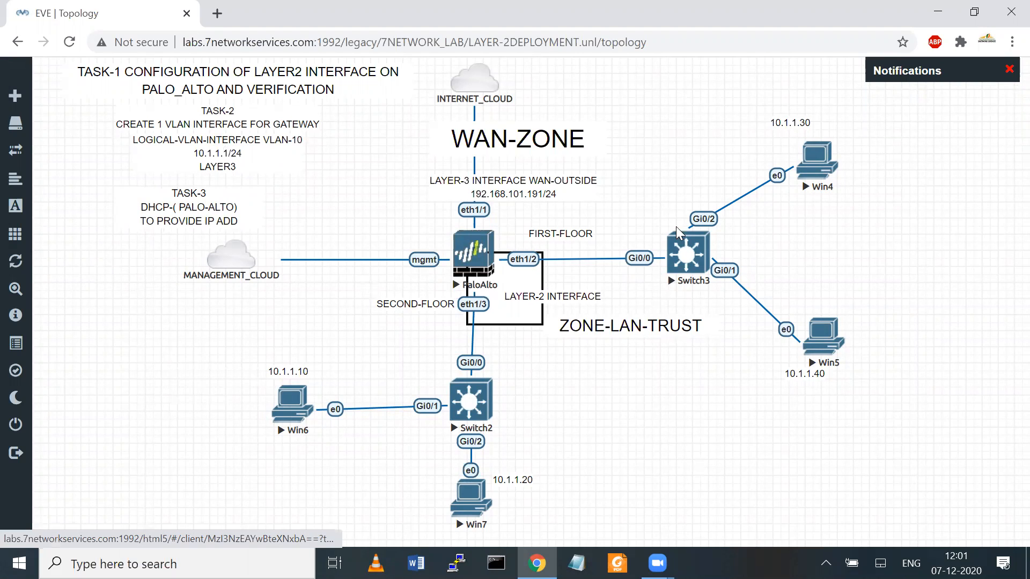
Step: Open the Win6 console and sign in with the account password
{"action": "left_click", "coordinate": [292, 403]}
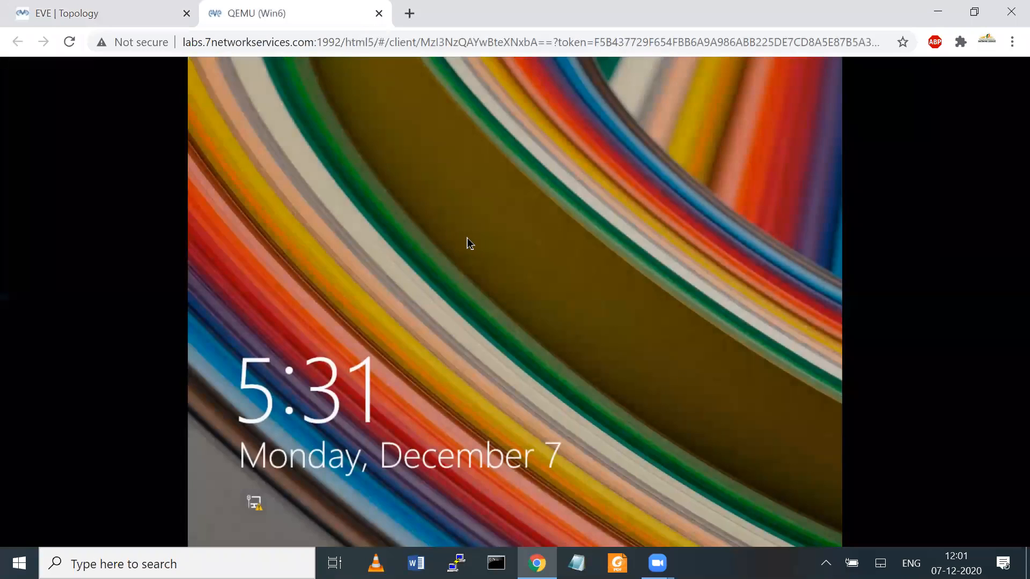
{"action": "left_click", "coordinate": [467, 237]}
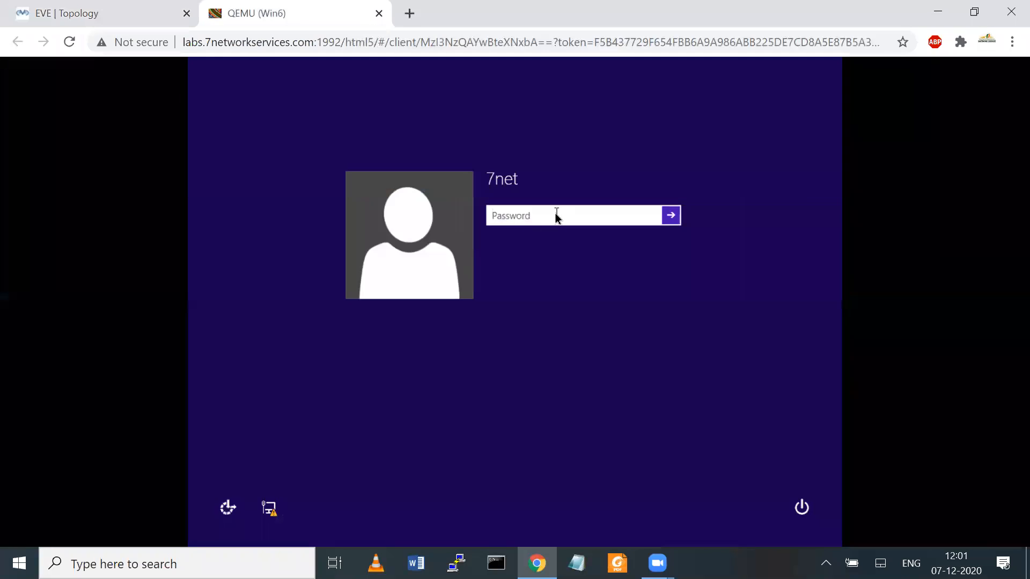
{"action": "type", "text": "12345678"}
{"action": "key", "text": "Return"}
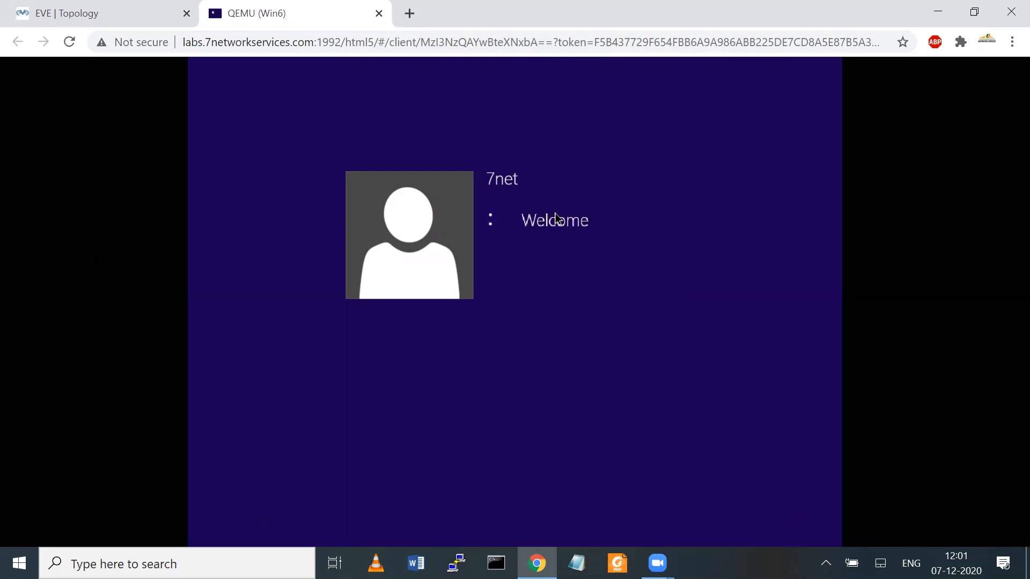
Step: Open the Win7 console from the topology and log in with its password
{"action": "left_click", "coordinate": [136, 18]}
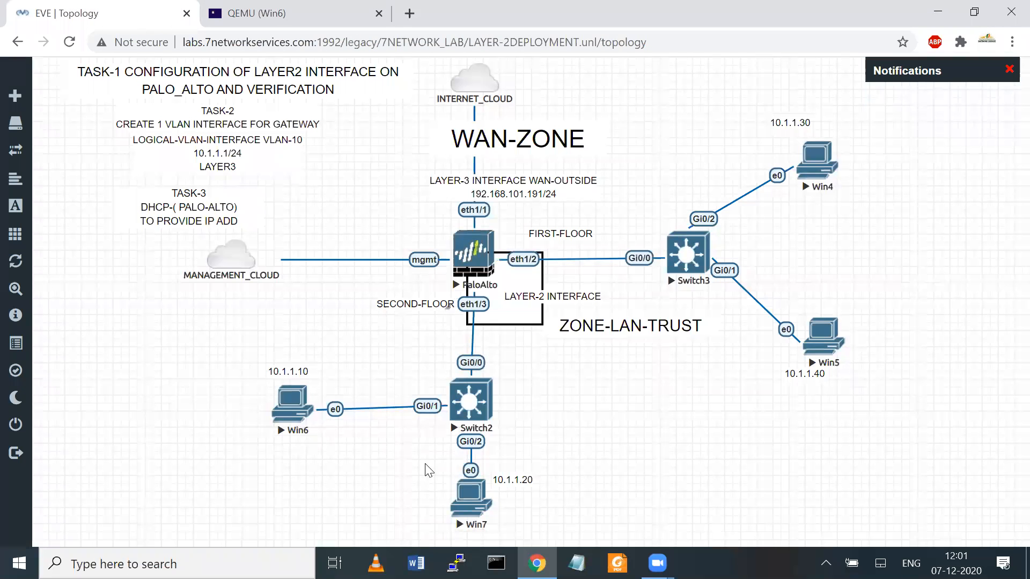
{"action": "left_click", "coordinate": [465, 485]}
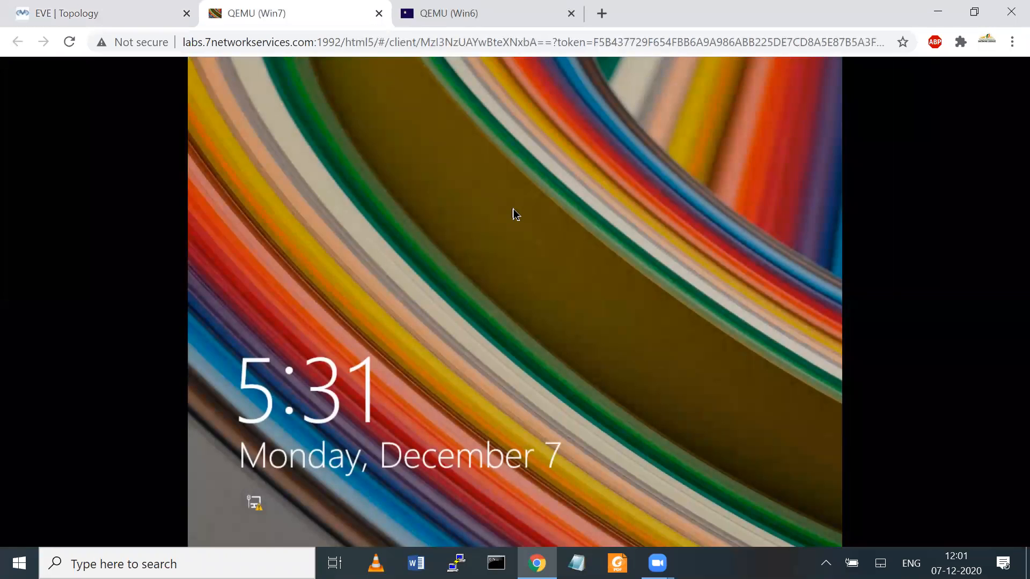
{"action": "left_click", "coordinate": [513, 211]}
{"action": "type", "text": "********"}
{"action": "key", "text": "Return"}
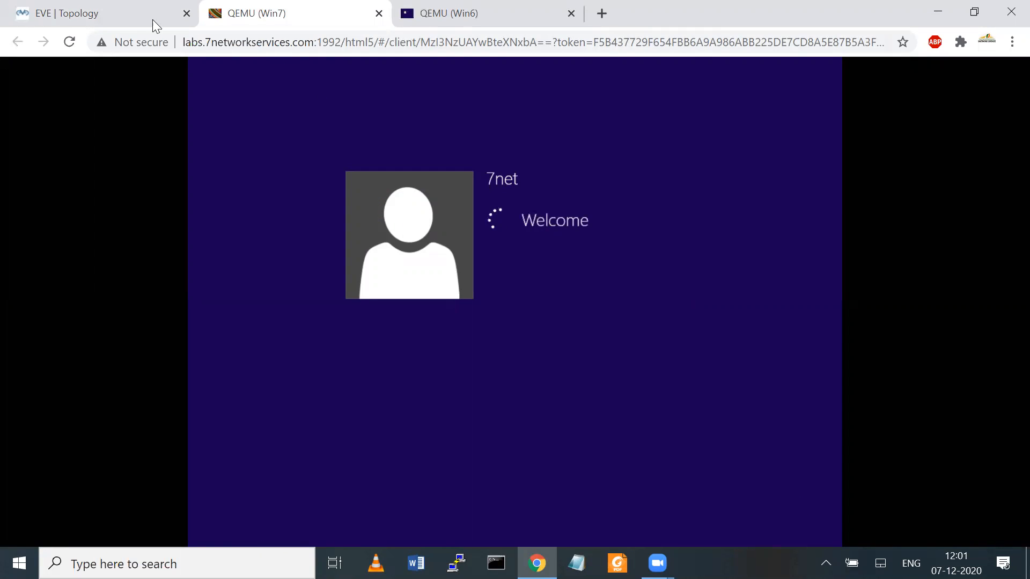
Step: Open the Win4 console and log in with its password
{"action": "left_click", "coordinate": [137, 13]}
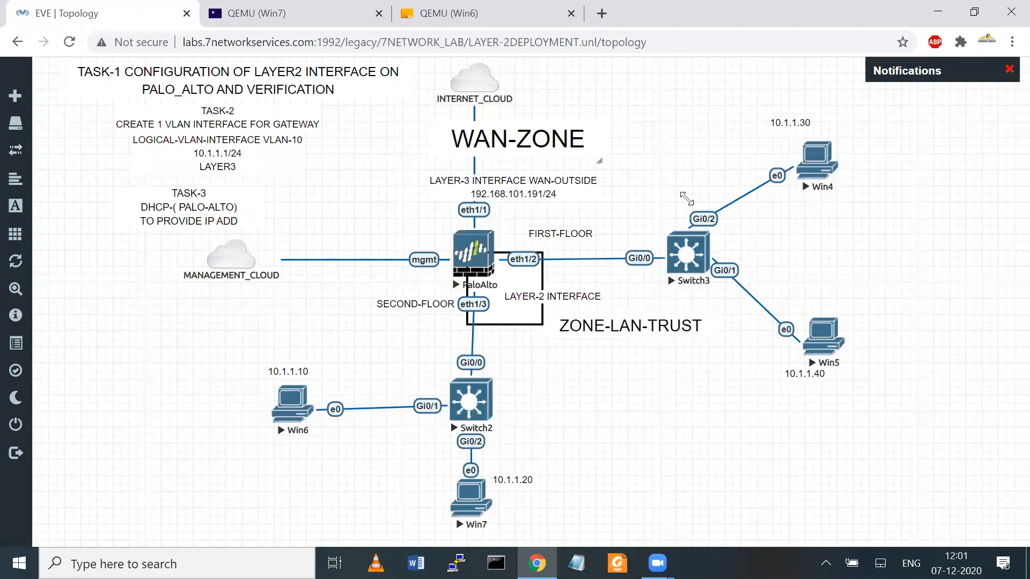
{"action": "left_click", "coordinate": [829, 157]}
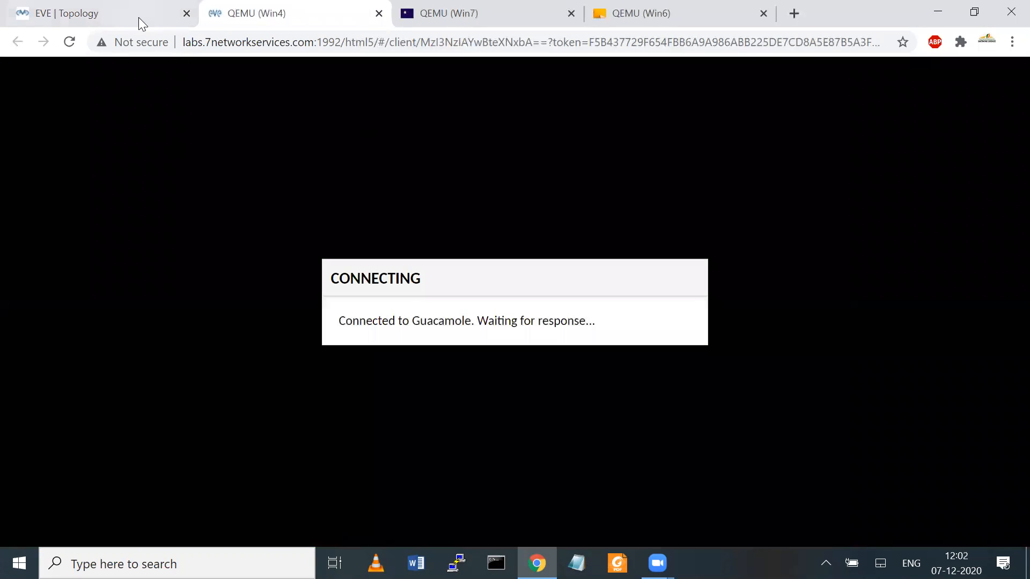
{"action": "left_click", "coordinate": [139, 17]}
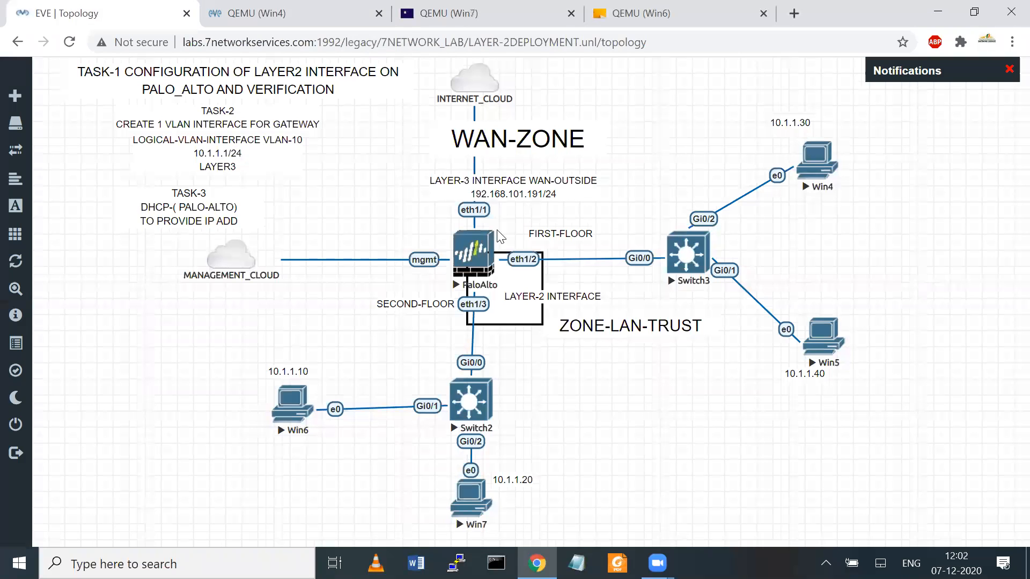
{"action": "left_click", "coordinate": [813, 163]}
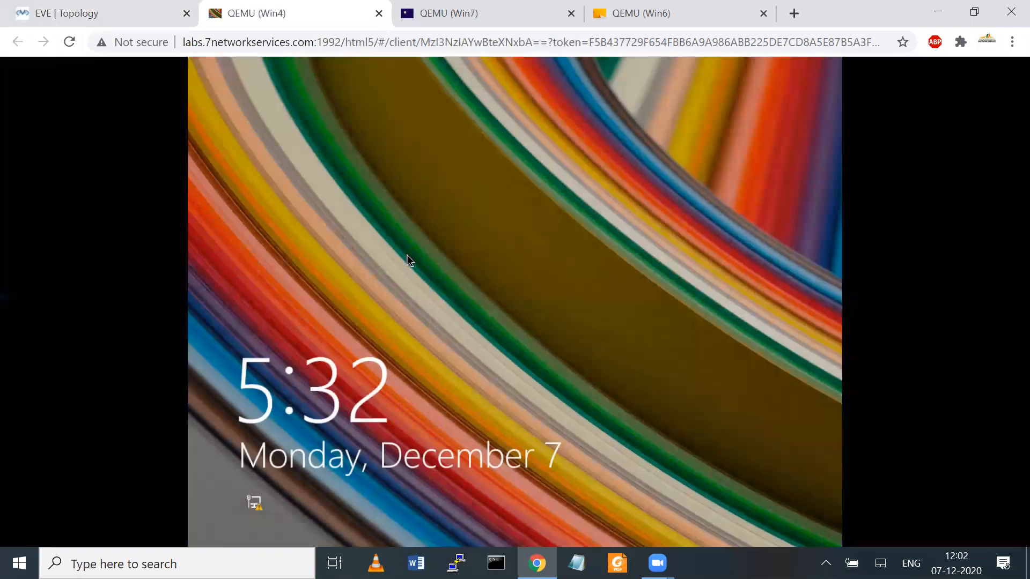
{"action": "left_click", "coordinate": [547, 263]}
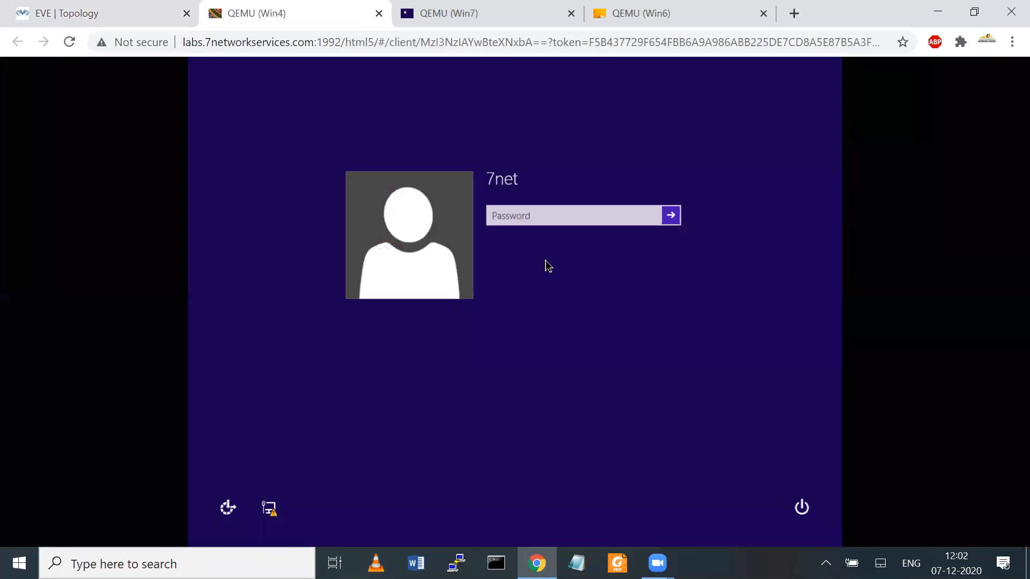
{"action": "type", "text": "••"}
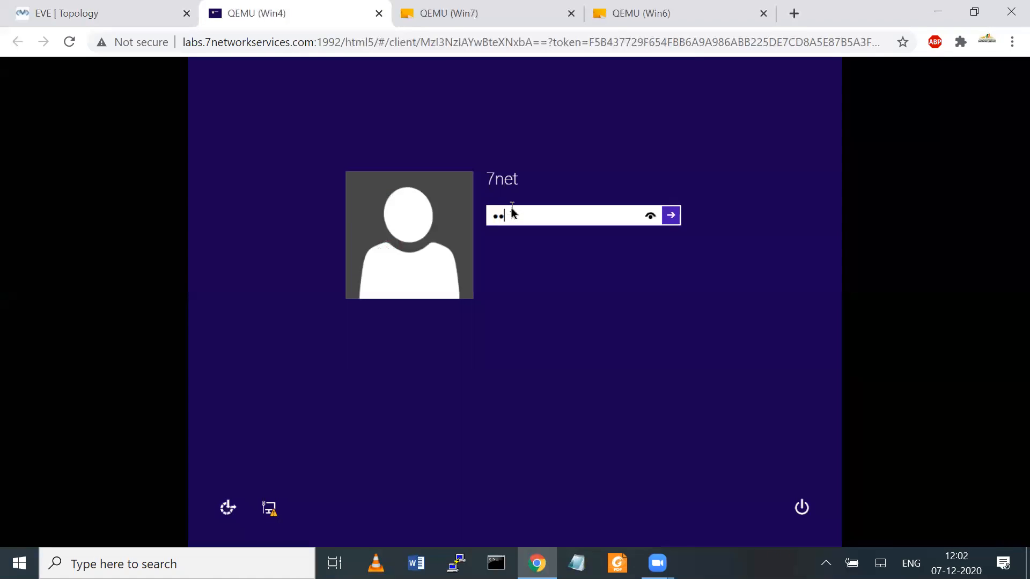
{"action": "key", "text": "Return"}
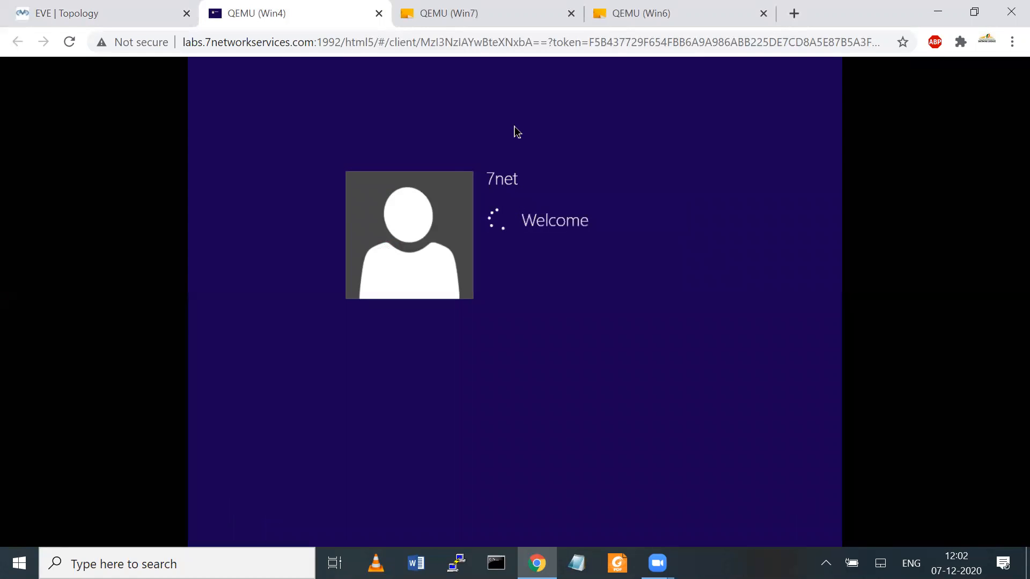
Step: Bring the Win6 desktop console back to the front
{"action": "left_click", "coordinate": [478, 16]}
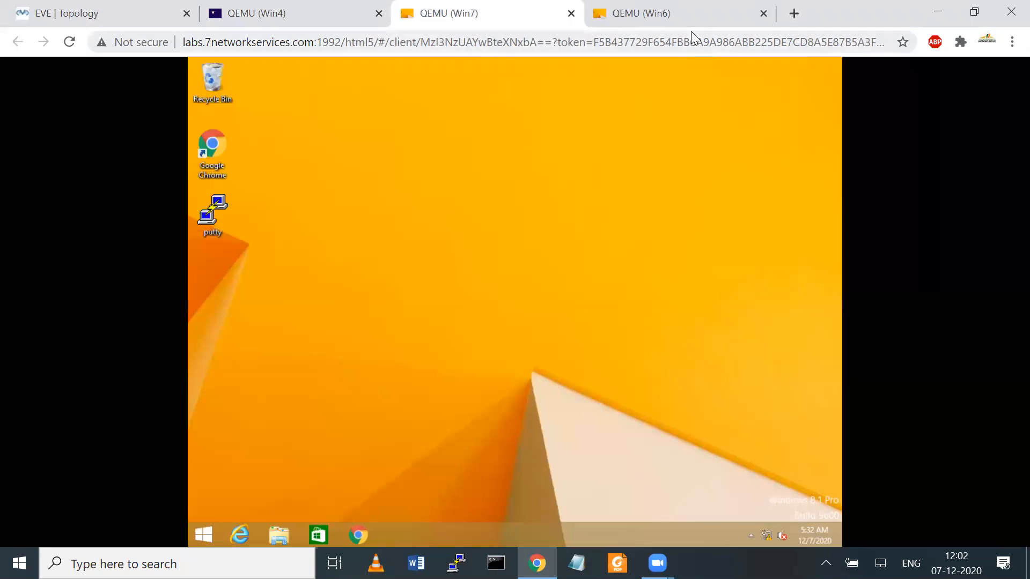
{"action": "left_click", "coordinate": [675, 16]}
{"action": "left_click", "coordinate": [69, 4]}
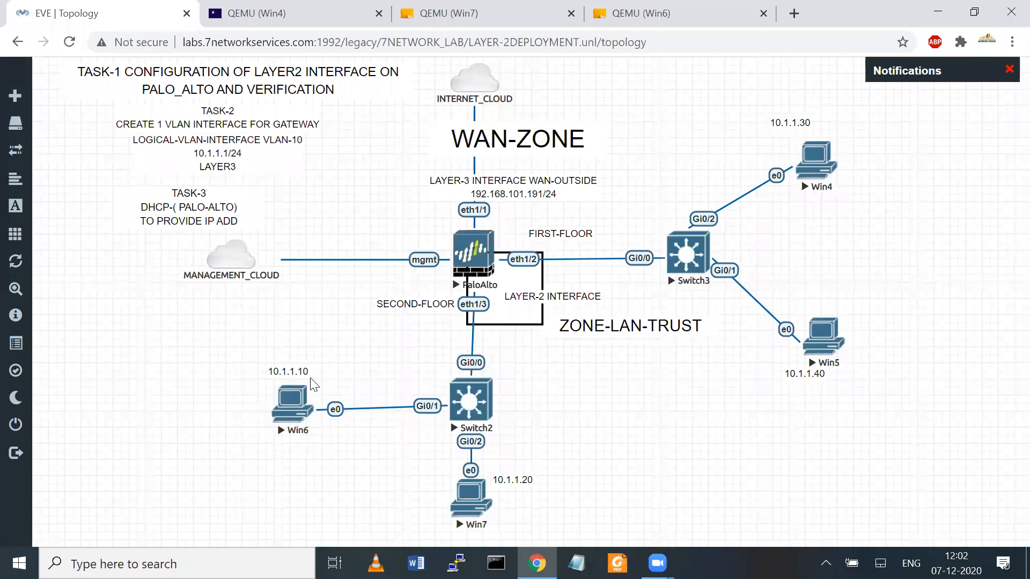
{"action": "left_click", "coordinate": [304, 399]}
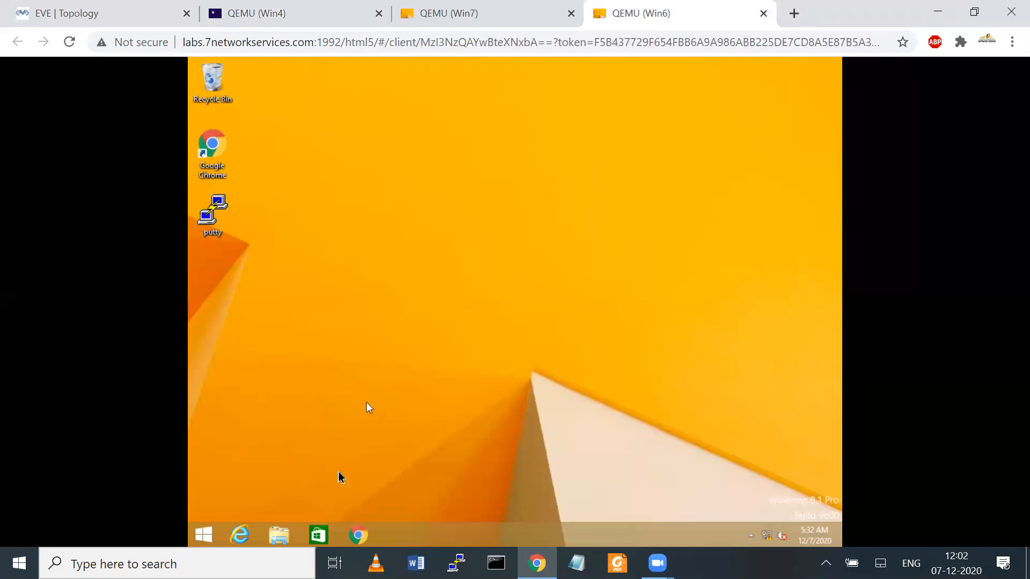
Step: Open the Win6 Ethernet connection's properties through Run with ncpa.cpl
{"action": "right_click", "coordinate": [214, 533]}
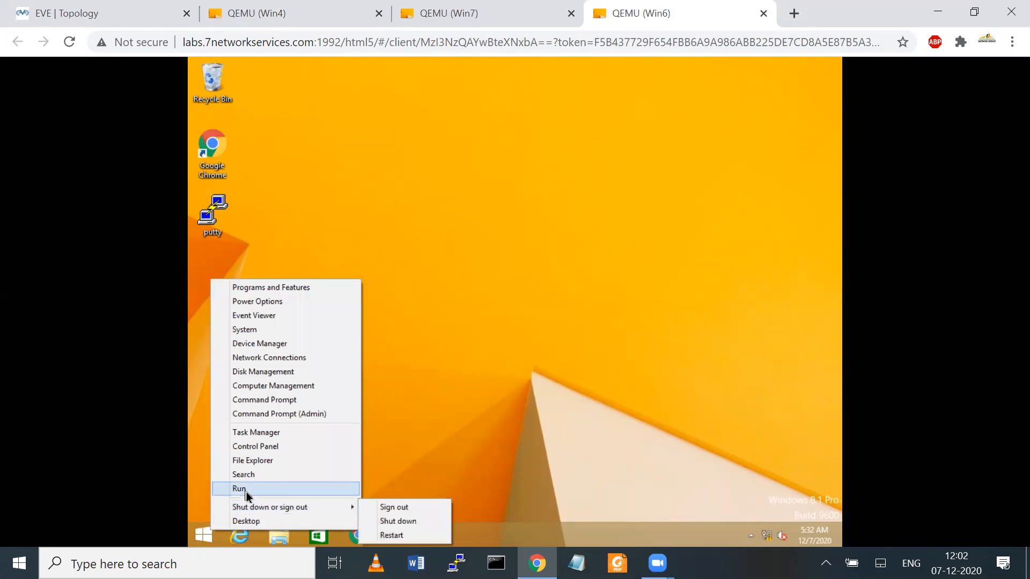
{"action": "left_click", "coordinate": [240, 488]}
{"action": "type", "text": "ncpa.cpl"}
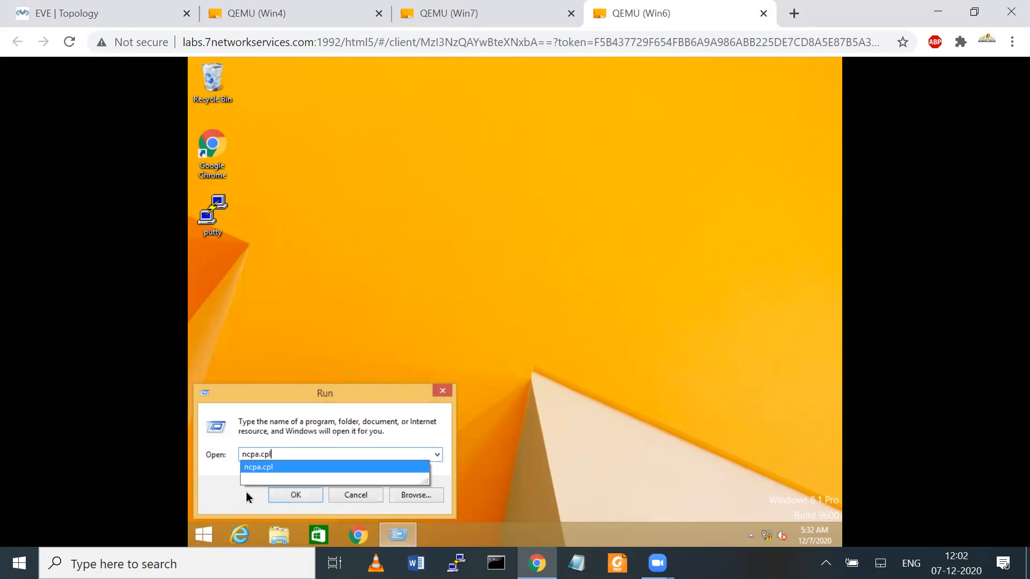
{"action": "key", "text": "Return"}
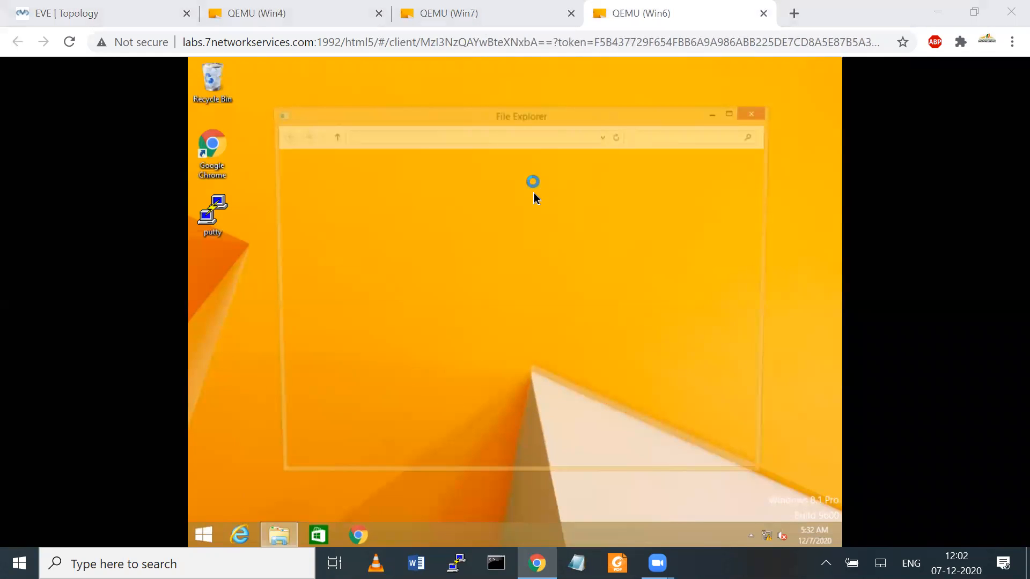
{"action": "right_click", "coordinate": [312, 192]}
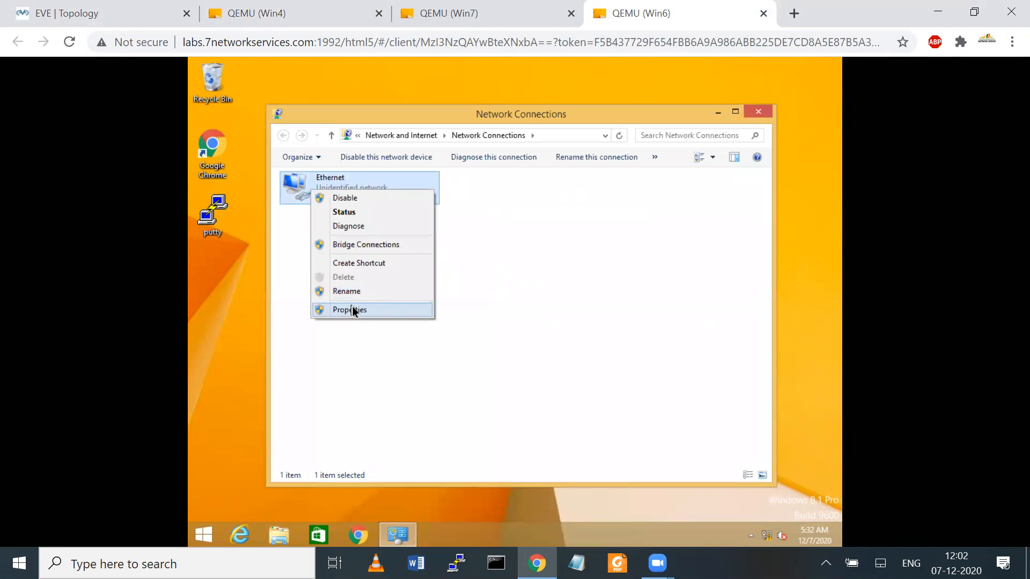
{"action": "left_click", "coordinate": [352, 310]}
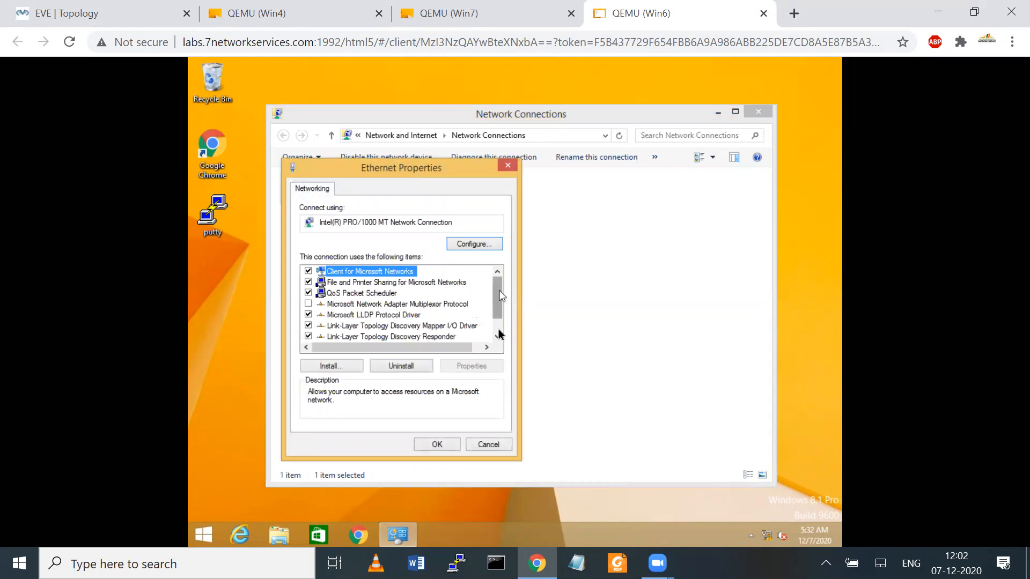
Step: Set static IPv4 10.1.1.10, mask 255.255.255.0, gateway 10.1.1.1, then return to the topology
{"action": "scroll", "coordinate": [498, 333], "scroll_direction": "down", "scroll_amount": 1}
{"action": "left_click", "coordinate": [418, 336]}
{"action": "left_click", "coordinate": [479, 364]}
{"action": "left_click", "coordinate": [349, 309]}
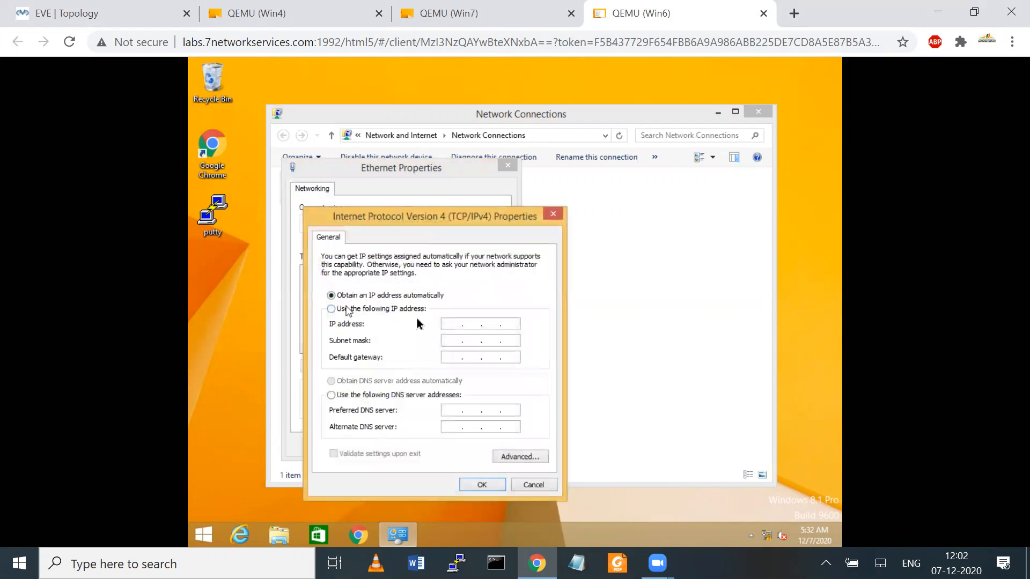
{"action": "left_click", "coordinate": [455, 325]}
{"action": "type", "text": "10.1.1.1"}
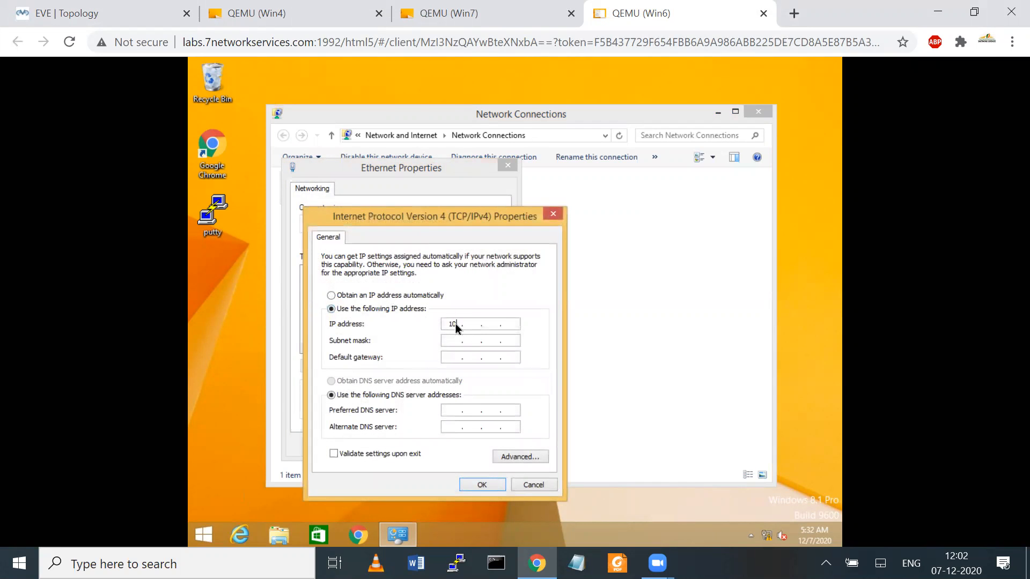
{"action": "type", "text": "0"}
{"action": "key", "text": "Tab"}
{"action": "type", "text": "255 . 255"}
{"action": "key", "text": "Tab"}
{"action": "type", "text": "10.1.1.1"}
{"action": "left_click", "coordinate": [102, 13]}
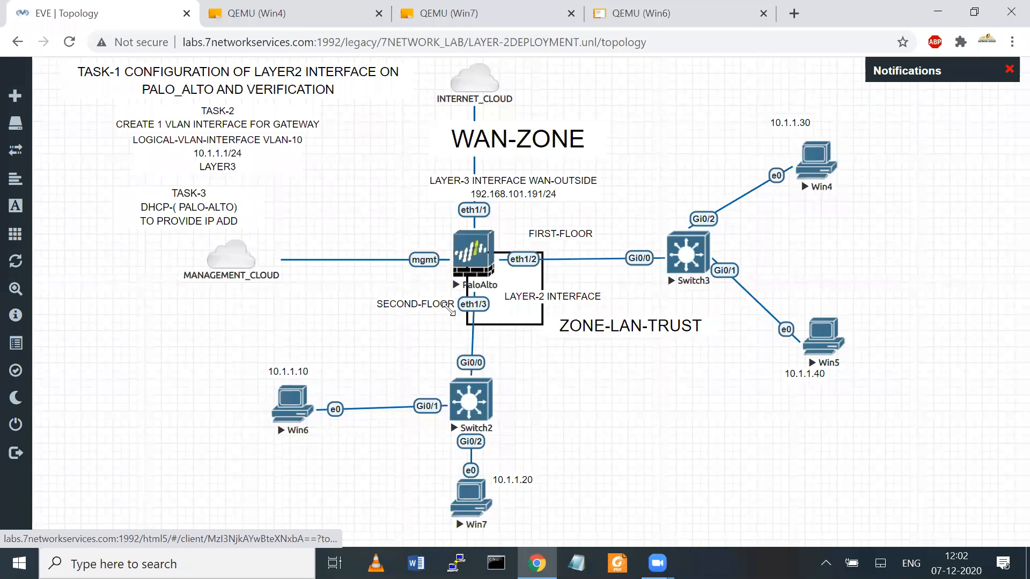
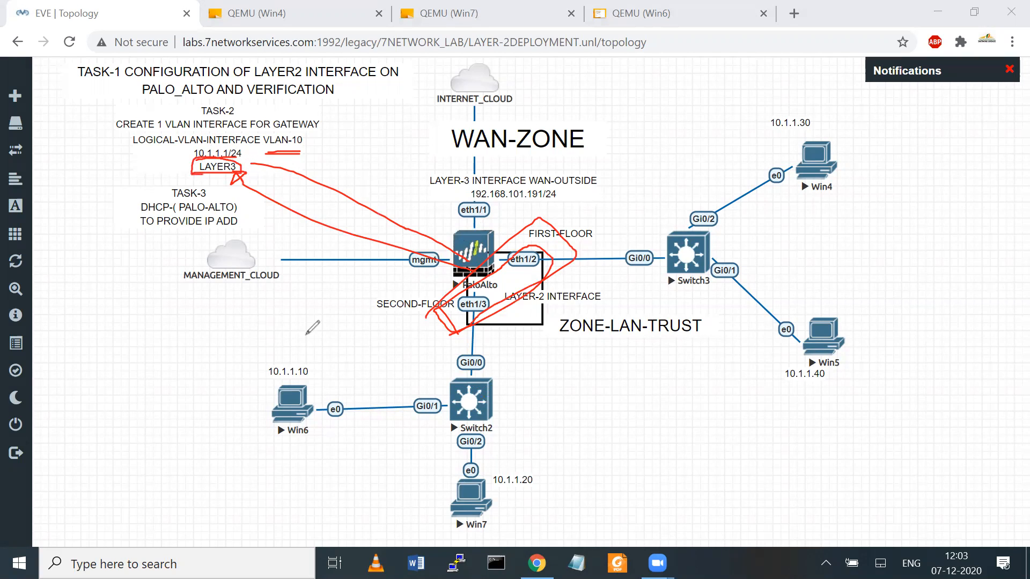
Step: Sketch red annotations beside Win6, then erase them all and exit annotation mode
{"action": "left_click_drag", "start_coordinate": [102, 447], "coordinate": [66, 395]}
{"action": "mouse_move", "coordinate": [179, 304]}
{"action": "left_mouse_down"}
{"action": "mouse_move", "coordinate": [209, 352]}
{"action": "mouse_move", "coordinate": [111, 430]}
{"action": "left_mouse_up"}
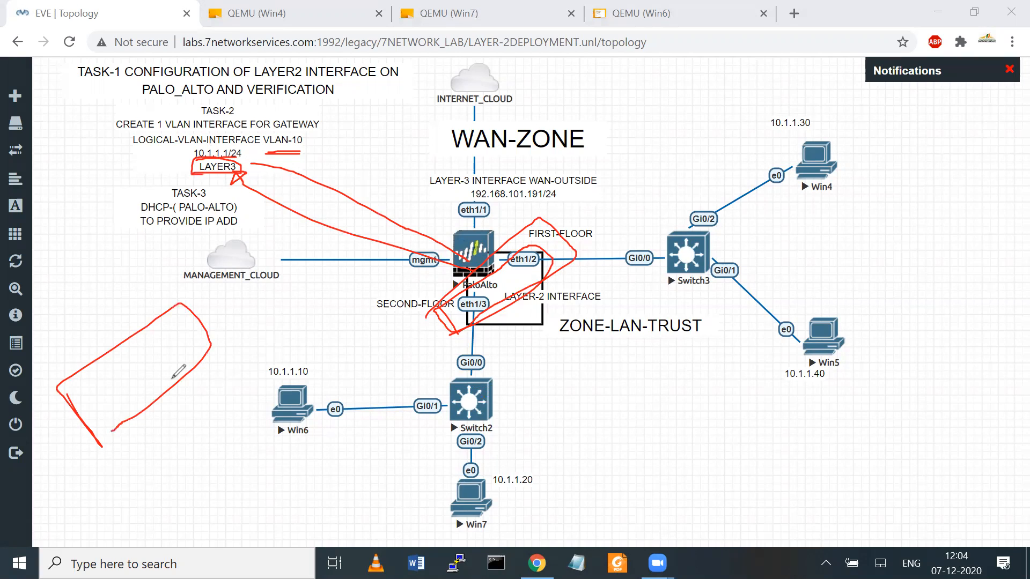
{"action": "left_click", "coordinate": [654, 111]}
{"action": "left_click", "coordinate": [741, 110]}
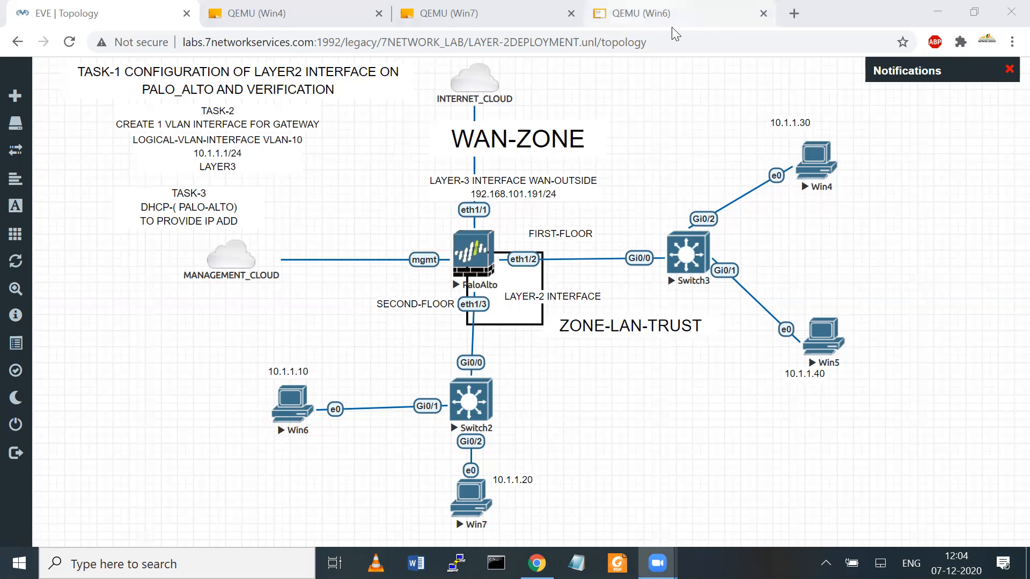
Step: Confirm Win6's 10.1.1.10/24 settings with gateway 10.1.1.1, then open Win7's console from the topology
{"action": "left_click", "coordinate": [659, 22]}
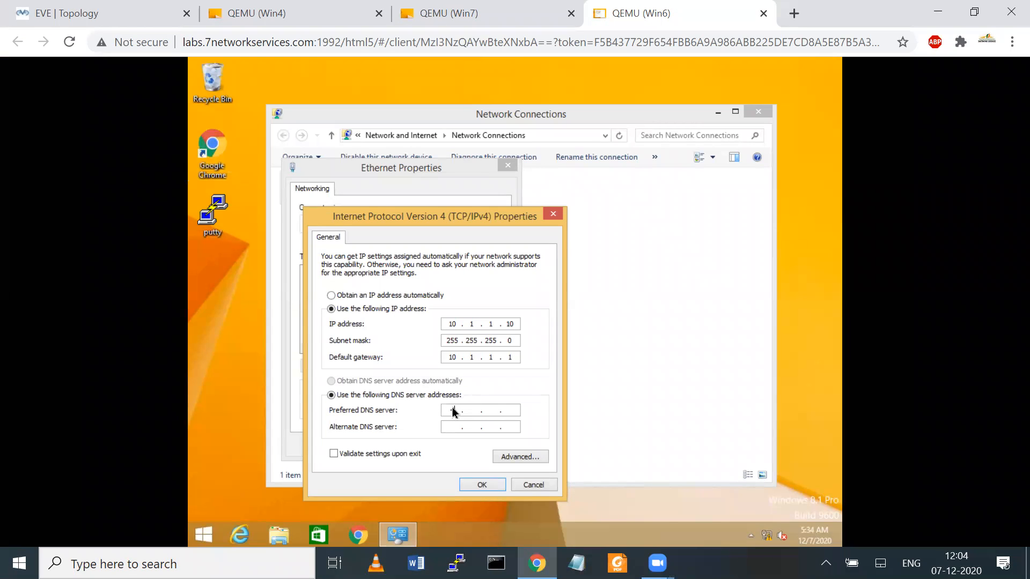
{"action": "left_click", "coordinate": [481, 486]}
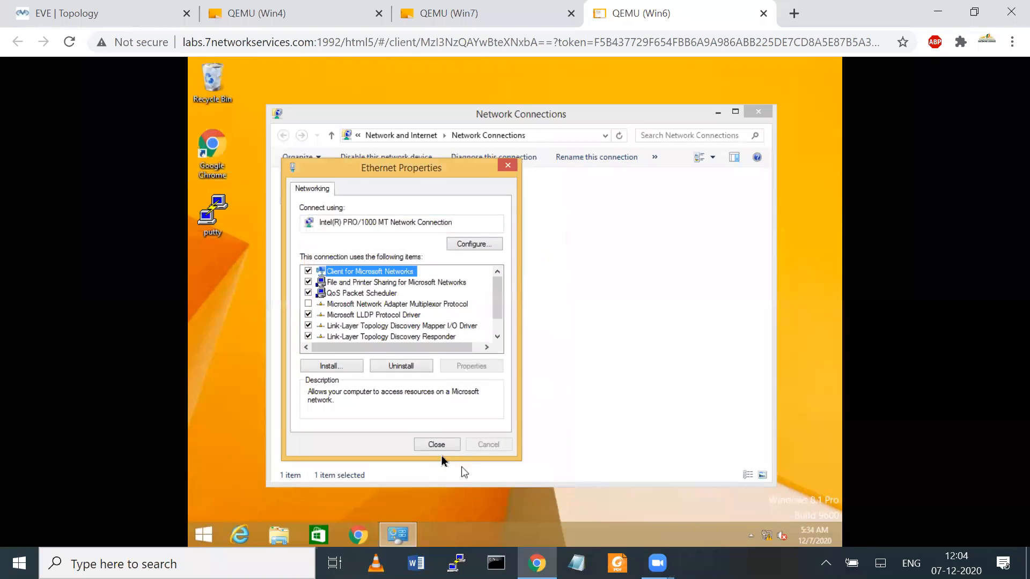
{"action": "left_click", "coordinate": [437, 444]}
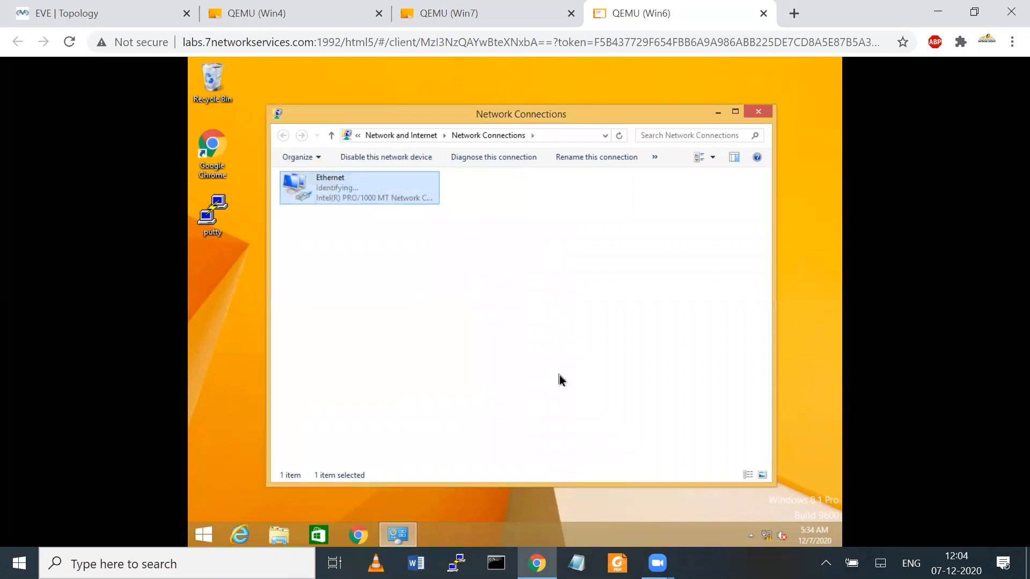
{"action": "left_click", "coordinate": [97, 11]}
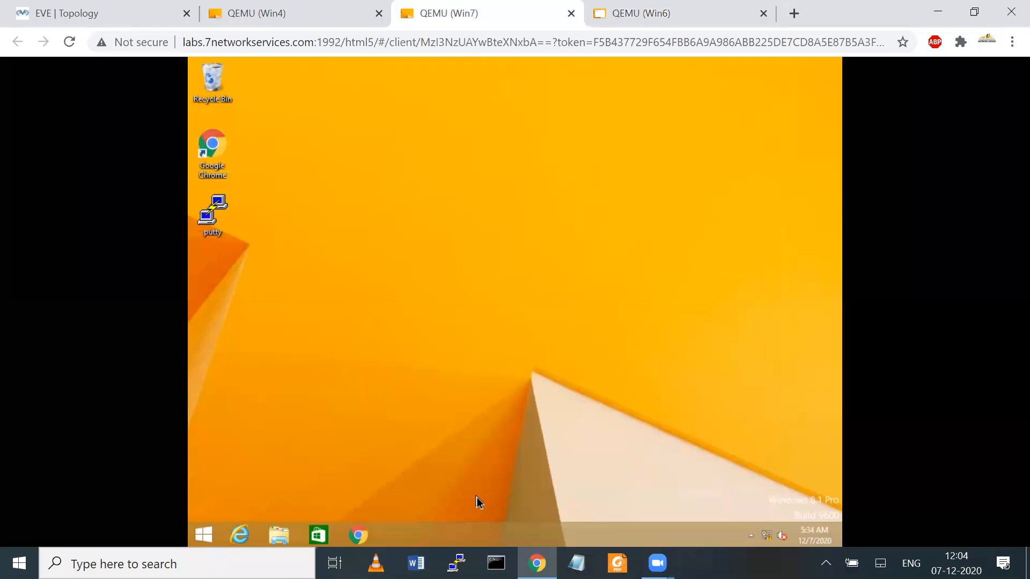
{"action": "left_click", "coordinate": [472, 506]}
Step: On Win7, open the Ethernet adapter's properties via Run with ncpa.cpl
{"action": "right_click", "coordinate": [210, 530]}
{"action": "left_click", "coordinate": [239, 488]}
{"action": "key", "text": "BackSpace"}
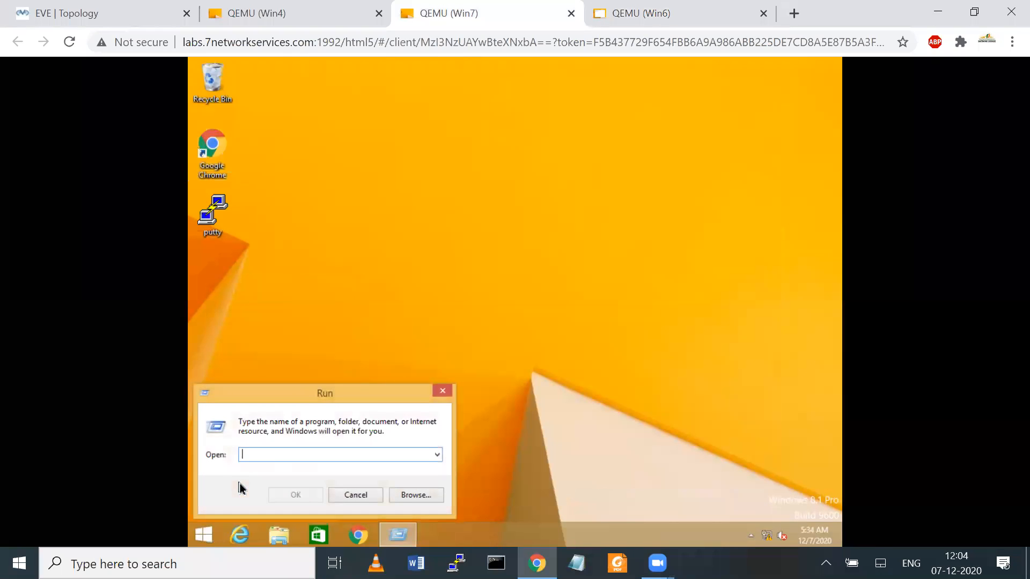
{"action": "type", "text": "ncpa.cpl"}
{"action": "key", "text": "Return"}
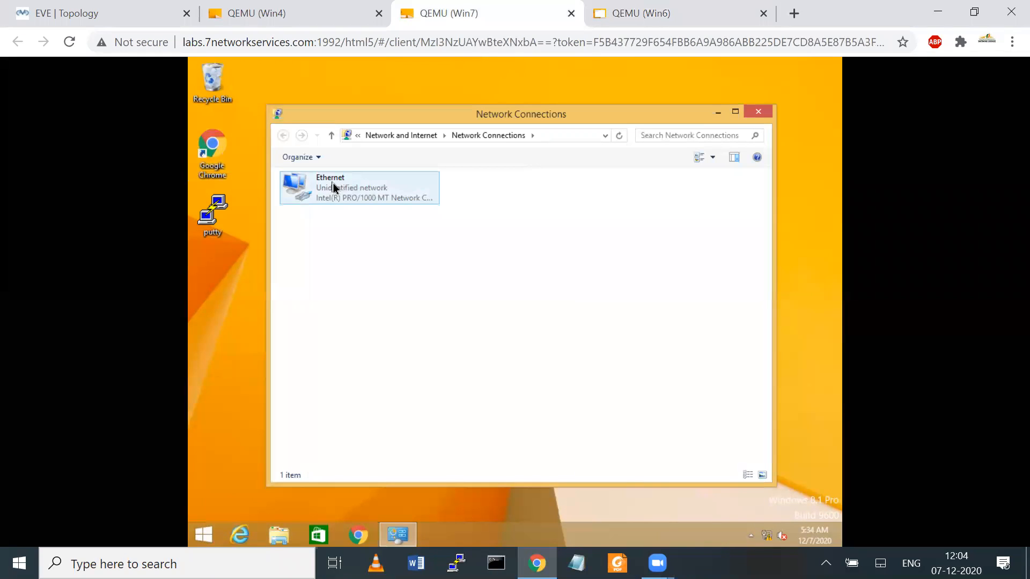
{"action": "right_click", "coordinate": [333, 186]}
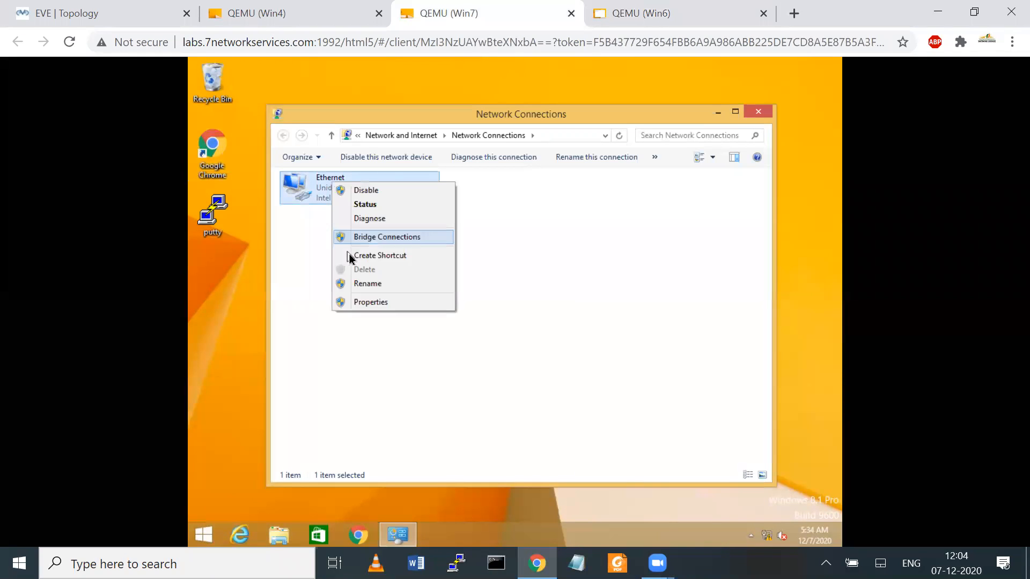
{"action": "left_click", "coordinate": [358, 301]}
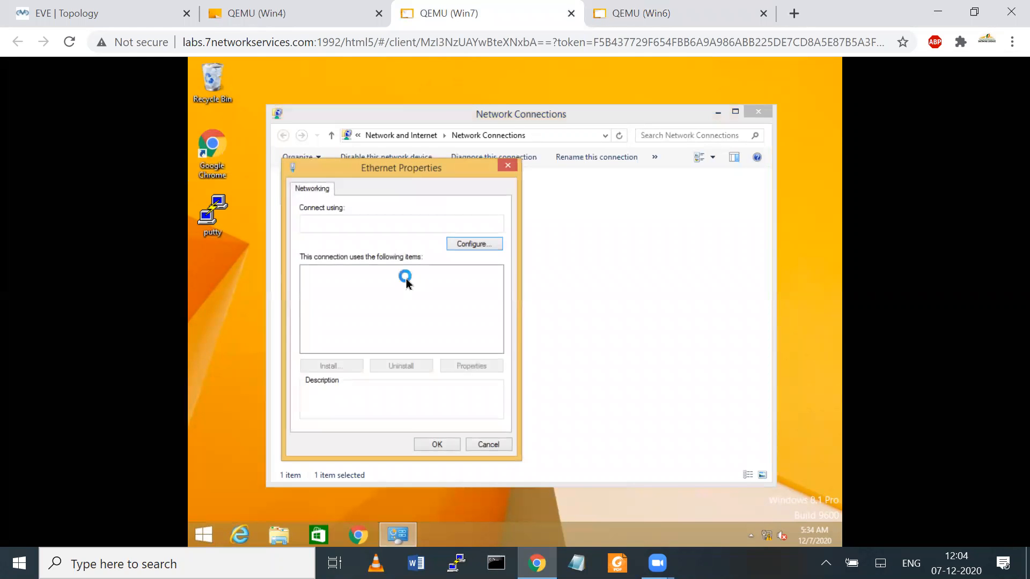
Step: Set static IPv4 10.1.1.20, mask 255.255.255.0, gateway 10.1.1.1, DNS 4.2.2.2, then return to the topology
{"action": "left_click_drag", "start_coordinate": [491, 303], "coordinate": [491, 316]}
{"action": "left_click", "coordinate": [427, 336]}
{"action": "left_click", "coordinate": [461, 369]}
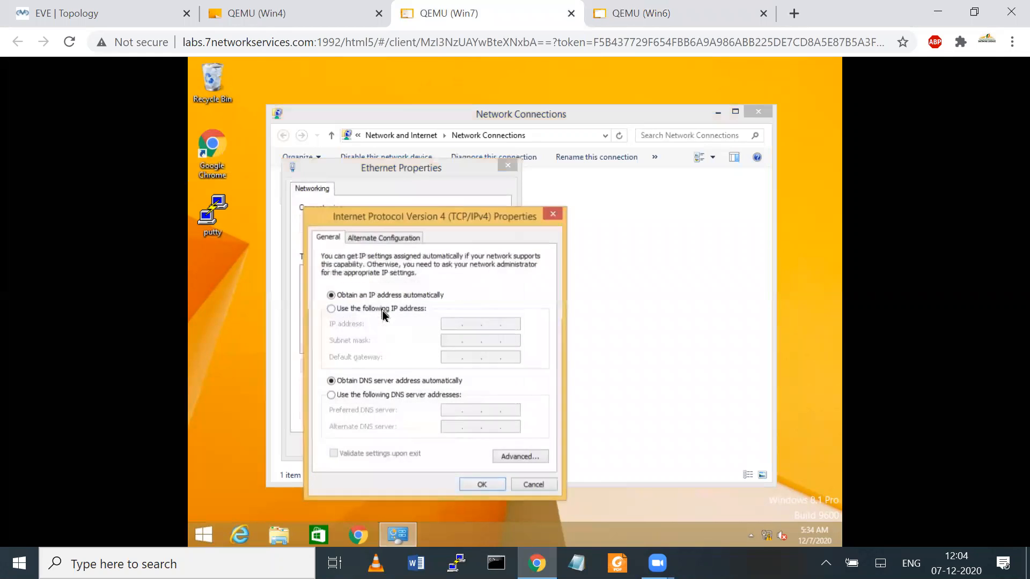
{"action": "left_click", "coordinate": [377, 310]}
{"action": "left_click", "coordinate": [450, 327]}
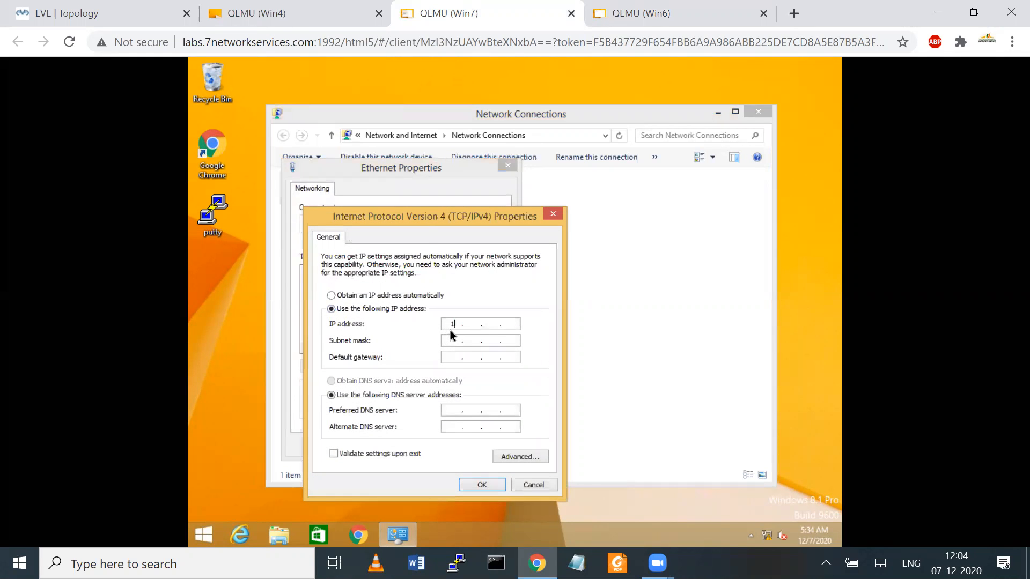
{"action": "key", "text": "Tab"}
{"action": "type", "text": "255 . 255 . 255"}
{"action": "key", "text": "Tab"}
{"action": "key", "text": "Tab"}
{"action": "left_click", "coordinate": [479, 485]}
{"action": "left_click", "coordinate": [437, 445]}
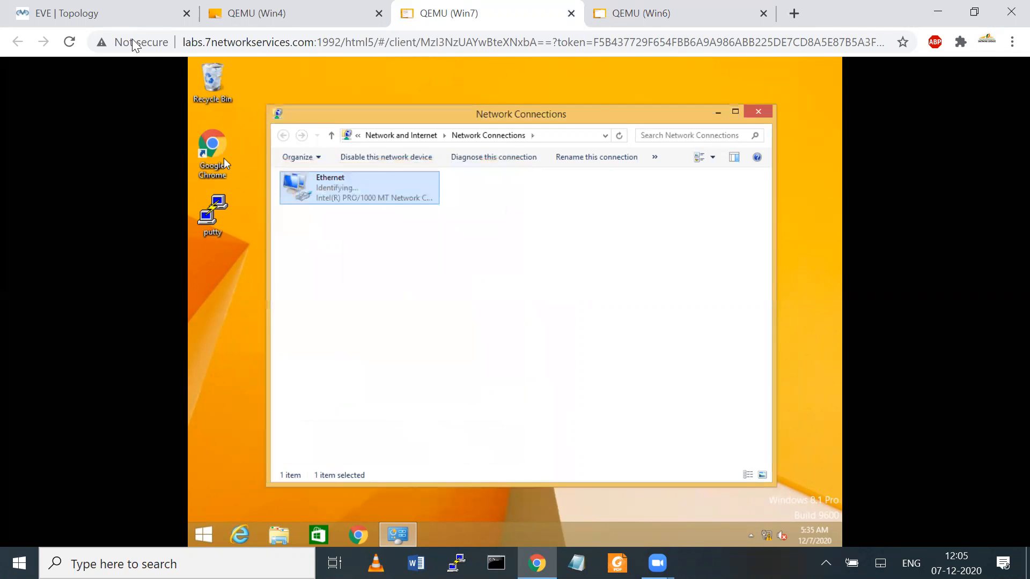
{"action": "left_click", "coordinate": [81, 13]}
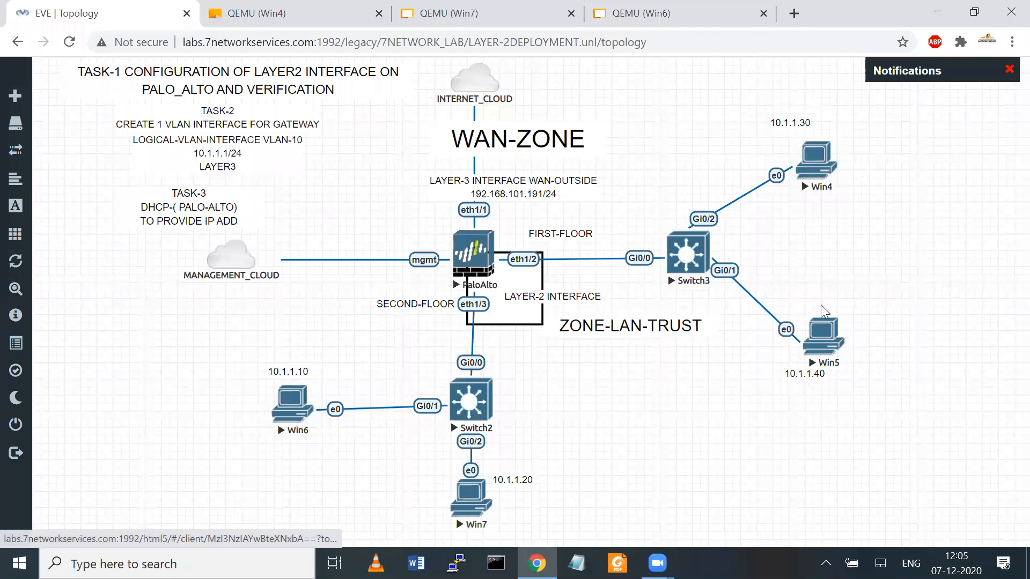
Step: Open Win4's console and its Ethernet adapter properties via Run with ncpa.cpl
{"action": "left_click", "coordinate": [823, 167]}
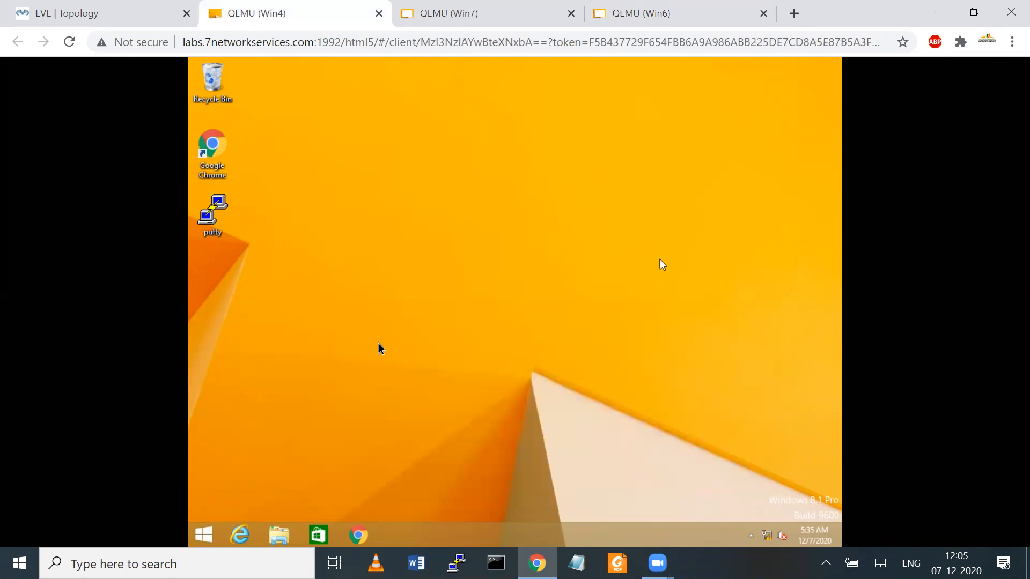
{"action": "right_click", "coordinate": [214, 534]}
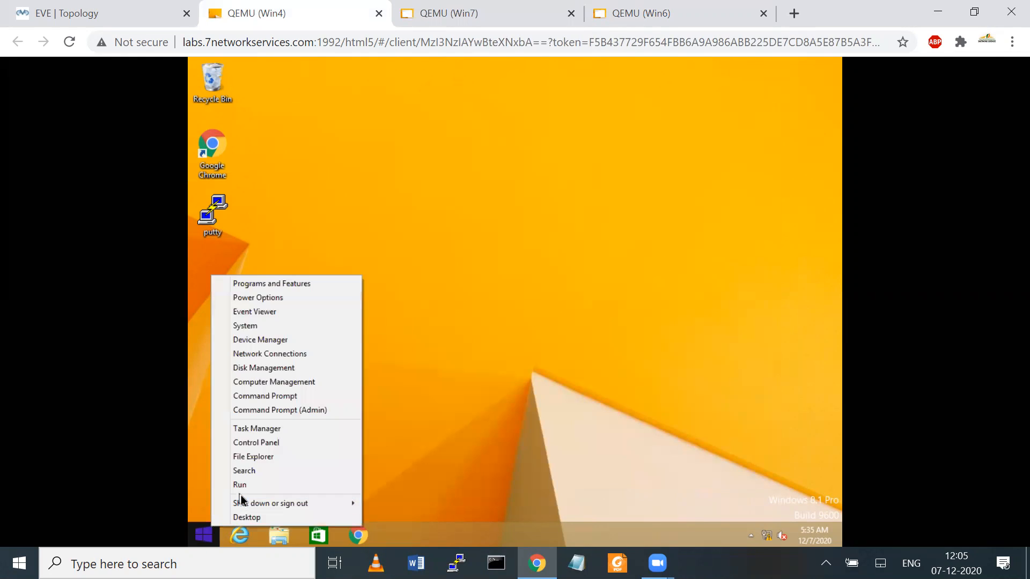
{"action": "left_click", "coordinate": [237, 485]}
{"action": "key", "text": "BackSpace"}
{"action": "type", "text": "ncpa.cpl"}
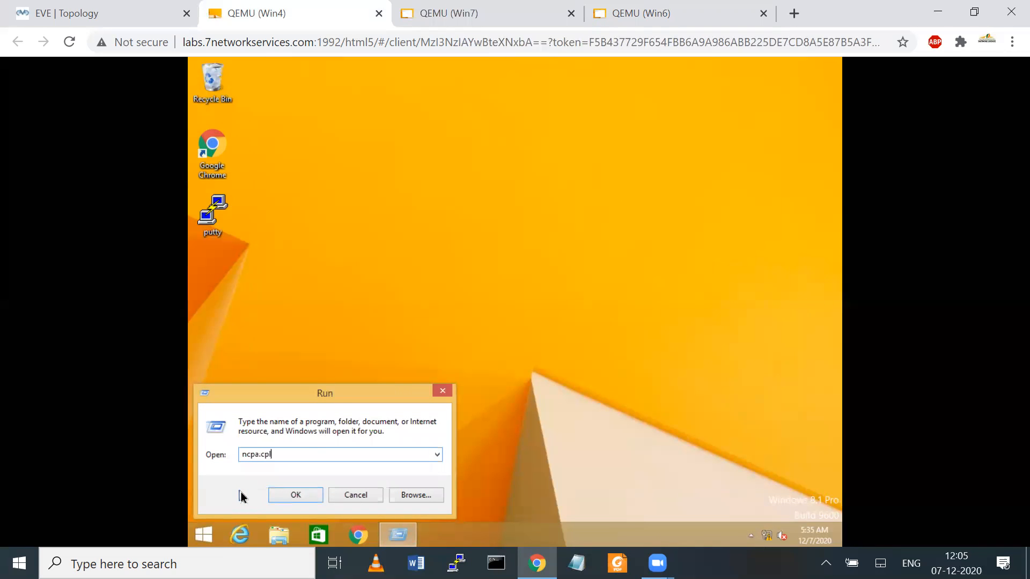
{"action": "key", "text": "Return"}
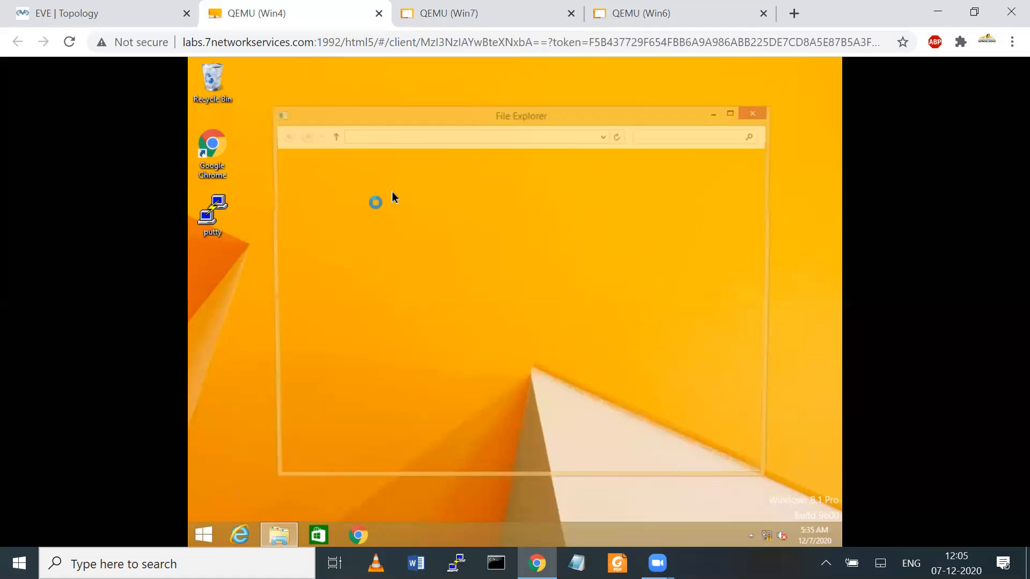
{"action": "right_click", "coordinate": [330, 190]}
{"action": "left_click", "coordinate": [368, 302]}
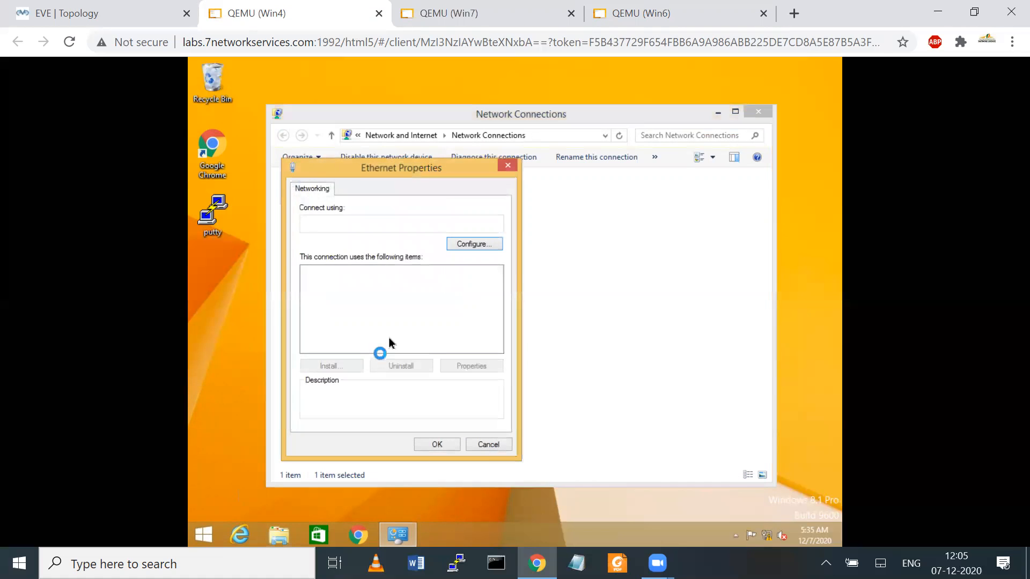
Step: Set static IPv4 10.1.1.30, mask 255.255.255.0, gateway 10.1.1.1, DNS 4.2.2.2, then return to the topology
{"action": "left_click_drag", "start_coordinate": [493, 288], "coordinate": [494, 313]}
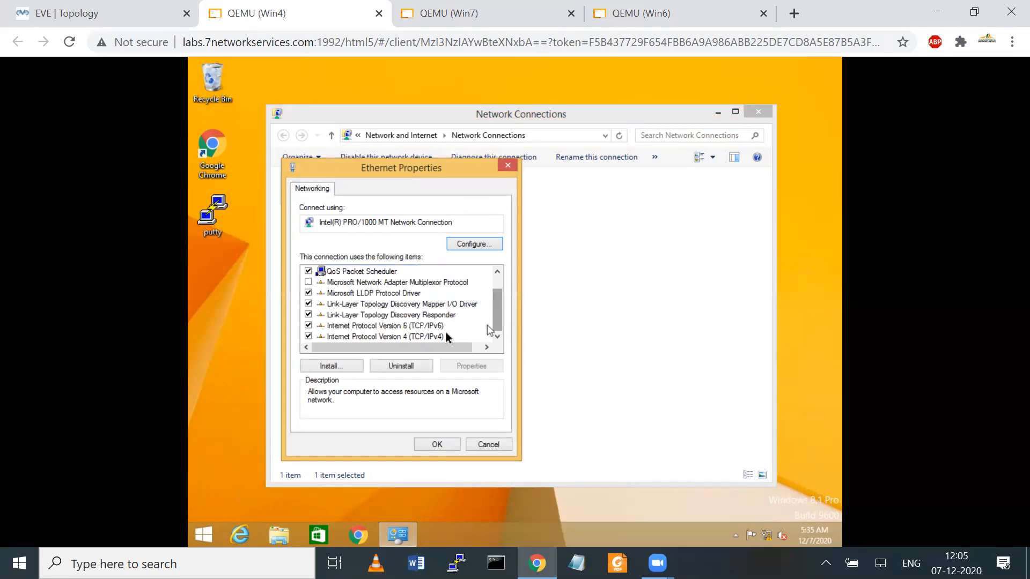
{"action": "left_click", "coordinate": [424, 336]}
{"action": "left_click", "coordinate": [470, 366]}
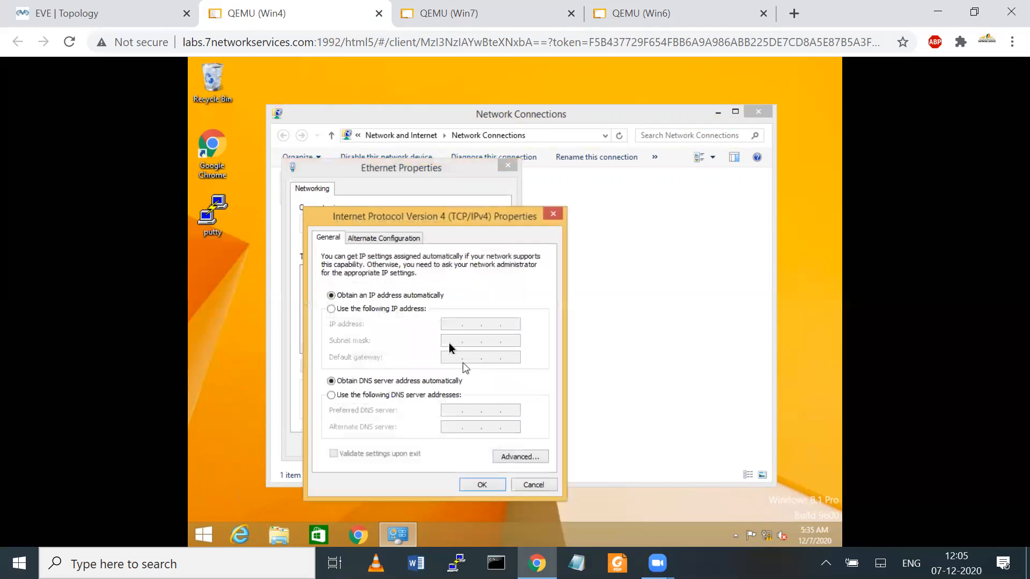
{"action": "left_click", "coordinate": [395, 316]}
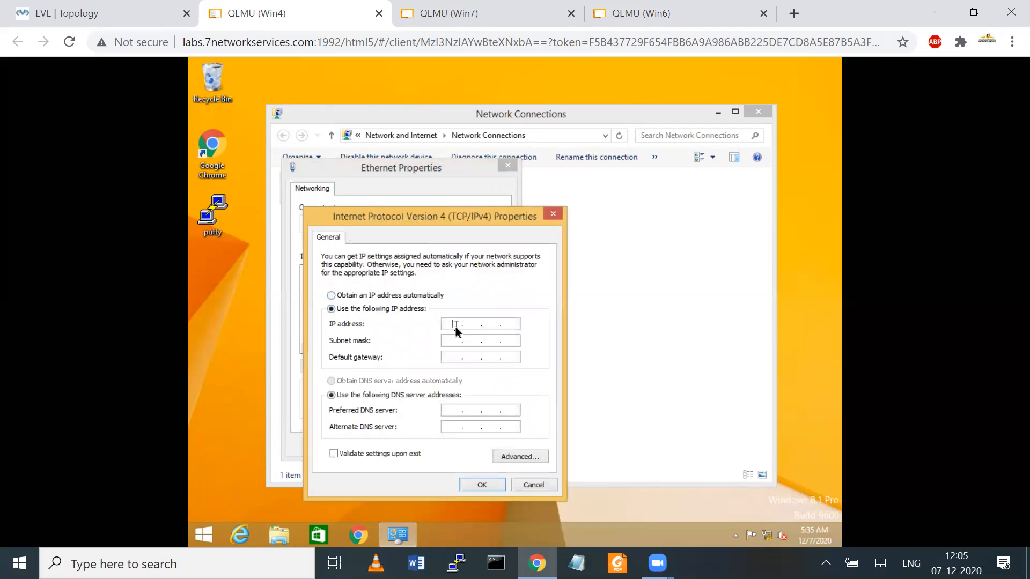
{"action": "type", "text": "10.1.1.30255255"}
{"action": "key", "text": "Tab"}
{"action": "type", "text": "10.1.1.1"}
{"action": "key", "text": "Tab"}
{"action": "key", "text": "Tab"}
{"action": "type", "text": "4.2.2.2"}
{"action": "left_click", "coordinate": [482, 485]}
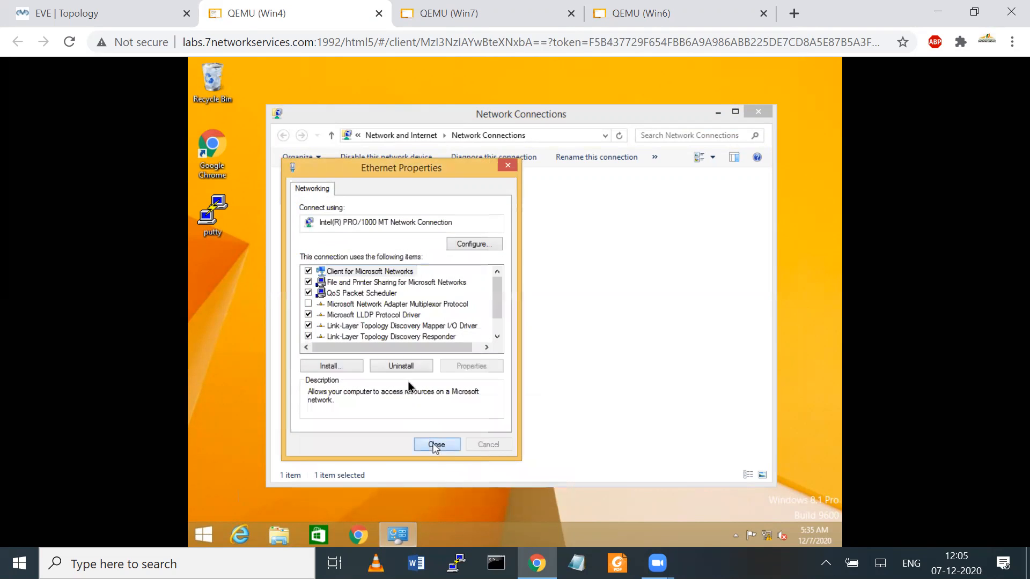
{"action": "left_click", "coordinate": [437, 448]}
{"action": "left_click", "coordinate": [114, 12]}
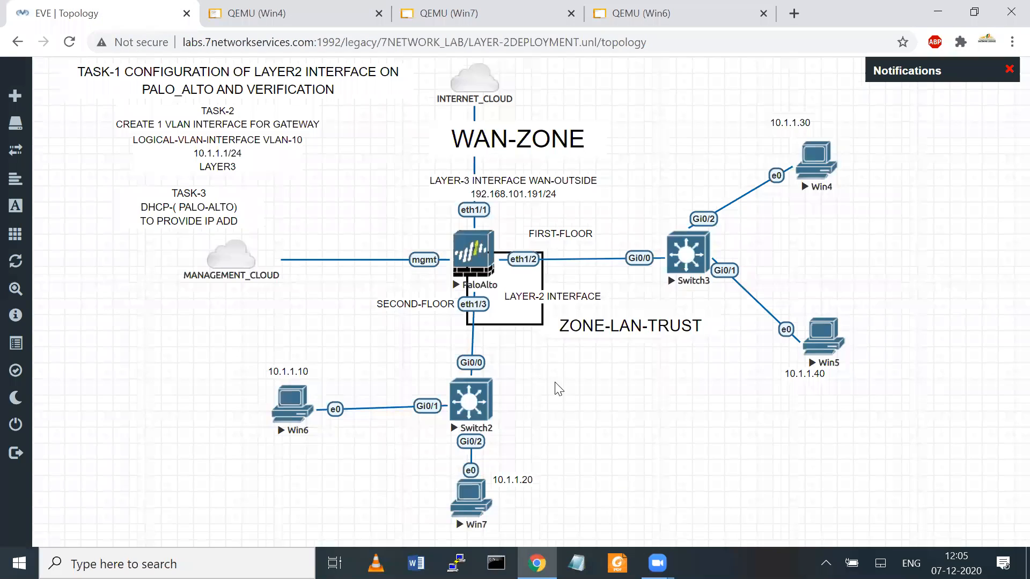
Step: Open Win5's console and sign in with the account password
{"action": "left_click", "coordinate": [824, 344]}
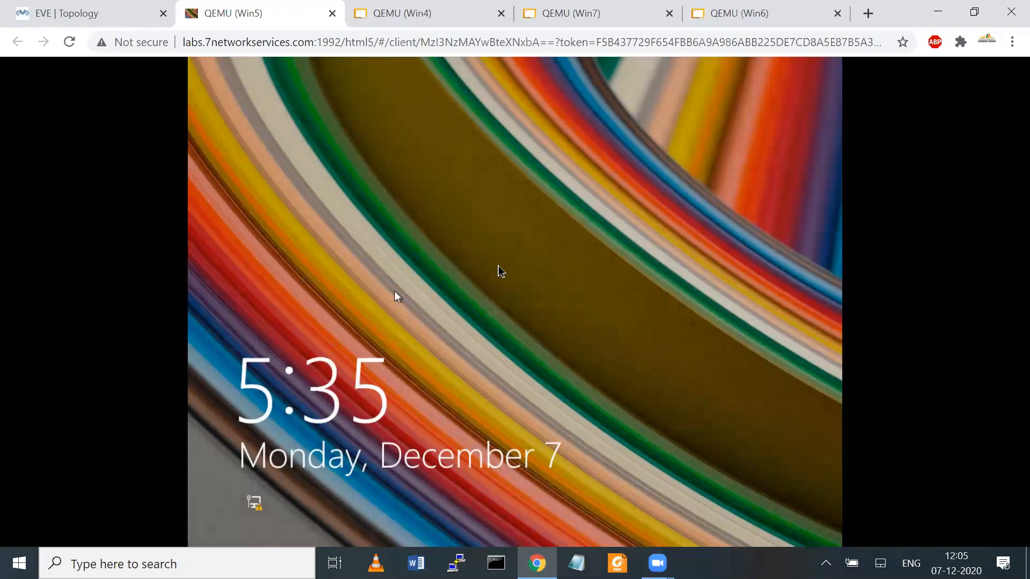
{"action": "left_click", "coordinate": [499, 271]}
{"action": "left_click", "coordinate": [514, 223]}
{"action": "type", "text": "•••••"}
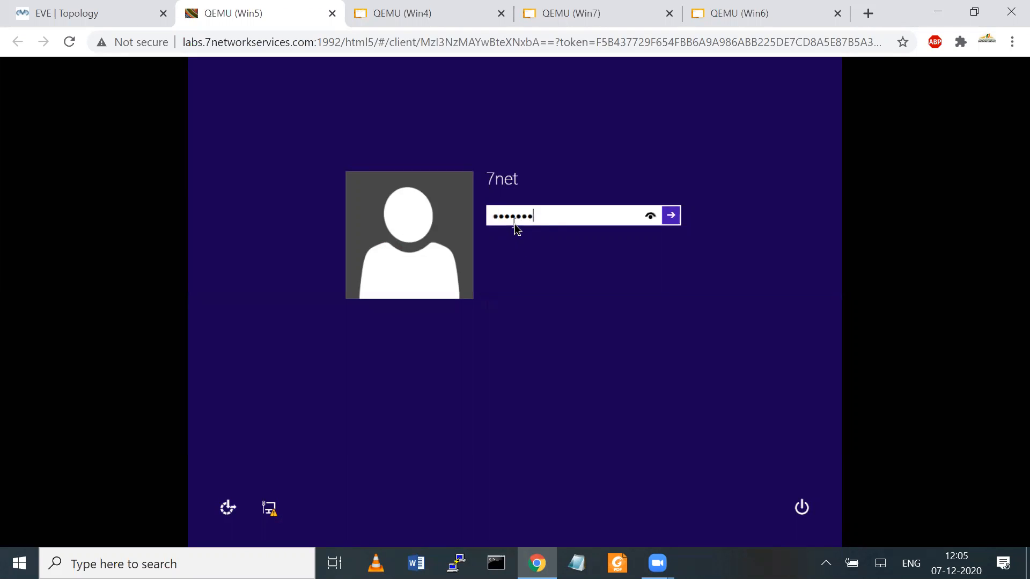
{"action": "type", "text": "•••"}
{"action": "key", "text": "Return"}
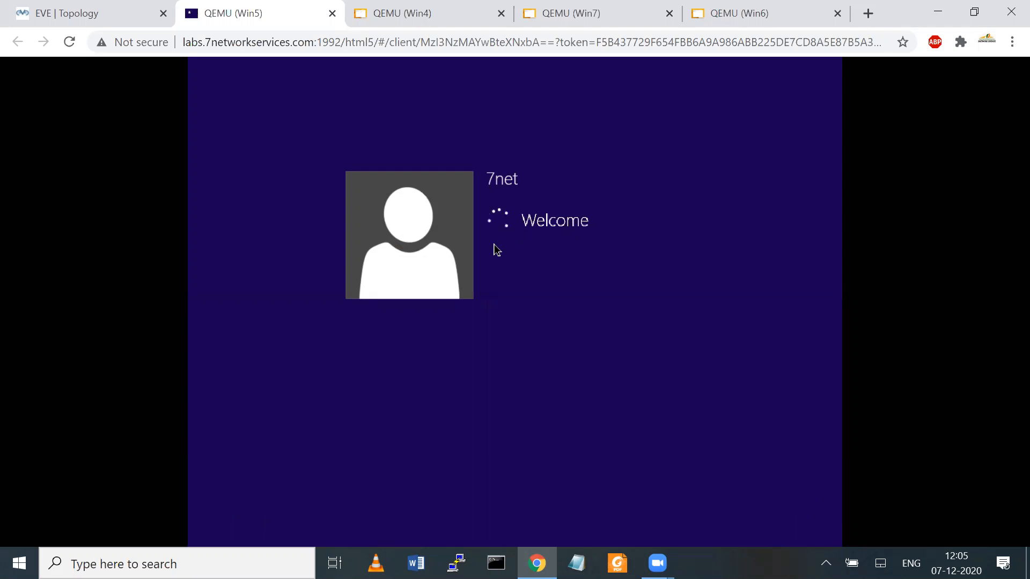
{"action": "left_click", "coordinate": [97, 12]}
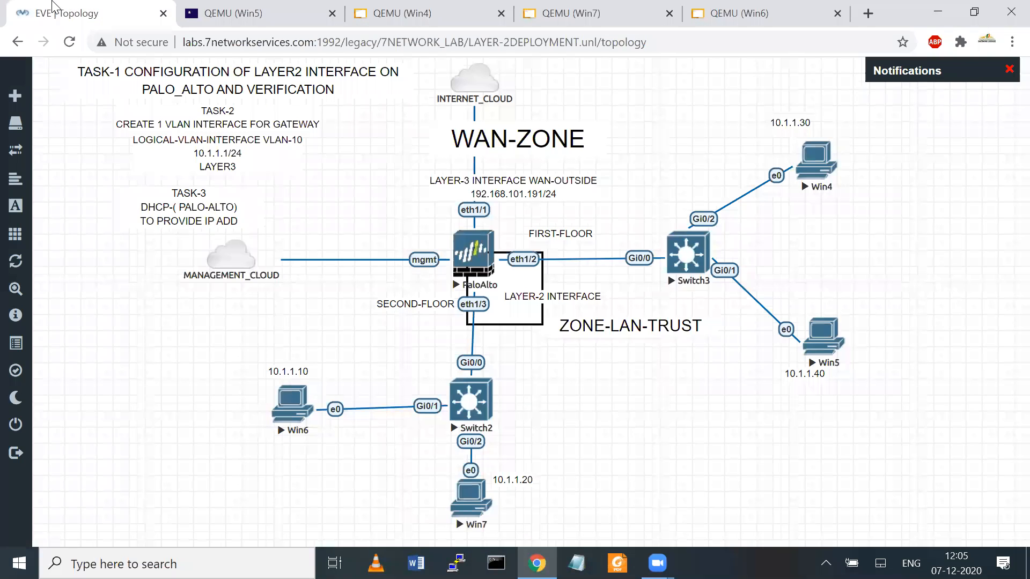
{"action": "left_click", "coordinate": [240, 12]}
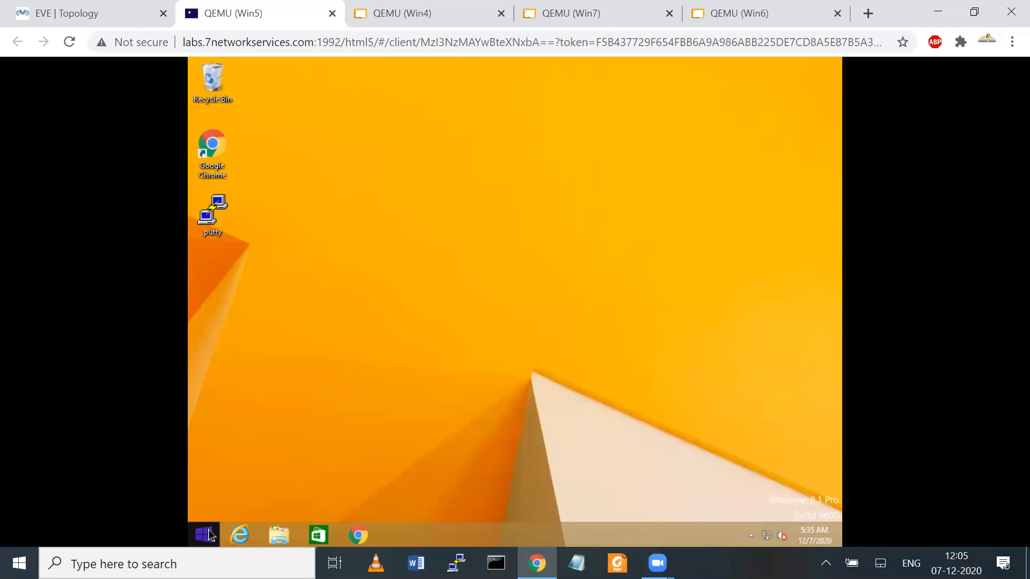
Step: On Win5, open the Ethernet adapter's properties via Run with ncpa.cpl
{"action": "right_click", "coordinate": [210, 535]}
{"action": "left_click", "coordinate": [269, 487]}
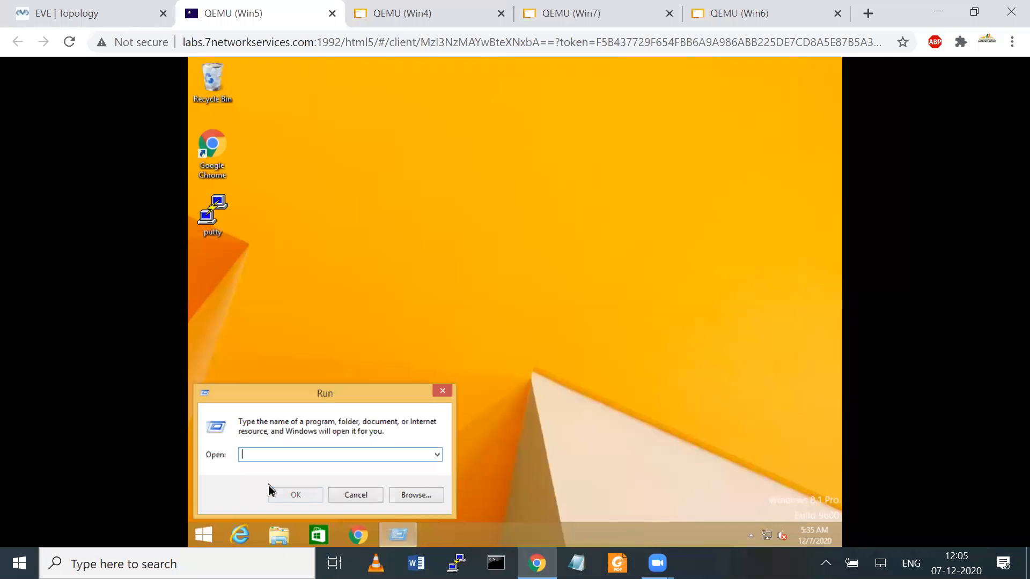
{"action": "type", "text": "ncpa.cpl"}
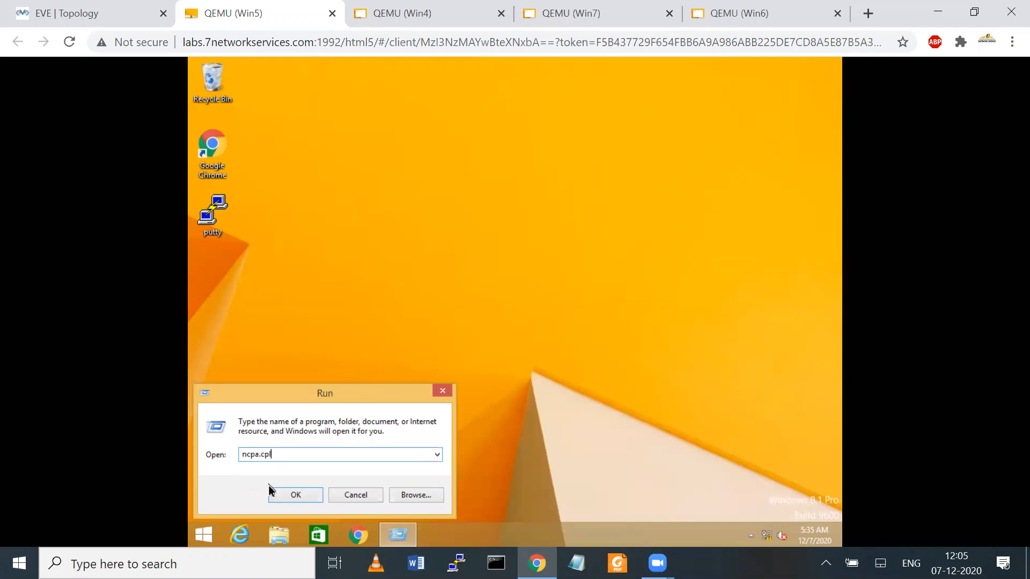
{"action": "left_click", "coordinate": [271, 490]}
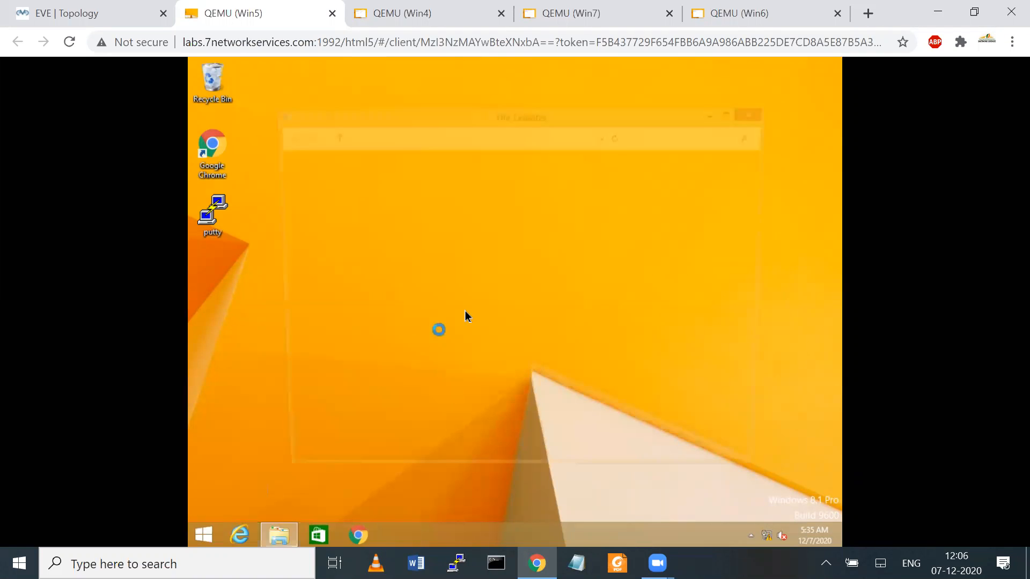
{"action": "left_click", "coordinate": [340, 196]}
{"action": "right_click", "coordinate": [339, 196]}
{"action": "left_click", "coordinate": [389, 311]}
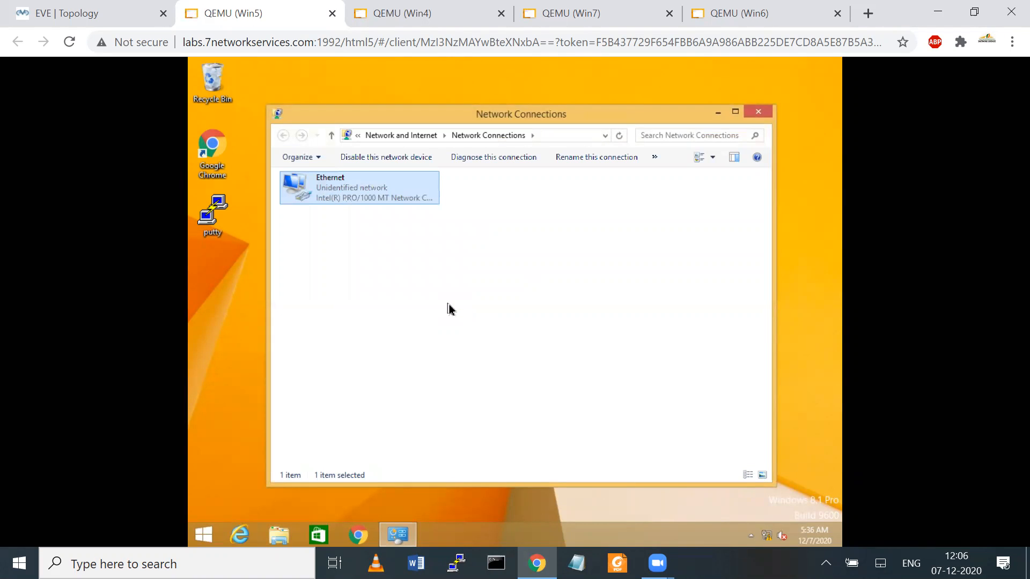
Step: Set static IPv4 10.1.1.40 with mask 255.255.255.0, apply it, and return to the topology
{"action": "scroll", "coordinate": [467, 339], "scroll_direction": "down", "scroll_amount": 1}
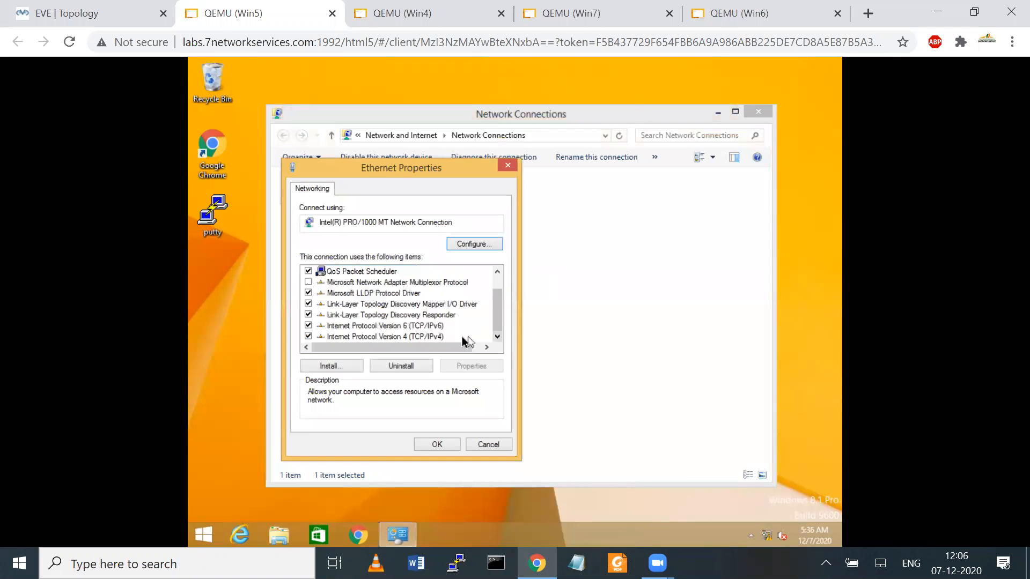
{"action": "left_click", "coordinate": [465, 337]}
{"action": "left_click", "coordinate": [470, 367]}
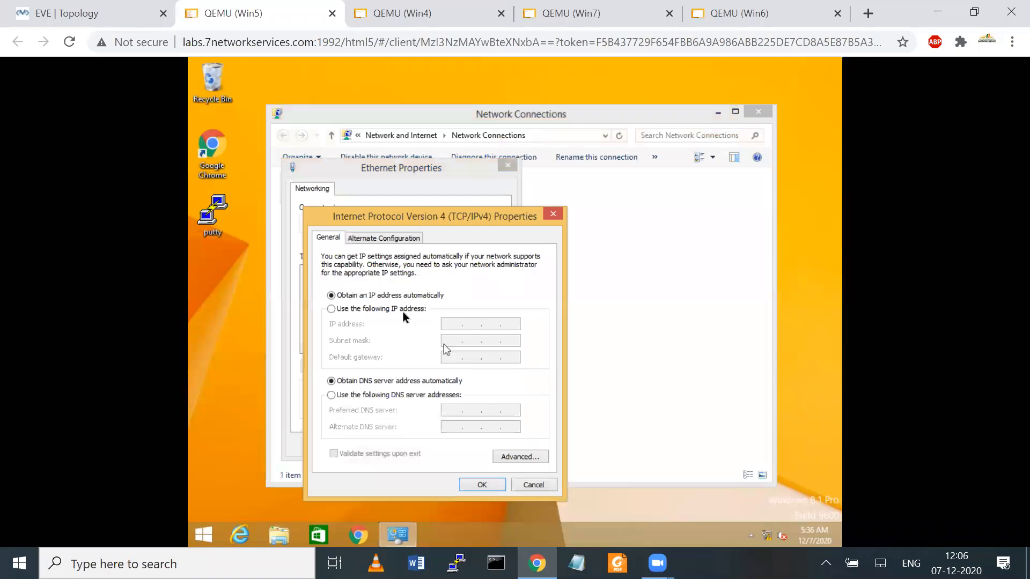
{"action": "left_click", "coordinate": [376, 307]}
{"action": "left_click", "coordinate": [447, 323]}
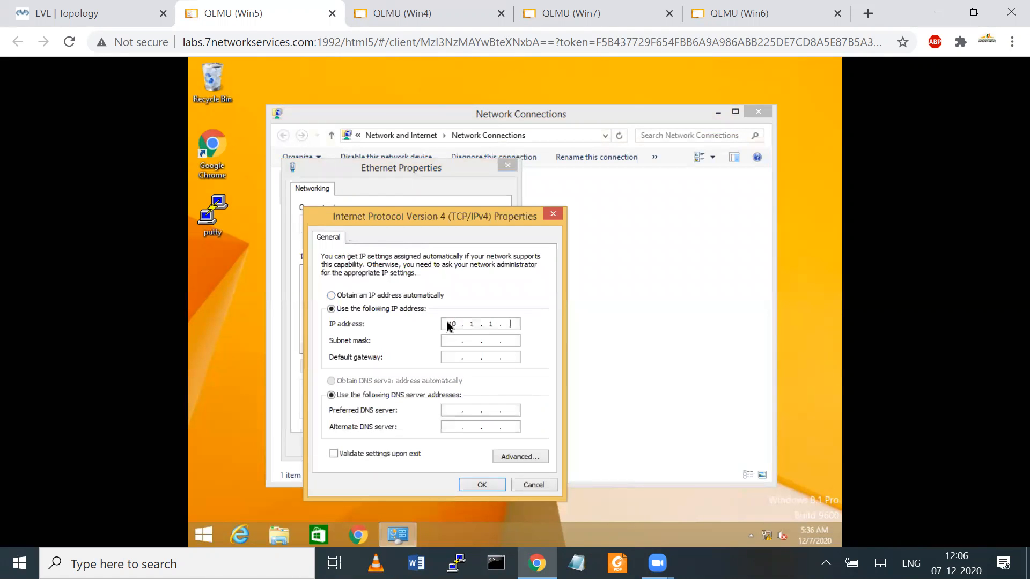
{"action": "type", "text": "10.1.1.40"}
{"action": "key", "text": "Tab"}
{"action": "key", "text": "Tab"}
{"action": "left_click", "coordinate": [473, 340]}
{"action": "type", "text": "255.255"}
{"action": "key", "text": "Tab"}
{"action": "key", "text": "Tab"}
{"action": "left_click", "coordinate": [472, 487]}
{"action": "left_click", "coordinate": [437, 445]}
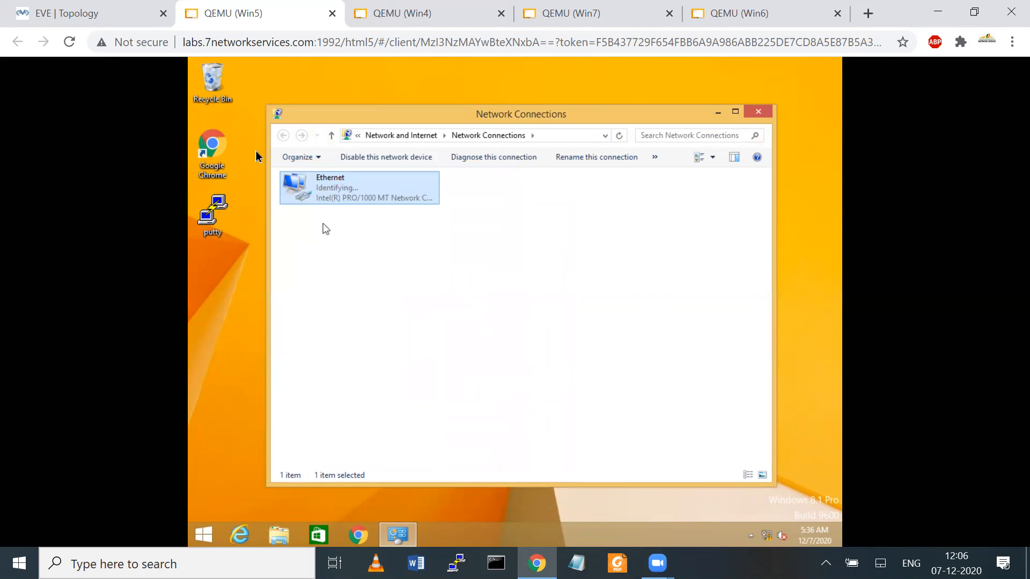
{"action": "left_click", "coordinate": [83, 13]}
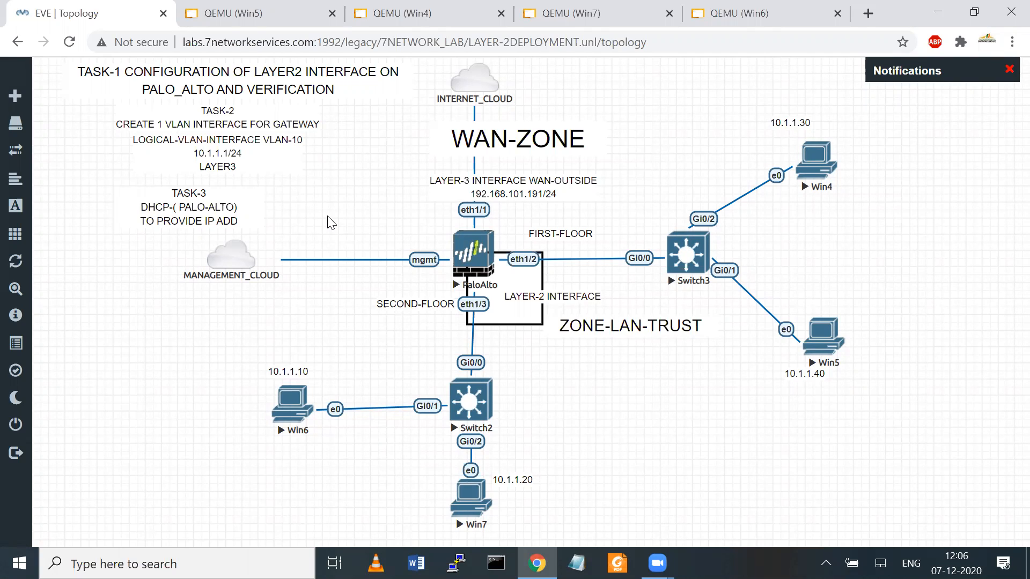
Step: Check Win6's console, then open the PaloAlto node's console from the topology
{"action": "left_click", "coordinate": [739, 11]}
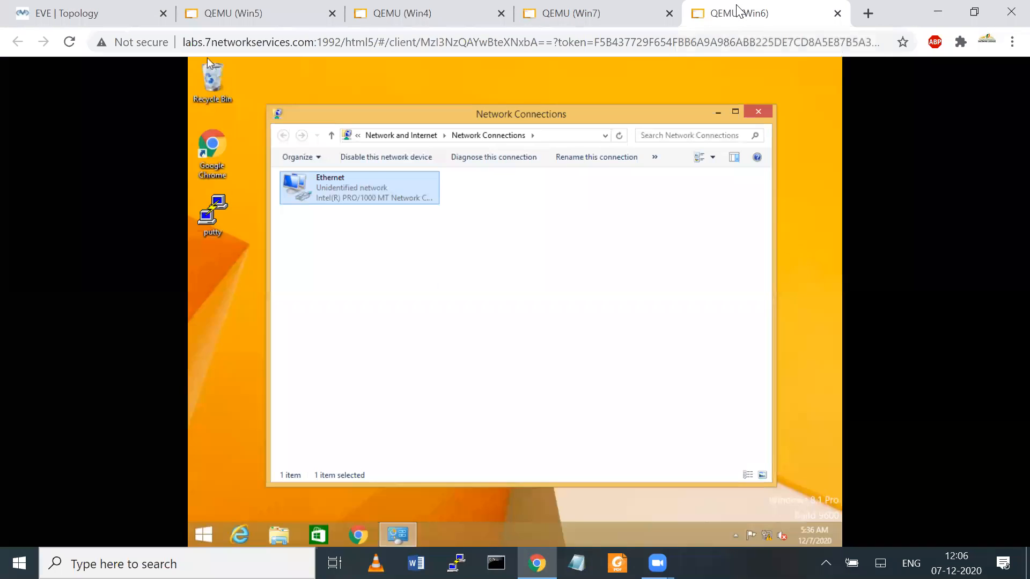
{"action": "left_click", "coordinate": [60, 14]}
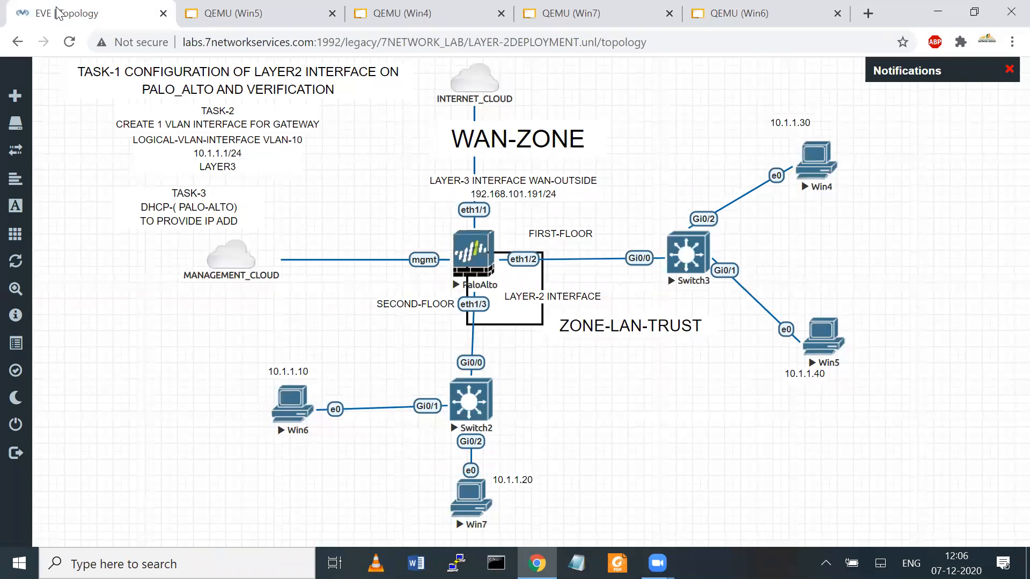
{"action": "left_click", "coordinate": [477, 247]}
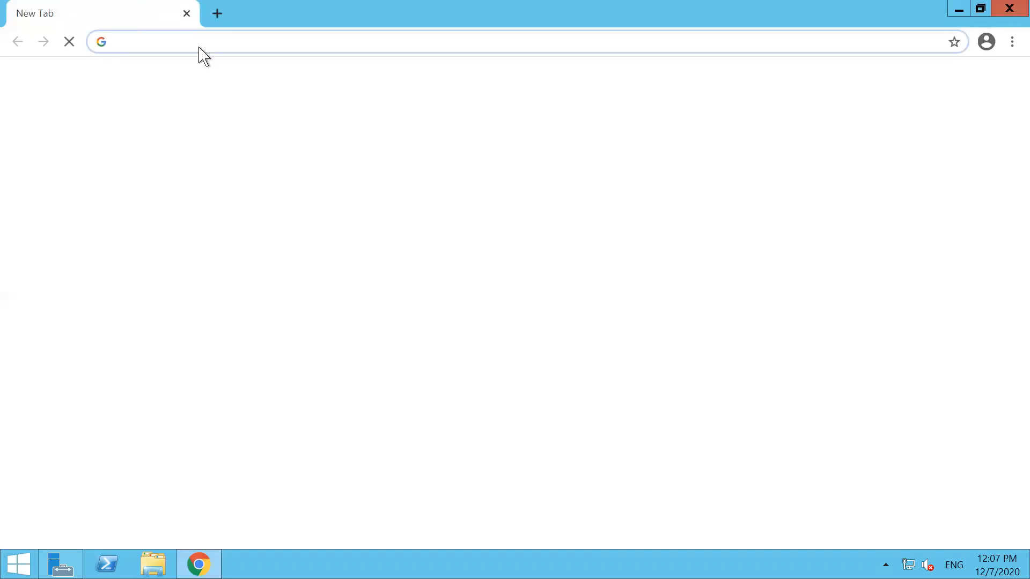
Step: Load the firewall web interface at 172.16.1.61, proceeding past the certificate warning
{"action": "left_click", "coordinate": [171, 44]}
{"action": "type", "text": "htt"}
{"action": "key", "text": "Right"}
{"action": "key", "text": "BackSpace"}
{"action": "key", "text": "BackSpace"}
{"action": "key", "text": "BackSpace"}
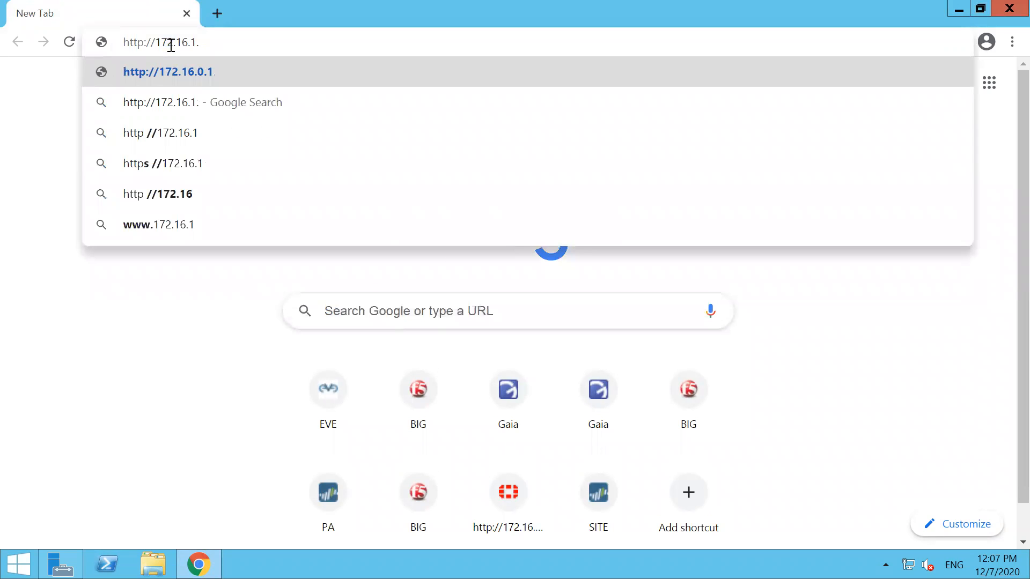
{"action": "type", "text": "61"}
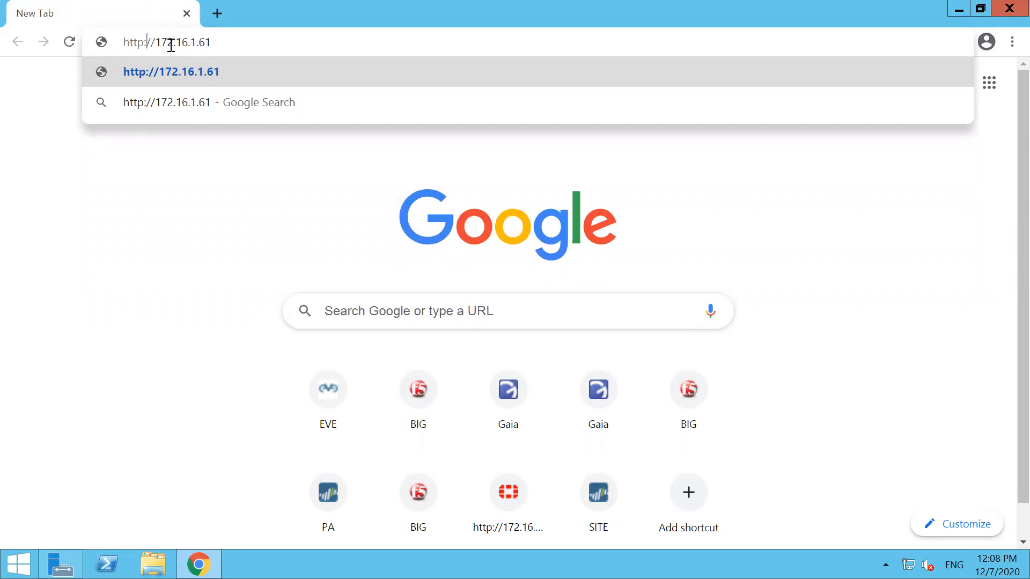
{"action": "key", "text": "Return"}
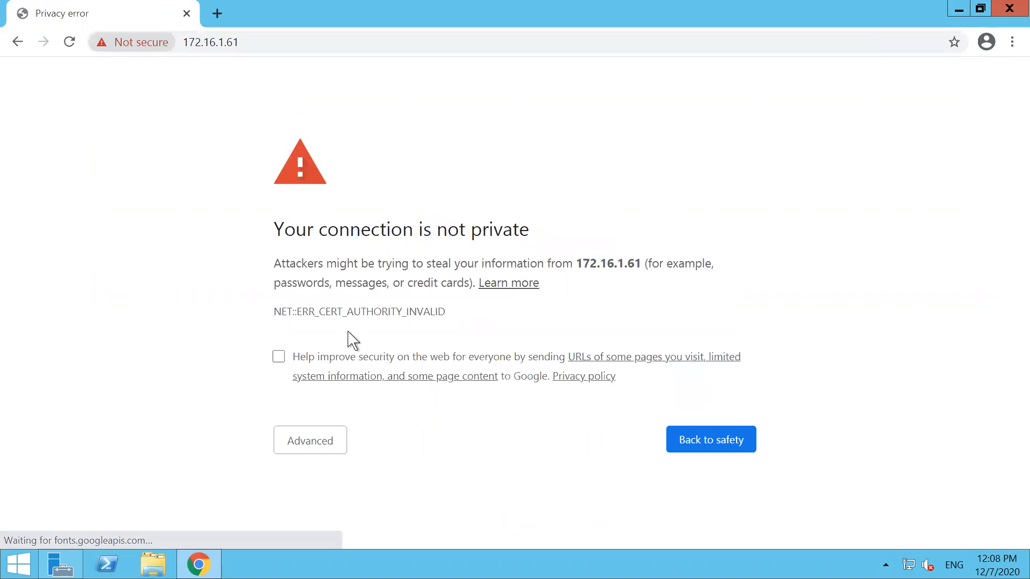
{"action": "left_click", "coordinate": [298, 449]}
{"action": "scroll", "coordinate": [1011, 191], "scroll_direction": "down", "scroll_amount": 2}
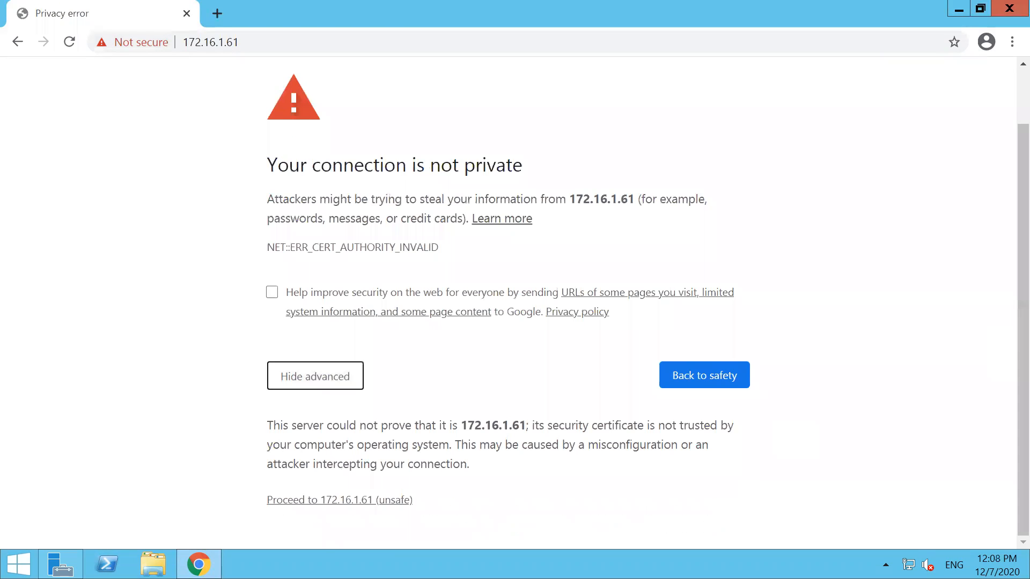
{"action": "left_click", "coordinate": [313, 500]}
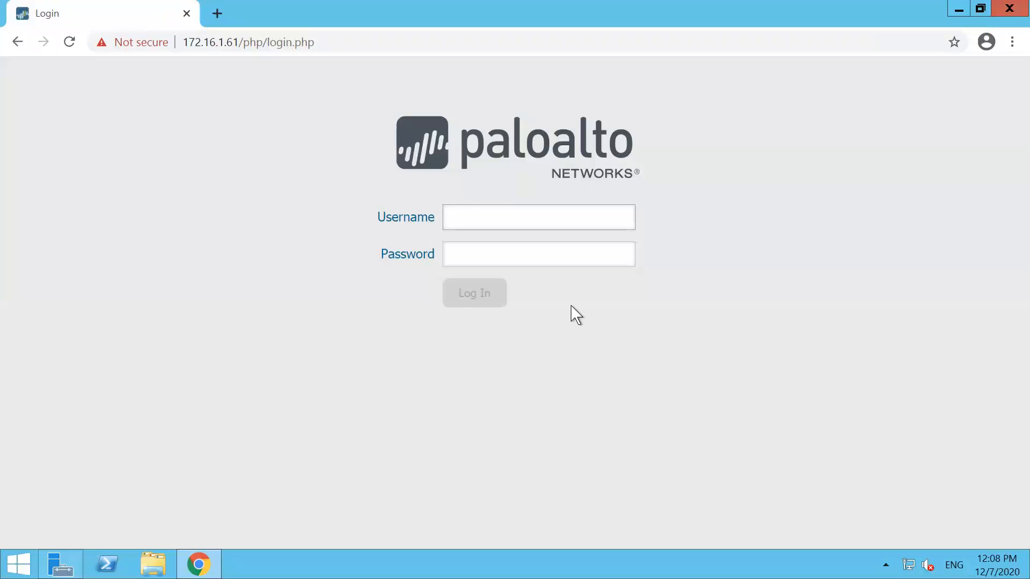
Step: Sign in to the PAN-OS Web UI with the administrator username and password
{"action": "type", "text": "admmin"}
{"action": "left_click", "coordinate": [475, 222]}
{"action": "key", "text": "BackSpace"}
{"action": "key", "text": "Tab"}
{"action": "type", "text": "*******"}
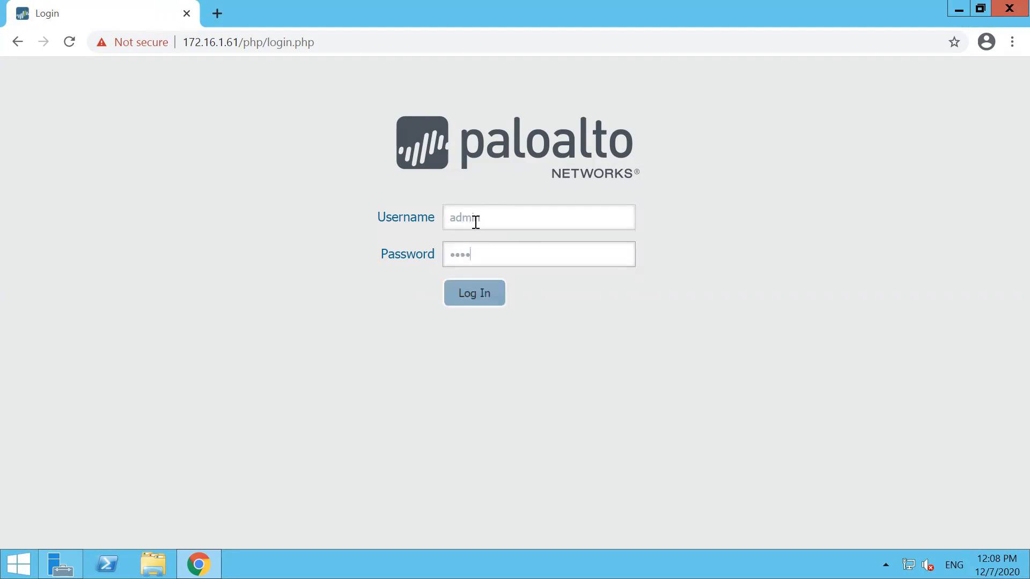
{"action": "key", "text": "BackSpace"}
{"action": "key", "text": "BackSpace"}
{"action": "key", "text": "BackSpace"}
{"action": "key", "text": "BackSpace"}
{"action": "key", "text": "BackSpace"}
{"action": "key", "text": "BackSpace"}
{"action": "key", "text": "BackSpace"}
{"action": "type", "text": "*****"}
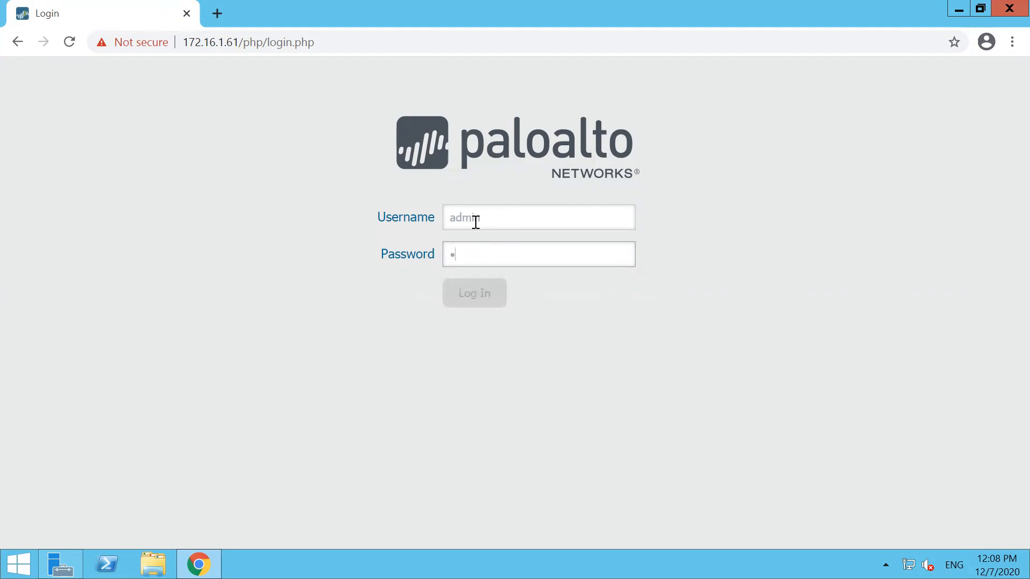
{"action": "key", "text": "Return"}
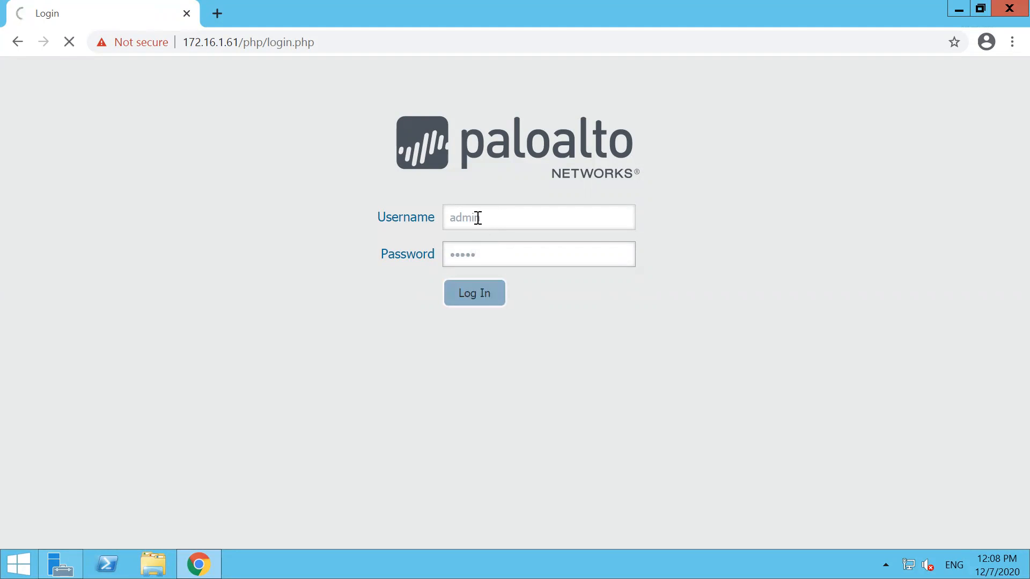
{"action": "left_click", "coordinate": [922, 11]}
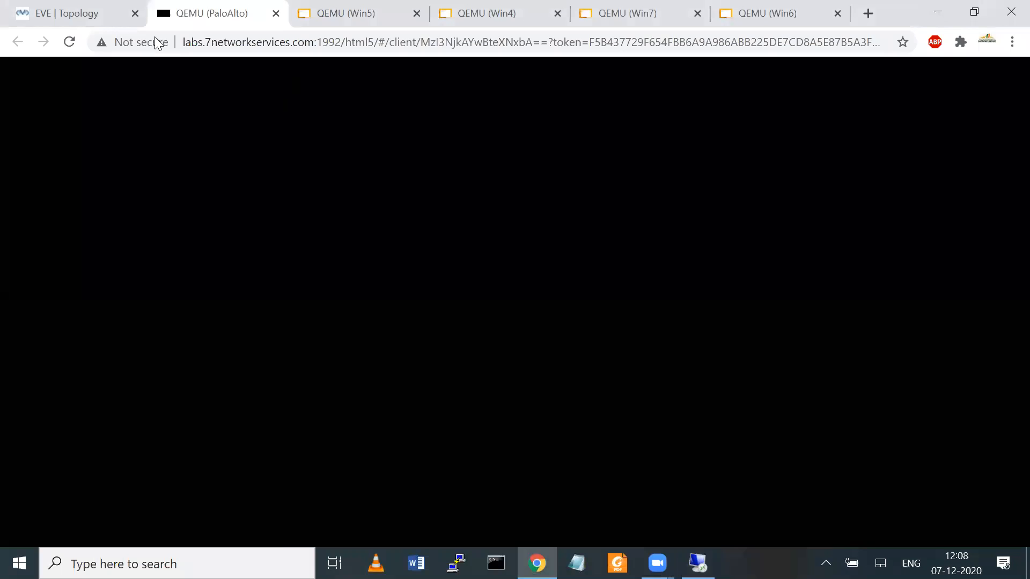
Step: Dismiss the firewall's login alert and licensing notification, then go back to the topology
{"action": "left_click", "coordinate": [93, 21]}
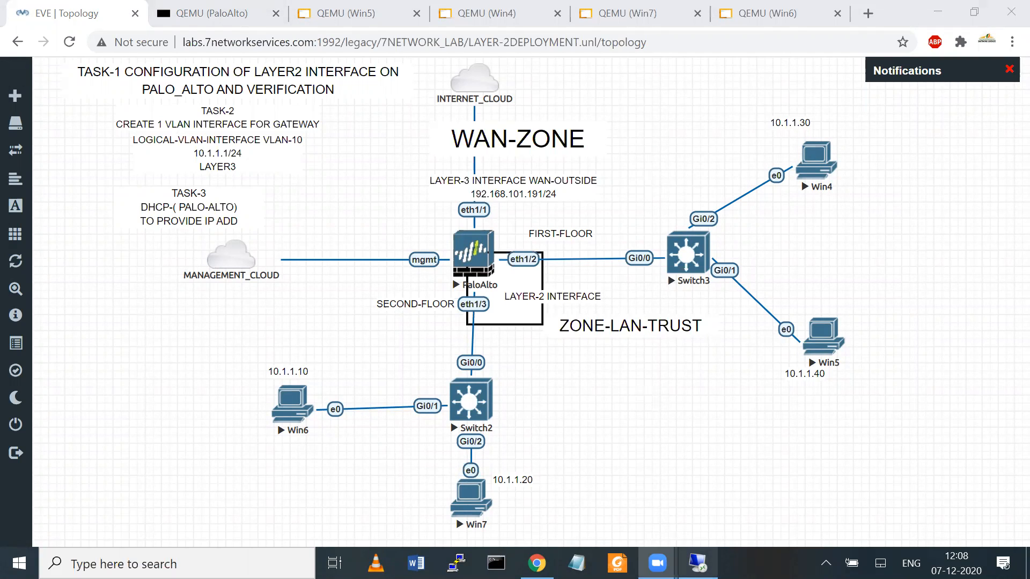
{"action": "left_click", "coordinate": [697, 563]}
{"action": "left_click", "coordinate": [665, 165]}
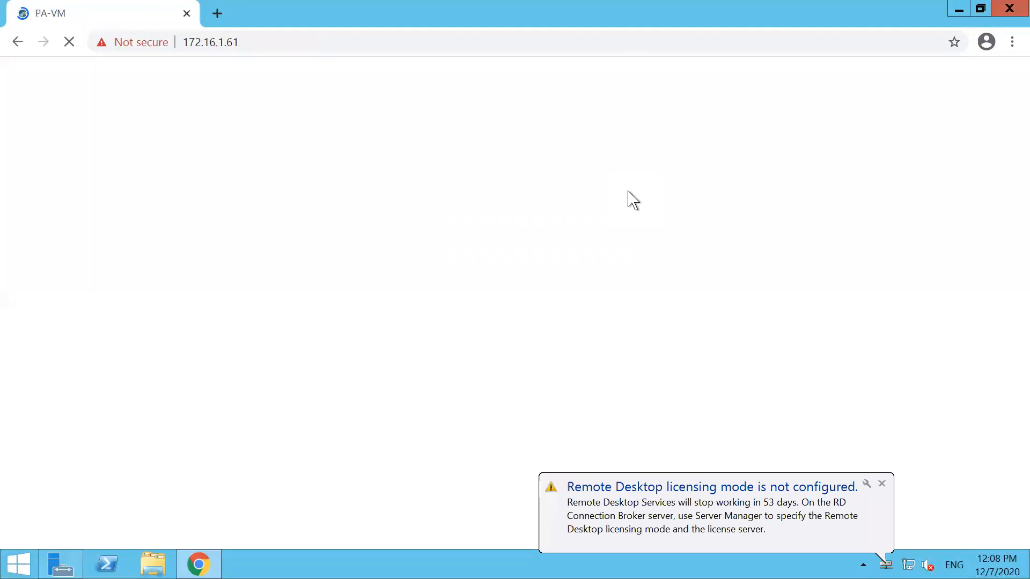
{"action": "left_click", "coordinate": [882, 483]}
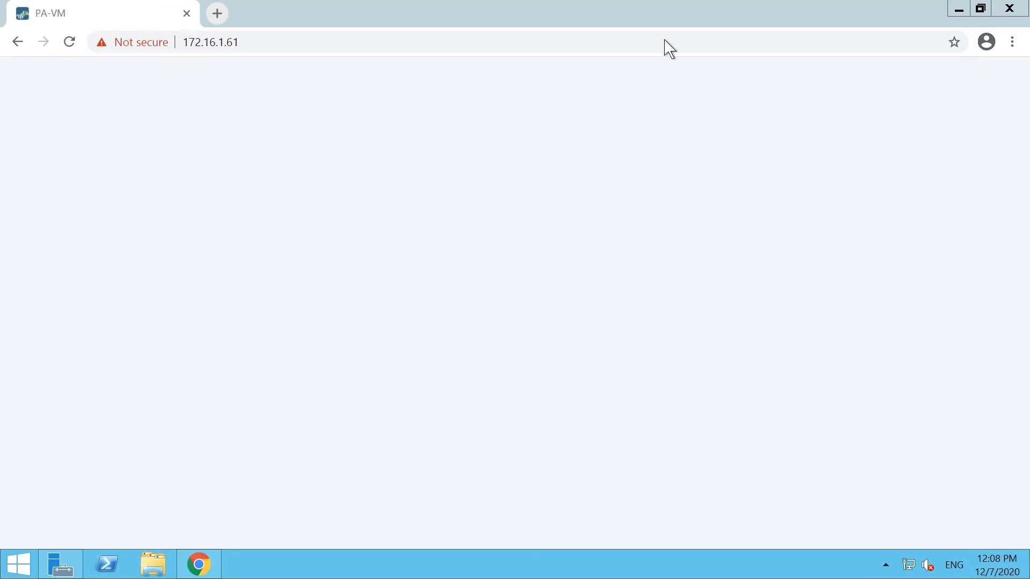
{"action": "left_click", "coordinate": [921, 8]}
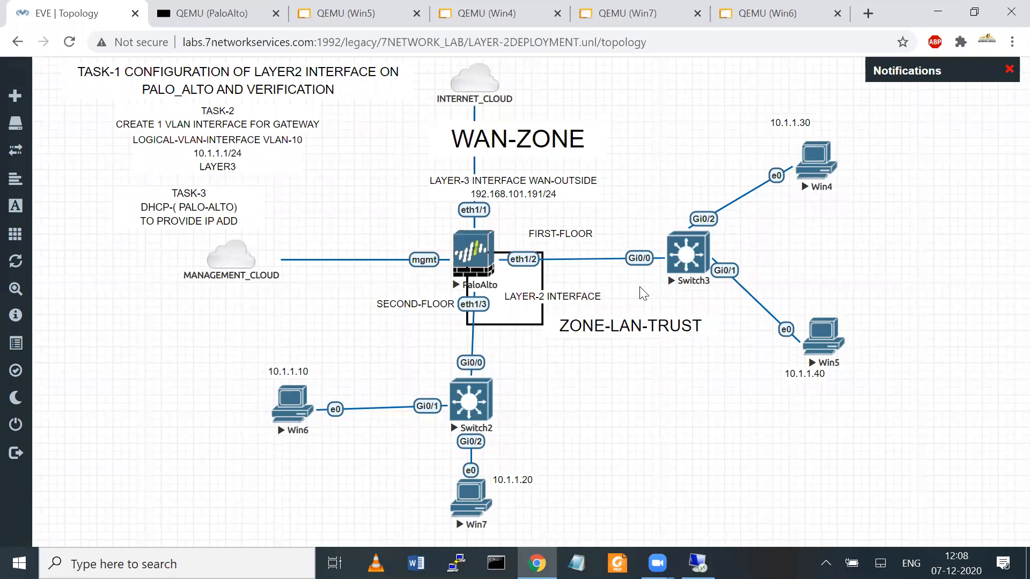
{"action": "mouse_move", "coordinate": [437, 303]}
{"action": "left_mouse_down"}
{"action": "mouse_move", "coordinate": [465, 349]}
{"action": "mouse_move", "coordinate": [553, 262]}
{"action": "mouse_move", "coordinate": [463, 350]}
{"action": "left_mouse_up"}
{"action": "mouse_move", "coordinate": [515, 314]}
{"action": "left_mouse_down"}
{"action": "mouse_move", "coordinate": [571, 404]}
{"action": "mouse_move", "coordinate": [614, 423]}
{"action": "mouse_move", "coordinate": [673, 410]}
{"action": "left_mouse_up"}
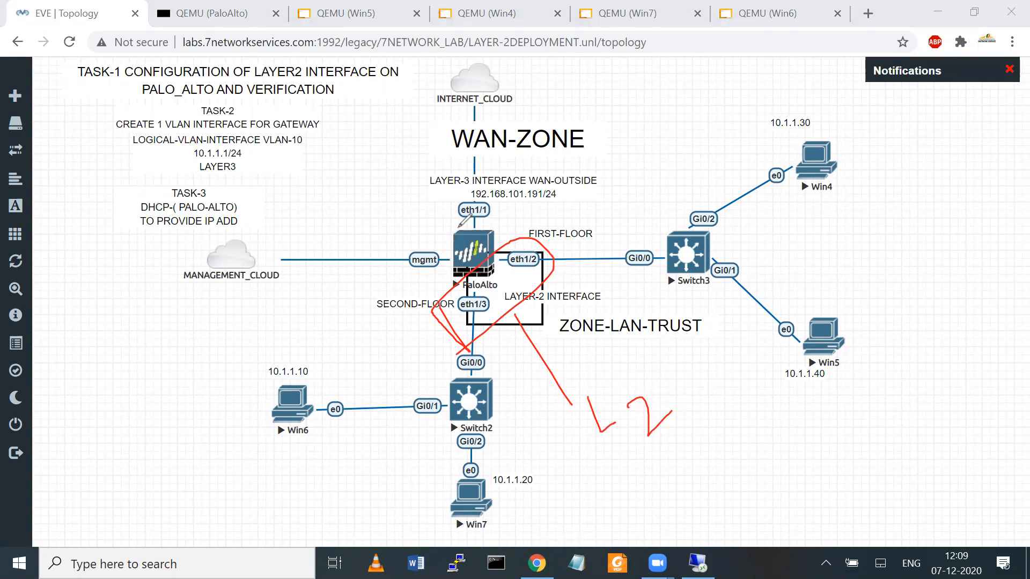
{"action": "mouse_move", "coordinate": [450, 230]}
{"action": "left_mouse_down"}
{"action": "mouse_move", "coordinate": [508, 210]}
{"action": "mouse_move", "coordinate": [443, 222]}
{"action": "mouse_move", "coordinate": [461, 228]}
{"action": "left_mouse_up"}
{"action": "left_click_drag", "start_coordinate": [364, 197], "coordinate": [409, 219]}
{"action": "mouse_move", "coordinate": [333, 346]}
{"action": "left_mouse_down"}
{"action": "mouse_move", "coordinate": [617, 158]}
{"action": "mouse_move", "coordinate": [618, 169]}
{"action": "mouse_move", "coordinate": [633, 160]}
{"action": "mouse_move", "coordinate": [635, 139]}
{"action": "mouse_move", "coordinate": [658, 143]}
{"action": "mouse_move", "coordinate": [663, 132]}
{"action": "mouse_move", "coordinate": [660, 157]}
{"action": "mouse_move", "coordinate": [677, 134]}
{"action": "mouse_move", "coordinate": [718, 124]}
{"action": "mouse_move", "coordinate": [639, 190]}
{"action": "mouse_move", "coordinate": [688, 183]}
{"action": "mouse_move", "coordinate": [697, 171]}
{"action": "left_mouse_up"}
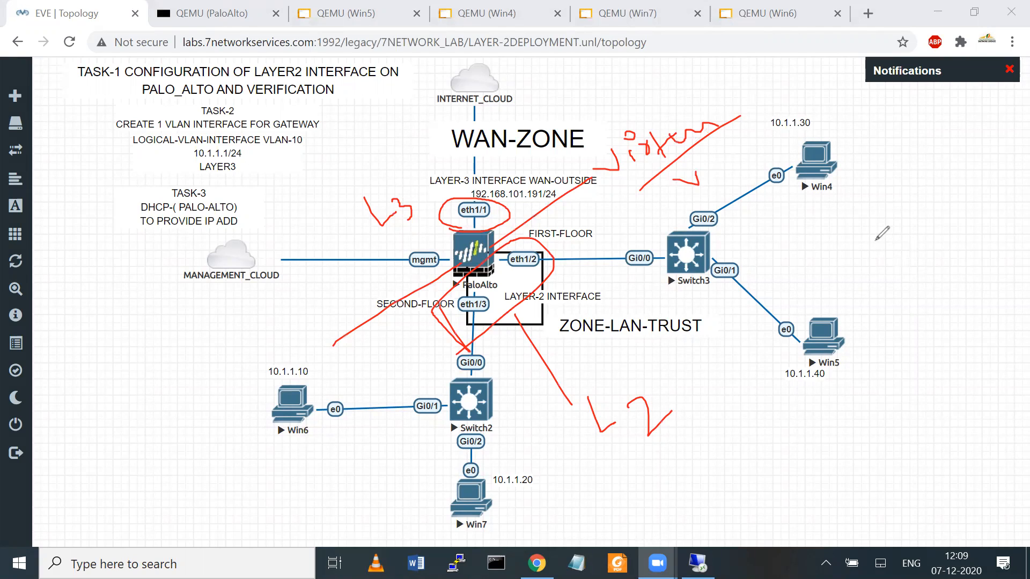
{"action": "left_click_drag", "start_coordinate": [875, 242], "coordinate": [922, 344]}
{"action": "left_click", "coordinate": [854, 312]}
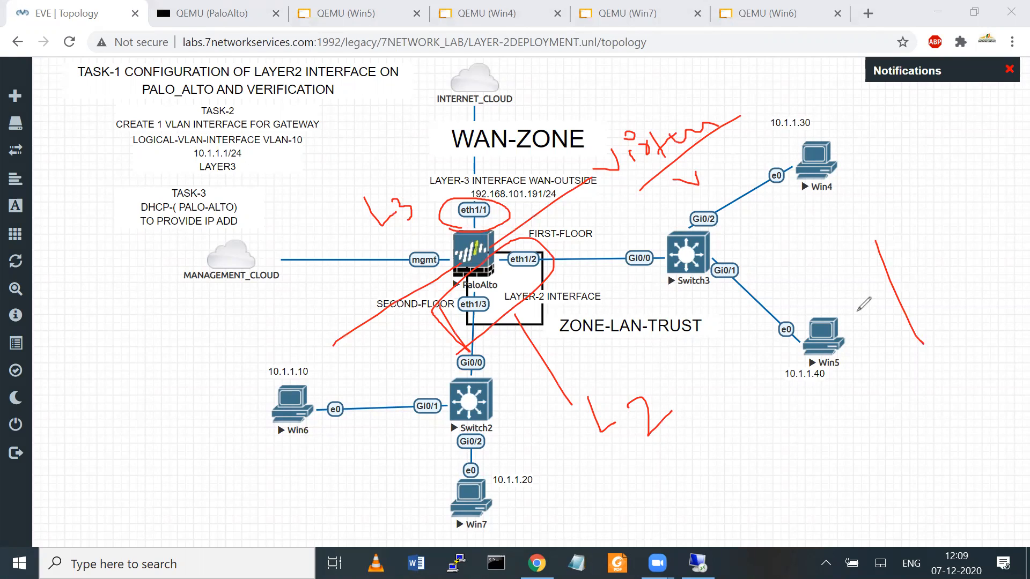
{"action": "left_click_drag", "start_coordinate": [854, 312], "coordinate": [884, 291]}
{"action": "mouse_move", "coordinate": [853, 243]}
{"action": "left_mouse_down"}
{"action": "mouse_move", "coordinate": [949, 319]}
{"action": "mouse_move", "coordinate": [895, 320]}
{"action": "mouse_move", "coordinate": [854, 236]}
{"action": "left_mouse_up"}
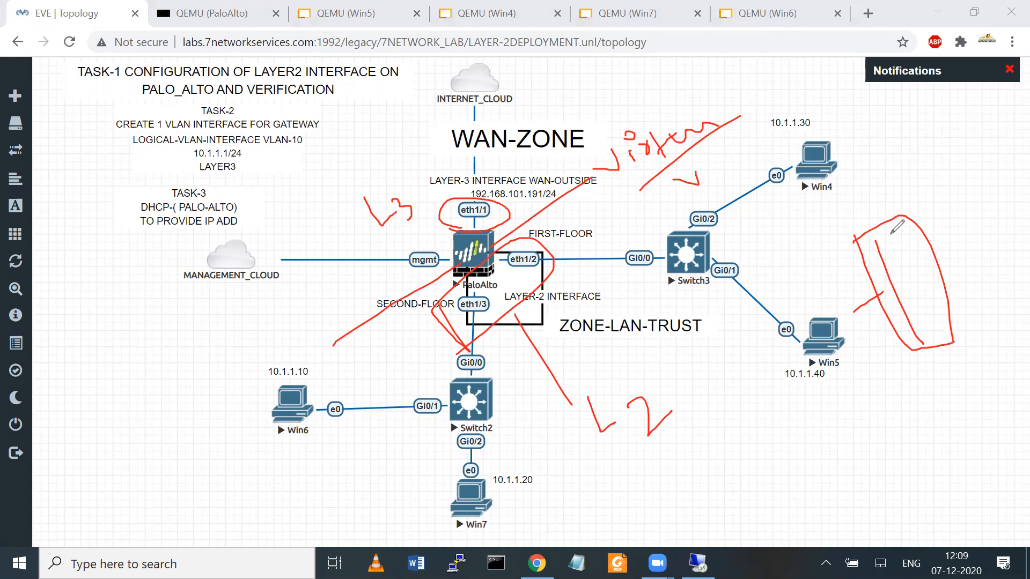
{"action": "mouse_move", "coordinate": [855, 237]}
{"action": "left_mouse_down"}
{"action": "mouse_move", "coordinate": [906, 211]}
{"action": "mouse_move", "coordinate": [955, 332]}
{"action": "mouse_move", "coordinate": [914, 362]}
{"action": "left_mouse_up"}
{"action": "left_click_drag", "start_coordinate": [885, 275], "coordinate": [902, 195]}
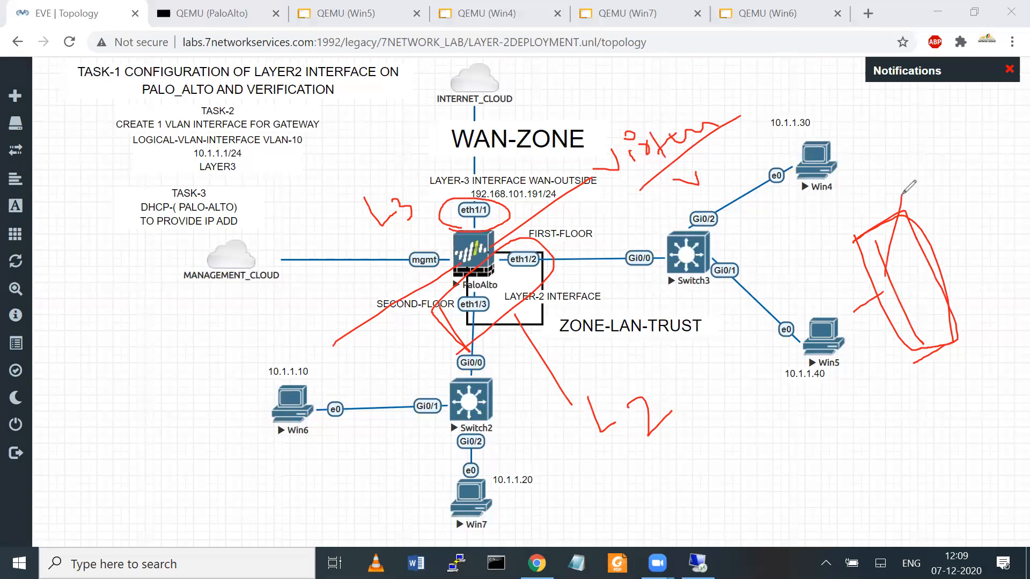
{"action": "mouse_move", "coordinate": [931, 125]}
{"action": "left_mouse_down"}
{"action": "mouse_move", "coordinate": [897, 156]}
{"action": "mouse_move", "coordinate": [933, 178]}
{"action": "mouse_move", "coordinate": [978, 144]}
{"action": "left_mouse_up"}
{"action": "left_click", "coordinate": [938, 203]}
{"action": "left_click_drag", "start_coordinate": [937, 204], "coordinate": [957, 175]}
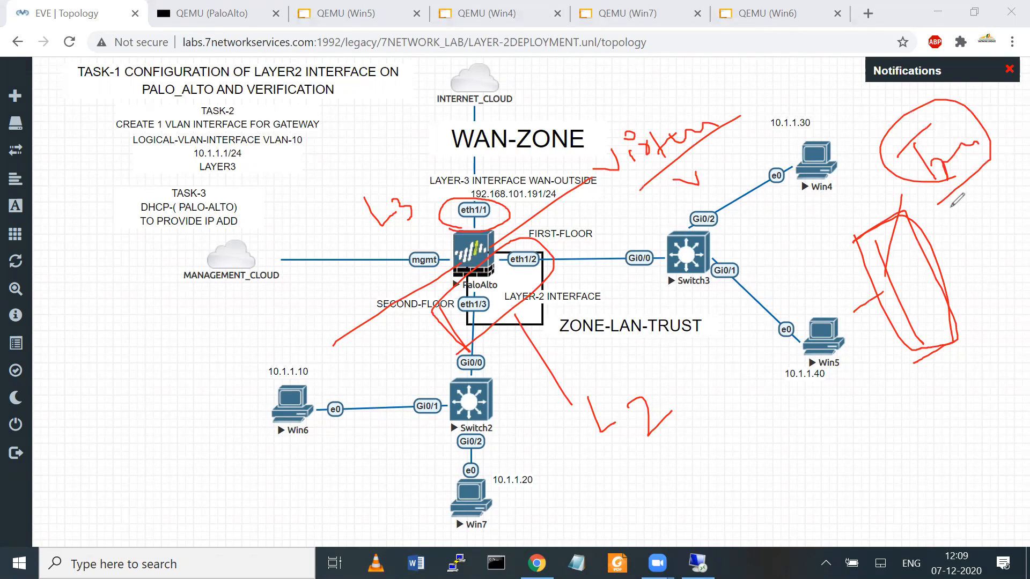
{"action": "mouse_move", "coordinate": [913, 181]}
{"action": "left_mouse_down"}
{"action": "mouse_move", "coordinate": [986, 161]}
{"action": "mouse_move", "coordinate": [982, 122]}
{"action": "mouse_move", "coordinate": [962, 175]}
{"action": "left_mouse_up"}
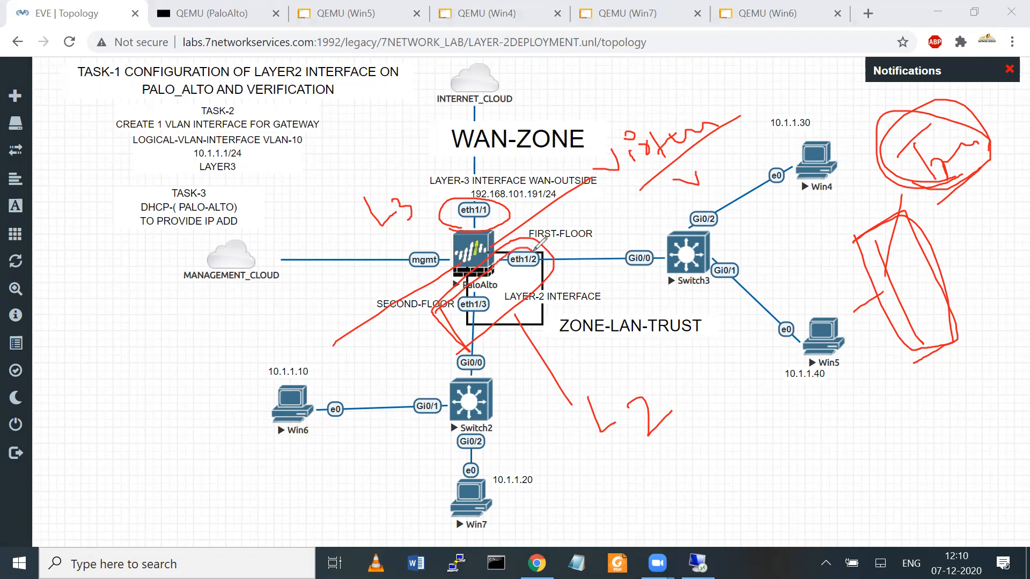
{"action": "left_click_drag", "start_coordinate": [427, 209], "coordinate": [388, 253]}
{"action": "left_click_drag", "start_coordinate": [518, 222], "coordinate": [618, 154]}
{"action": "left_click_drag", "start_coordinate": [718, 110], "coordinate": [699, 76]}
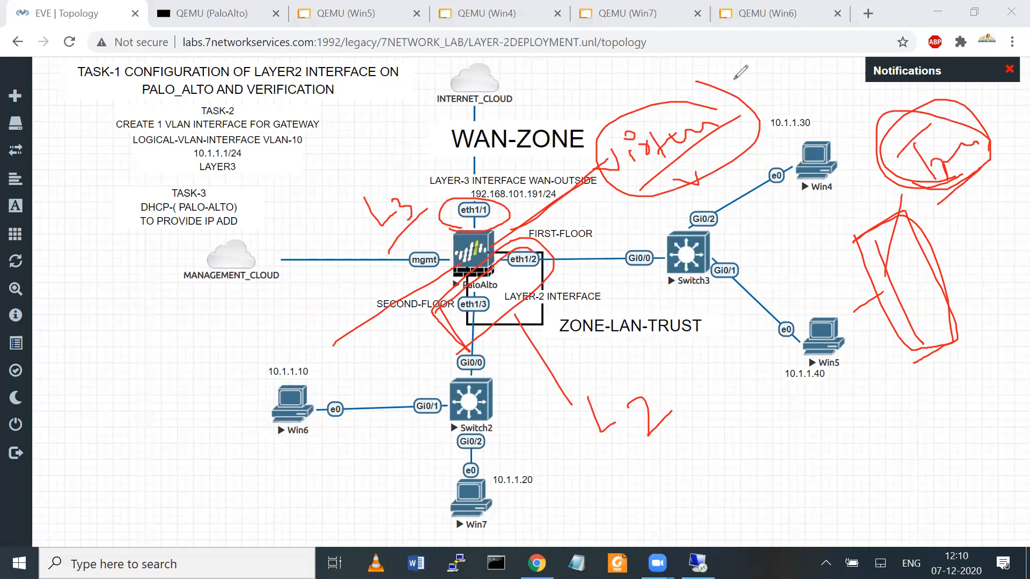
{"action": "key", "text": "e"}
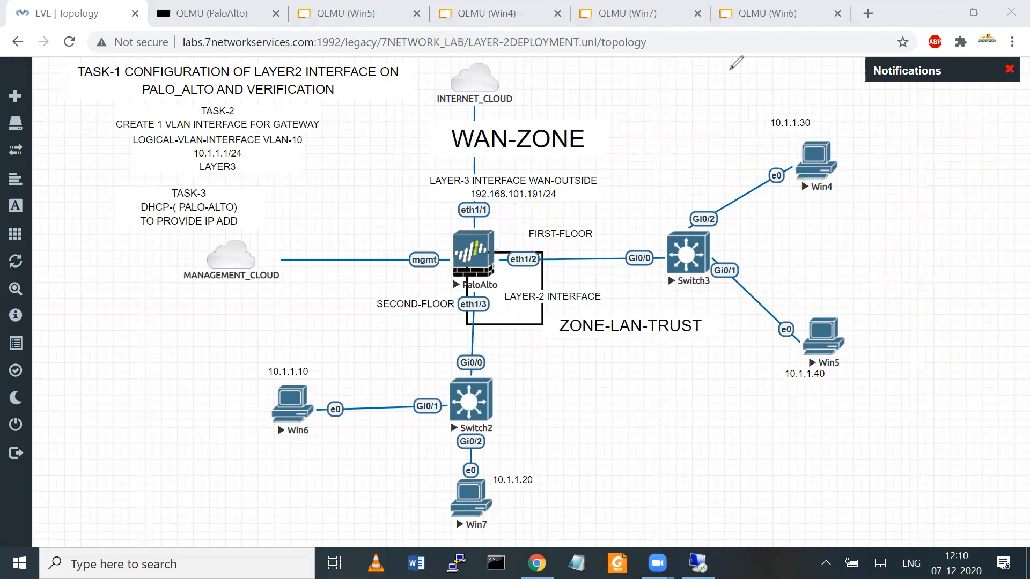
{"action": "left_click", "coordinate": [729, 70]}
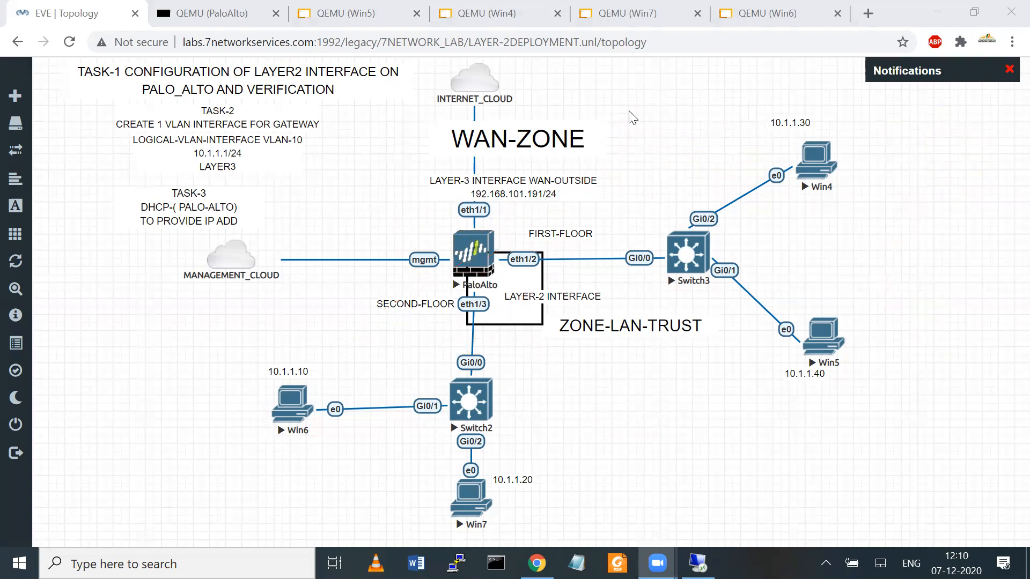
{"action": "mouse_move", "coordinate": [472, 327]}
{"action": "left_mouse_down"}
{"action": "mouse_move", "coordinate": [471, 338]}
{"action": "mouse_move", "coordinate": [568, 243]}
{"action": "mouse_move", "coordinate": [447, 303]}
{"action": "left_mouse_up"}
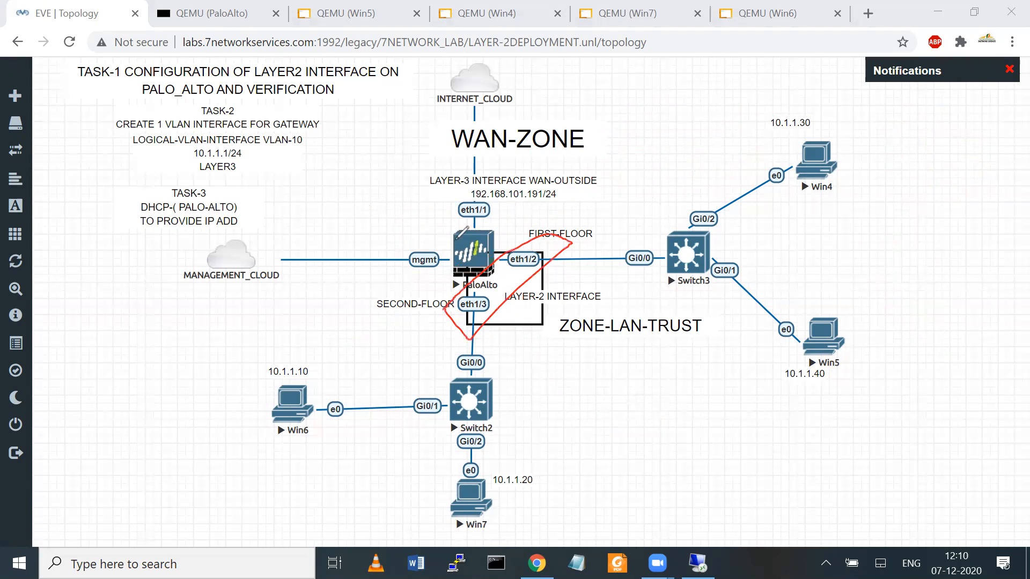
{"action": "mouse_move", "coordinate": [507, 183]}
{"action": "left_mouse_down"}
{"action": "mouse_move", "coordinate": [440, 211]}
{"action": "mouse_move", "coordinate": [471, 220]}
{"action": "left_mouse_up"}
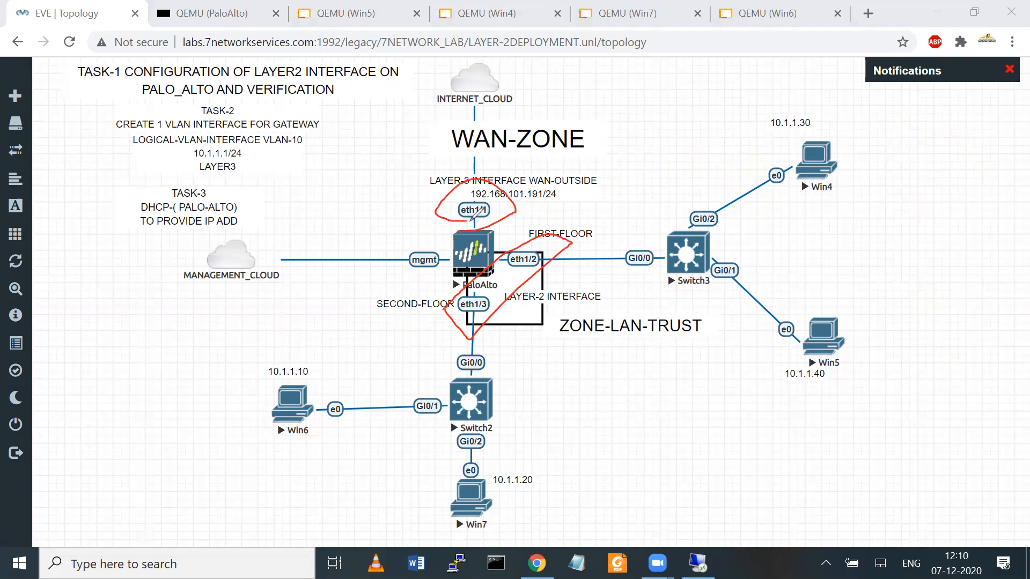
{"action": "mouse_move", "coordinate": [539, 191]}
{"action": "left_mouse_down"}
{"action": "mouse_move", "coordinate": [608, 159]}
{"action": "mouse_move", "coordinate": [602, 171]}
{"action": "left_mouse_up"}
{"action": "mouse_move", "coordinate": [437, 222]}
{"action": "left_mouse_down"}
{"action": "mouse_move", "coordinate": [400, 137]}
{"action": "mouse_move", "coordinate": [426, 134]}
{"action": "mouse_move", "coordinate": [443, 114]}
{"action": "mouse_move", "coordinate": [429, 139]}
{"action": "mouse_move", "coordinate": [583, 155]}
{"action": "mouse_move", "coordinate": [590, 128]}
{"action": "mouse_move", "coordinate": [450, 126]}
{"action": "mouse_move", "coordinate": [449, 156]}
{"action": "left_mouse_up"}
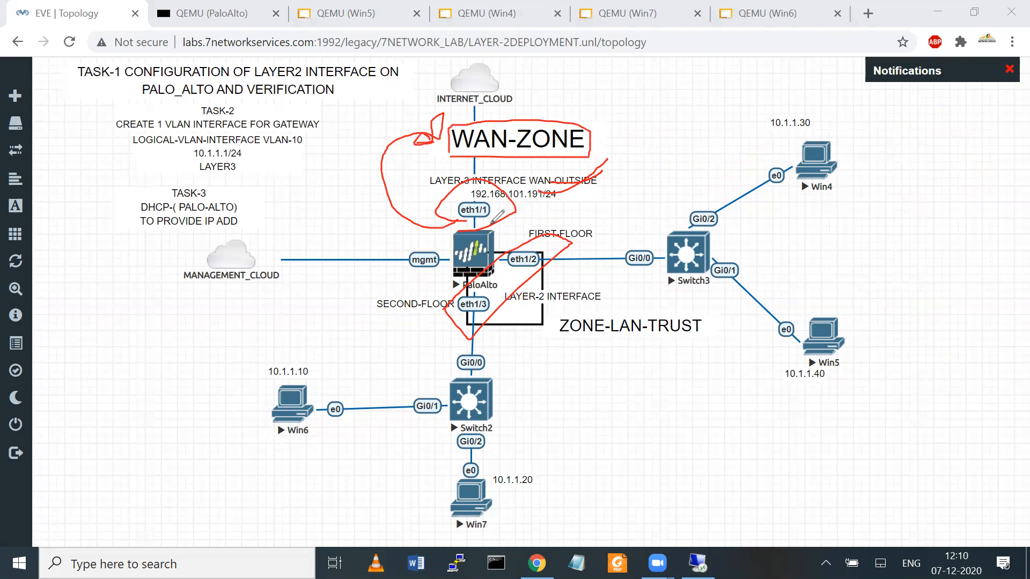
{"action": "mouse_move", "coordinate": [590, 140]}
{"action": "left_mouse_down"}
{"action": "mouse_move", "coordinate": [625, 155]}
{"action": "mouse_move", "coordinate": [557, 208]}
{"action": "mouse_move", "coordinate": [490, 221]}
{"action": "left_mouse_up"}
{"action": "mouse_move", "coordinate": [463, 290]}
{"action": "left_mouse_down"}
{"action": "mouse_move", "coordinate": [603, 212]}
{"action": "mouse_move", "coordinate": [494, 330]}
{"action": "mouse_move", "coordinate": [453, 298]}
{"action": "left_mouse_up"}
{"action": "mouse_move", "coordinate": [528, 325]}
{"action": "left_mouse_down"}
{"action": "mouse_move", "coordinate": [626, 351]}
{"action": "mouse_move", "coordinate": [639, 374]}
{"action": "left_mouse_up"}
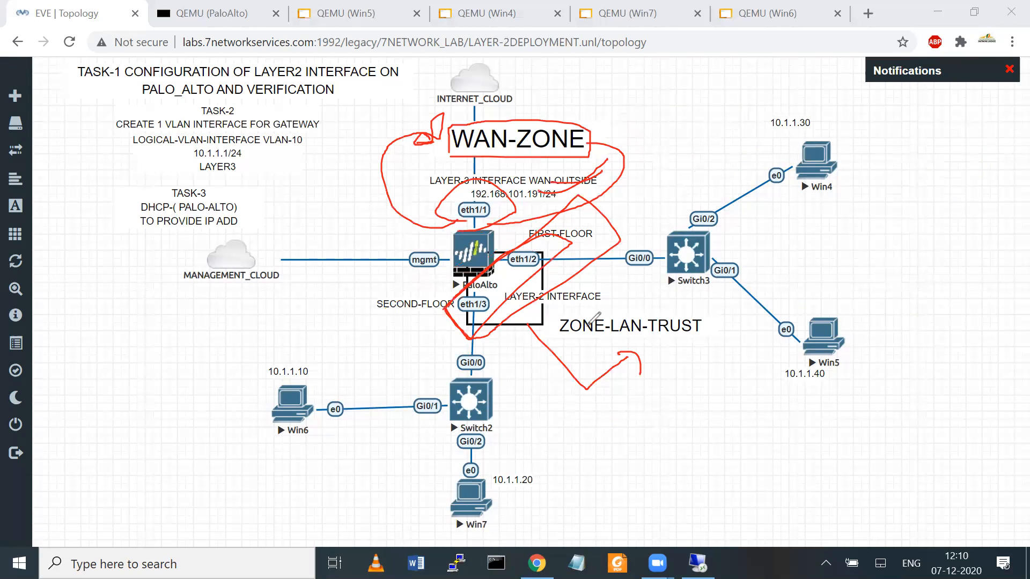
{"action": "left_click_drag", "start_coordinate": [660, 324], "coordinate": [607, 210]}
{"action": "key", "text": "e"}
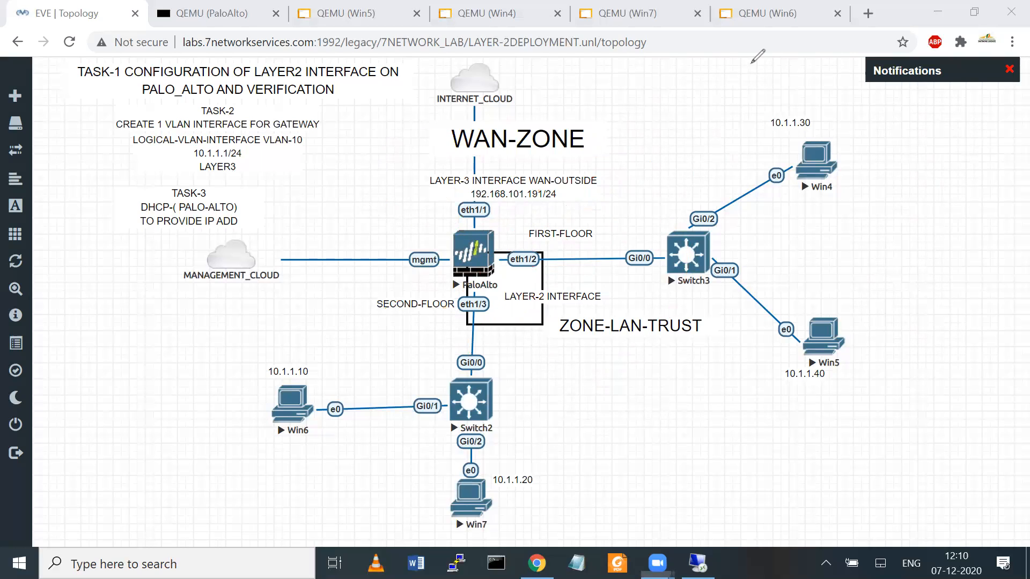
{"action": "mouse_move", "coordinate": [76, 384]}
{"action": "left_mouse_down"}
{"action": "mouse_move", "coordinate": [87, 405]}
{"action": "mouse_move", "coordinate": [115, 406]}
{"action": "mouse_move", "coordinate": [128, 391]}
{"action": "mouse_move", "coordinate": [394, 316]}
{"action": "mouse_move", "coordinate": [470, 335]}
{"action": "mouse_move", "coordinate": [563, 244]}
{"action": "mouse_move", "coordinate": [473, 320]}
{"action": "left_mouse_up"}
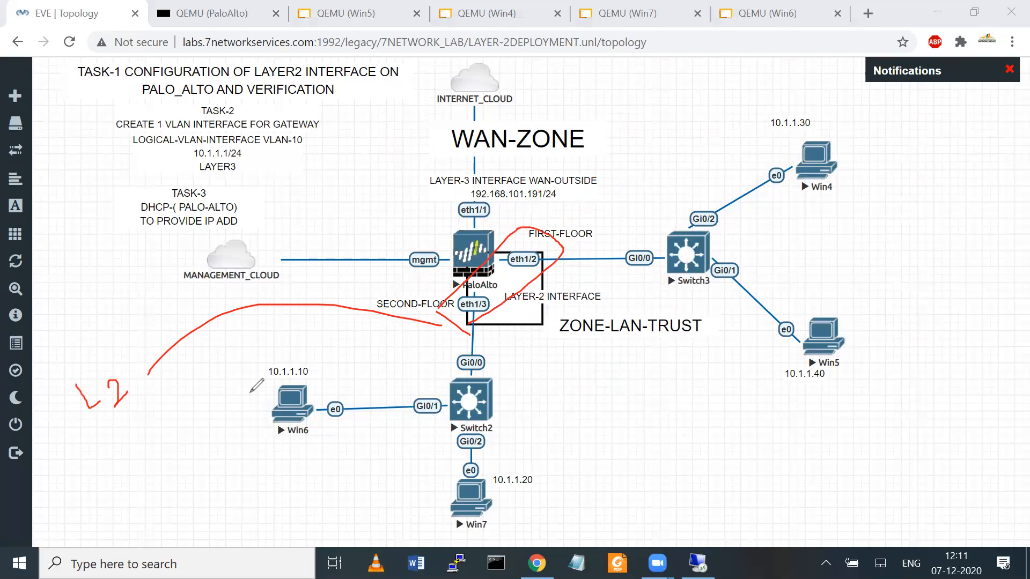
{"action": "mouse_move", "coordinate": [123, 445]}
{"action": "left_mouse_down"}
{"action": "mouse_move", "coordinate": [157, 456]}
{"action": "mouse_move", "coordinate": [174, 477]}
{"action": "left_mouse_up"}
{"action": "left_click_drag", "start_coordinate": [194, 441], "coordinate": [215, 332]}
{"action": "mouse_move", "coordinate": [369, 196]}
{"action": "left_mouse_down"}
{"action": "mouse_move", "coordinate": [453, 208]}
{"action": "mouse_move", "coordinate": [450, 193]}
{"action": "mouse_move", "coordinate": [474, 184]}
{"action": "left_mouse_up"}
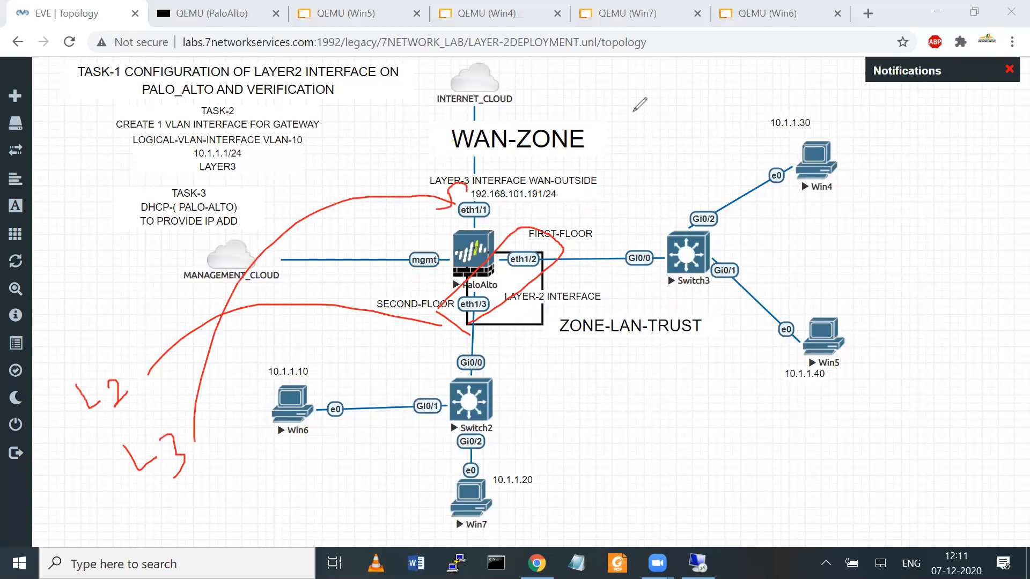
{"action": "key", "text": "Escape"}
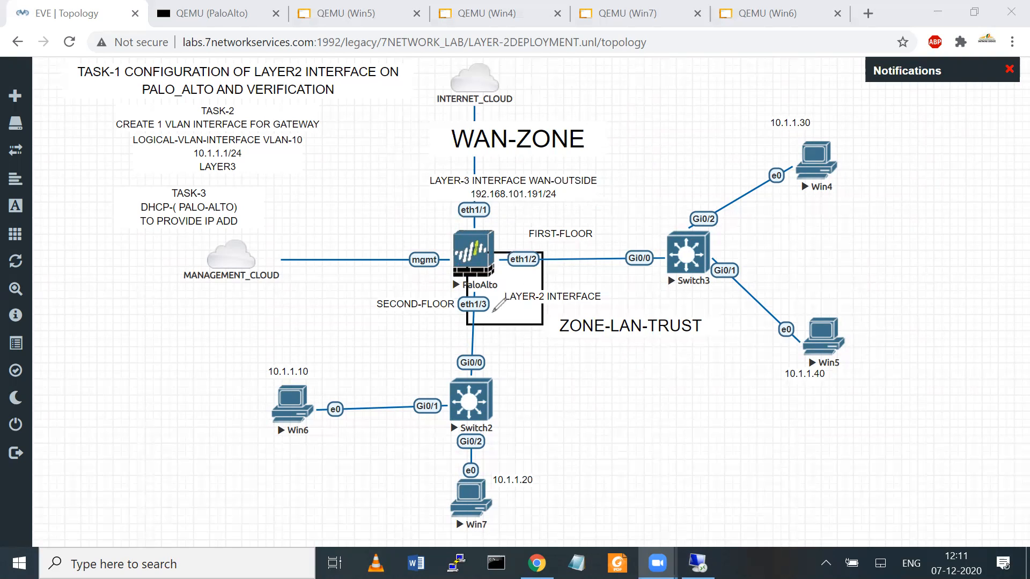
{"action": "left_click_drag", "start_coordinate": [499, 303], "coordinate": [464, 332]}
{"action": "left_click_drag", "start_coordinate": [264, 348], "coordinate": [256, 349]}
{"action": "mouse_move", "coordinate": [137, 363]}
{"action": "left_mouse_down"}
{"action": "mouse_move", "coordinate": [182, 367]}
{"action": "mouse_move", "coordinate": [199, 399]}
{"action": "mouse_move", "coordinate": [207, 393]}
{"action": "mouse_move", "coordinate": [144, 444]}
{"action": "left_mouse_up"}
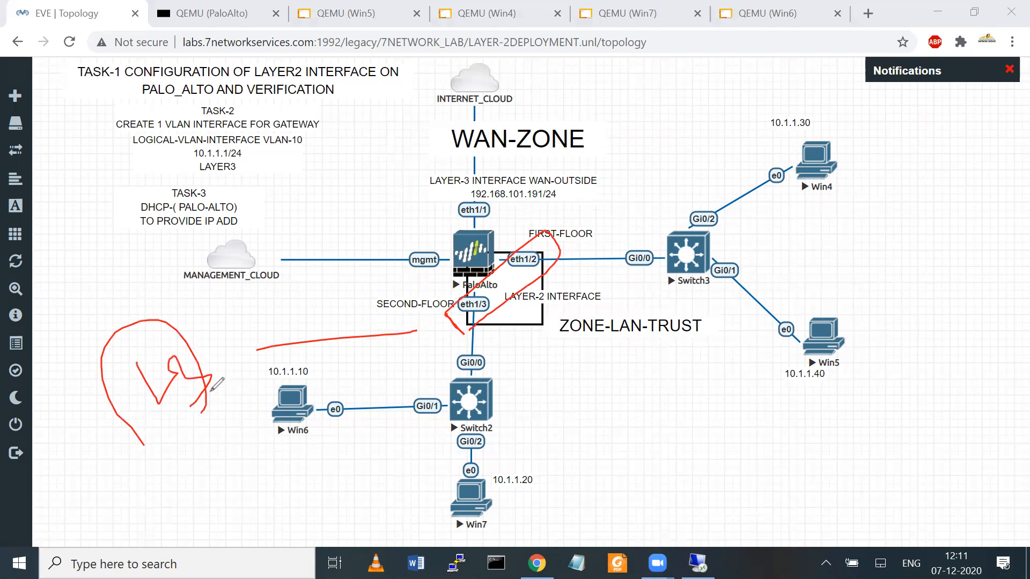
{"action": "left_click", "coordinate": [384, 272]}
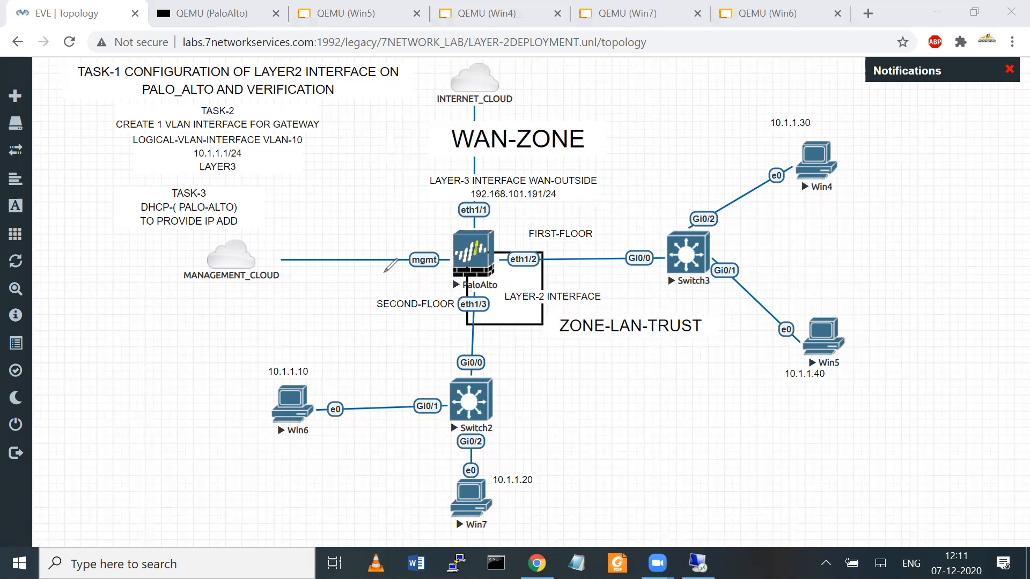
Step: In Device Management general settings, save hostname L2-FW and banner 'THIS IS LAYER-2 DEPLOYMENT'
{"action": "left_click", "coordinate": [698, 563]}
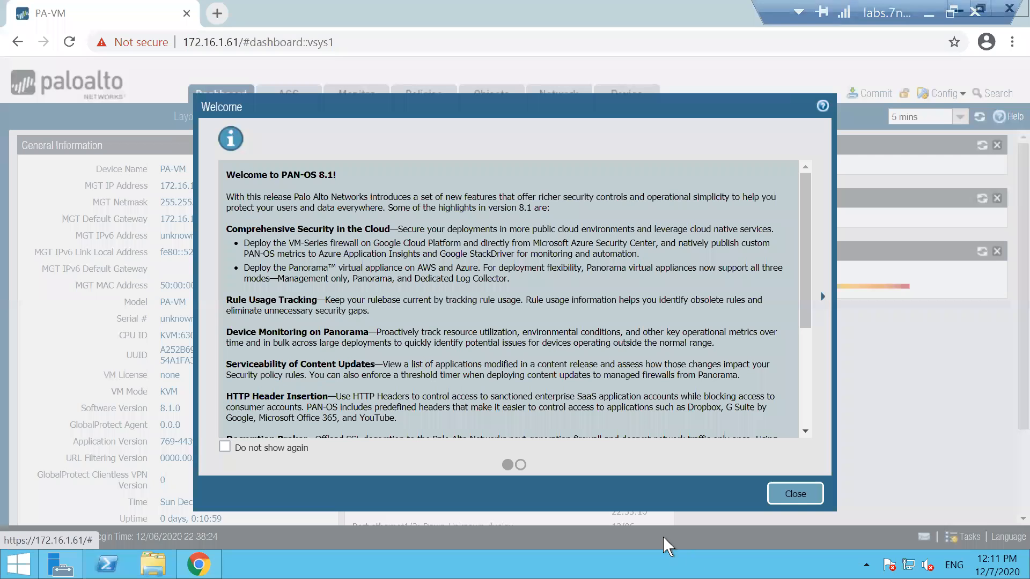
{"action": "left_click", "coordinate": [780, 492]}
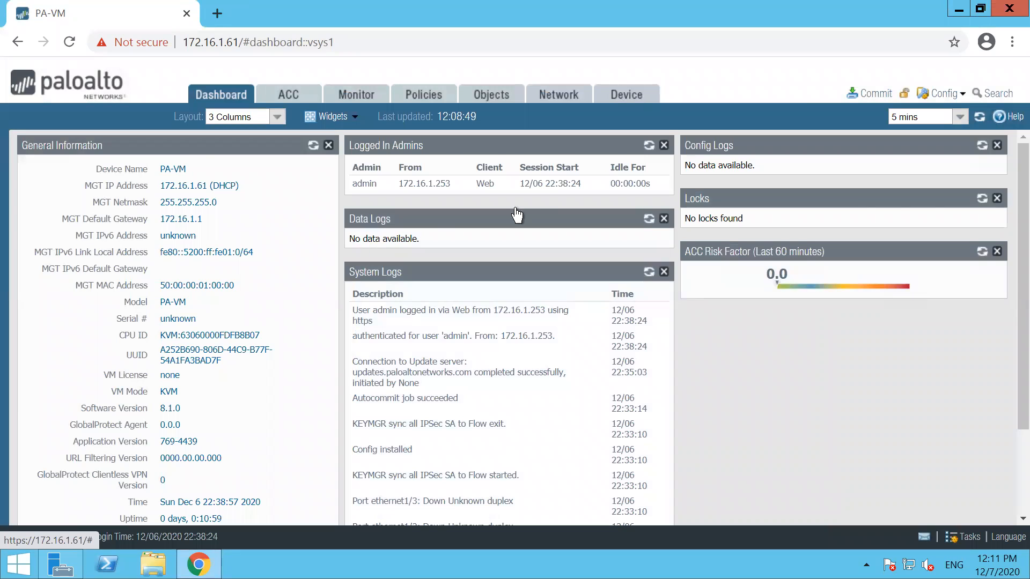
{"action": "left_click", "coordinate": [627, 96]}
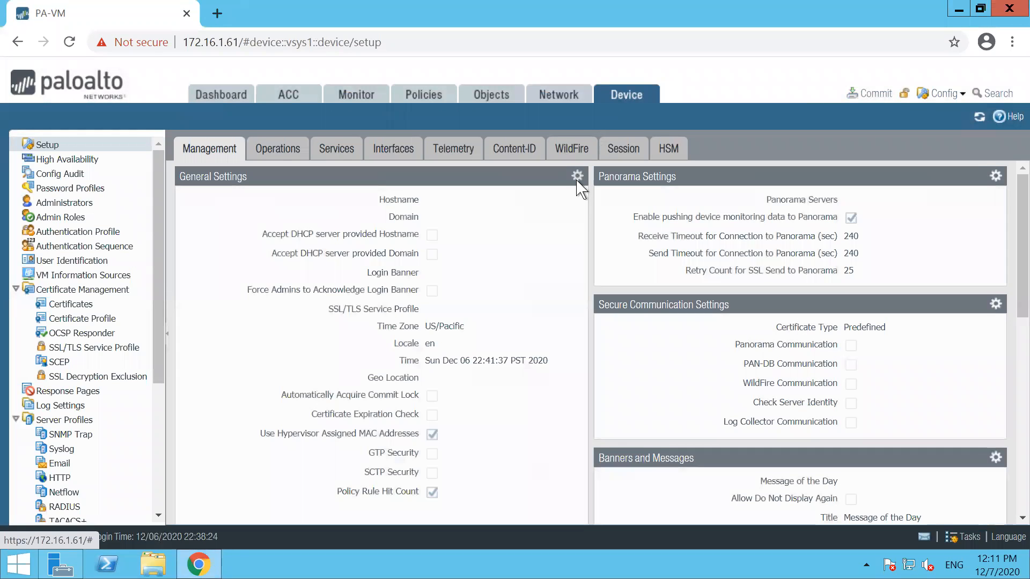
{"action": "left_click", "coordinate": [577, 176]}
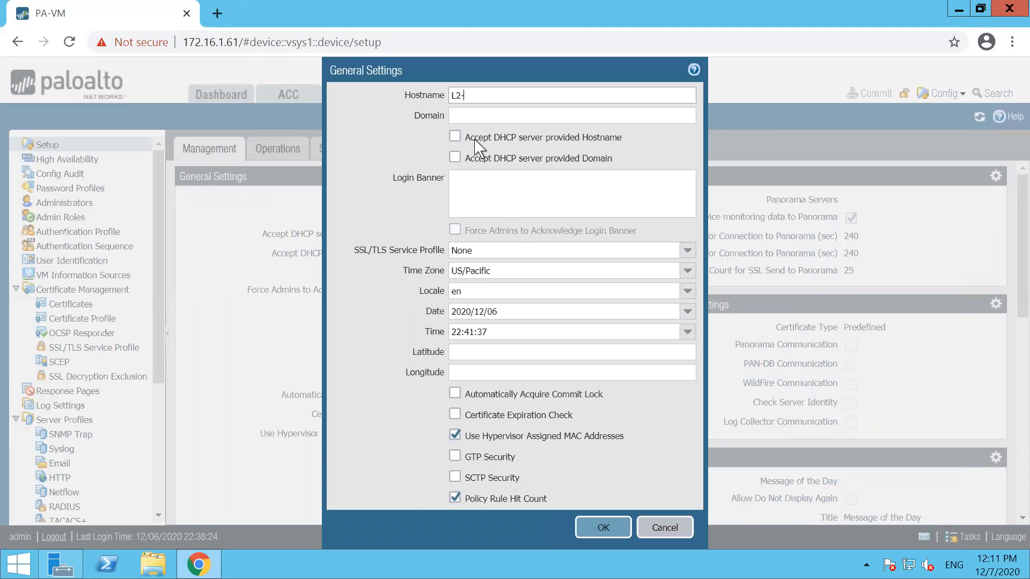
{"action": "left_click", "coordinate": [476, 202]}
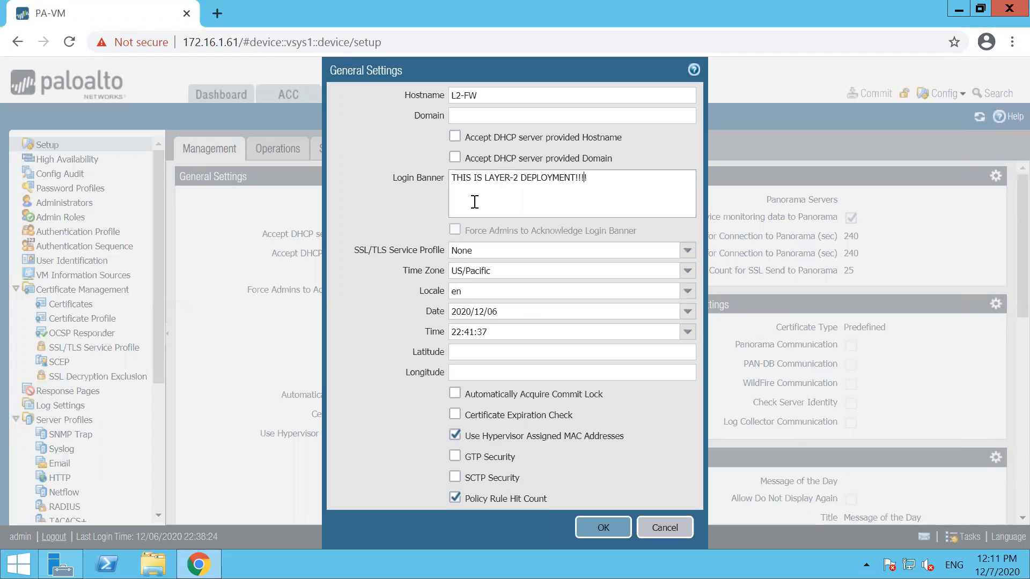
{"action": "type", "text": "!!!!!!!!1"}
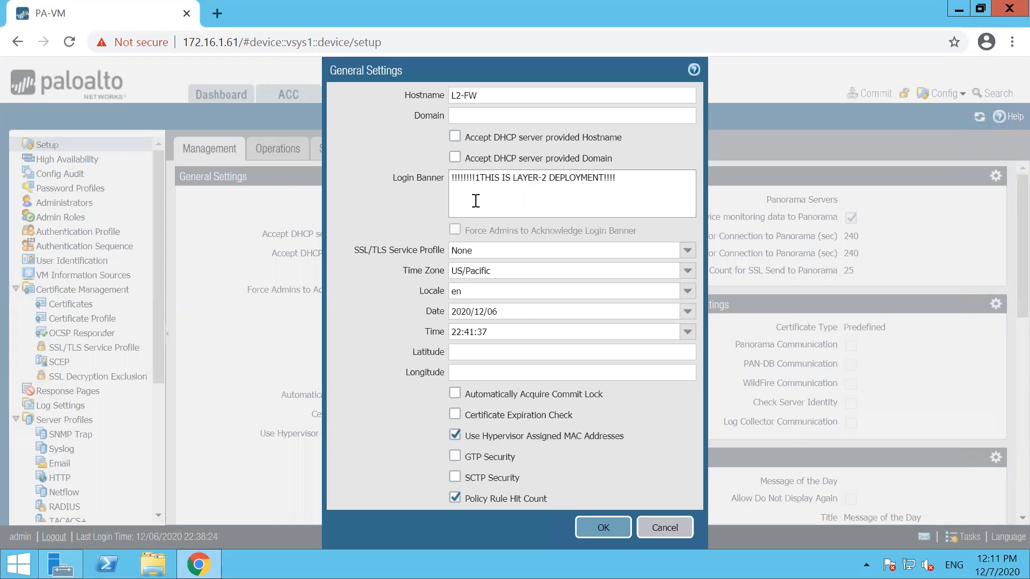
{"action": "key", "text": "BackSpace"}
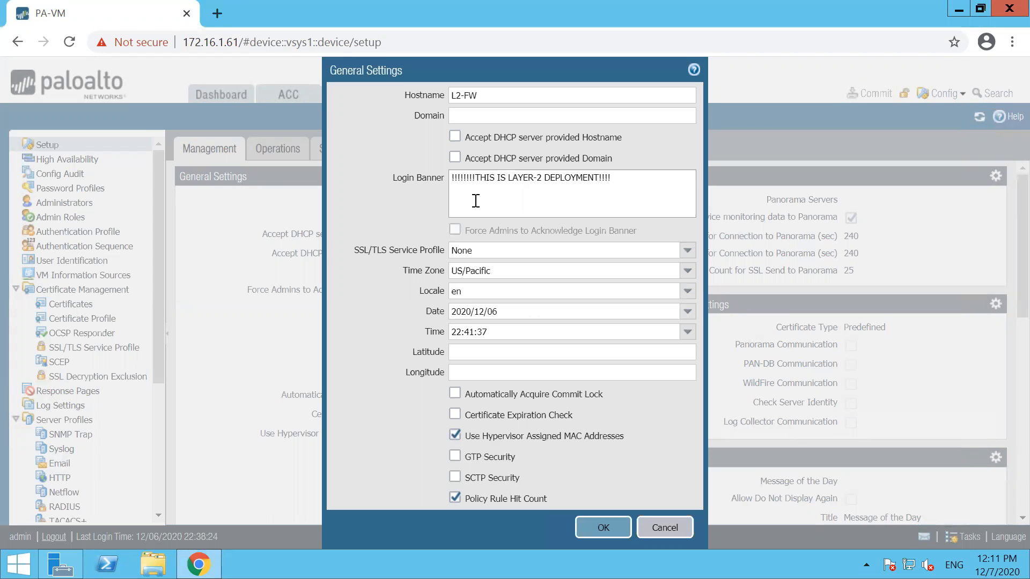
{"action": "left_click", "coordinate": [589, 526]}
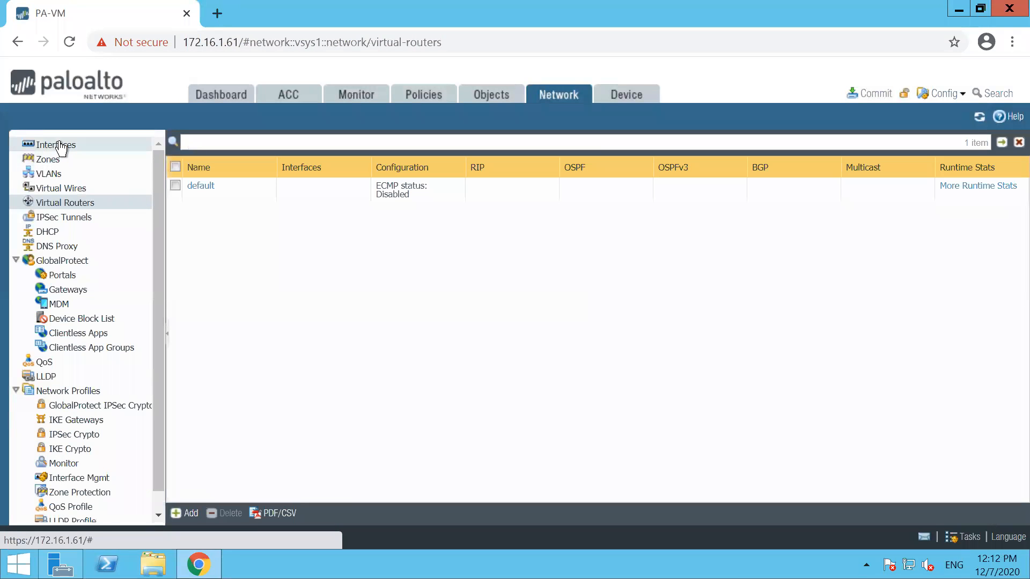
Step: Start a new security zone under Network > Zones with type Layer2
{"action": "left_click", "coordinate": [58, 145]}
{"action": "left_click", "coordinate": [49, 159]}
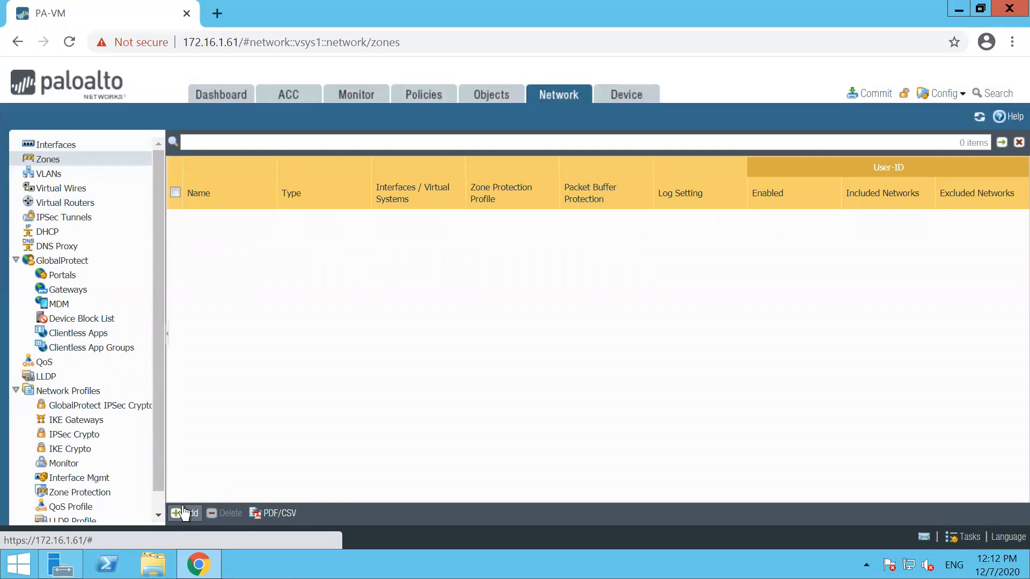
{"action": "left_click", "coordinate": [178, 513]}
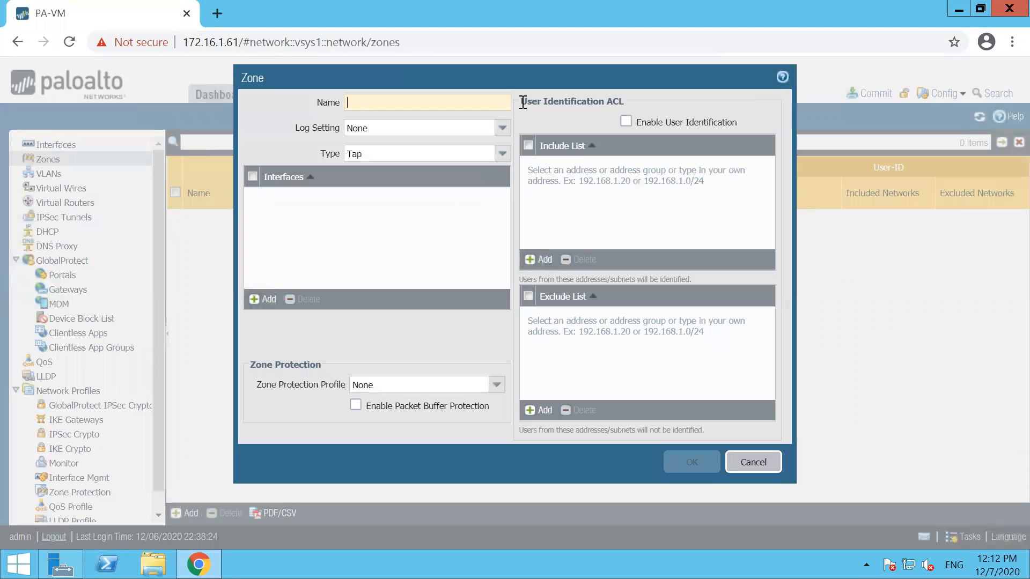
{"action": "left_click_drag", "start_coordinate": [335, 145], "coordinate": [331, 168]}
{"action": "key", "text": "ctrl+z"}
{"action": "left_click", "coordinate": [503, 154]}
{"action": "left_click", "coordinate": [381, 202]}
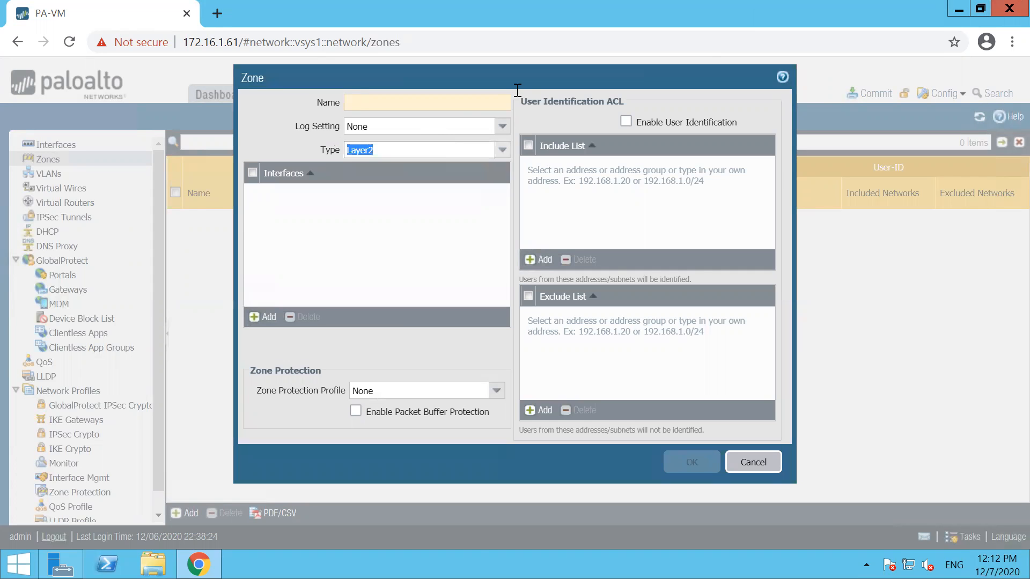
{"action": "left_click", "coordinate": [932, 8]}
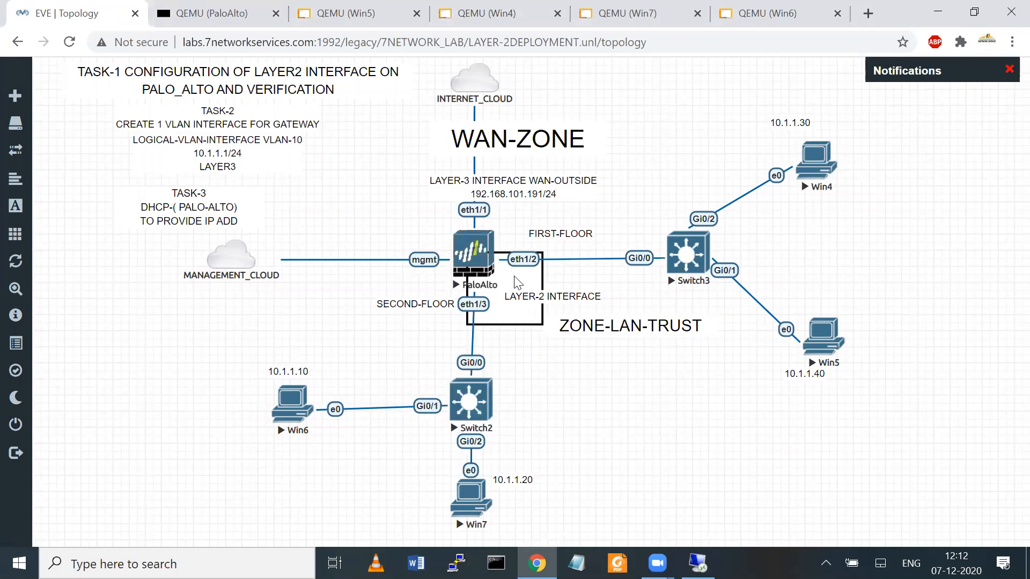
{"action": "left_click", "coordinate": [697, 563]}
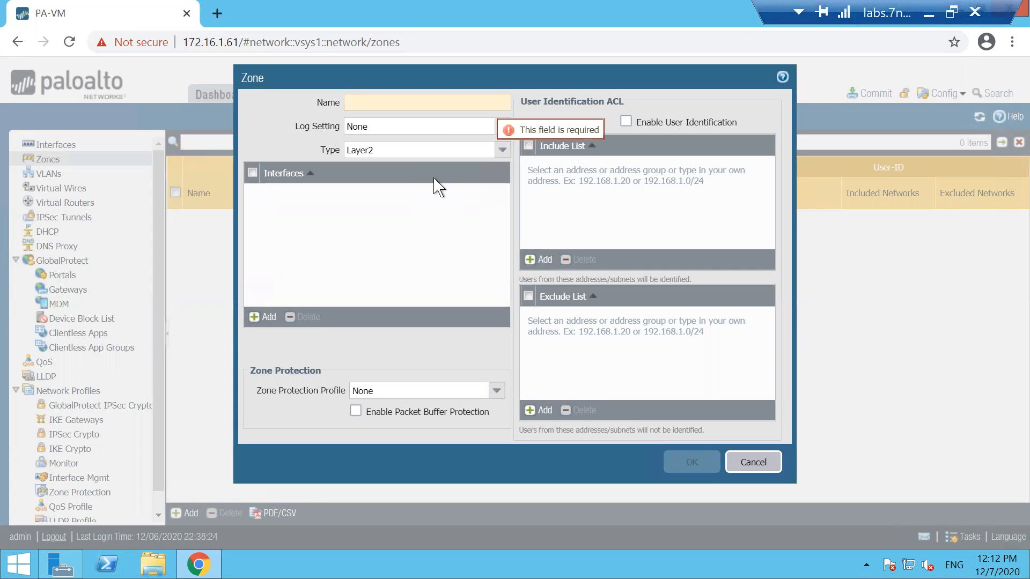
Step: Name the zone L2-LAN-ZONE and leave its interface list empty
{"action": "type", "text": "LA"}
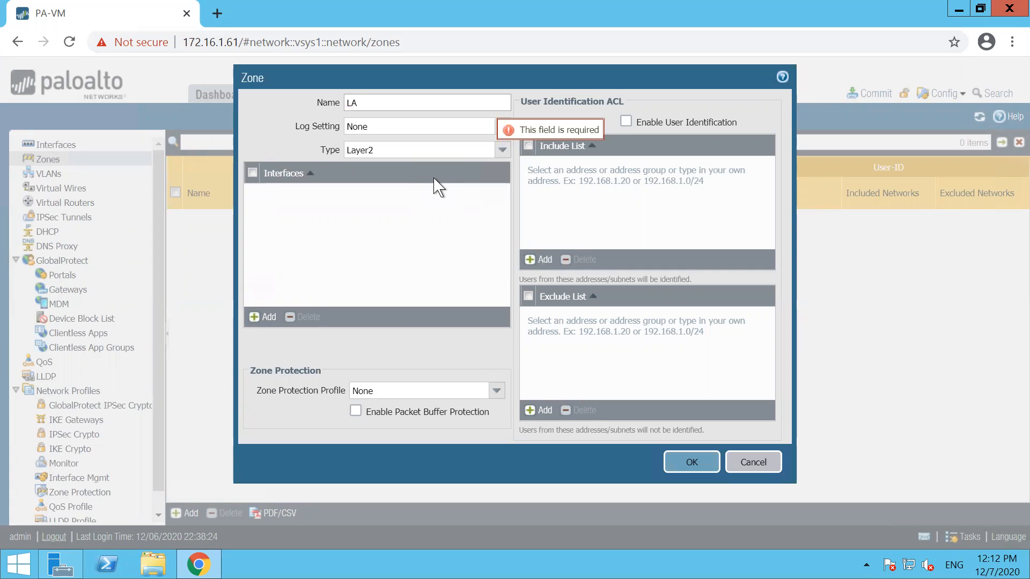
{"action": "key", "text": "BackSpace"}
{"action": "type", "text": "LAN-TRUSTL2-ZONE"}
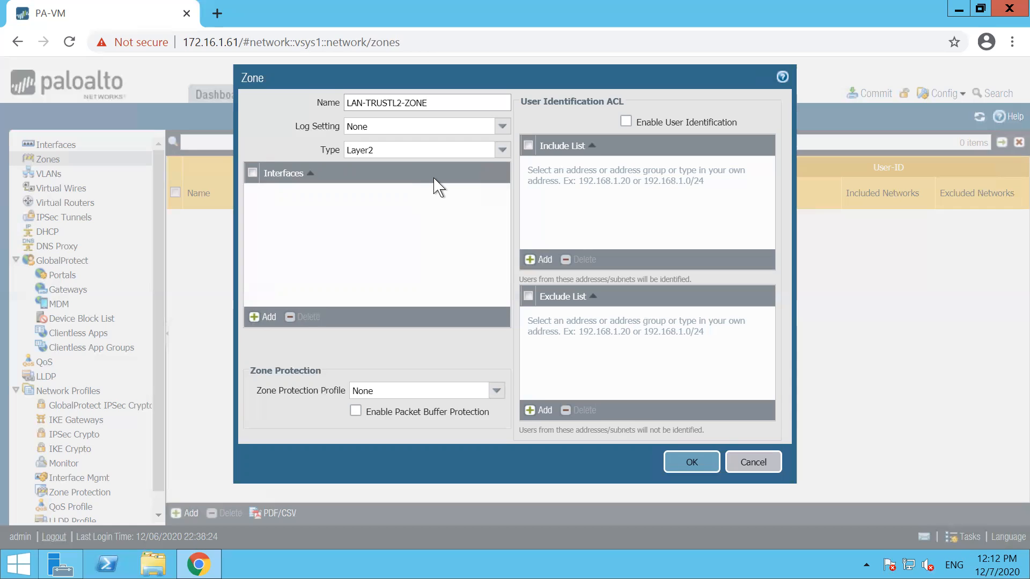
{"action": "key", "text": "BackSpace"}
{"action": "key", "text": "BackSpace"}
{"action": "key", "text": "BackSpace"}
{"action": "key", "text": "BackSpace"}
{"action": "key", "text": "BackSpace"}
{"action": "key", "text": "BackSpace"}
{"action": "key", "text": "BackSpace"}
{"action": "key", "text": "BackSpace"}
{"action": "key", "text": "BackSpace"}
{"action": "type", "text": "-LAN-"}
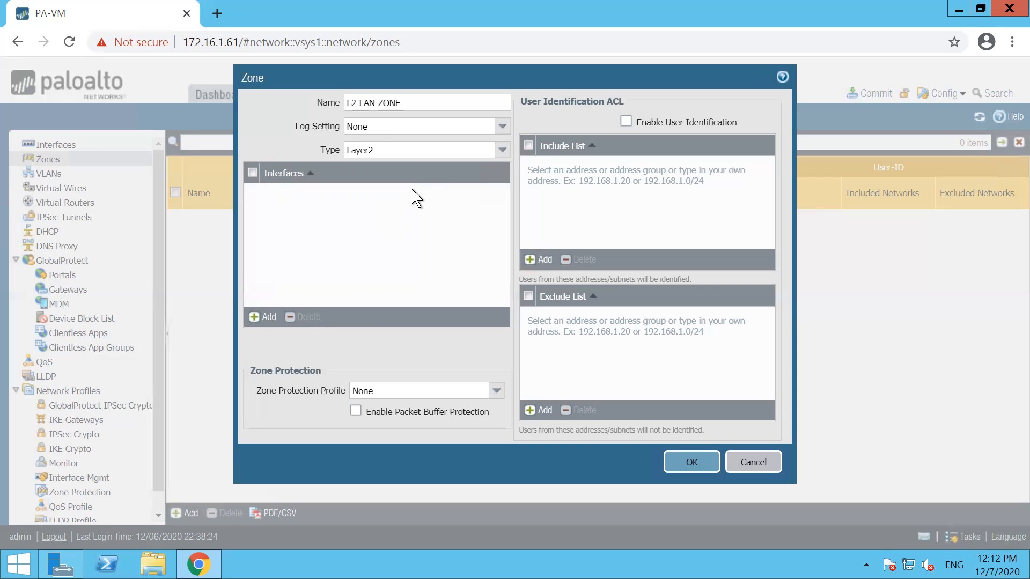
{"action": "left_click", "coordinate": [411, 189]}
{"action": "left_click", "coordinate": [268, 318]}
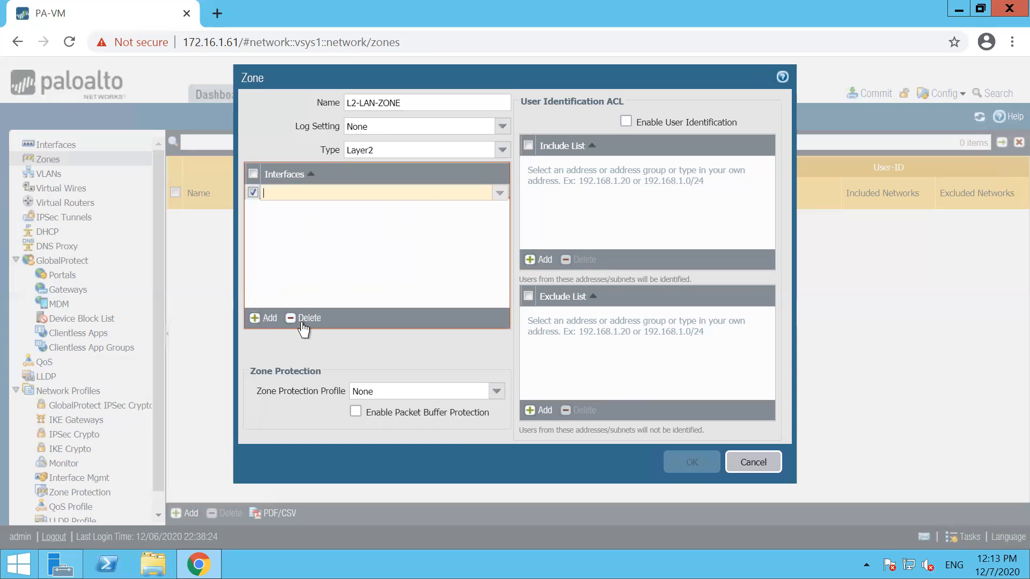
{"action": "left_click", "coordinate": [303, 319]}
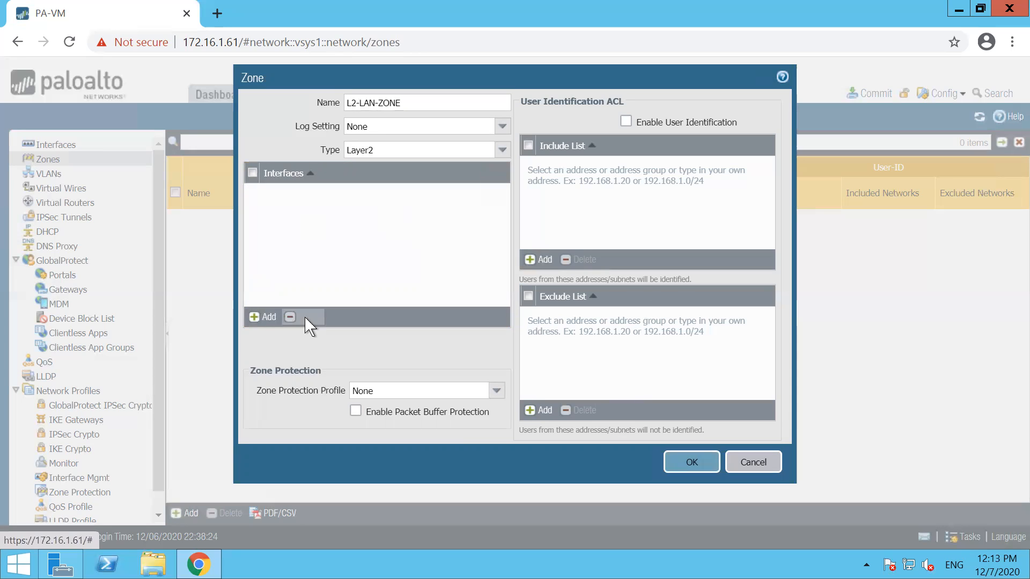
Step: Save the L2-LAN-ZONE zone and change ethernet1/3 to a Layer2 interface
{"action": "left_click", "coordinate": [681, 463]}
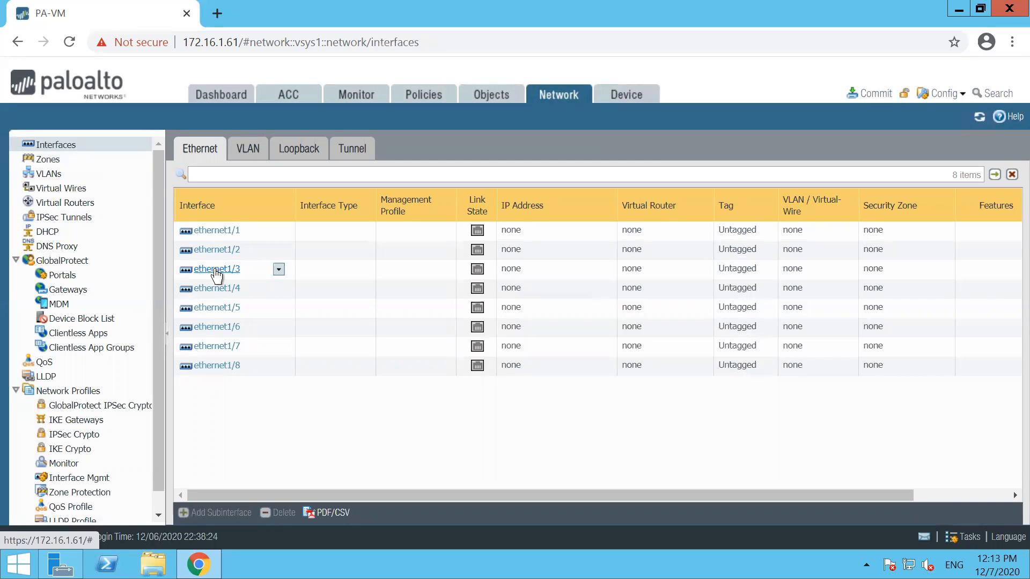
{"action": "left_click", "coordinate": [215, 270]}
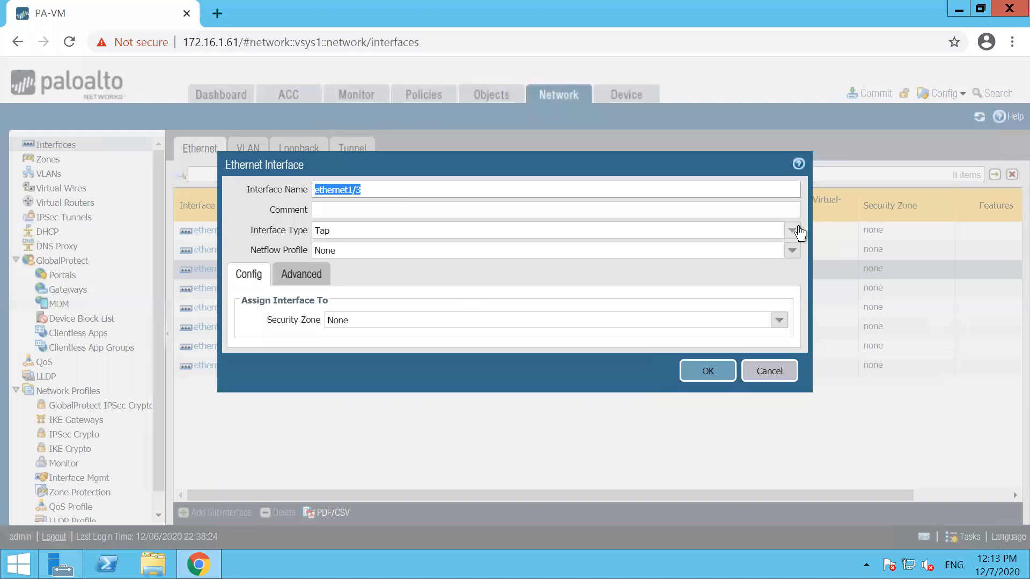
{"action": "left_click", "coordinate": [792, 230]}
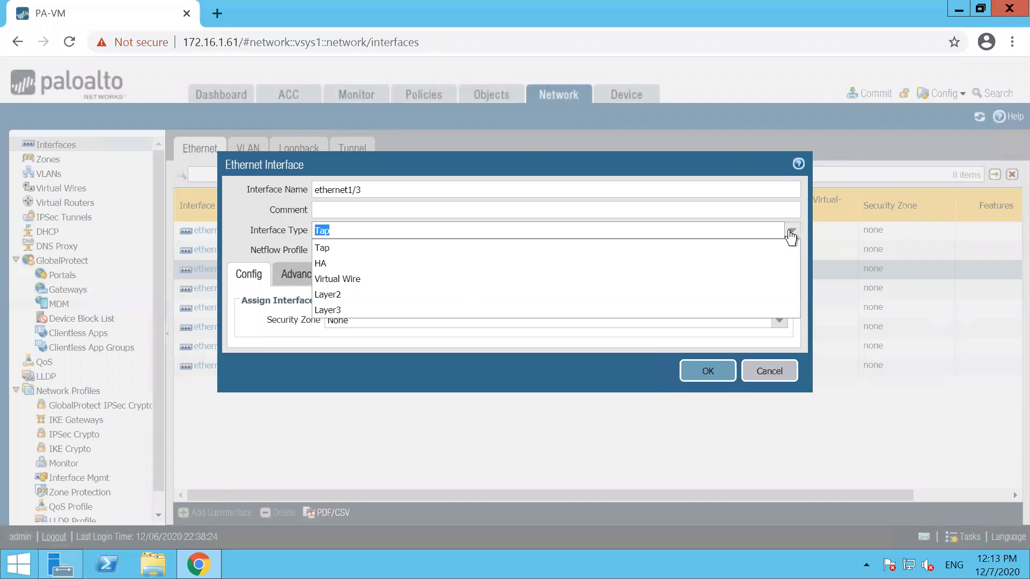
{"action": "left_click", "coordinate": [329, 295]}
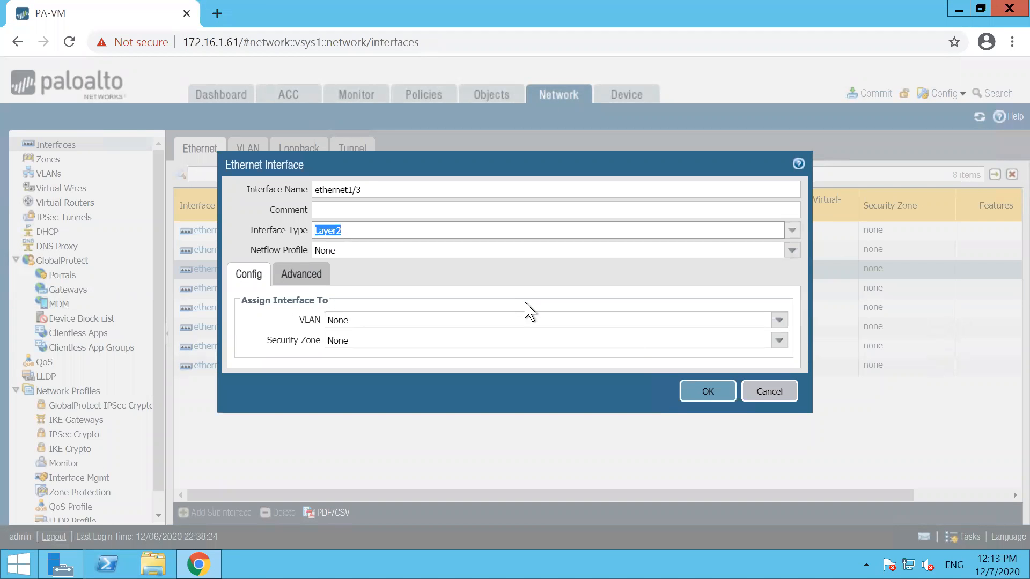
{"action": "left_click", "coordinate": [709, 395]}
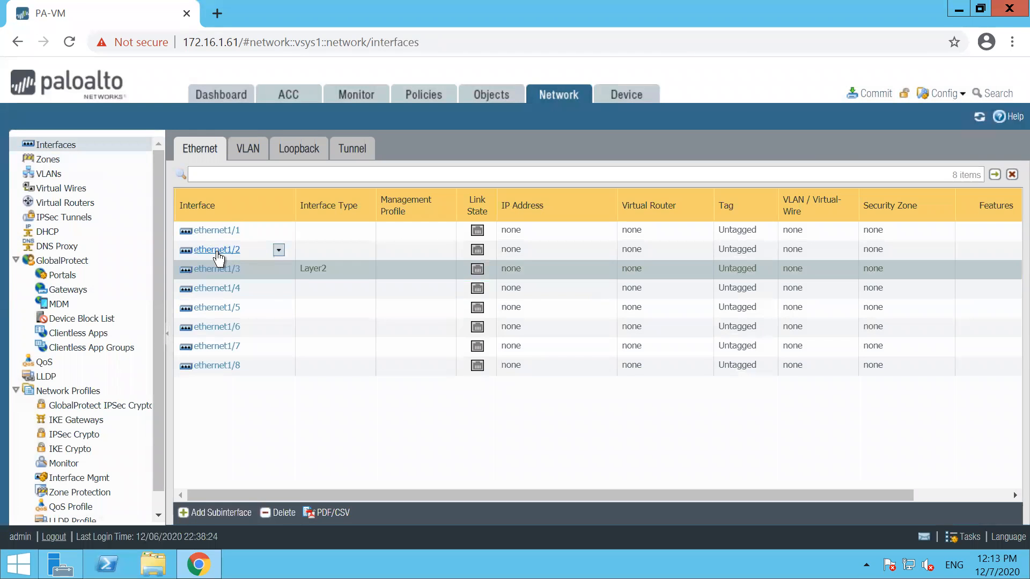
Step: Set ethernet1/2's interface type to Layer2 and save it
{"action": "left_click", "coordinate": [215, 250]}
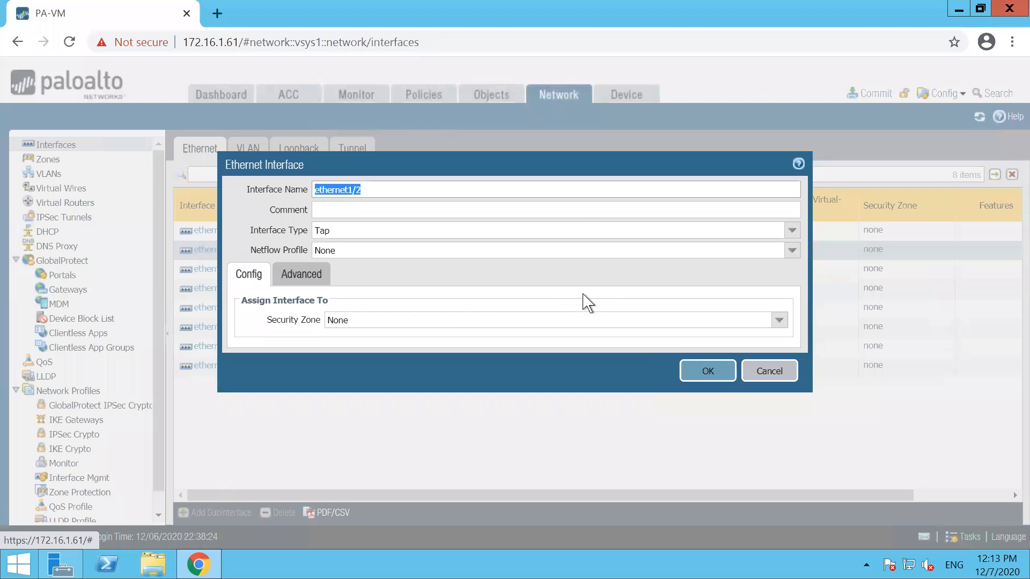
{"action": "left_click", "coordinate": [791, 230]}
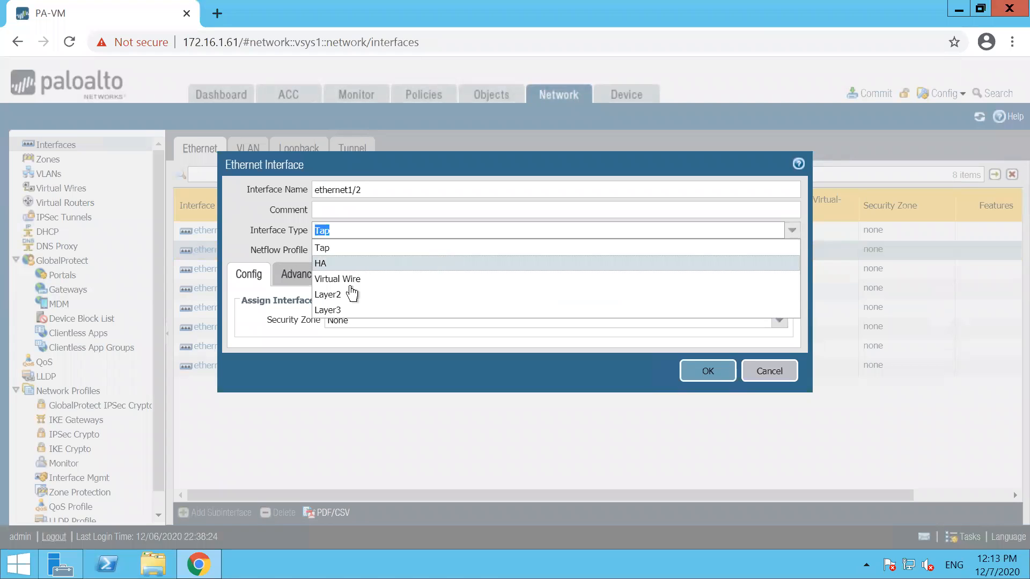
{"action": "left_click", "coordinate": [339, 310]}
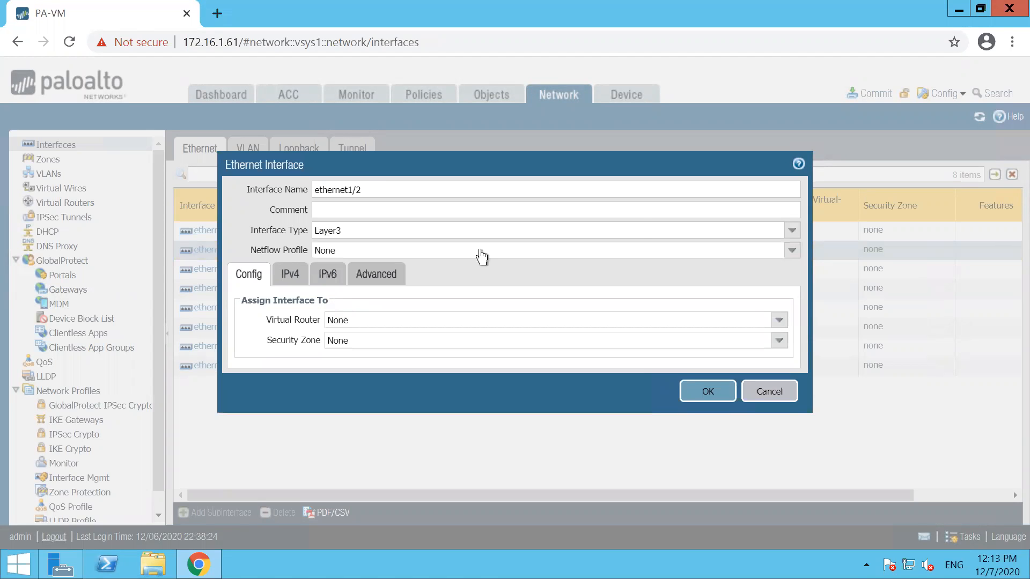
{"action": "left_click", "coordinate": [792, 231]}
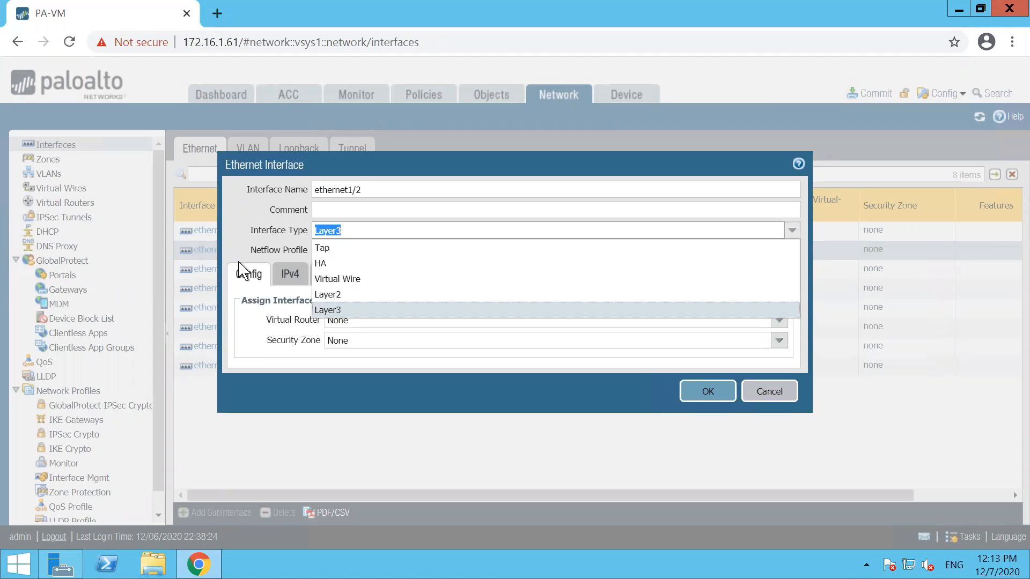
{"action": "left_click", "coordinate": [320, 295]}
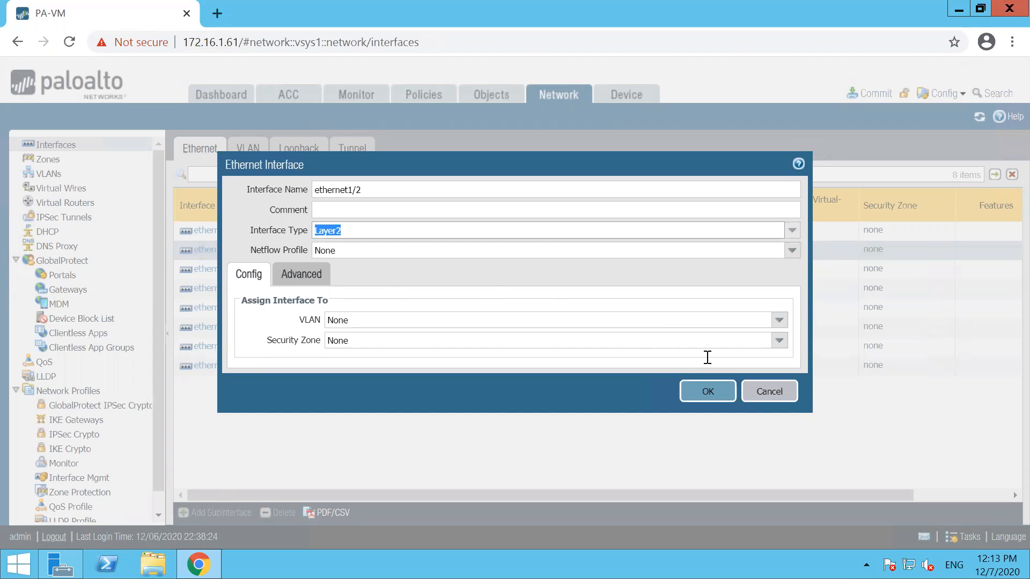
{"action": "left_click", "coordinate": [716, 391]}
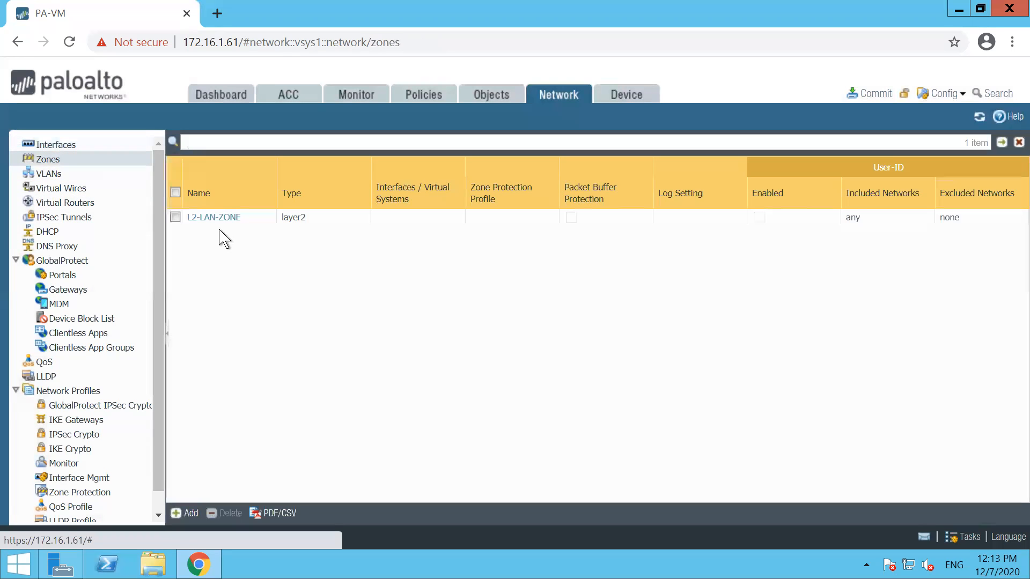
Step: Add ethernet1/2 and ethernet1/3 to L2-LAN-ZONE, then review the Ethernet list and VLANs
{"action": "left_click", "coordinate": [211, 221]}
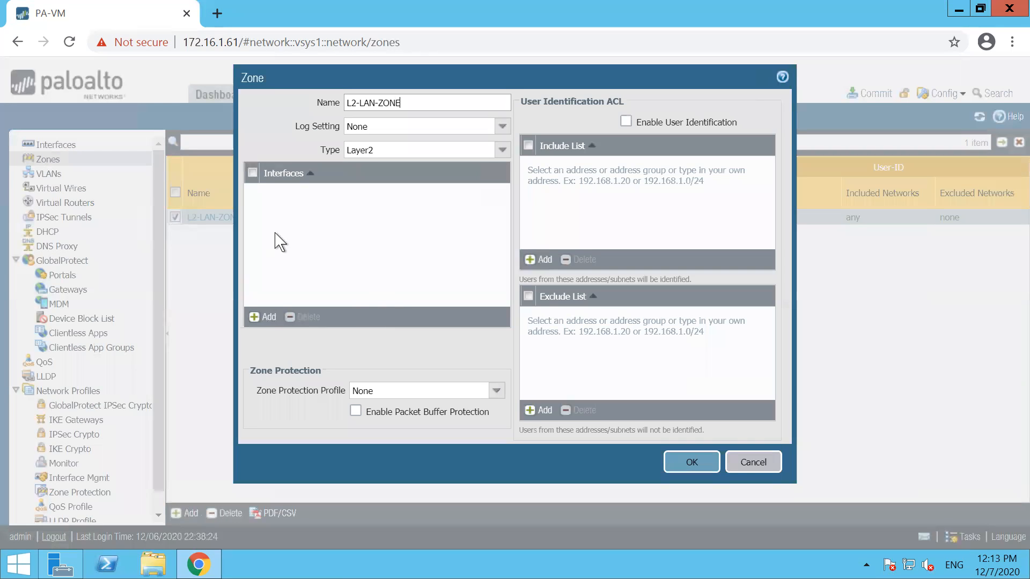
{"action": "left_click", "coordinate": [262, 317]}
{"action": "left_click", "coordinate": [303, 210]}
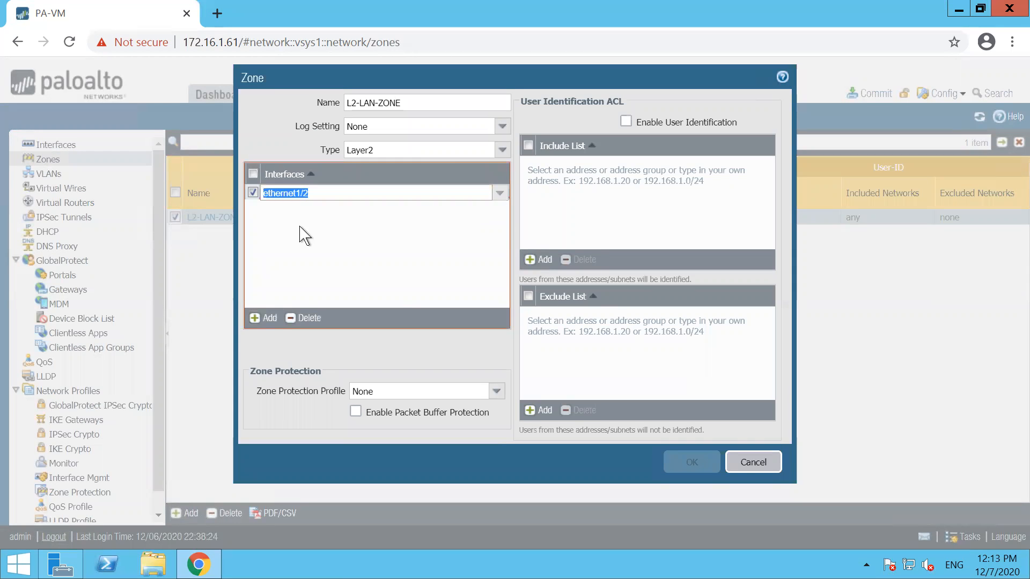
{"action": "left_click", "coordinate": [262, 316]}
{"action": "left_click", "coordinate": [302, 240]}
{"action": "left_click", "coordinate": [691, 462]}
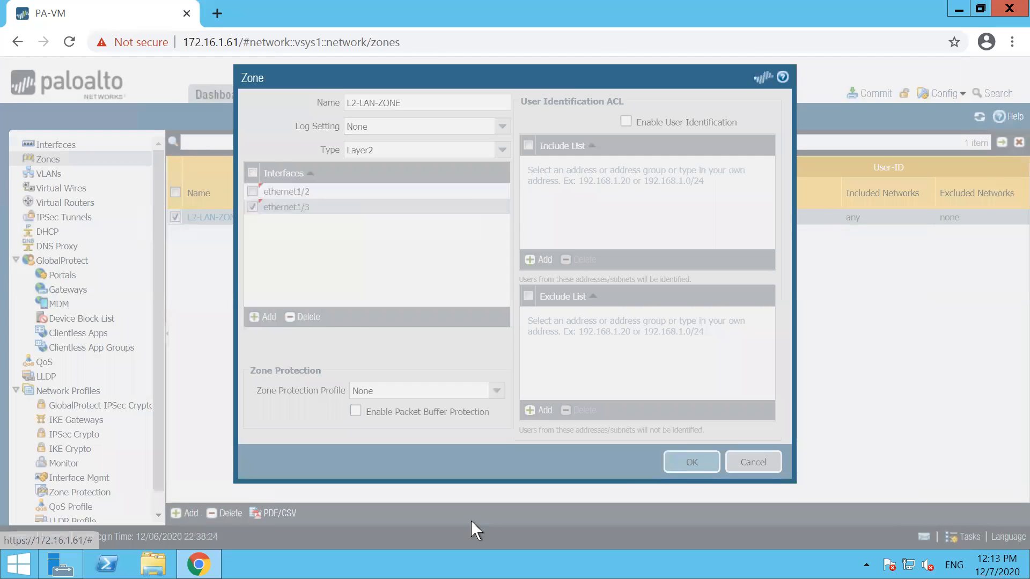
{"action": "left_click", "coordinate": [52, 144]}
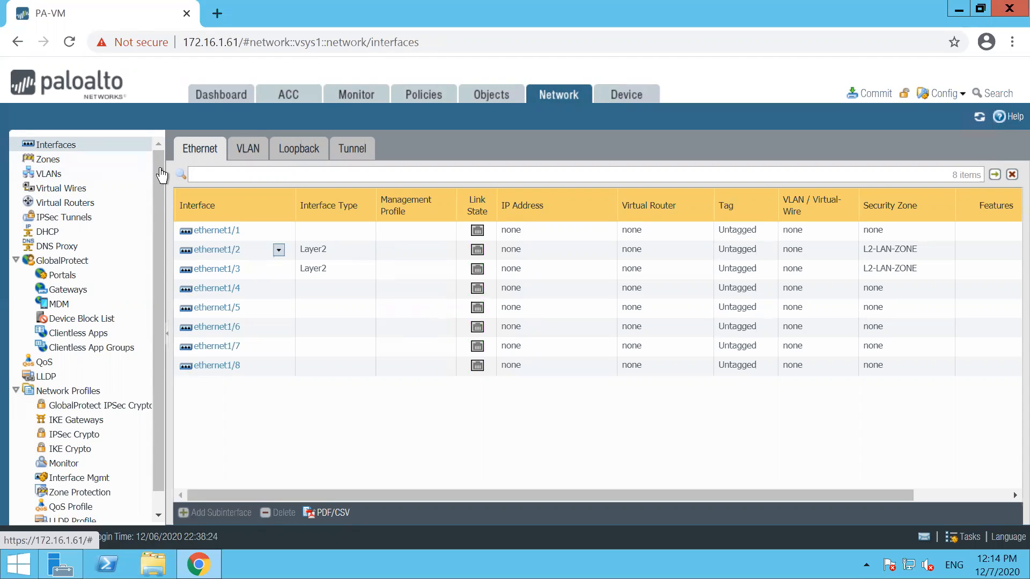
{"action": "left_click", "coordinate": [55, 174]}
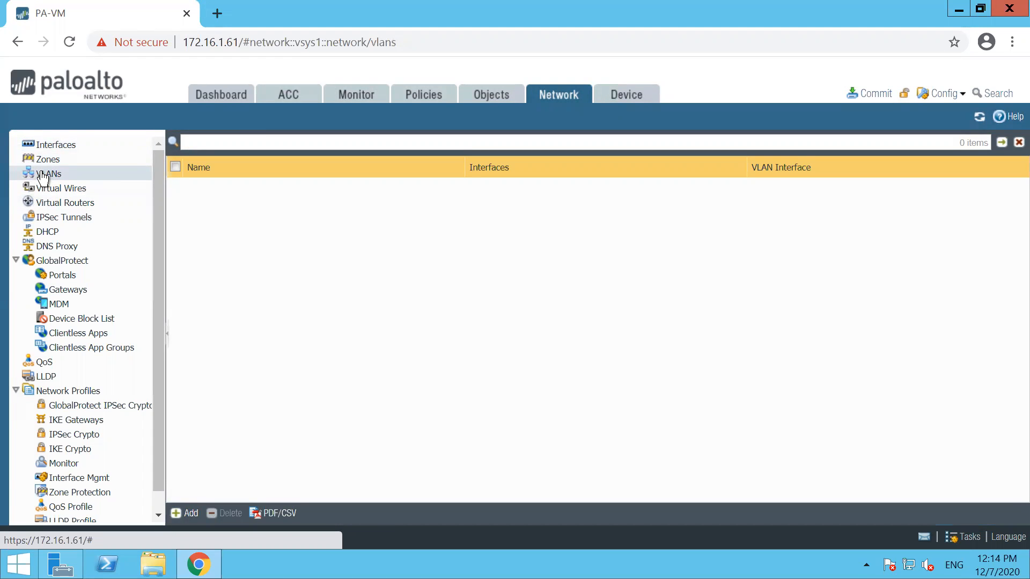
Step: Create VLAN L2-GROUP holding ethernet1/2 and ethernet1/3, then minimize the firewall session
{"action": "left_click", "coordinate": [183, 512]}
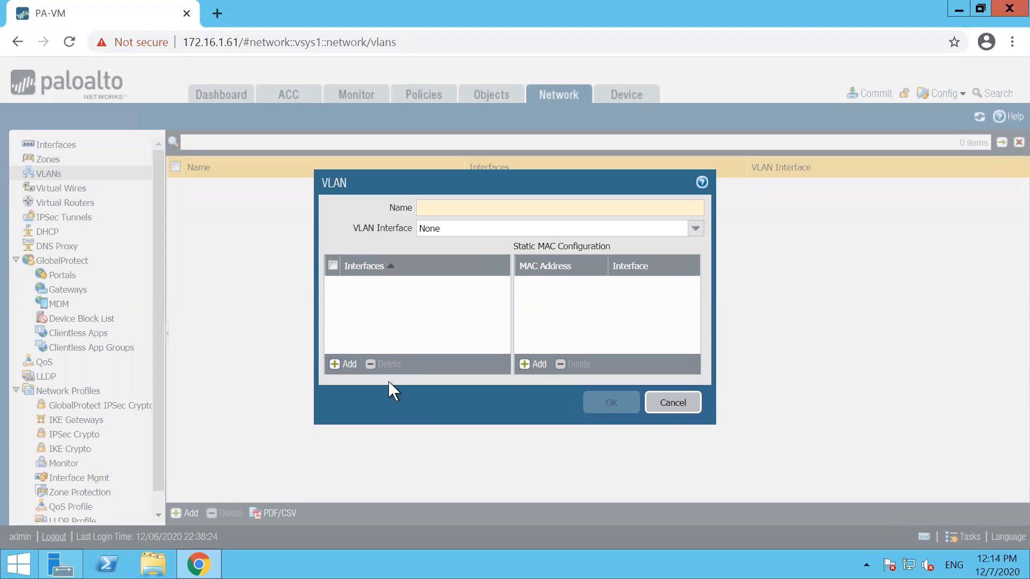
{"action": "type", "text": "L2-GROUP"}
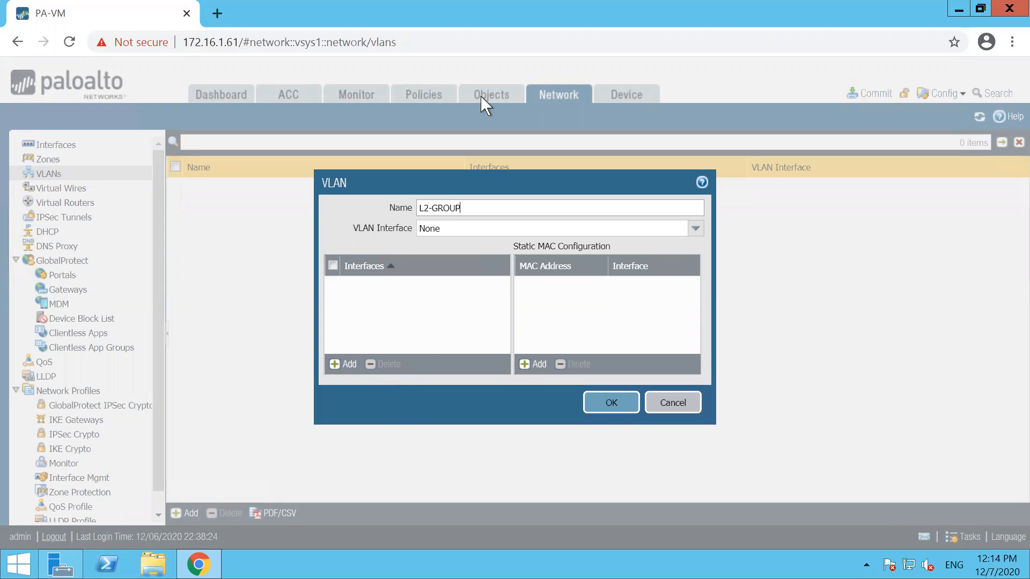
{"action": "mouse_move", "coordinate": [343, 281]}
{"action": "left_mouse_down"}
{"action": "mouse_move", "coordinate": [403, 280]}
{"action": "mouse_move", "coordinate": [397, 340]}
{"action": "mouse_move", "coordinate": [368, 352]}
{"action": "mouse_move", "coordinate": [348, 273]}
{"action": "mouse_move", "coordinate": [399, 264]}
{"action": "mouse_move", "coordinate": [406, 343]}
{"action": "mouse_move", "coordinate": [352, 315]}
{"action": "mouse_move", "coordinate": [384, 265]}
{"action": "mouse_move", "coordinate": [414, 323]}
{"action": "mouse_move", "coordinate": [370, 350]}
{"action": "mouse_move", "coordinate": [346, 293]}
{"action": "mouse_move", "coordinate": [360, 354]}
{"action": "left_mouse_up"}
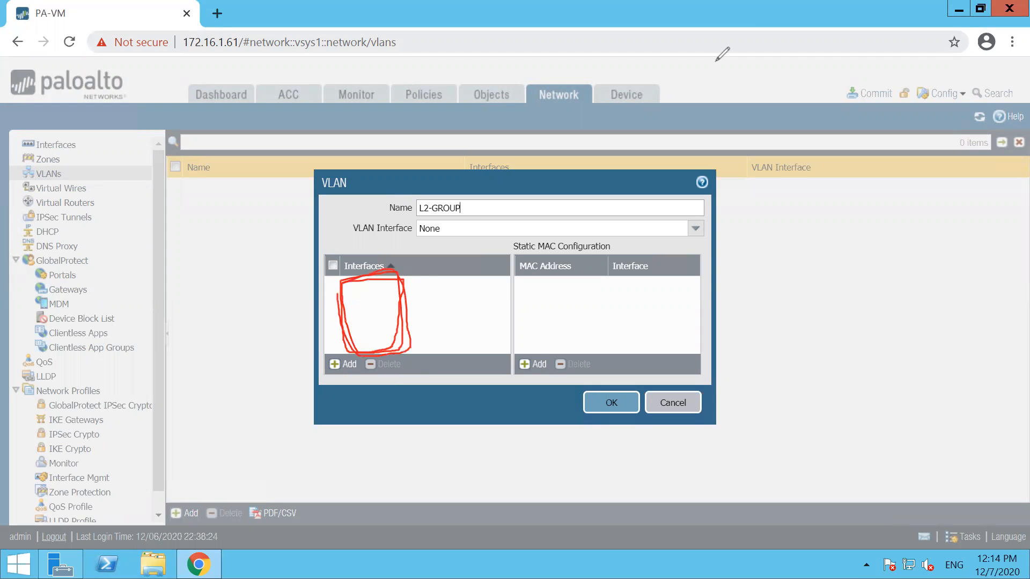
{"action": "key", "text": "Escape"}
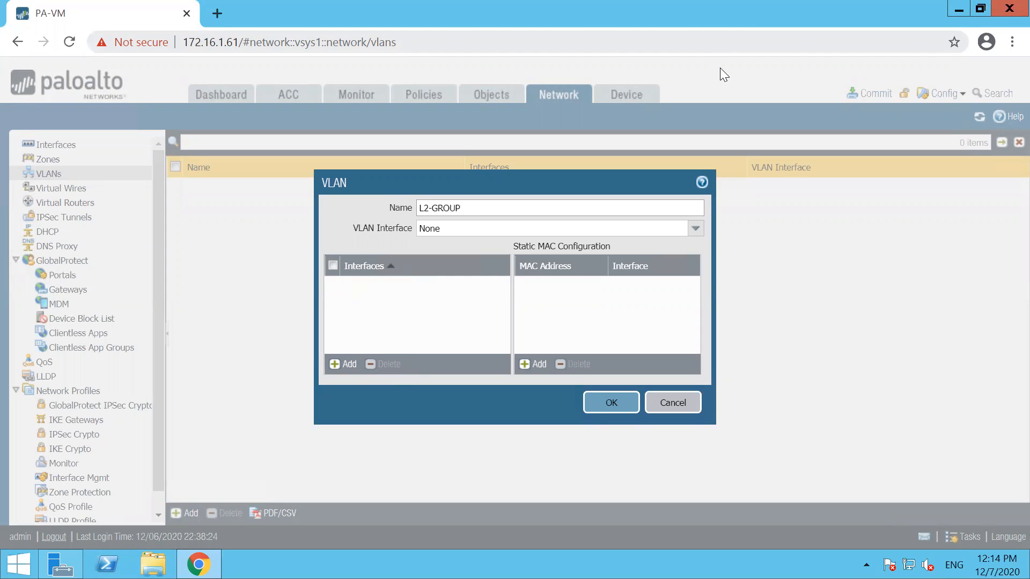
{"action": "left_click", "coordinate": [347, 364]}
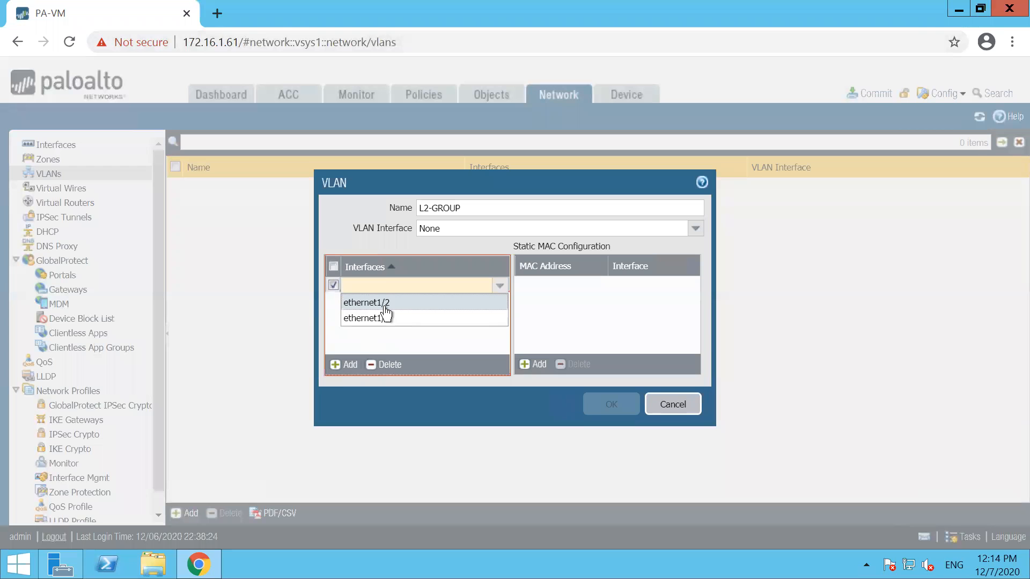
{"action": "left_click", "coordinate": [385, 303]}
{"action": "left_click", "coordinate": [347, 364]}
{"action": "left_click", "coordinate": [376, 332]}
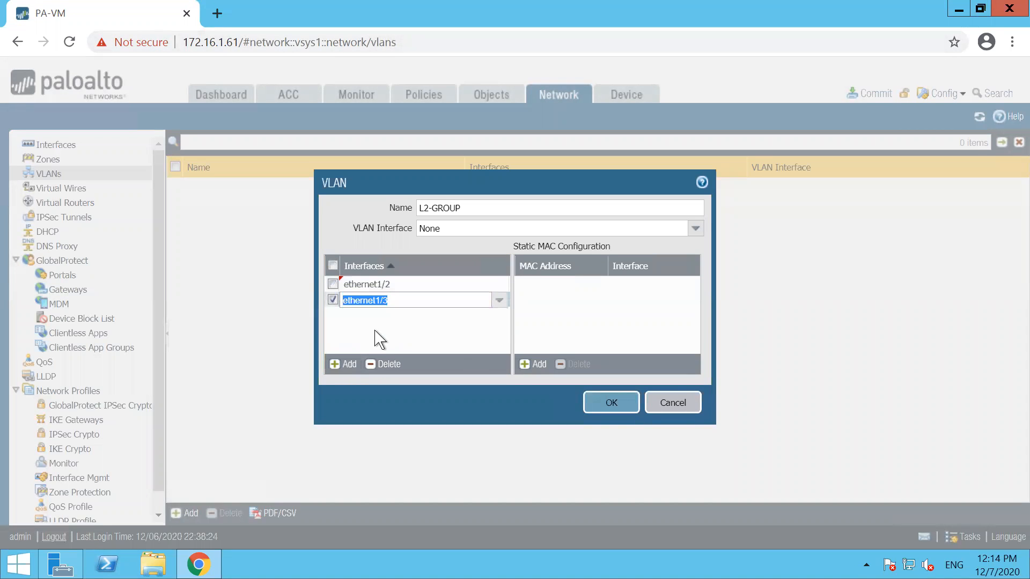
{"action": "left_click", "coordinate": [600, 403]}
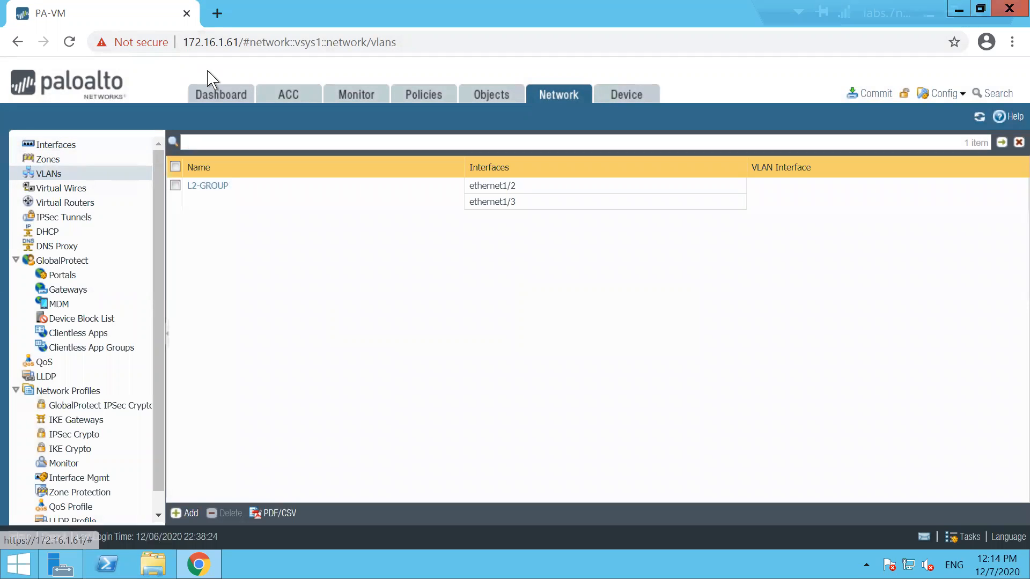
{"action": "left_click", "coordinate": [929, 11]}
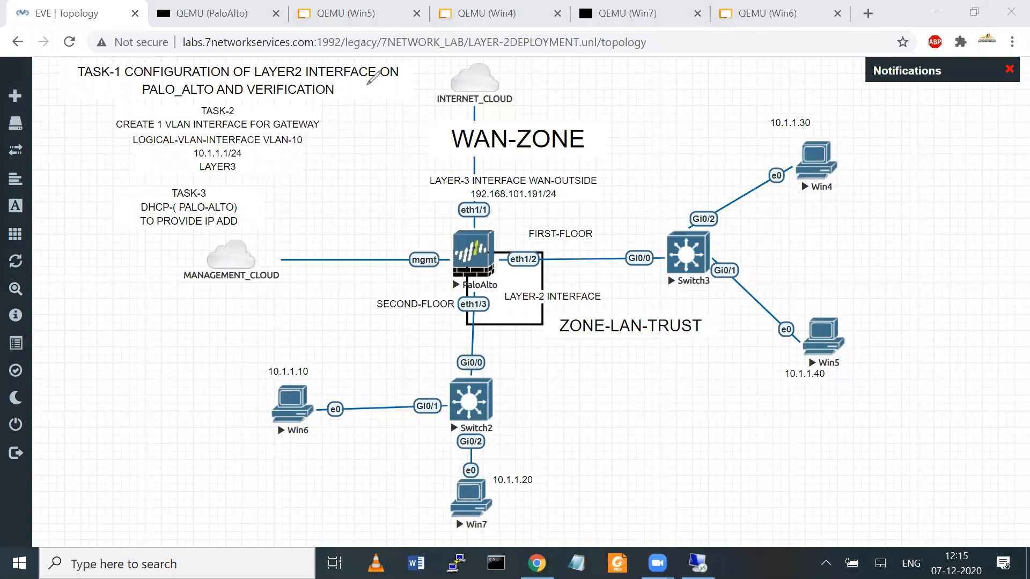
Step: Underline the Task-1 and PALO_ALTO AND VERIFICATION titles, clear them, and restore the firewall window
{"action": "left_click_drag", "start_coordinate": [316, 83], "coordinate": [428, 77]}
{"action": "left_click_drag", "start_coordinate": [151, 106], "coordinate": [283, 105]}
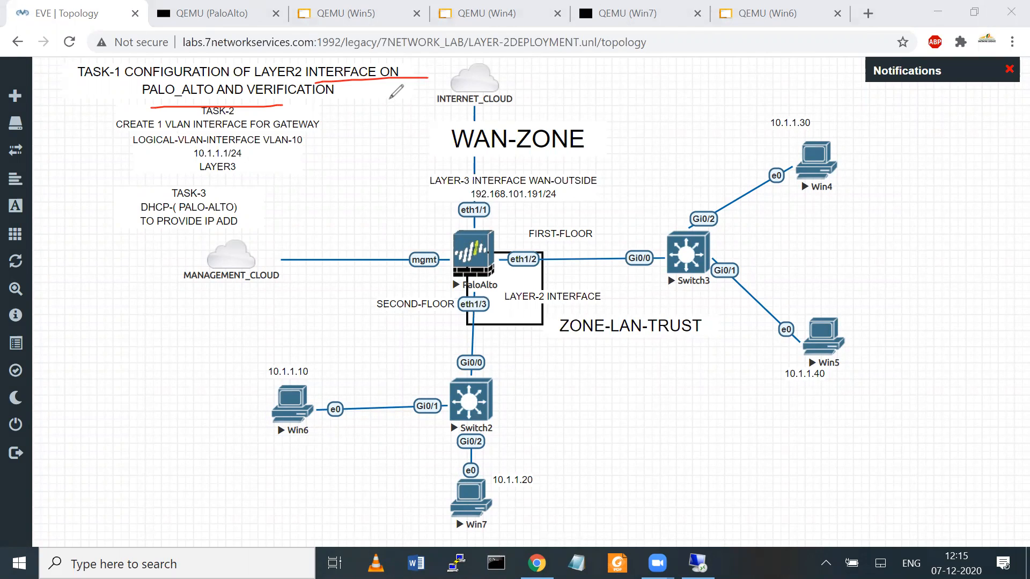
{"action": "left_click", "coordinate": [642, 21]}
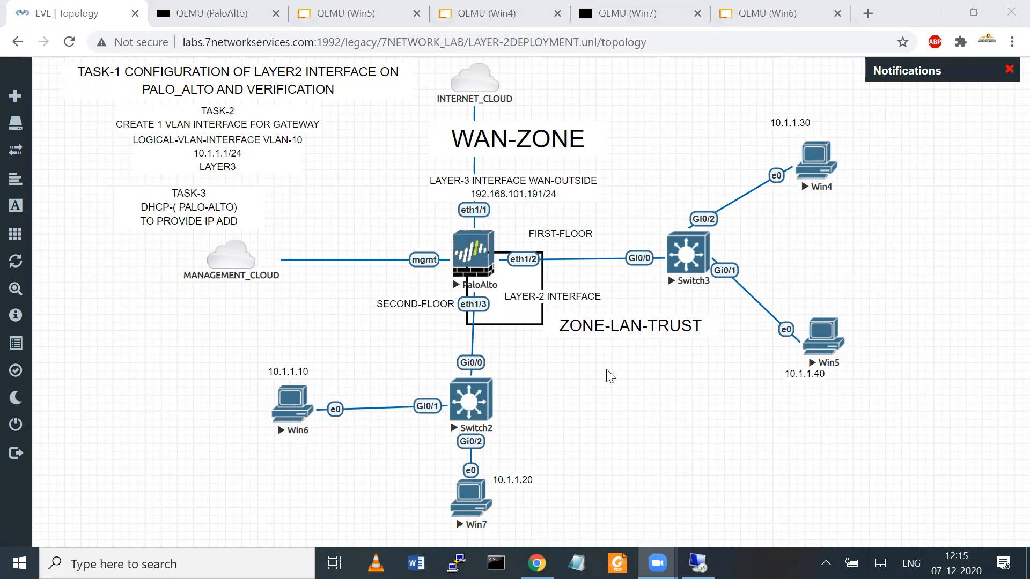
{"action": "left_click", "coordinate": [697, 563]}
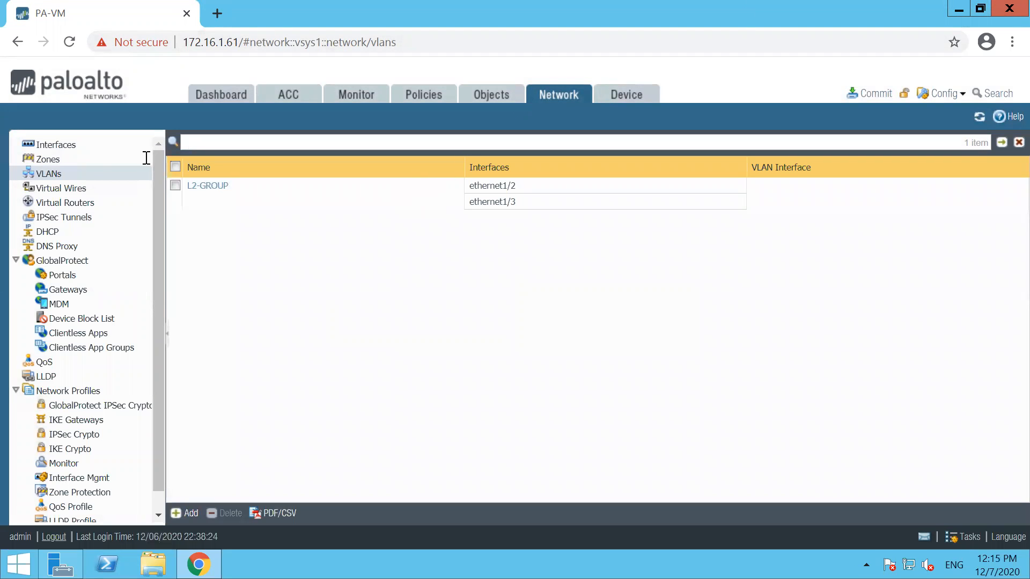
Step: Open ethernet1/2 to highlight its L2-GROUP VLAN assignment, then cancel without changes
{"action": "left_click", "coordinate": [55, 145]}
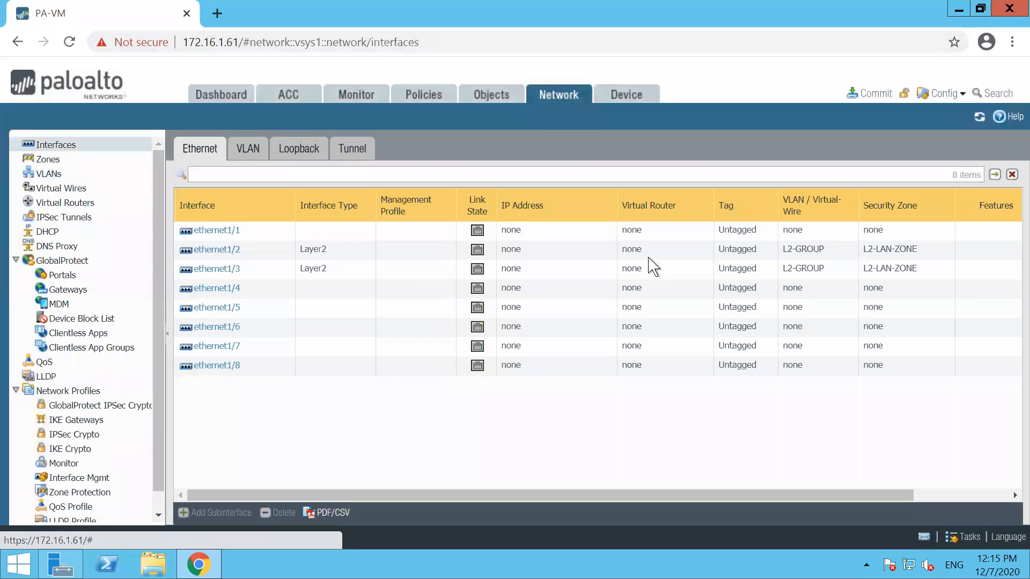
{"action": "left_click", "coordinate": [220, 252]}
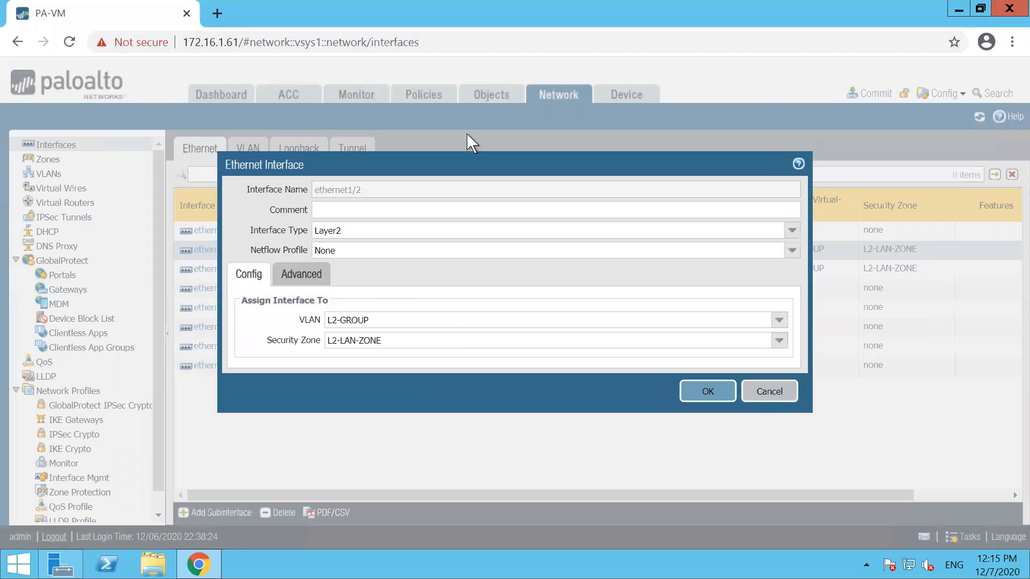
{"action": "key", "text": "ctrl+shift+d"}
{"action": "left_click_drag", "start_coordinate": [305, 337], "coordinate": [309, 336]}
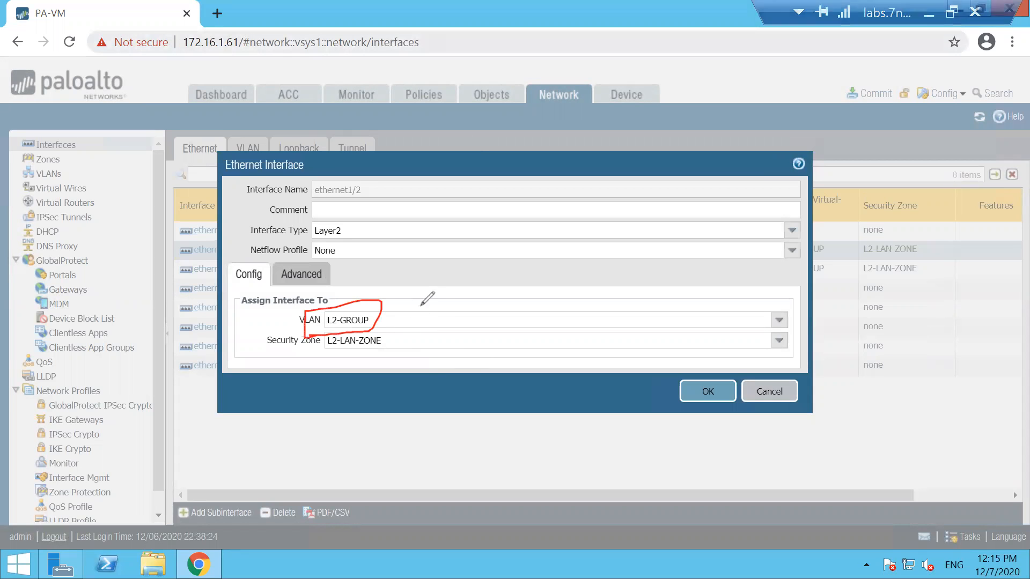
{"action": "left_click_drag", "start_coordinate": [503, 230], "coordinate": [561, 319]}
{"action": "left_click_drag", "start_coordinate": [544, 283], "coordinate": [604, 279]}
{"action": "key", "text": "Escape"}
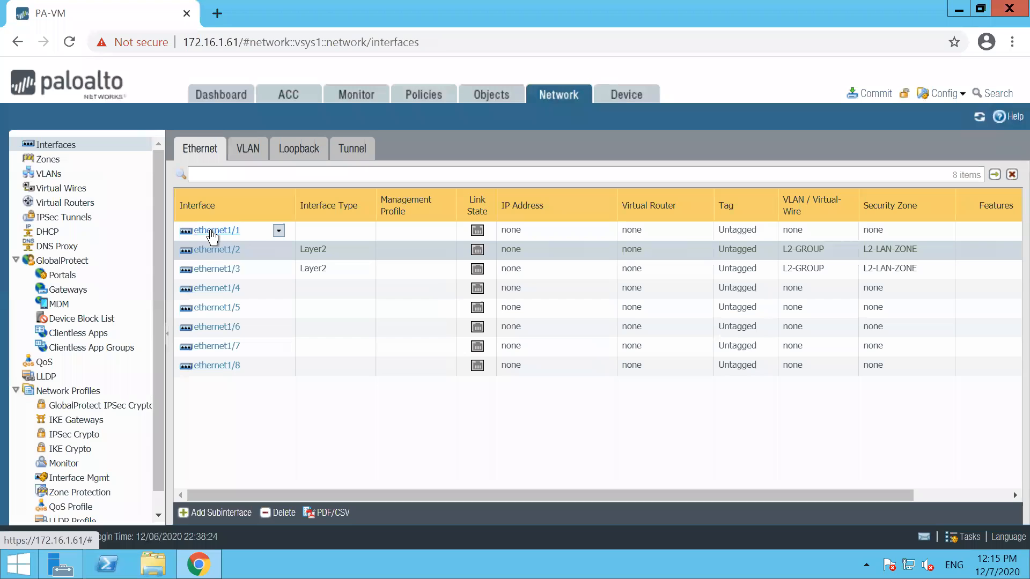
{"action": "left_click", "coordinate": [211, 231]}
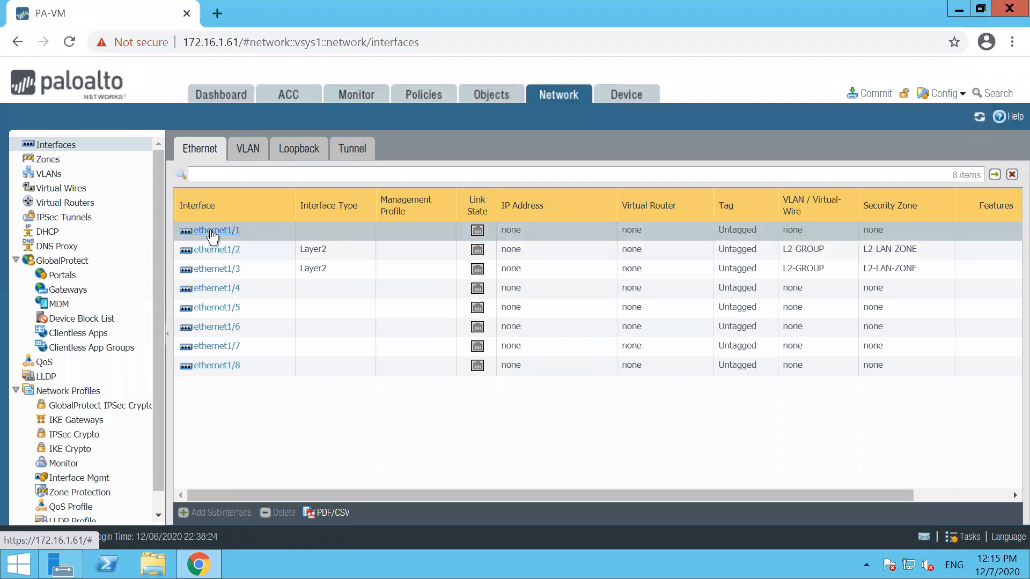
Step: Make ethernet1/1 a Layer3 interface in a new WAN-UNTRUST zone
{"action": "left_click", "coordinate": [211, 232]}
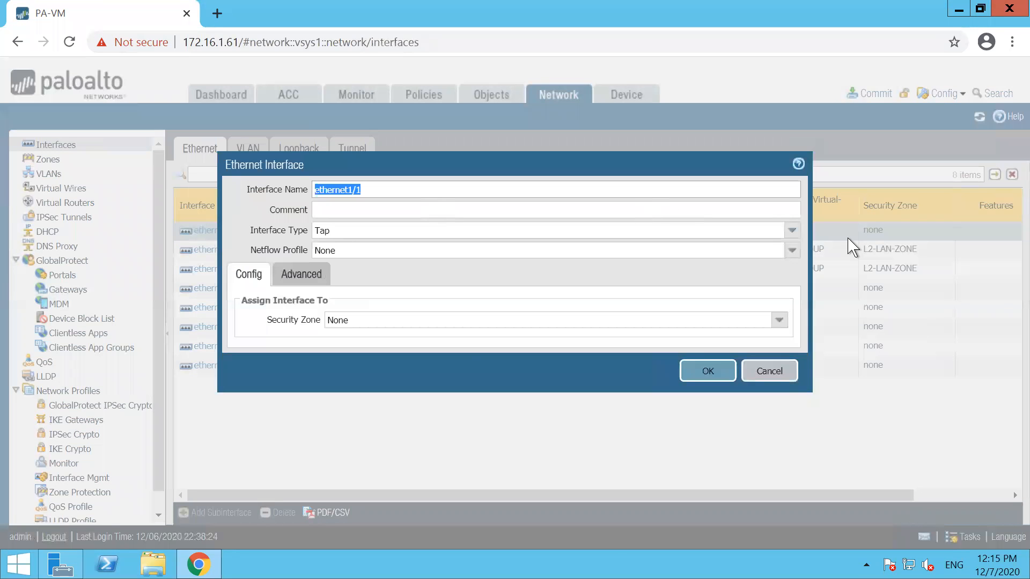
{"action": "left_click", "coordinate": [793, 232]}
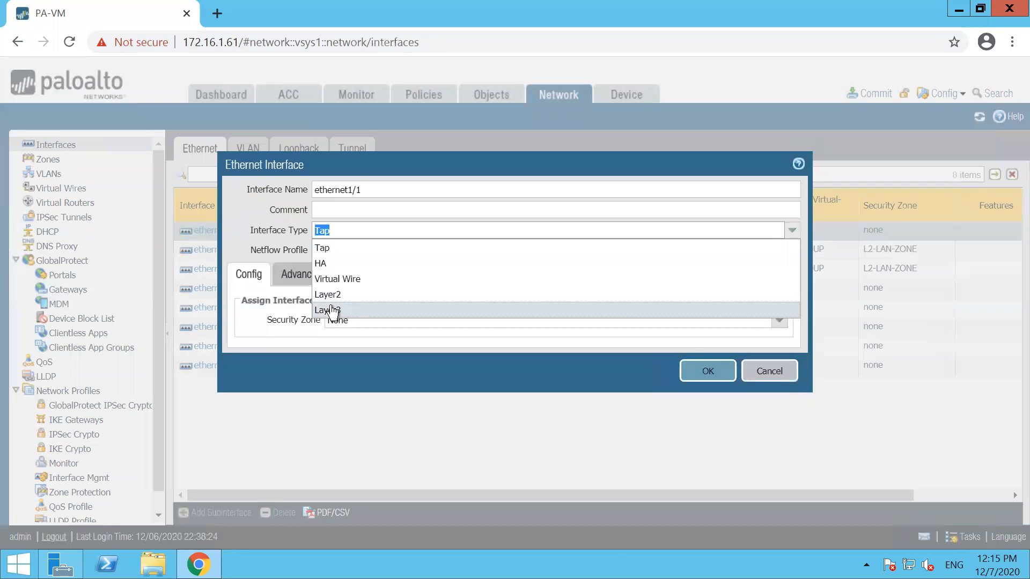
{"action": "left_click", "coordinate": [333, 308]}
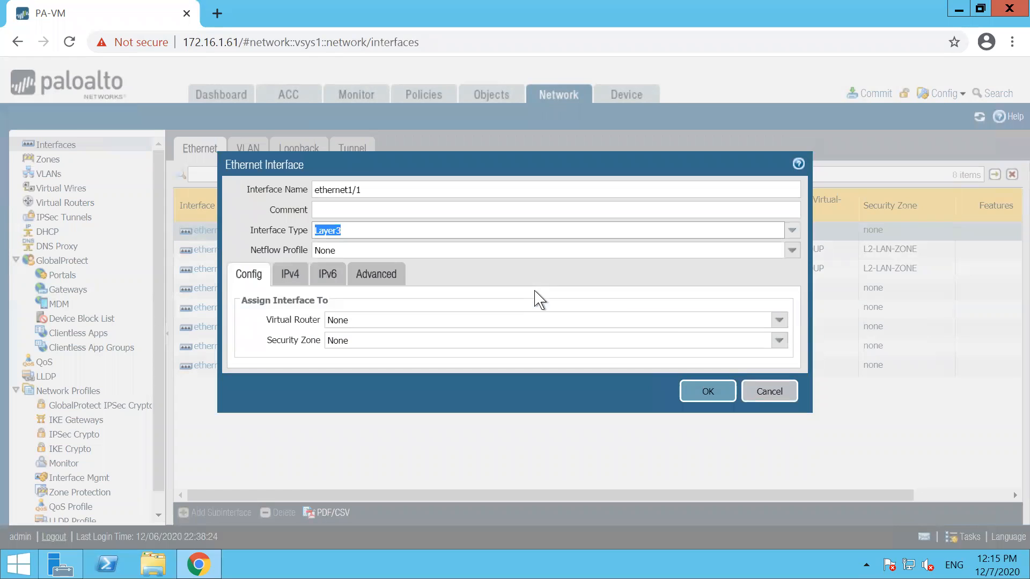
{"action": "left_click", "coordinate": [778, 346]}
{"action": "left_click", "coordinate": [370, 378]}
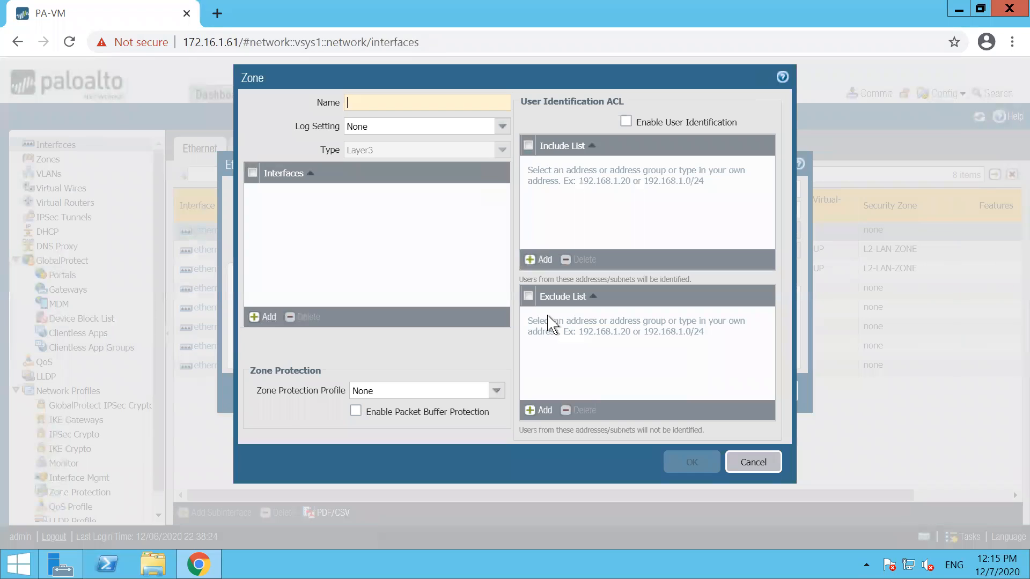
{"action": "type", "text": "WAN-UNTRUST"}
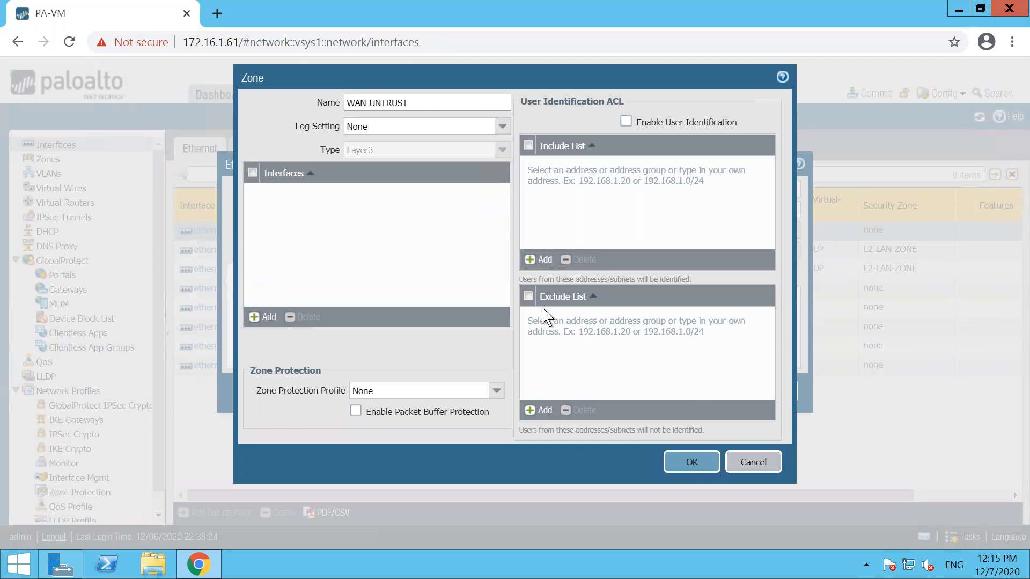
{"action": "left_click", "coordinate": [689, 463]}
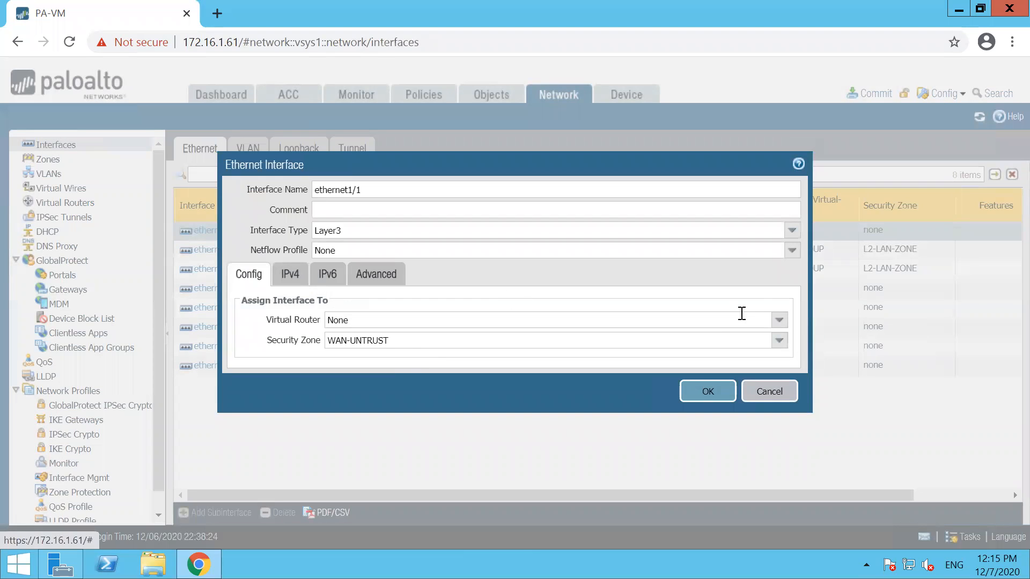
Step: Put ethernet1/1 on the default virtual router with IPv4 192.168.101.191/24 and save
{"action": "left_click", "coordinate": [780, 320]}
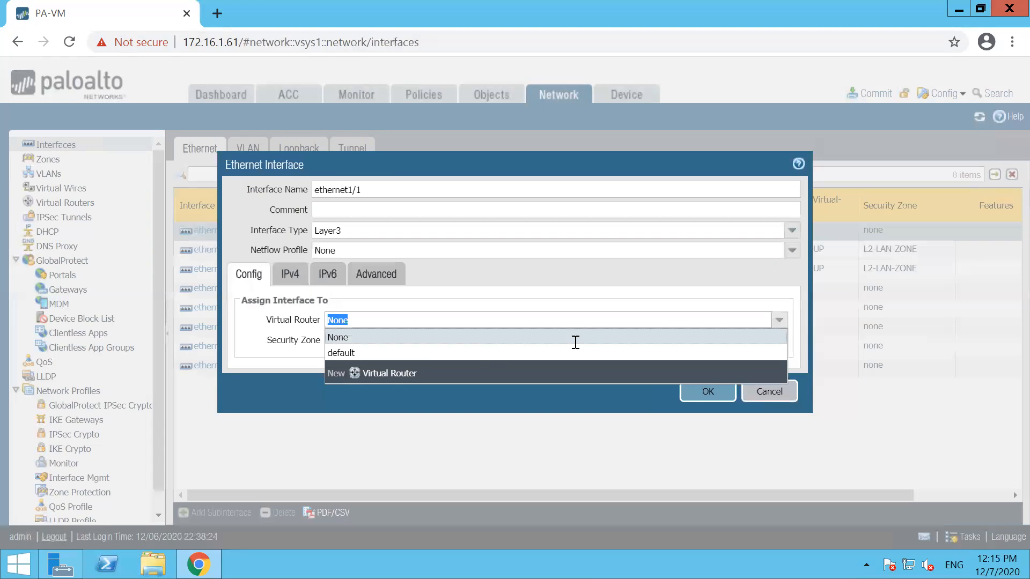
{"action": "left_click", "coordinate": [349, 353]}
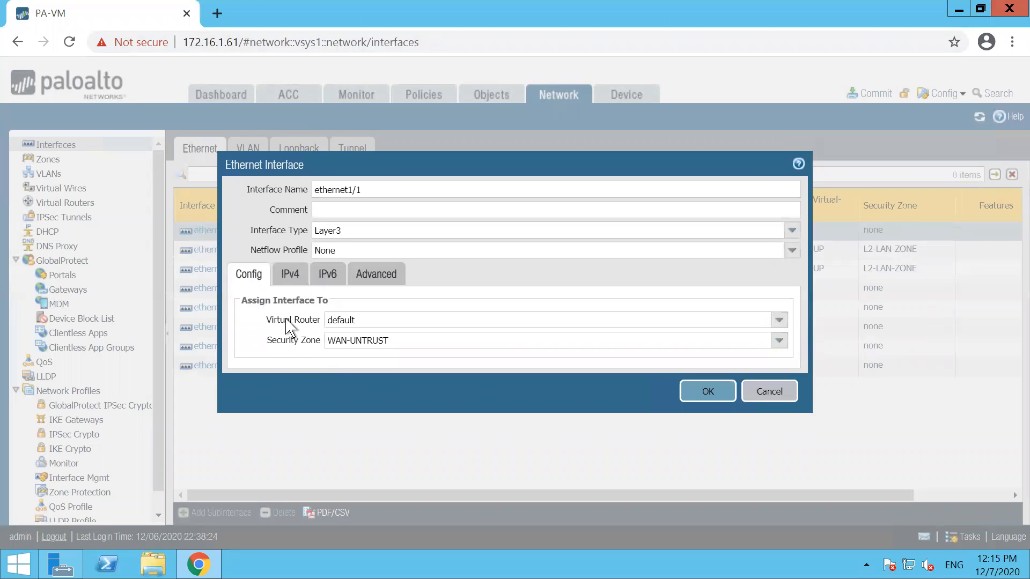
{"action": "left_click", "coordinate": [290, 274]}
{"action": "left_click", "coordinate": [260, 428]}
{"action": "type", "text": "192.168"}
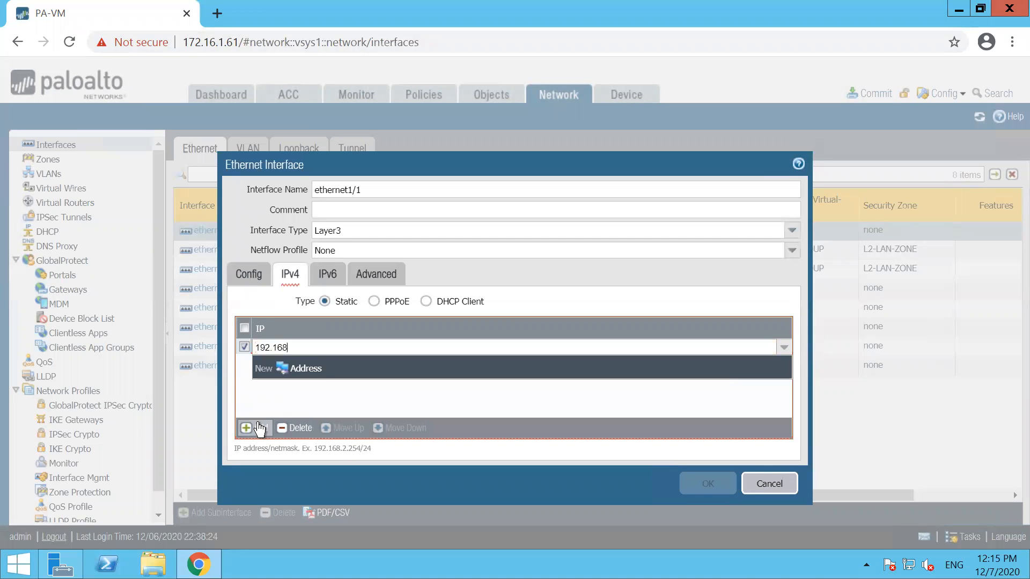
{"action": "type", "text": ".101.191/24"}
{"action": "left_click", "coordinate": [402, 405]}
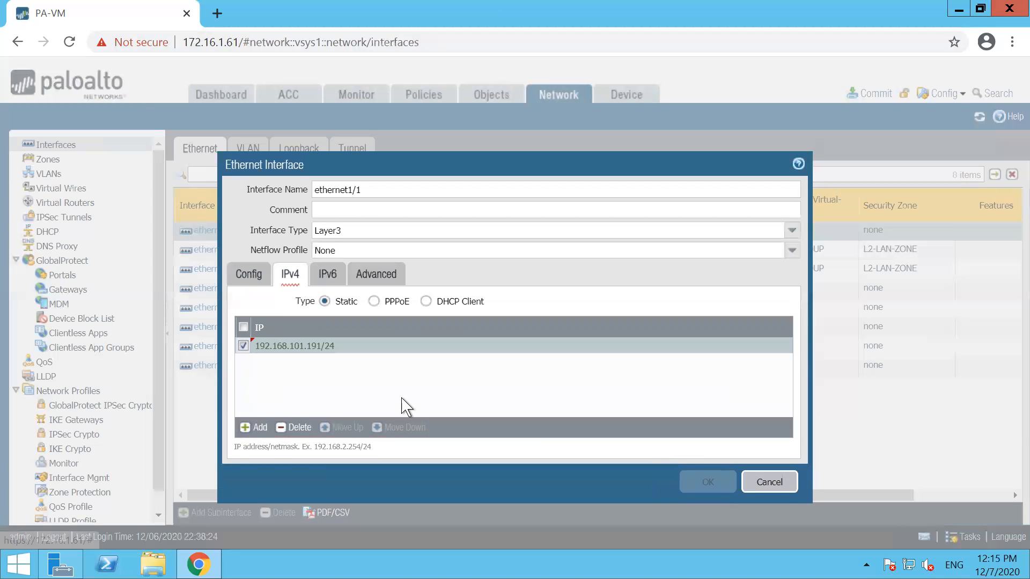
{"action": "left_click", "coordinate": [702, 478]}
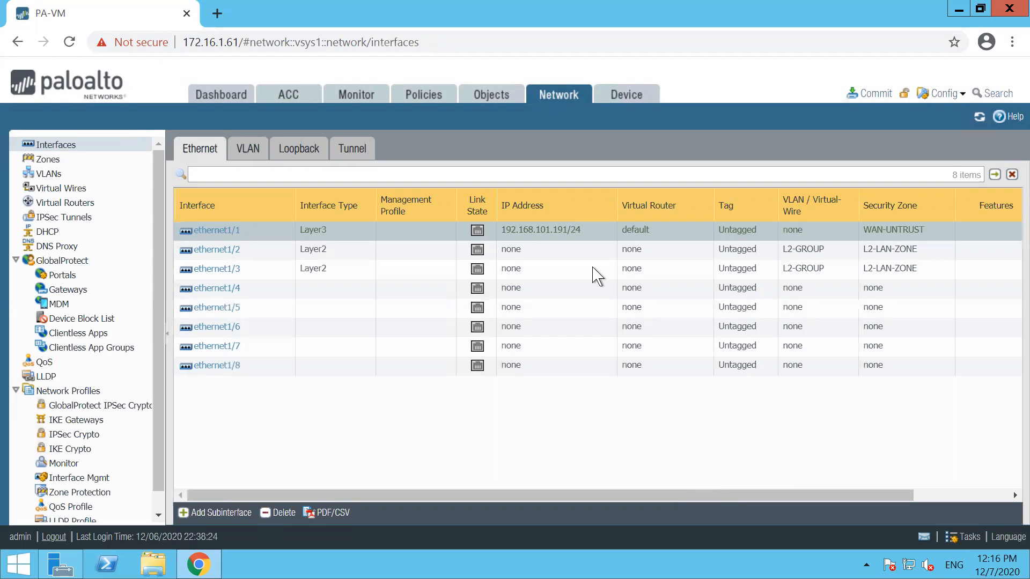
Step: Highlight the two L2-LAN-ZONE zone cells with the pen, then clear it
{"action": "key", "text": "ctrl+2"}
{"action": "mouse_move", "coordinate": [854, 242]}
{"action": "left_mouse_down"}
{"action": "mouse_move", "coordinate": [857, 289]}
{"action": "mouse_move", "coordinate": [926, 242]}
{"action": "mouse_move", "coordinate": [855, 241]}
{"action": "left_mouse_up"}
{"action": "key", "text": "e"}
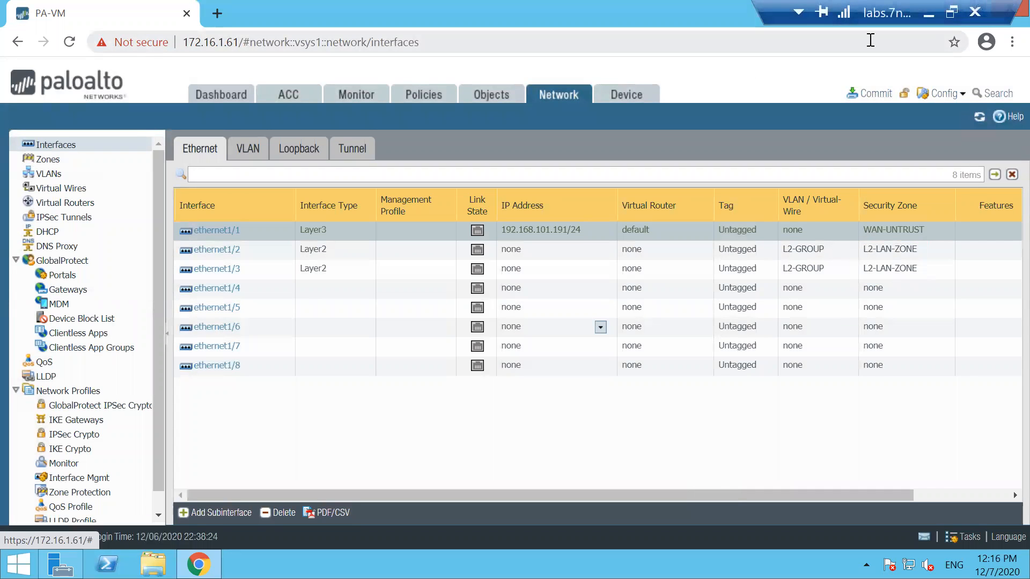
Step: Annotate the Layer-2 link on the EVE-NG topology, then return to the firewall and start a commit
{"action": "left_click", "coordinate": [929, 11]}
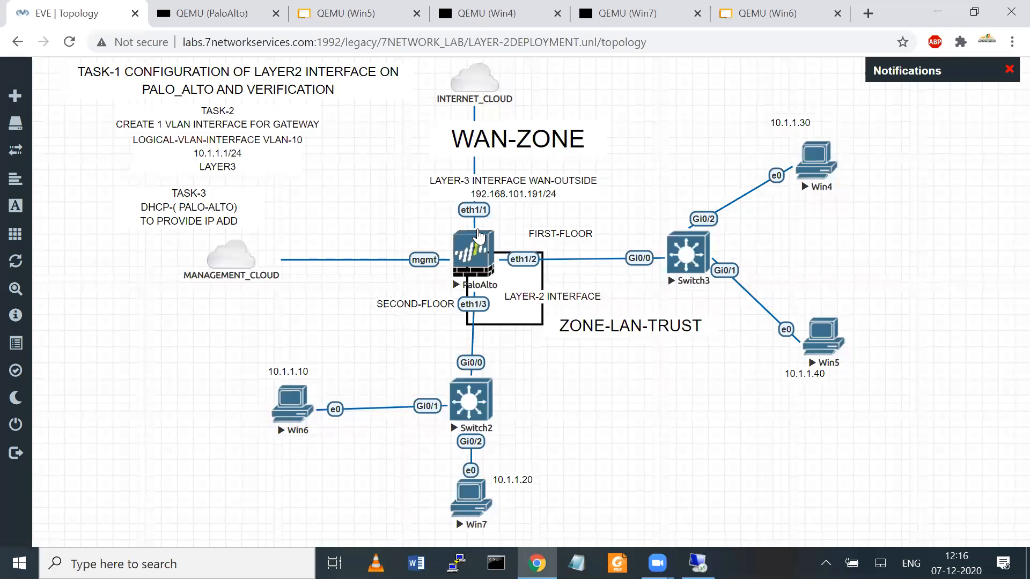
{"action": "key", "text": "ctrl+2"}
{"action": "left_click_drag", "start_coordinate": [557, 267], "coordinate": [478, 337]}
{"action": "mouse_move", "coordinate": [505, 332]}
{"action": "left_mouse_down"}
{"action": "mouse_move", "coordinate": [543, 377]}
{"action": "mouse_move", "coordinate": [599, 362]}
{"action": "mouse_move", "coordinate": [675, 465]}
{"action": "mouse_move", "coordinate": [723, 430]}
{"action": "mouse_move", "coordinate": [733, 481]}
{"action": "mouse_move", "coordinate": [755, 464]}
{"action": "left_mouse_up"}
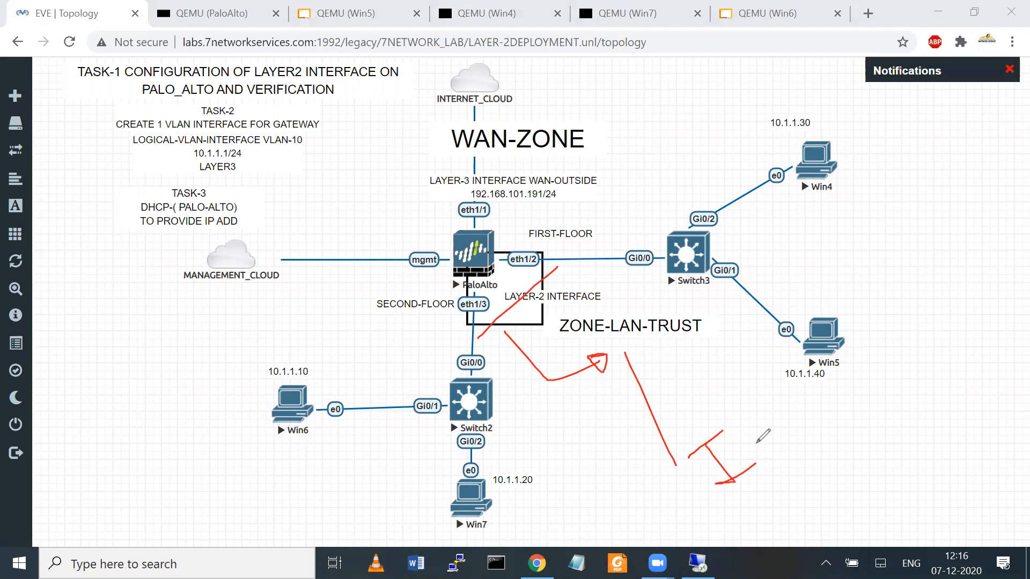
{"action": "mouse_move", "coordinate": [744, 440]}
{"action": "left_mouse_down"}
{"action": "mouse_move", "coordinate": [777, 430]}
{"action": "mouse_move", "coordinate": [786, 404]}
{"action": "mouse_move", "coordinate": [813, 459]}
{"action": "mouse_move", "coordinate": [836, 394]}
{"action": "mouse_move", "coordinate": [952, 317]}
{"action": "left_mouse_up"}
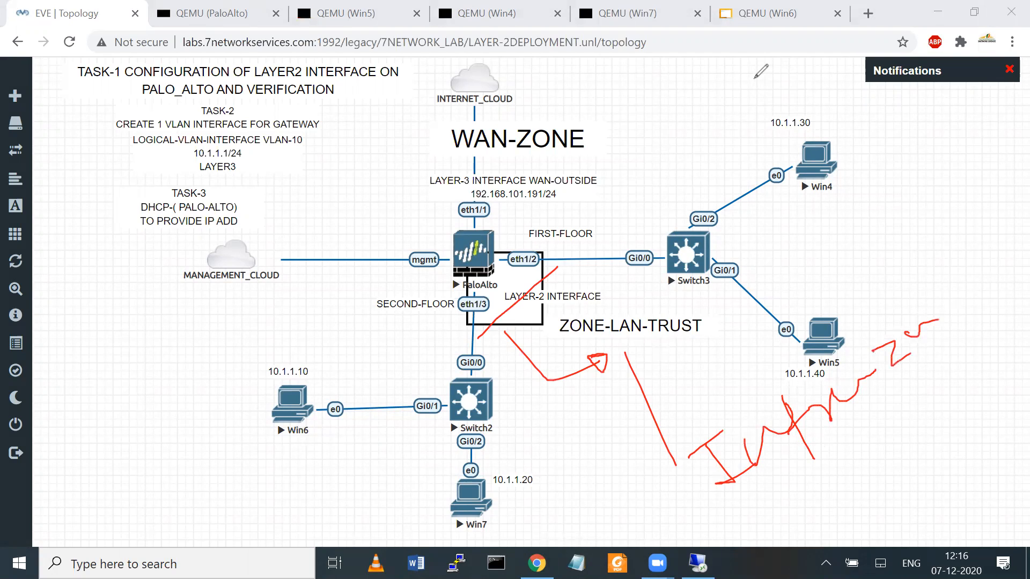
{"action": "key", "text": "Escape"}
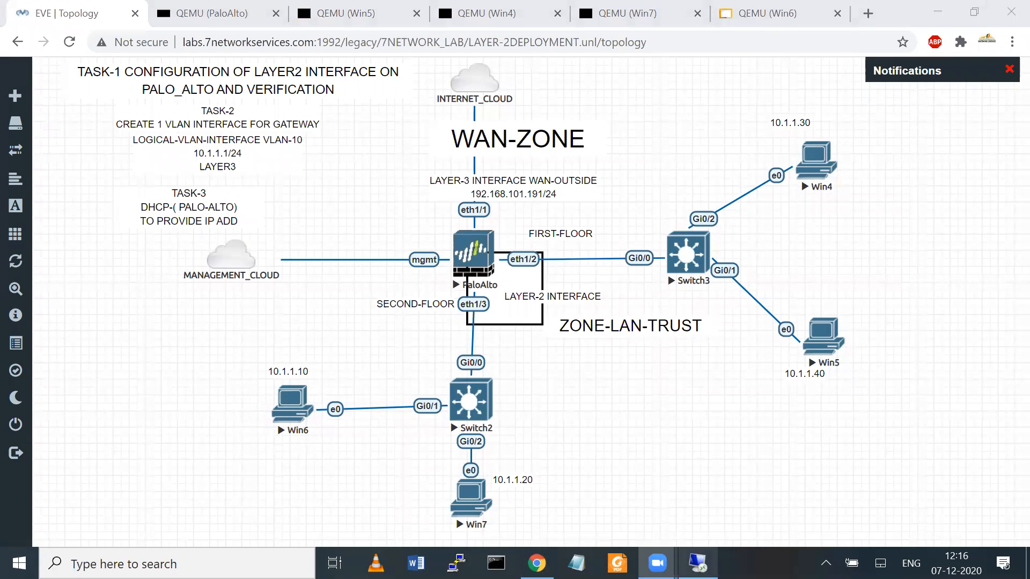
{"action": "left_click", "coordinate": [698, 563]}
{"action": "left_click", "coordinate": [871, 95]}
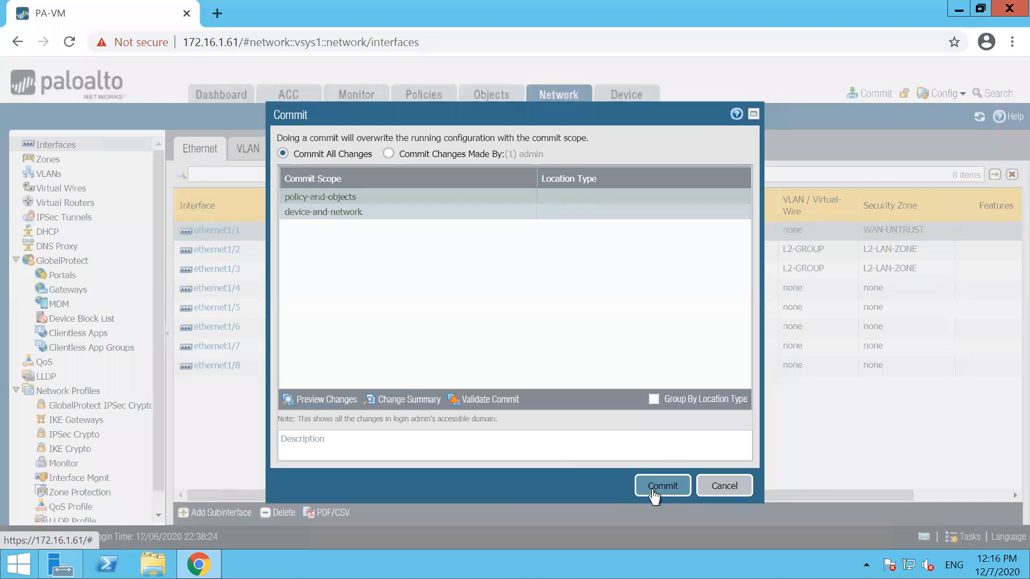
Step: Confirm the commit, close the successful status, and minimize back to the EVE-NG topology
{"action": "left_click", "coordinate": [653, 489]}
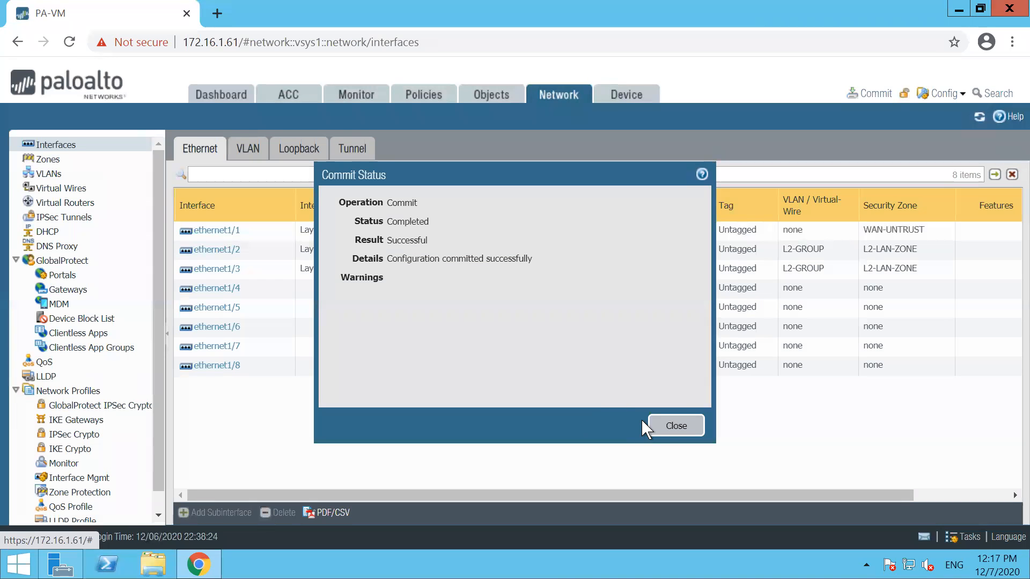
{"action": "left_click", "coordinate": [670, 426]}
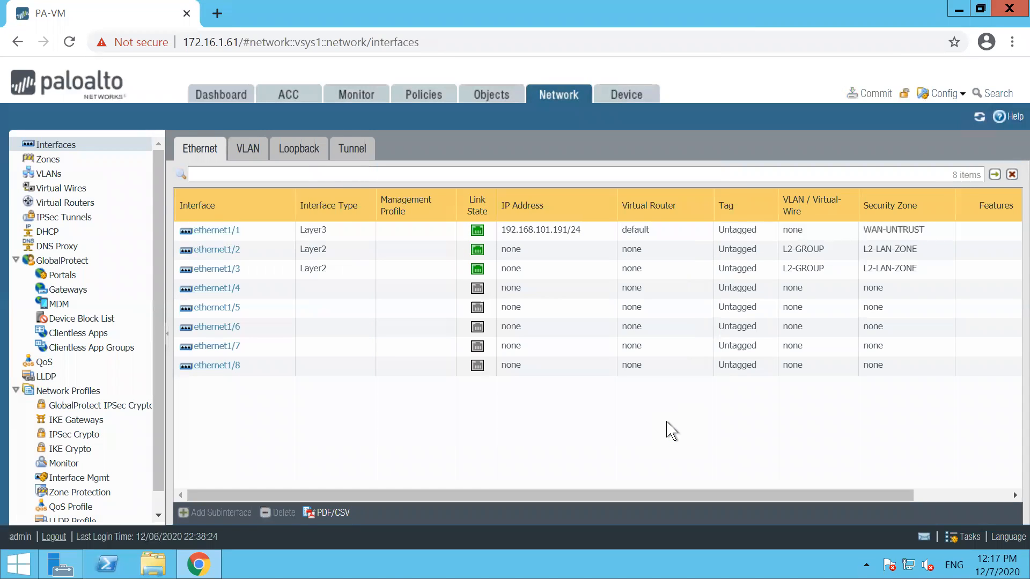
{"action": "left_click", "coordinate": [923, 5]}
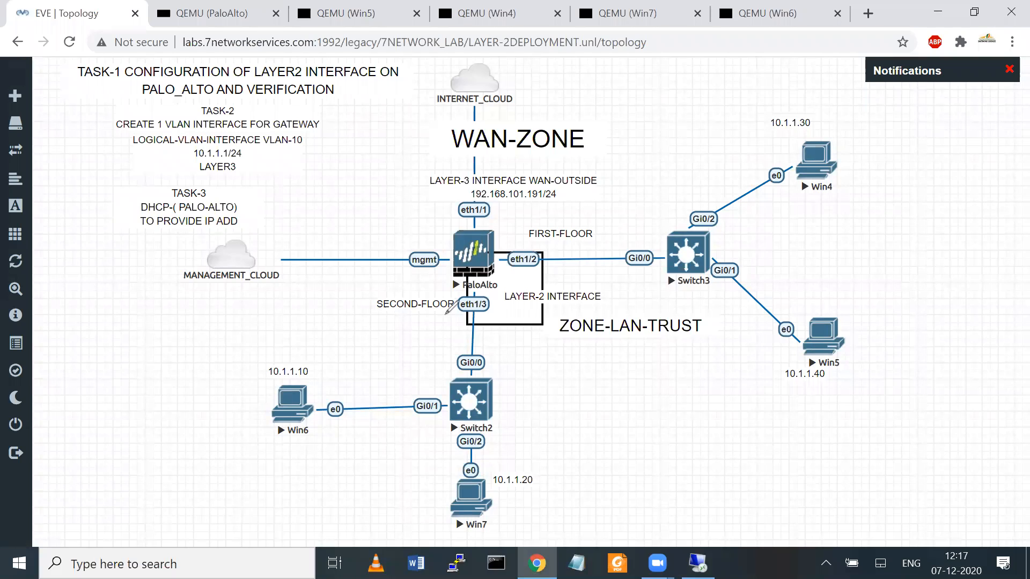
Step: Sketch the eth1/3-to-eth1/2 layer-2 path and a note beside Switch2, then clear it
{"action": "mouse_move", "coordinate": [460, 325]}
{"action": "left_mouse_down"}
{"action": "mouse_move", "coordinate": [444, 310]}
{"action": "mouse_move", "coordinate": [539, 236]}
{"action": "mouse_move", "coordinate": [561, 256]}
{"action": "left_mouse_up"}
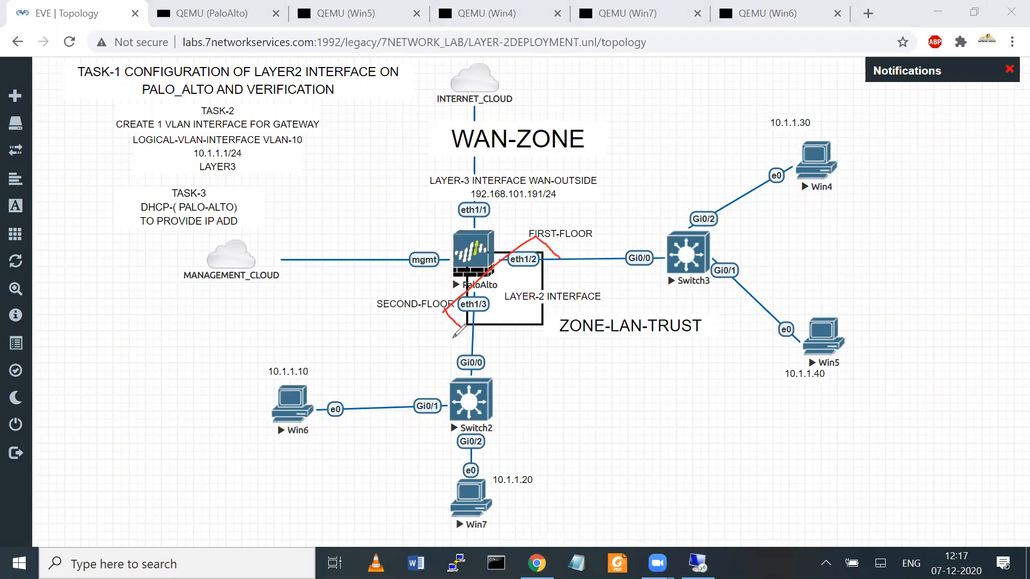
{"action": "mouse_move", "coordinate": [461, 329]}
{"action": "left_mouse_down"}
{"action": "mouse_move", "coordinate": [580, 252]}
{"action": "mouse_move", "coordinate": [575, 266]}
{"action": "left_mouse_up"}
{"action": "mouse_move", "coordinate": [512, 313]}
{"action": "left_mouse_down"}
{"action": "mouse_move", "coordinate": [586, 402]}
{"action": "mouse_move", "coordinate": [587, 377]}
{"action": "left_mouse_up"}
{"action": "mouse_move", "coordinate": [596, 421]}
{"action": "left_mouse_down"}
{"action": "mouse_move", "coordinate": [635, 460]}
{"action": "mouse_move", "coordinate": [680, 341]}
{"action": "mouse_move", "coordinate": [730, 399]}
{"action": "mouse_move", "coordinate": [632, 463]}
{"action": "left_mouse_up"}
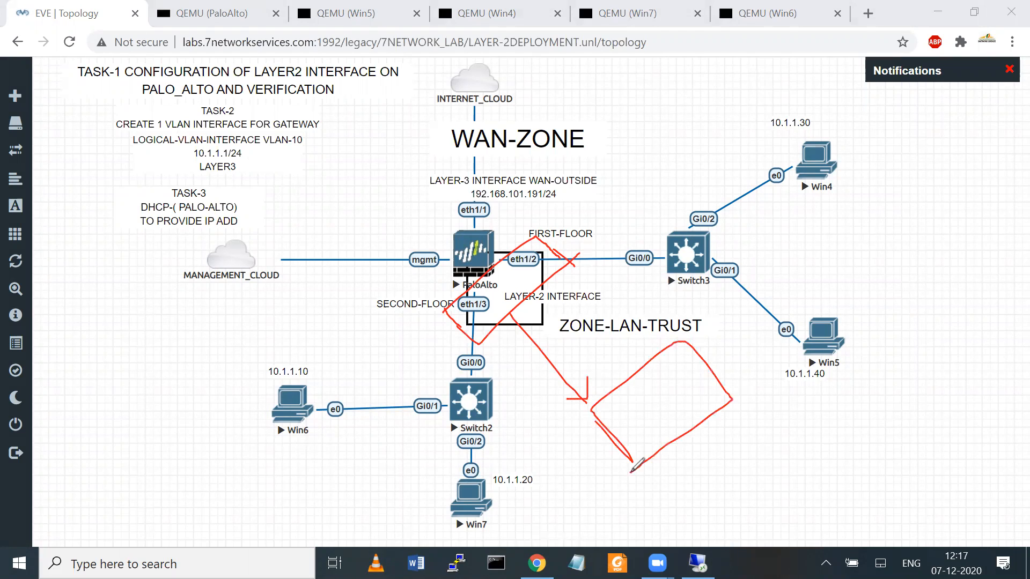
{"action": "left_click", "coordinate": [687, 118]}
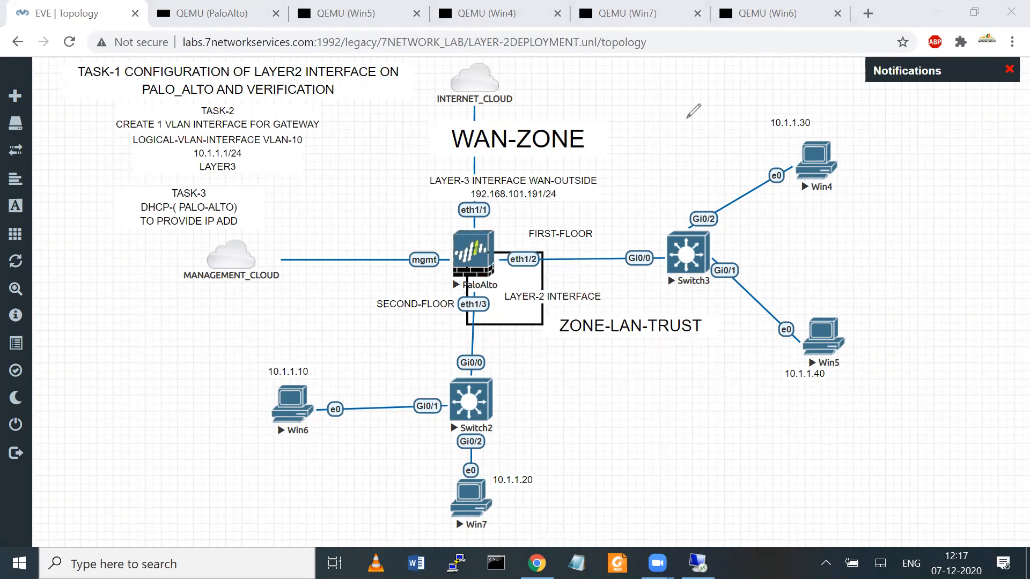
{"action": "left_click", "coordinate": [783, 55]}
Step: Mark the eth1/2 link, PaloAlto, MAC note and traffic arc to Win5, then open Win6
{"action": "mouse_move", "coordinate": [475, 328]}
{"action": "left_mouse_down"}
{"action": "mouse_move", "coordinate": [528, 220]}
{"action": "mouse_move", "coordinate": [563, 231]}
{"action": "mouse_move", "coordinate": [488, 338]}
{"action": "mouse_move", "coordinate": [435, 284]}
{"action": "left_mouse_up"}
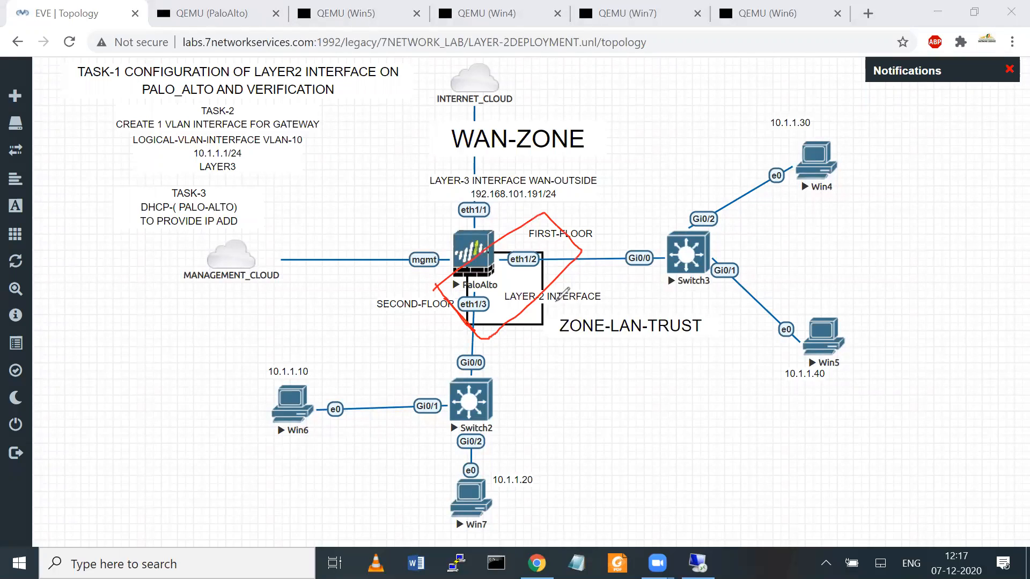
{"action": "mouse_move", "coordinate": [411, 191]}
{"action": "left_mouse_down"}
{"action": "mouse_move", "coordinate": [471, 241]}
{"action": "mouse_move", "coordinate": [446, 237]}
{"action": "left_mouse_up"}
{"action": "mouse_move", "coordinate": [606, 190]}
{"action": "left_mouse_down"}
{"action": "mouse_move", "coordinate": [614, 166]}
{"action": "mouse_move", "coordinate": [638, 167]}
{"action": "mouse_move", "coordinate": [641, 156]}
{"action": "mouse_move", "coordinate": [643, 165]}
{"action": "mouse_move", "coordinate": [650, 149]}
{"action": "mouse_move", "coordinate": [670, 151]}
{"action": "mouse_move", "coordinate": [673, 140]}
{"action": "left_mouse_up"}
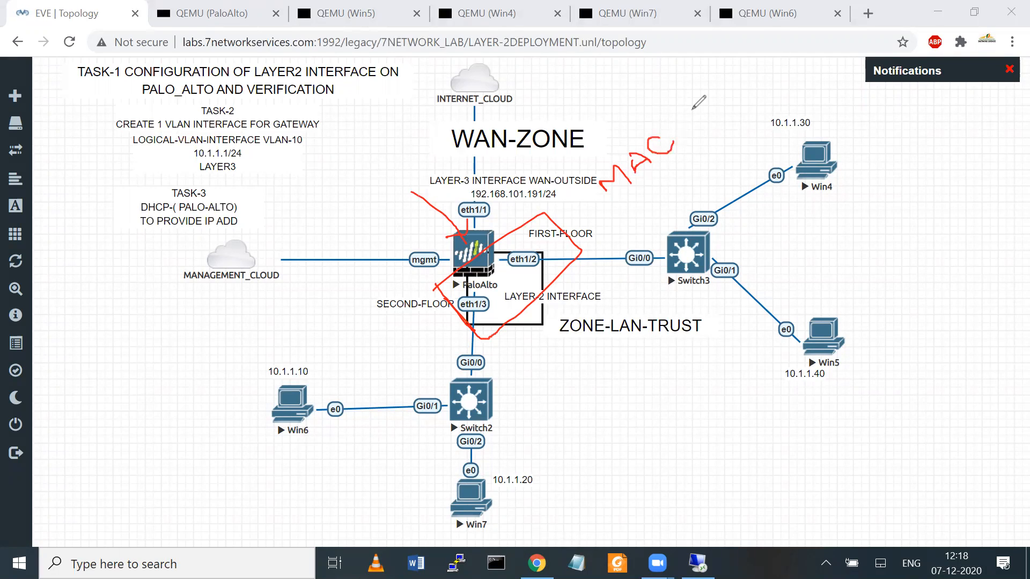
{"action": "key", "text": "e"}
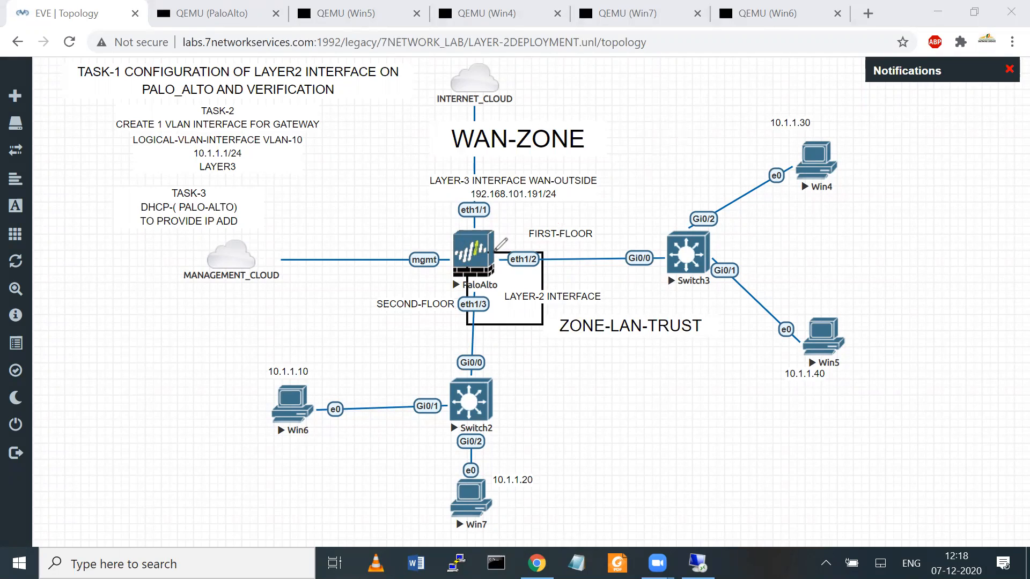
{"action": "mouse_move", "coordinate": [494, 250]}
{"action": "left_mouse_down"}
{"action": "mouse_move", "coordinate": [545, 211]}
{"action": "mouse_move", "coordinate": [649, 204]}
{"action": "mouse_move", "coordinate": [806, 299]}
{"action": "left_mouse_up"}
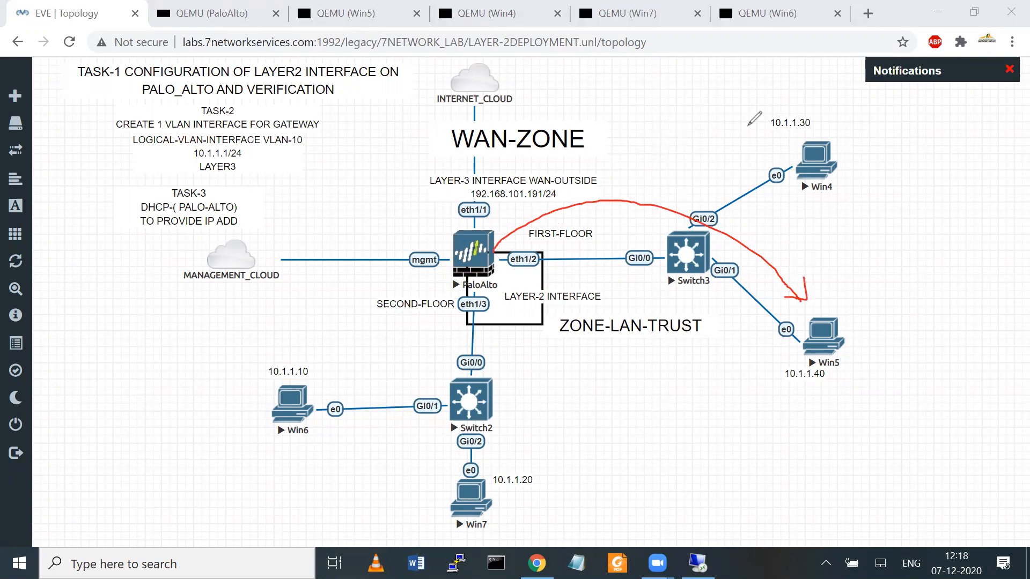
{"action": "left_click", "coordinate": [748, 125]}
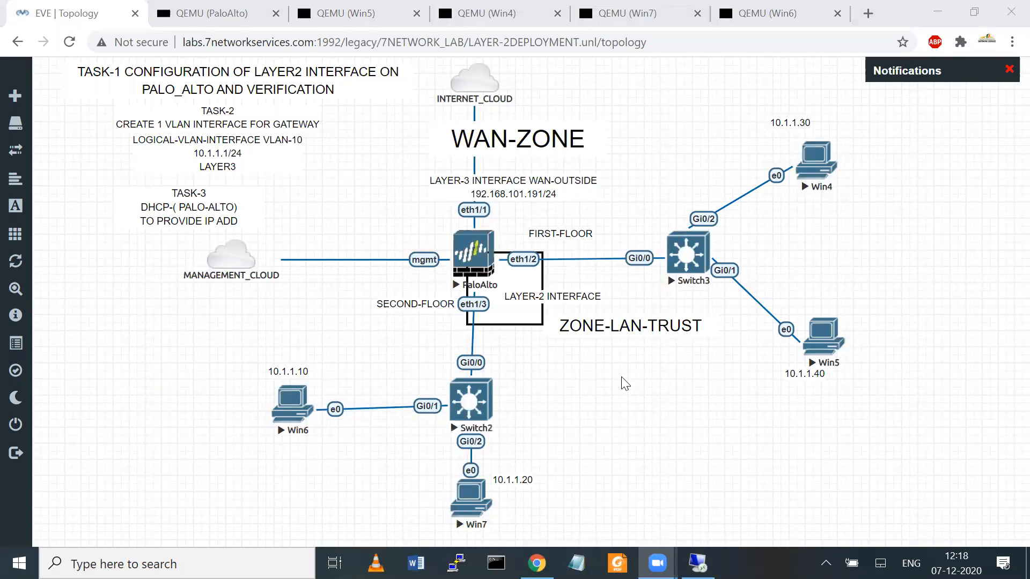
{"action": "left_click", "coordinate": [297, 402]}
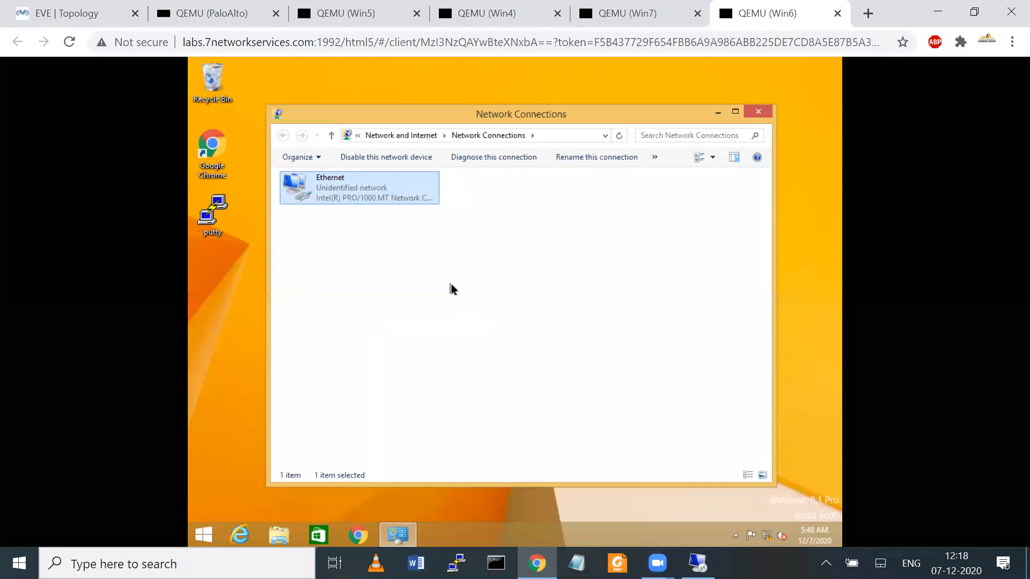
Step: Launch a command prompt on Win6 via Run with cmd
{"action": "right_click", "coordinate": [205, 534]}
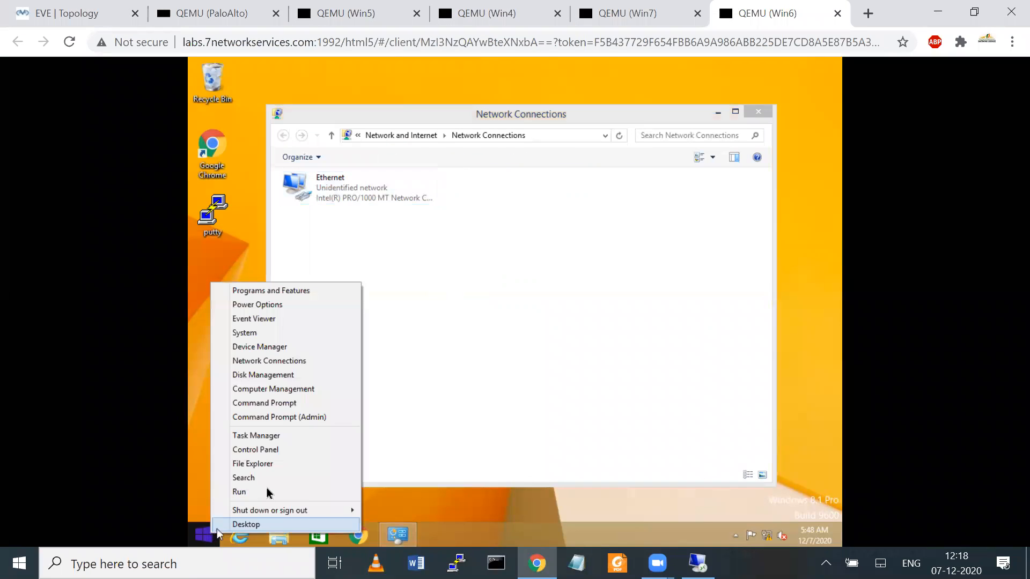
{"action": "left_click", "coordinate": [268, 492]}
{"action": "key", "text": "BackSpace"}
{"action": "type", "text": "cm"}
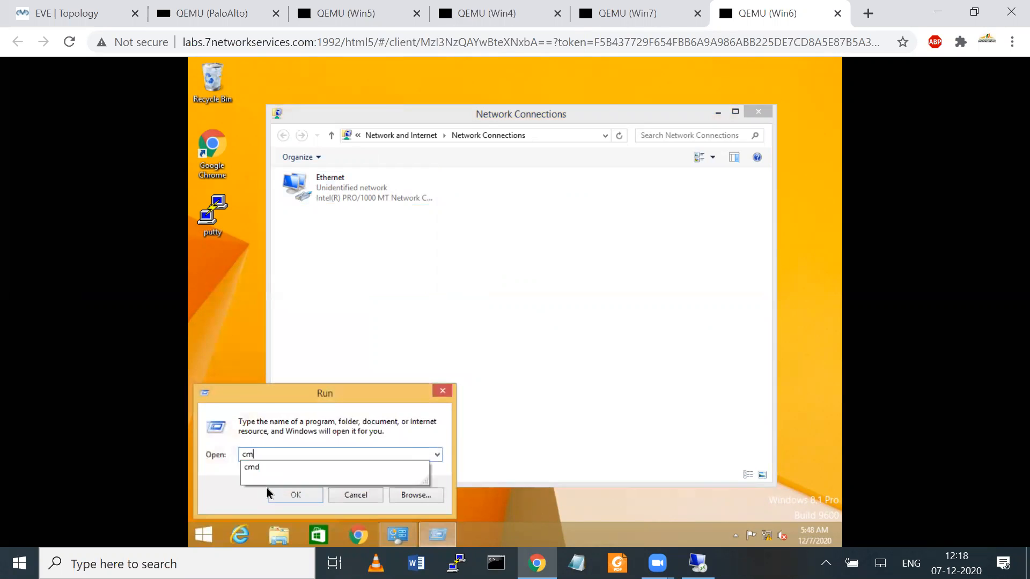
{"action": "type", "text": "d"}
{"action": "key", "text": "Return"}
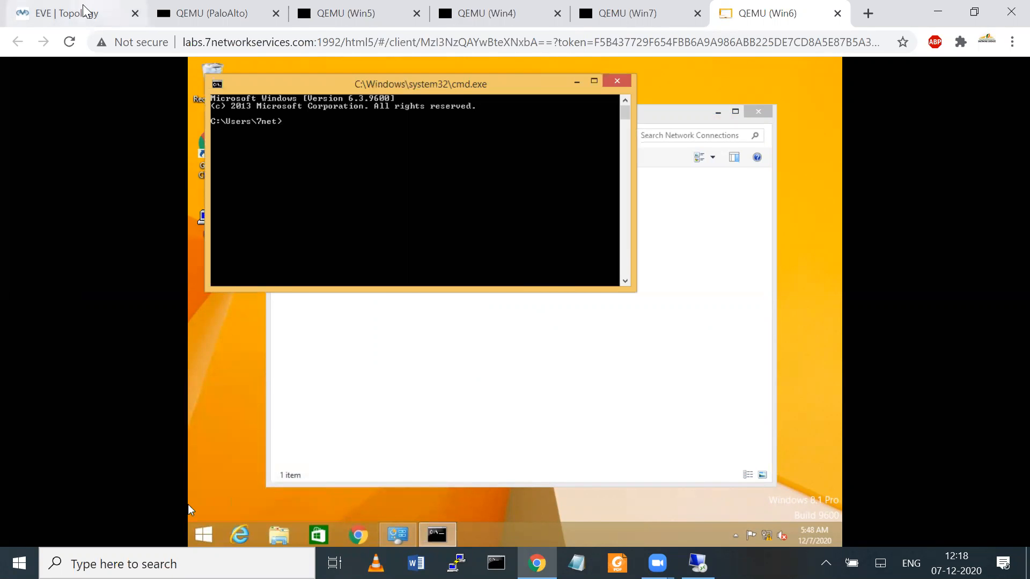
Step: Enlarge the FIRST-FLOOR label and move SECOND-FLOOR next to Win6 on the topology
{"action": "left_click", "coordinate": [84, 10]}
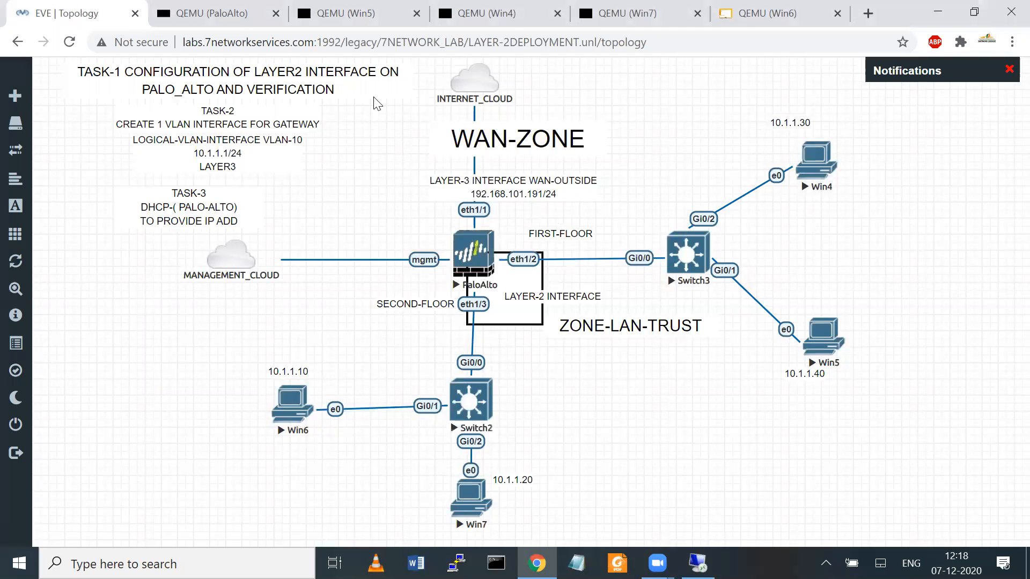
{"action": "left_click_drag", "start_coordinate": [593, 240], "coordinate": [648, 248]}
{"action": "left_click_drag", "start_coordinate": [613, 236], "coordinate": [673, 191]}
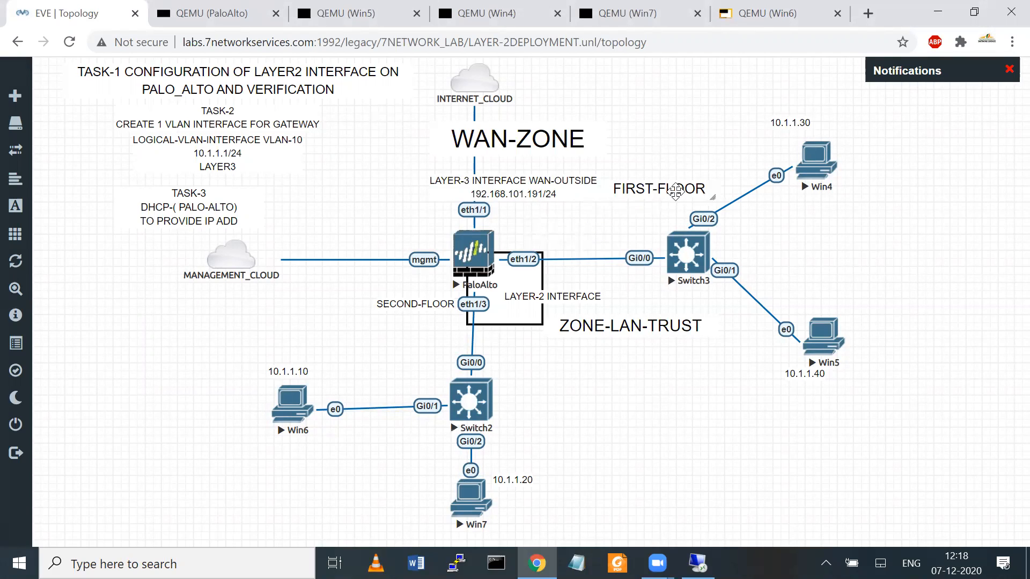
{"action": "left_click_drag", "start_coordinate": [435, 310], "coordinate": [242, 434]}
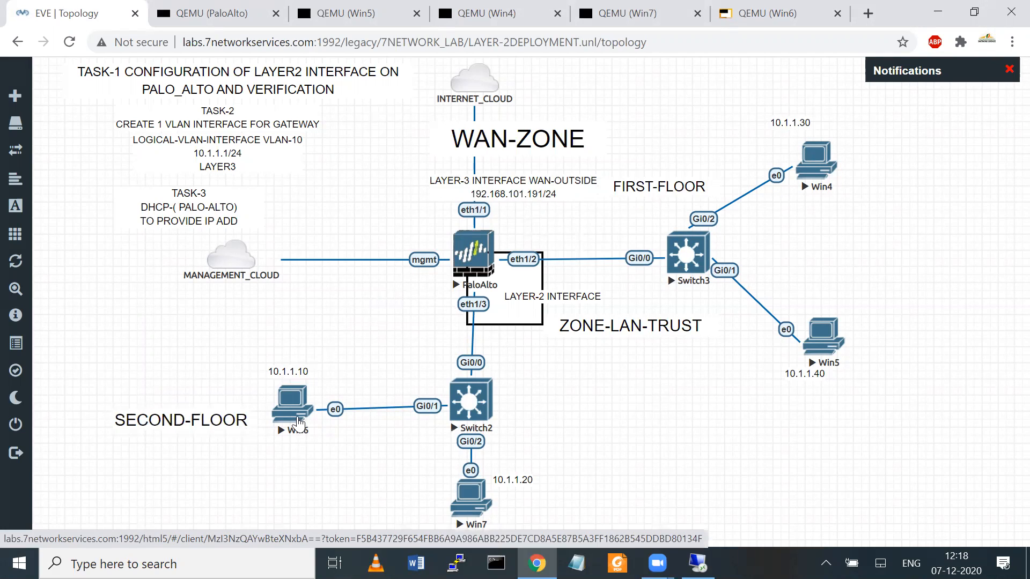
Step: On Win6, ping 10.1.1.30, stop it, then rerun it as a continuous 'ping 10.1.1.30 -t'
{"action": "left_click", "coordinate": [294, 420]}
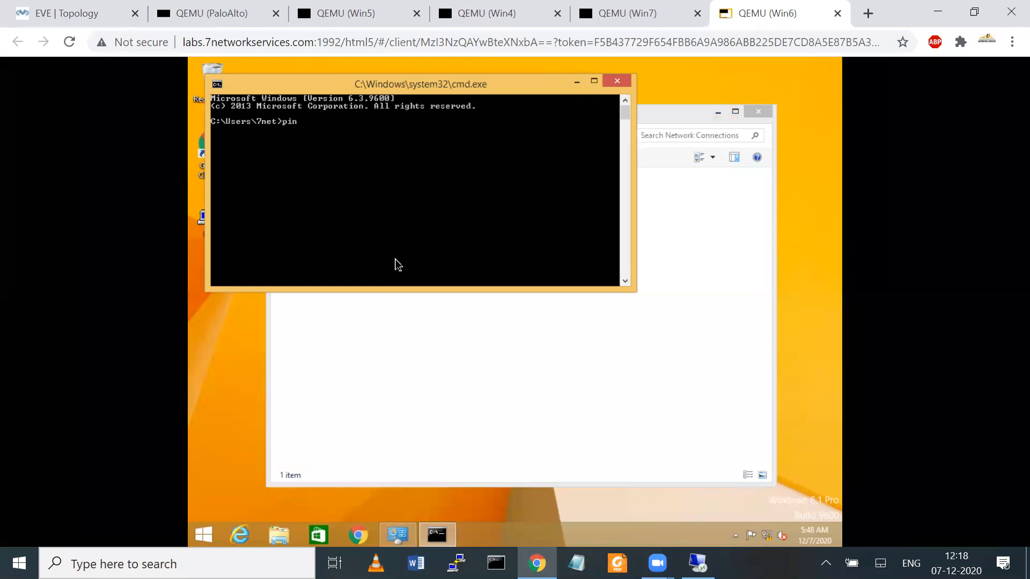
{"action": "type", "text": ".30"}
{"action": "key", "text": "Return"}
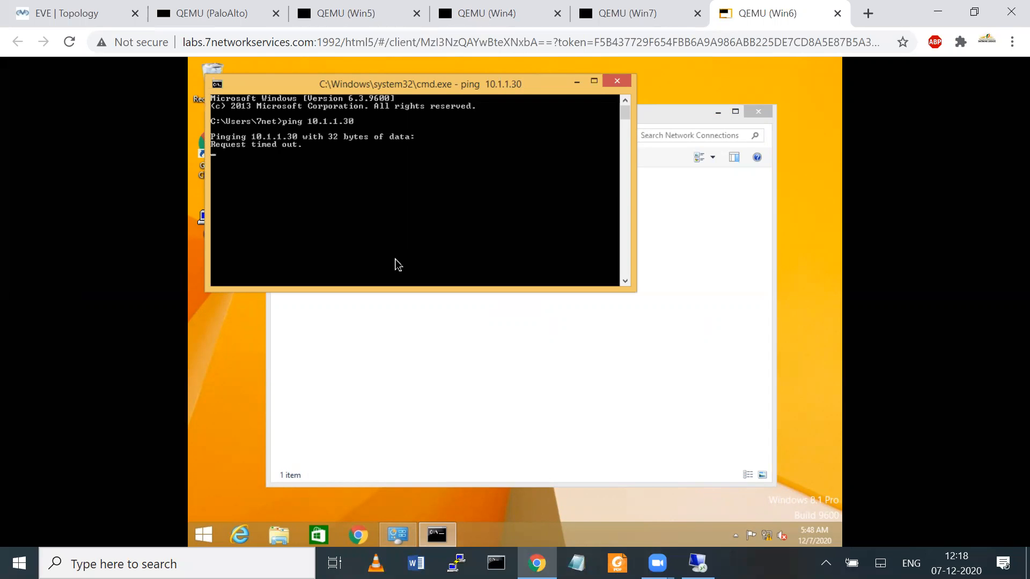
{"action": "key", "text": "ctrl+c"}
{"action": "key", "text": "Up"}
{"action": "type", "text": "-t"}
{"action": "key", "text": "Return"}
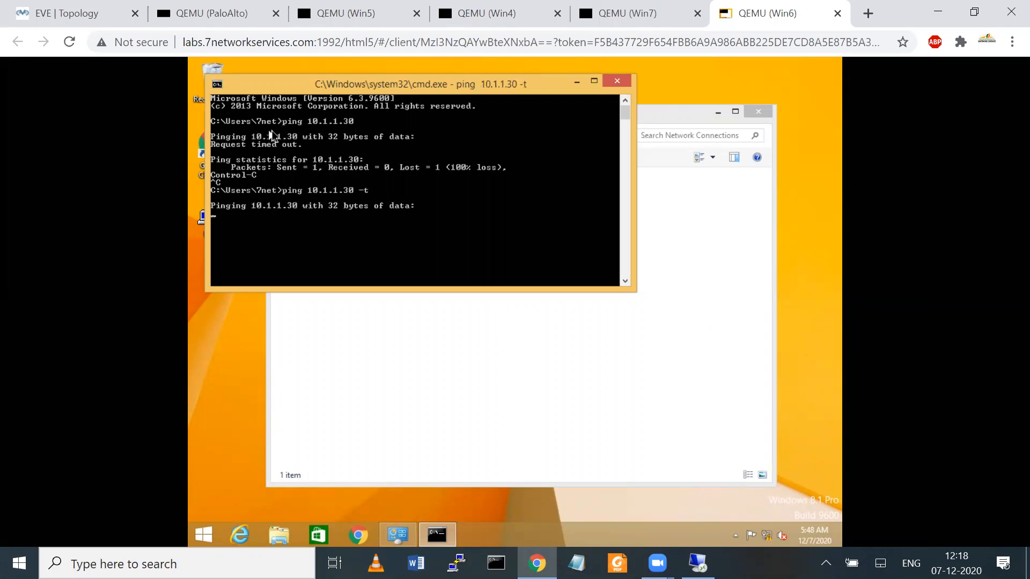
Step: Switch to the PaloAlto firewall console and log in as admin
{"action": "left_click", "coordinate": [53, 2]}
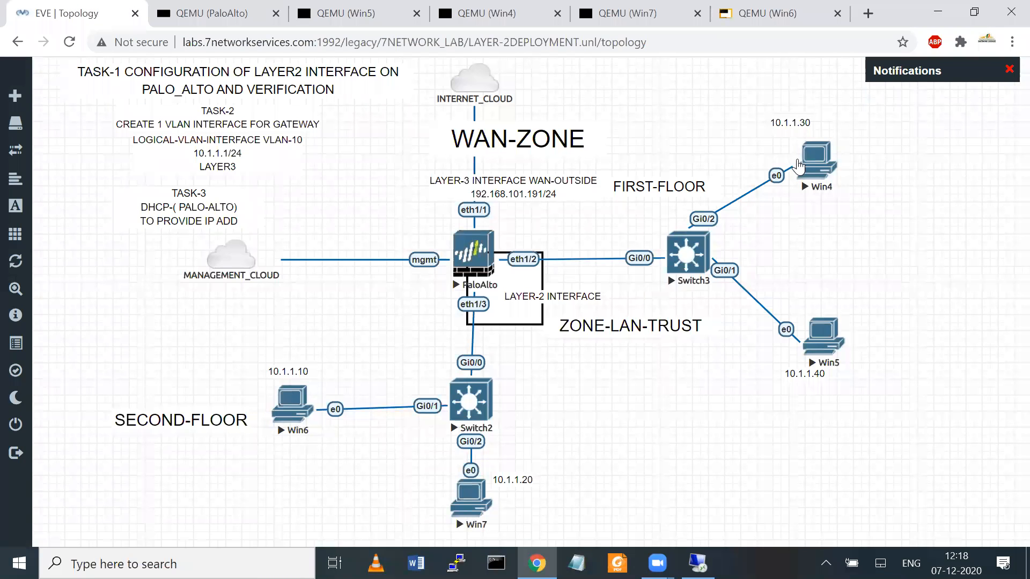
{"action": "left_click", "coordinate": [830, 159]}
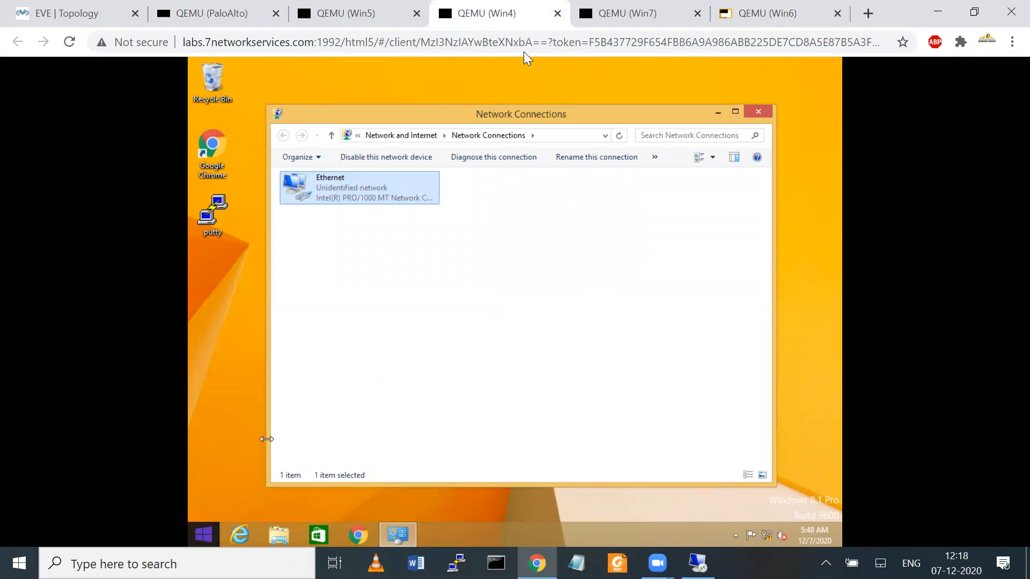
{"action": "left_click", "coordinate": [58, 13]}
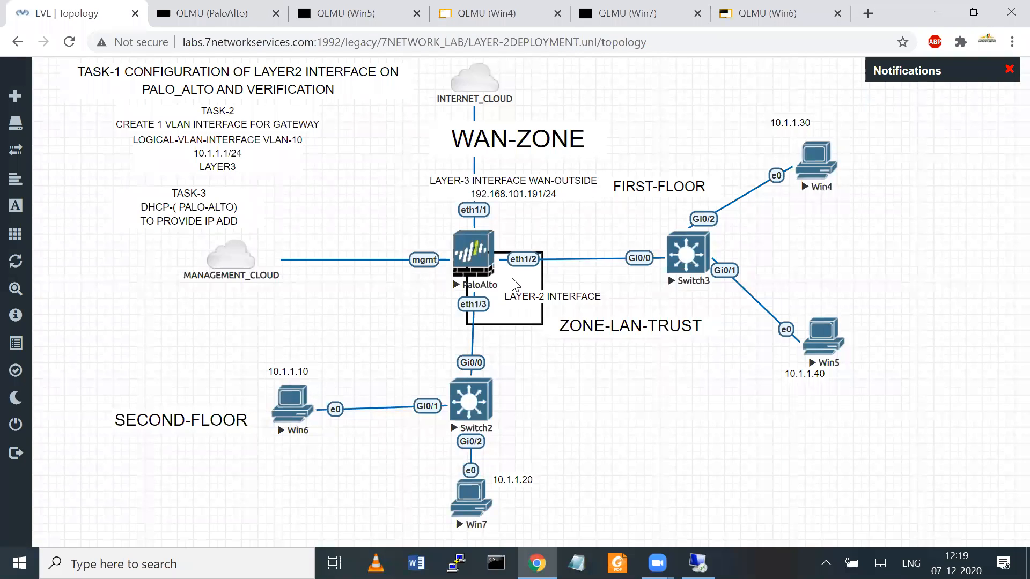
{"action": "left_click", "coordinate": [648, 18]}
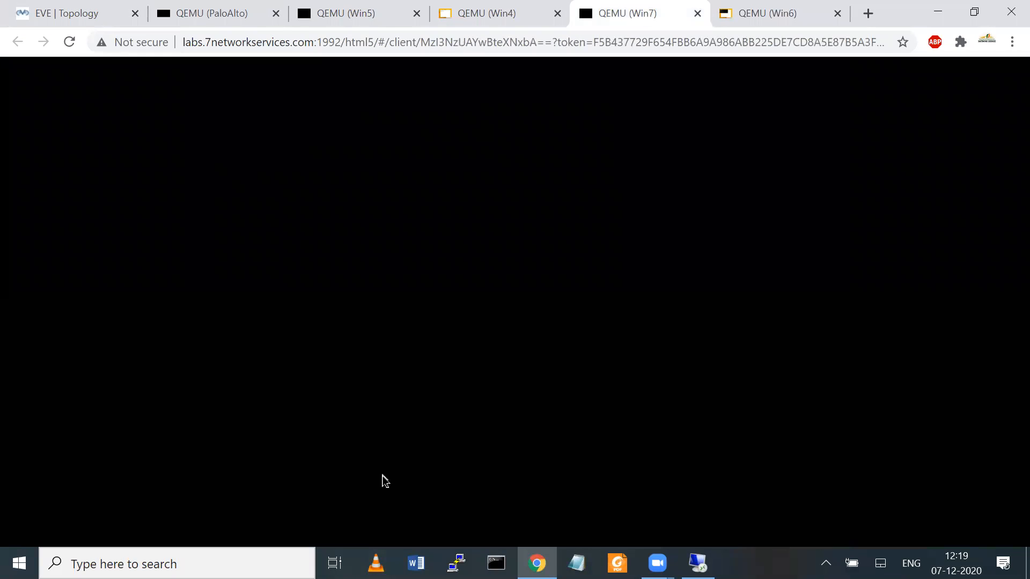
{"action": "left_click", "coordinate": [191, 26]}
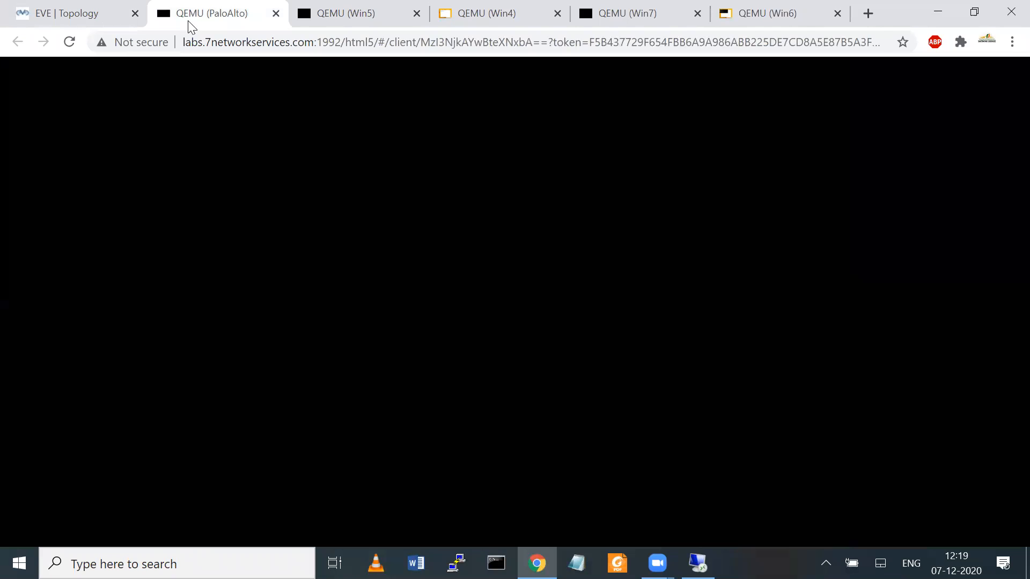
{"action": "type", "text": "admin"}
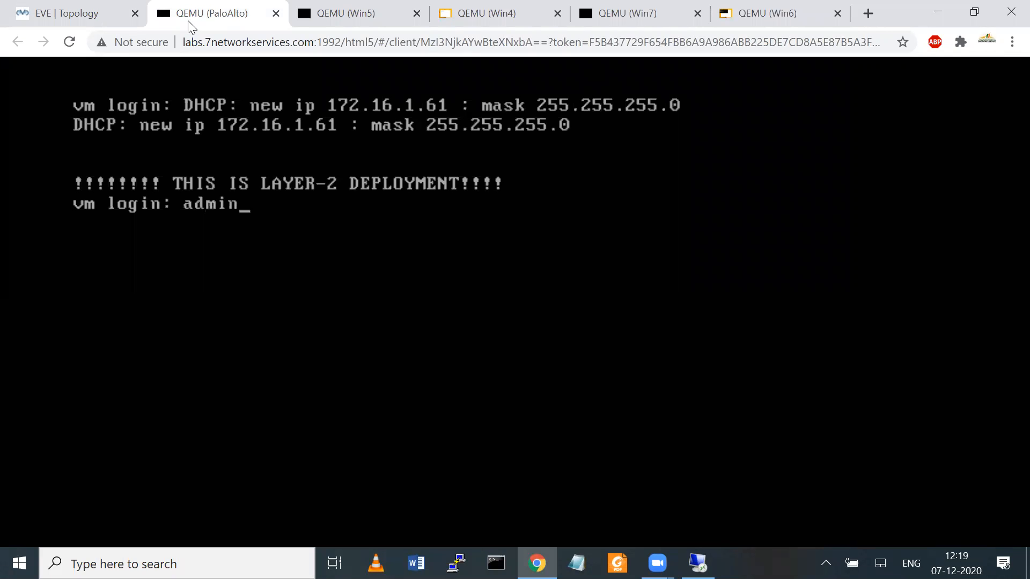
{"action": "key", "text": "Return"}
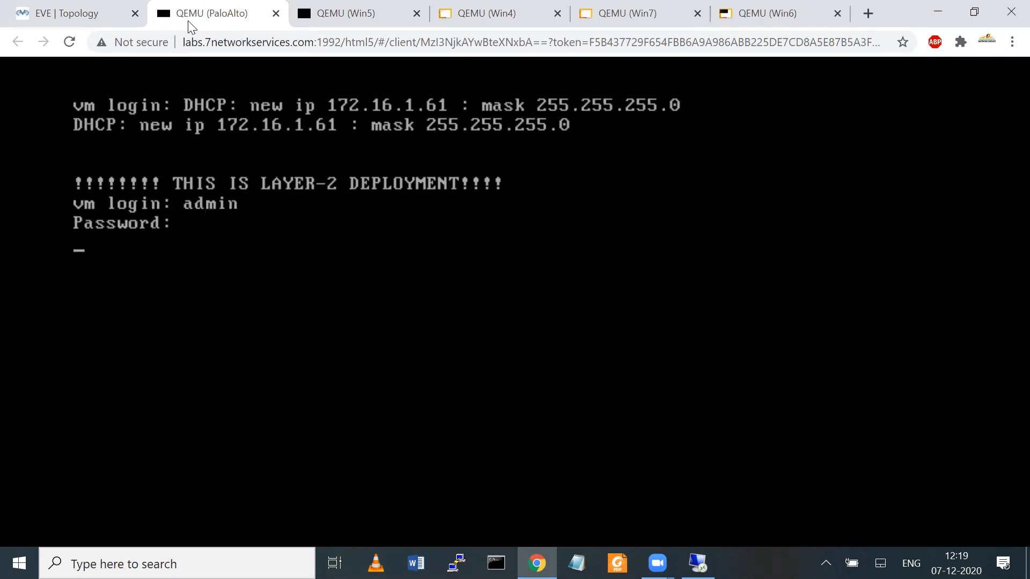
{"action": "key", "text": "Return"}
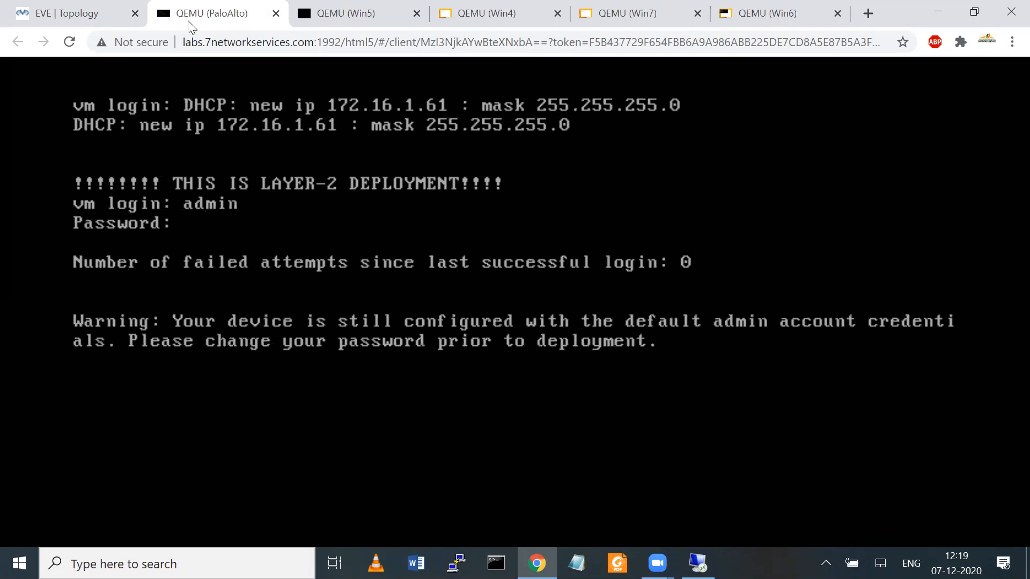
Step: Run 'show session all' on the firewall CLI
{"action": "type", "text": "show session all"}
{"action": "key", "text": "Return"}
{"action": "key", "text": "Return"}
{"action": "key", "text": "Return"}
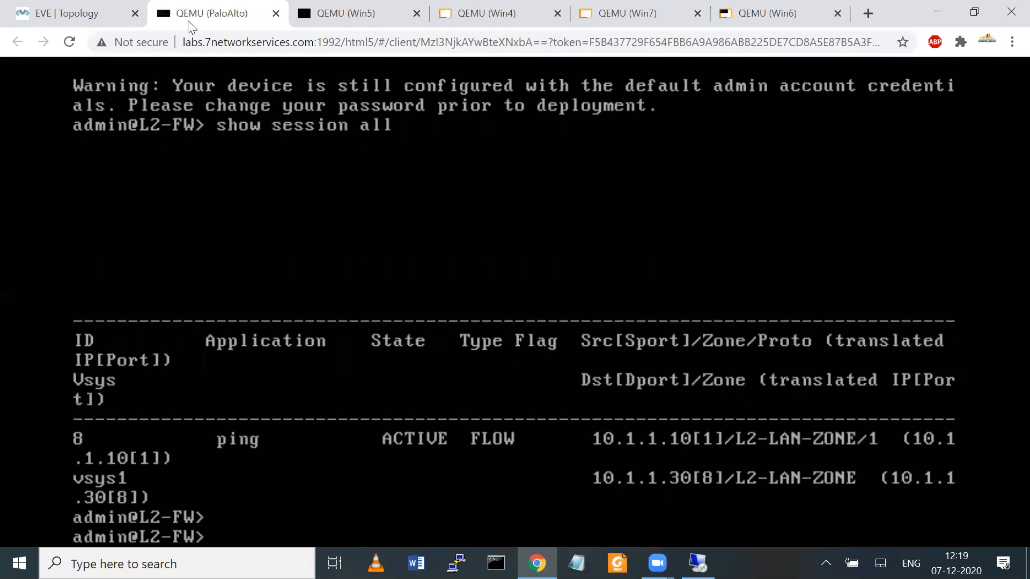
Step: Underline source 10.1.1.10 and destination 10.1.1.30 in the listed ping session entry
{"action": "key", "text": "ctrl+2"}
{"action": "left_click_drag", "start_coordinate": [585, 437], "coordinate": [696, 431]}
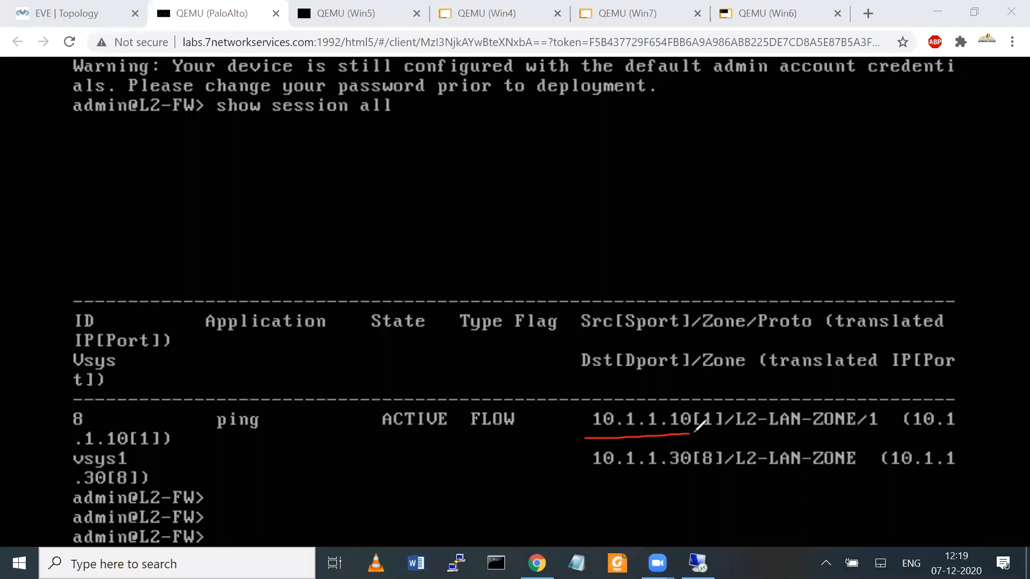
{"action": "left_click_drag", "start_coordinate": [590, 482], "coordinate": [666, 481]}
{"action": "left_click_drag", "start_coordinate": [762, 439], "coordinate": [846, 429]}
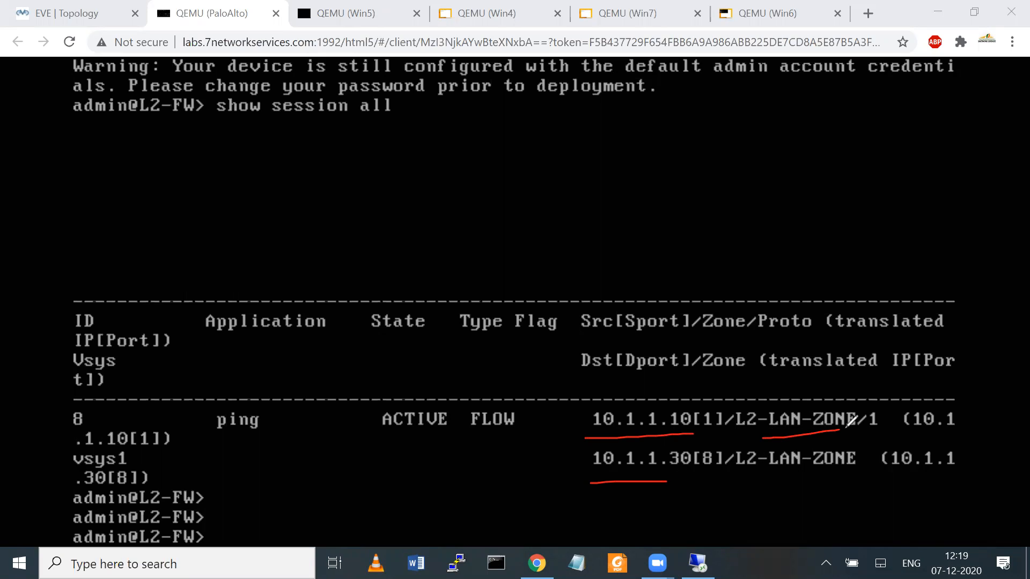
{"action": "left_click_drag", "start_coordinate": [766, 488], "coordinate": [854, 473]}
{"action": "left_click", "coordinate": [704, 88]}
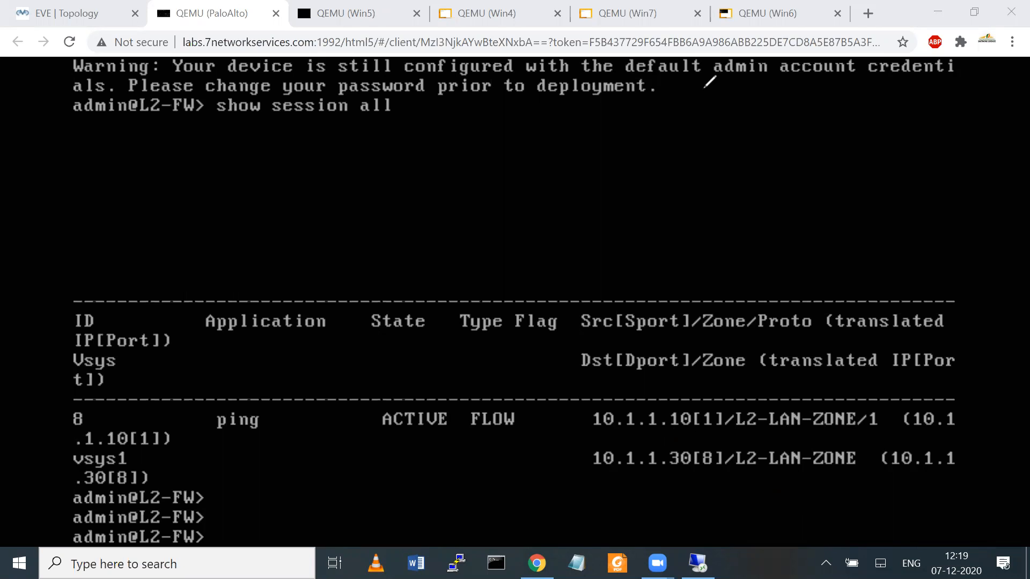
Step: On Win4, open the Windows Firewall settings through Run with firewall.cpl
{"action": "left_click", "coordinate": [44, 5]}
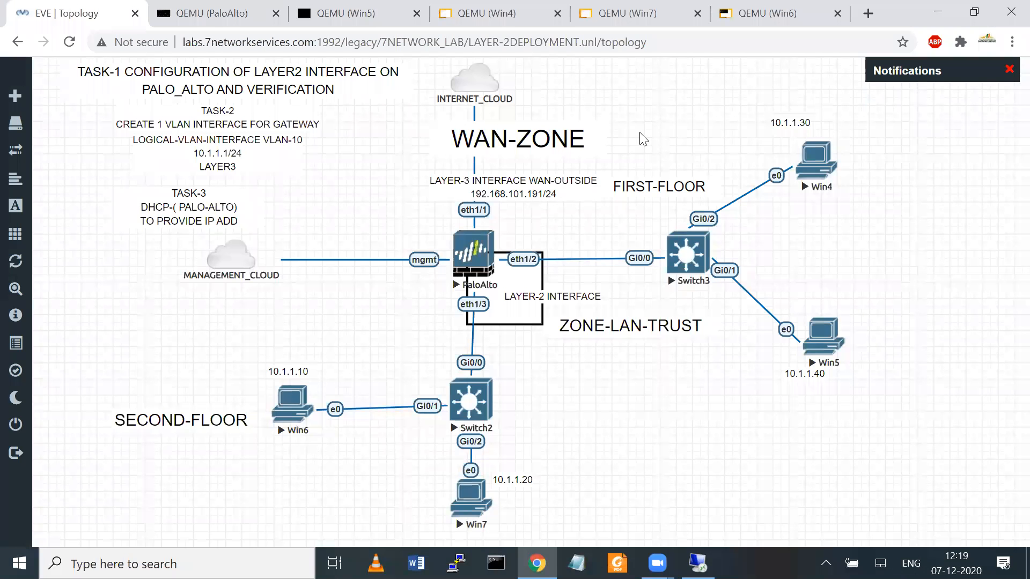
{"action": "left_click", "coordinate": [815, 156]}
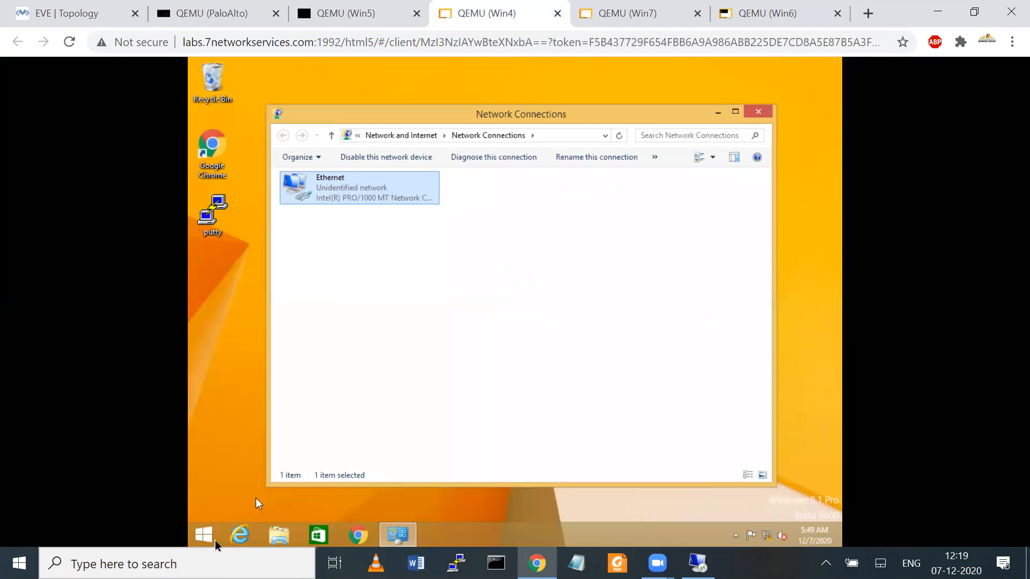
{"action": "right_click", "coordinate": [208, 537]}
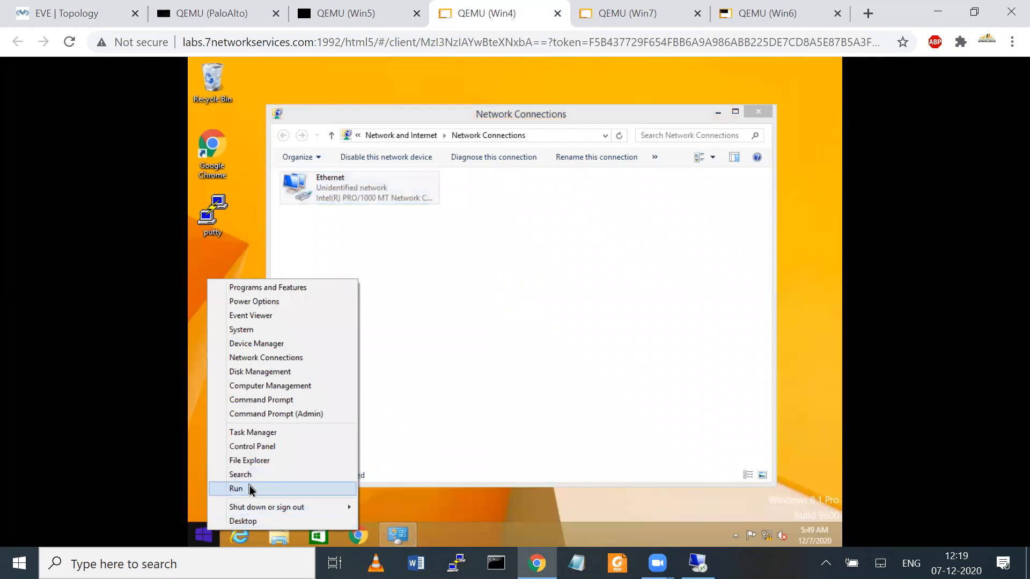
{"action": "left_click", "coordinate": [250, 485]}
{"action": "type", "text": "firewall.cpl"}
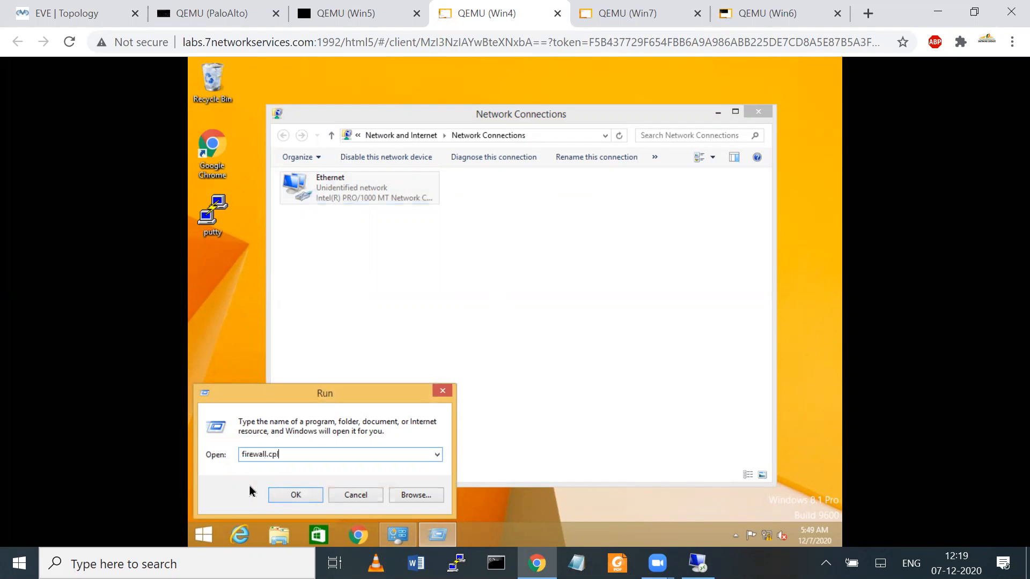
{"action": "key", "text": "Return"}
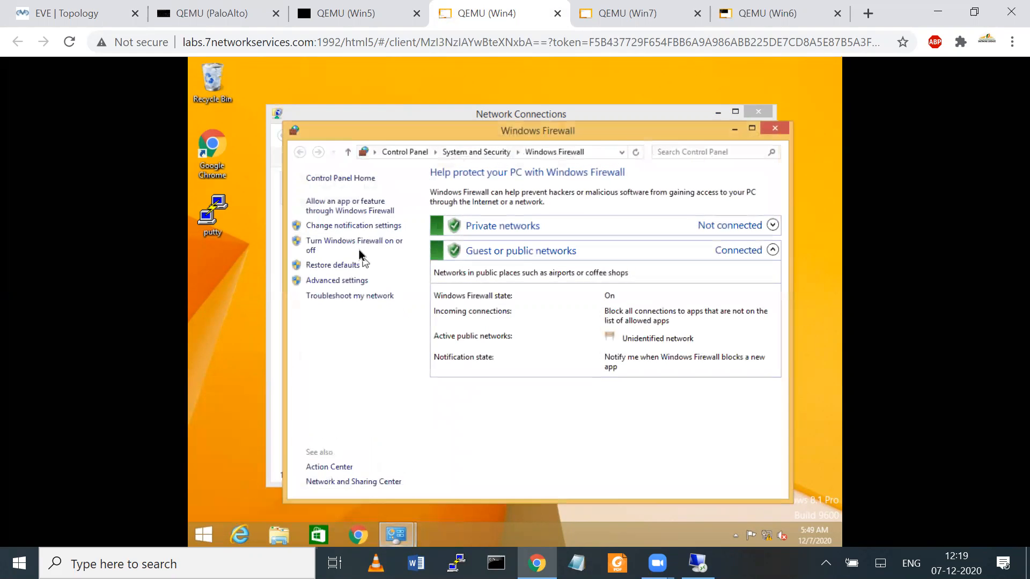
Step: Turn Windows Firewall off for private and public networks, save, and close the window
{"action": "left_click", "coordinate": [359, 239]}
{"action": "left_click", "coordinate": [392, 271]}
{"action": "left_click", "coordinate": [391, 347]}
{"action": "left_click", "coordinate": [658, 488]}
{"action": "left_click", "coordinate": [775, 128]}
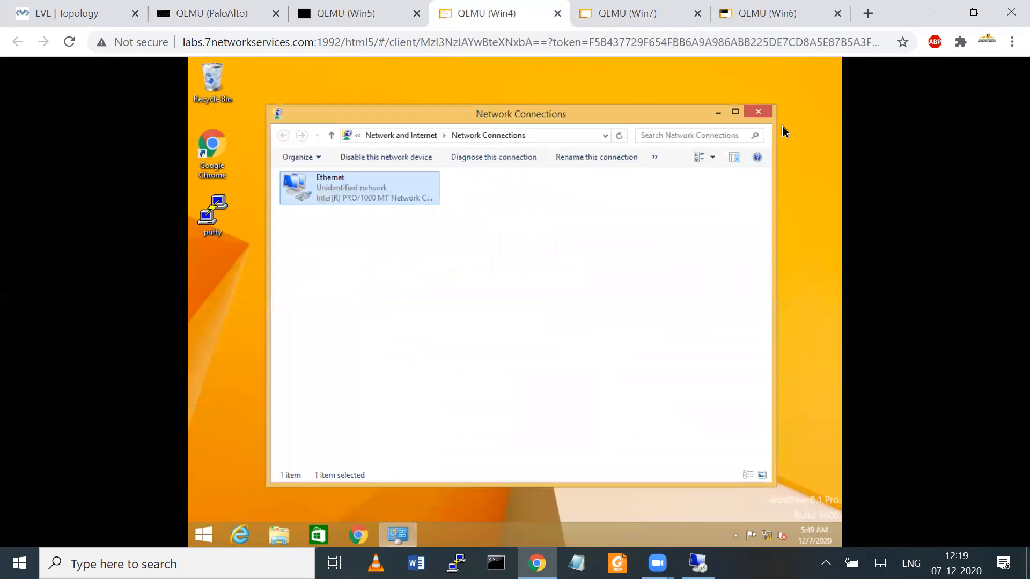
{"action": "left_click", "coordinate": [64, 12]}
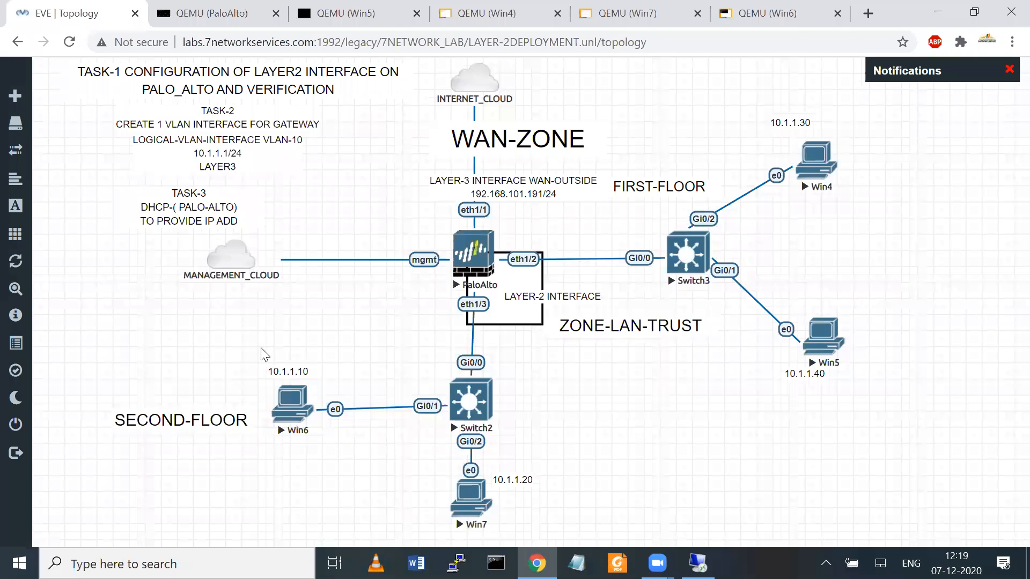
{"action": "left_click", "coordinate": [291, 398]}
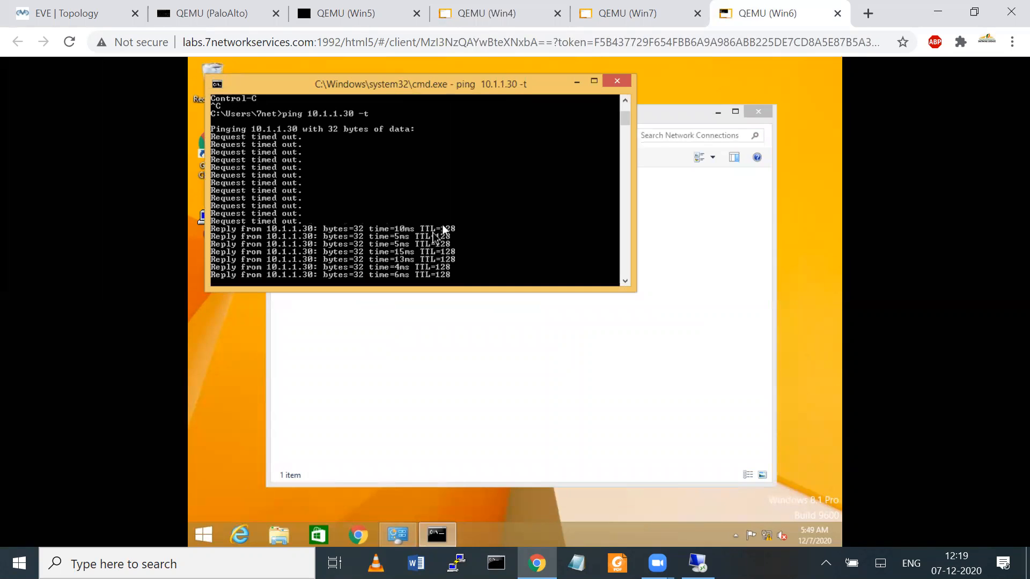
{"action": "mouse_move", "coordinate": [301, 209]}
{"action": "left_mouse_down"}
{"action": "mouse_move", "coordinate": [487, 198]}
{"action": "mouse_move", "coordinate": [478, 279]}
{"action": "mouse_move", "coordinate": [250, 292]}
{"action": "mouse_move", "coordinate": [268, 190]}
{"action": "mouse_move", "coordinate": [403, 181]}
{"action": "left_mouse_up"}
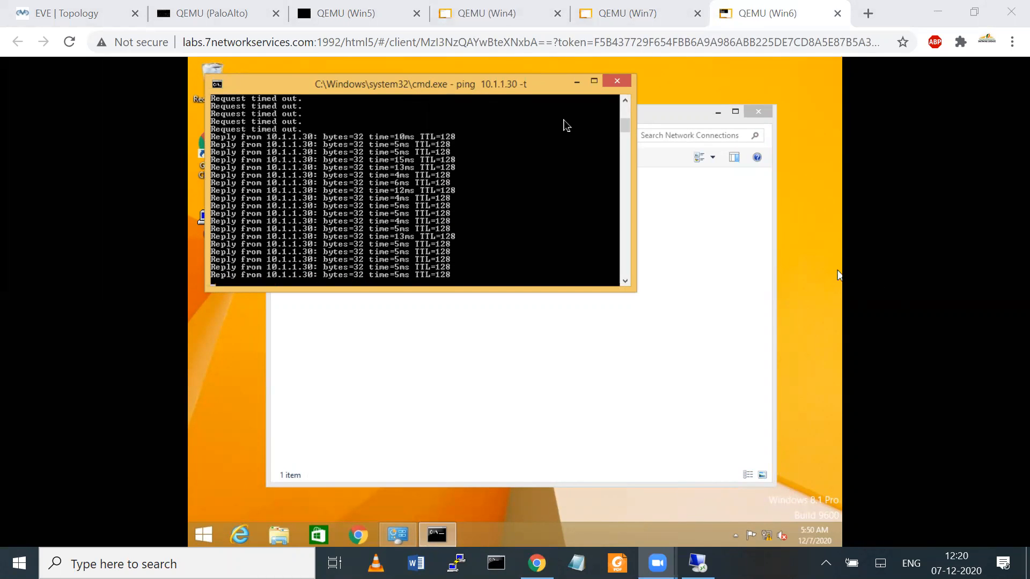
{"action": "left_click", "coordinate": [67, 13]}
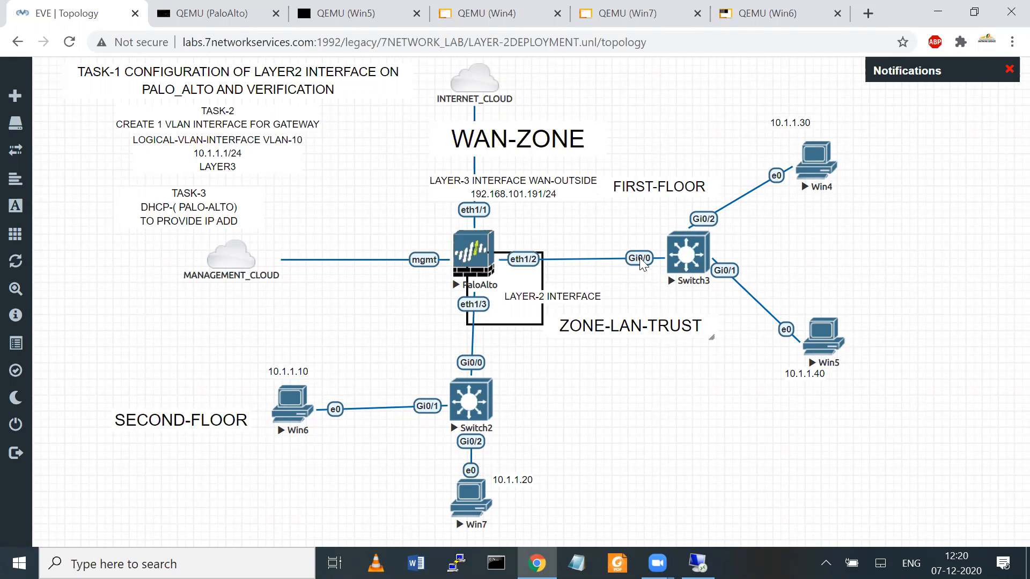
Step: Run 'show session id 8' on the PaloAlto firewall console
{"action": "left_click", "coordinate": [206, 22]}
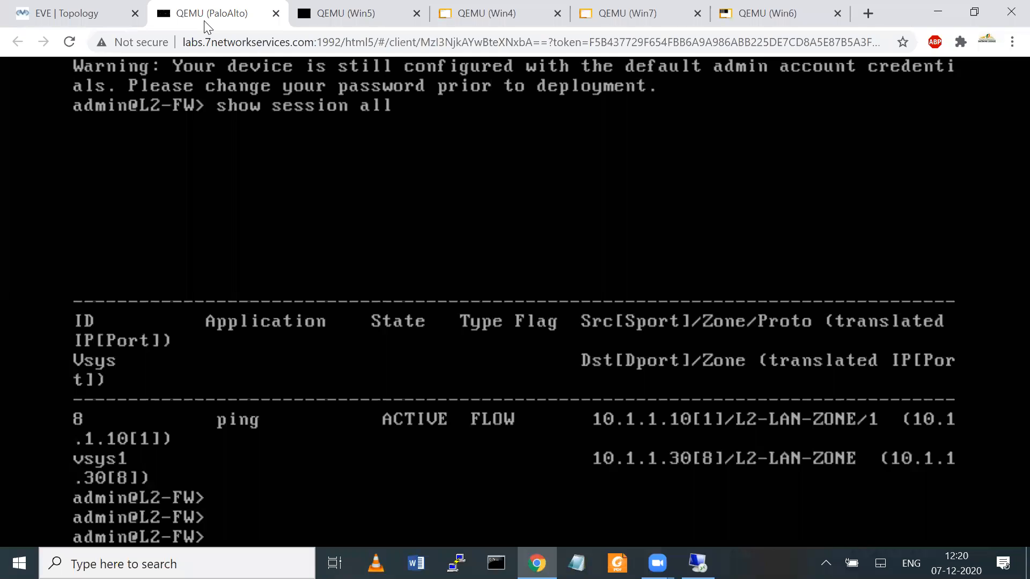
{"action": "type", "text": "sho"}
{"action": "type", "text": "ession"}
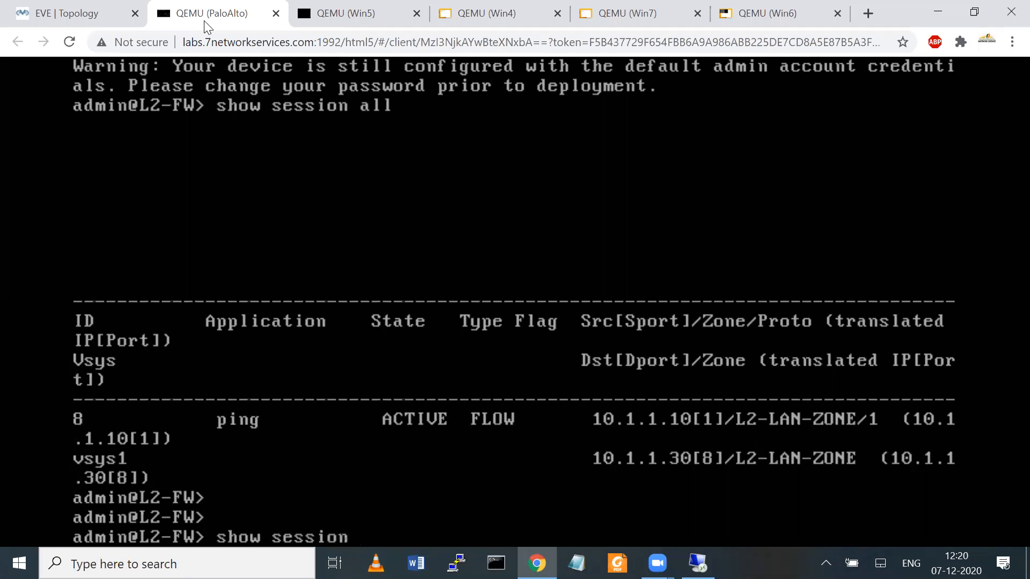
{"action": "type", "text": " id 8"}
{"action": "key", "text": "Return"}
{"action": "key", "text": "Return"}
{"action": "key", "text": "Return"}
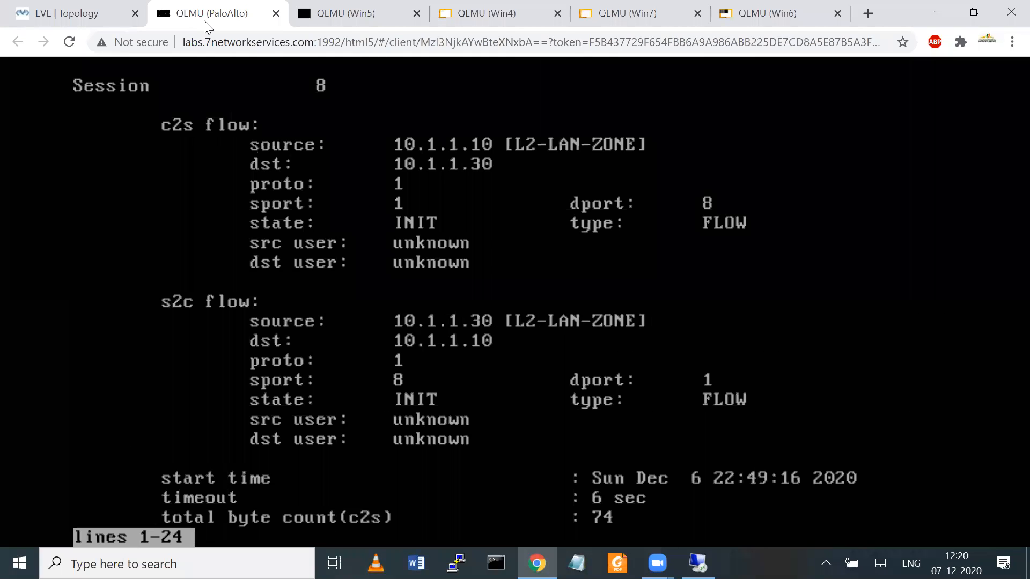
{"action": "key", "text": "Return"}
{"action": "key", "text": "Return"}
{"action": "key", "text": "Return"}
{"action": "key", "text": "Return"}
{"action": "key", "text": "Return"}
{"action": "key", "text": "Return"}
{"action": "key", "text": "Return"}
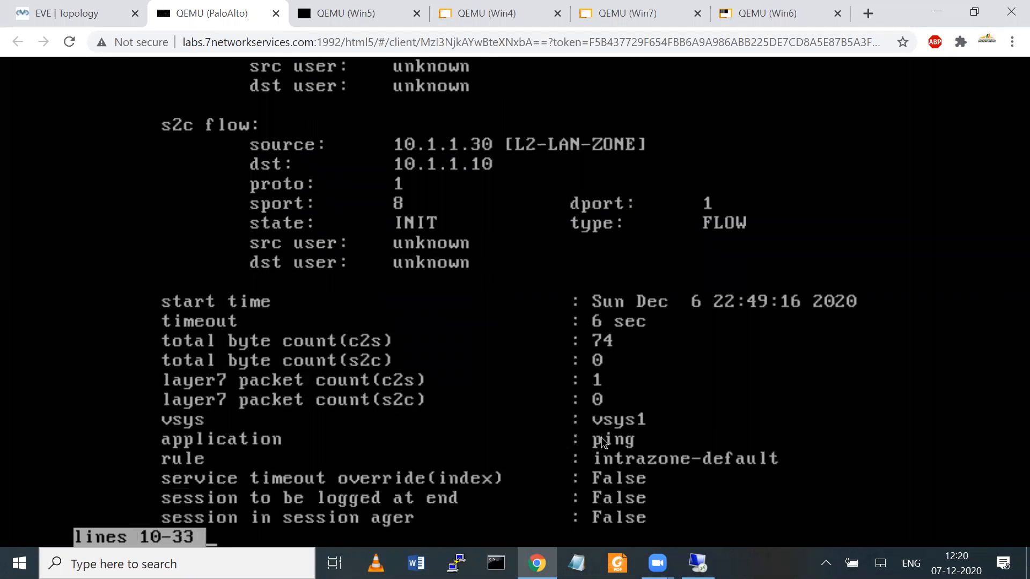
Step: Mark up and page through session 8 details: rule intrazone-default, ethernet1/3 to ethernet1/2
{"action": "key", "text": "ctrl+2"}
{"action": "mouse_move", "coordinate": [578, 455]}
{"action": "left_mouse_down"}
{"action": "mouse_move", "coordinate": [582, 465]}
{"action": "mouse_move", "coordinate": [784, 435]}
{"action": "mouse_move", "coordinate": [573, 461]}
{"action": "left_mouse_up"}
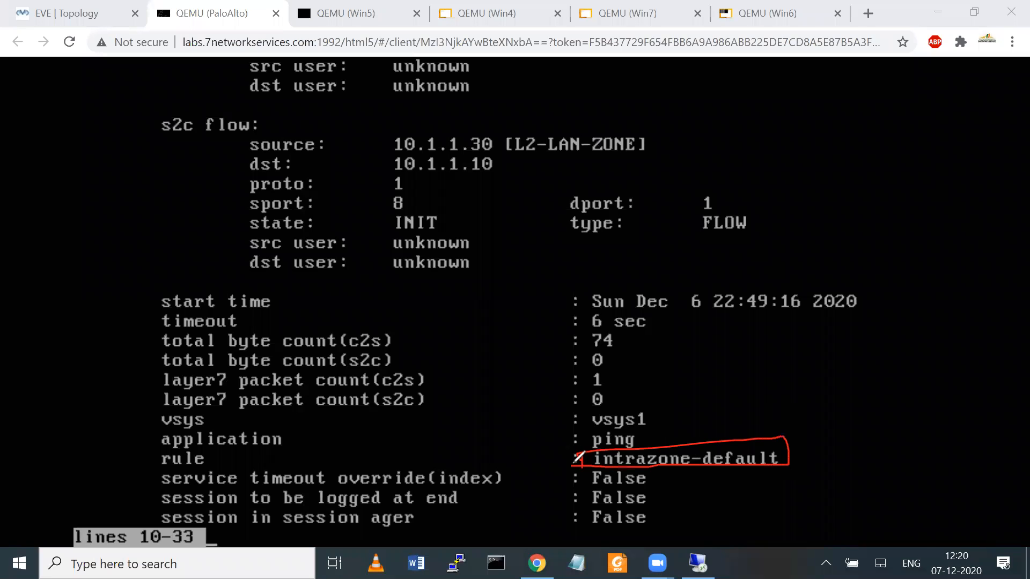
{"action": "key", "text": "e"}
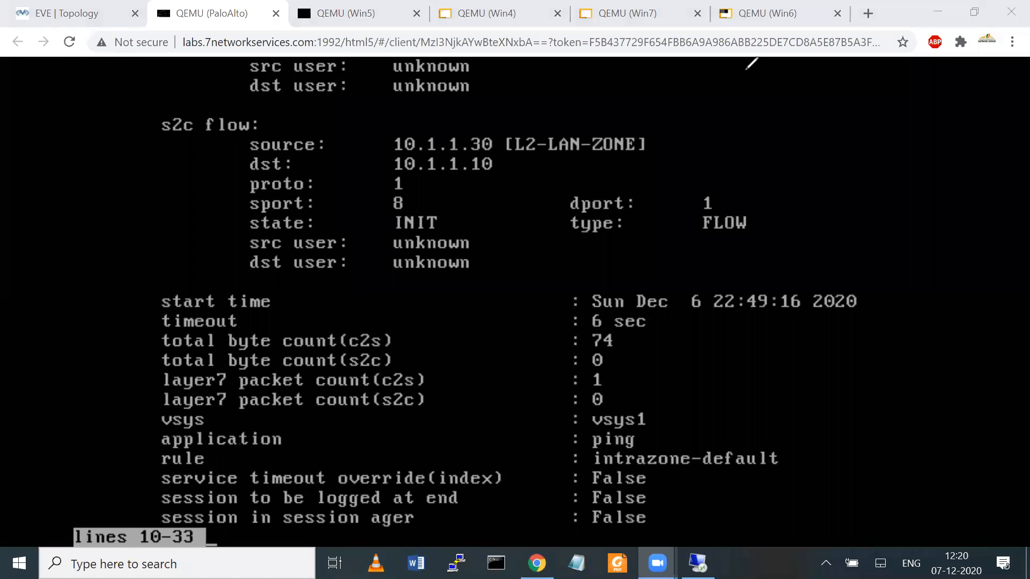
{"action": "left_click", "coordinate": [534, 456]}
{"action": "key", "text": "Return"}
{"action": "key", "text": "Return"}
{"action": "key", "text": "Return"}
{"action": "key", "text": "Return"}
{"action": "key", "text": "Return"}
{"action": "key", "text": "Return"}
{"action": "key", "text": "Return"}
{"action": "key", "text": "Return"}
{"action": "key", "text": "Return"}
{"action": "key", "text": "Return"}
{"action": "key", "text": "Return"}
{"action": "key", "text": "Return"}
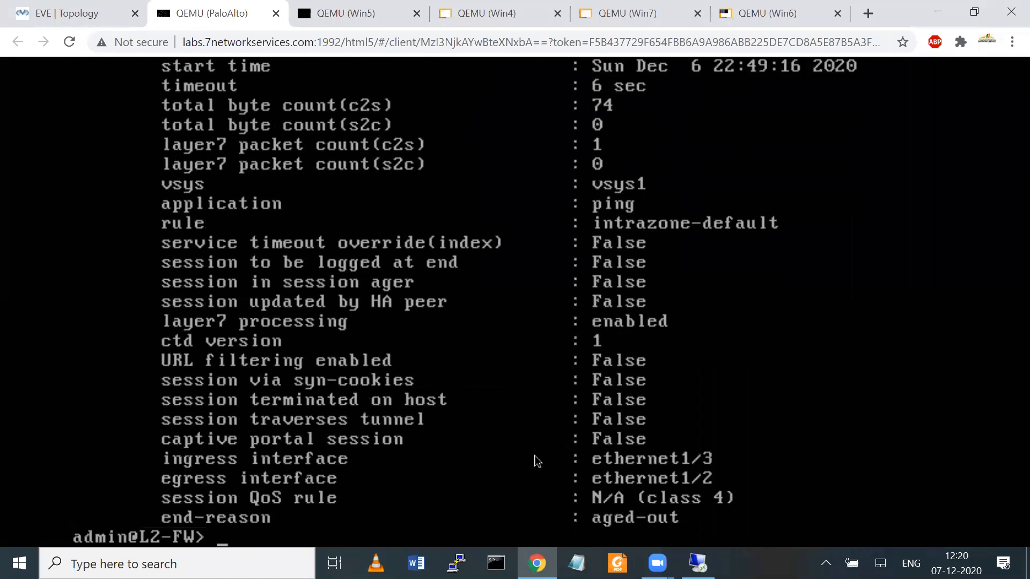
{"action": "key", "text": "Return"}
{"action": "key", "text": "Return"}
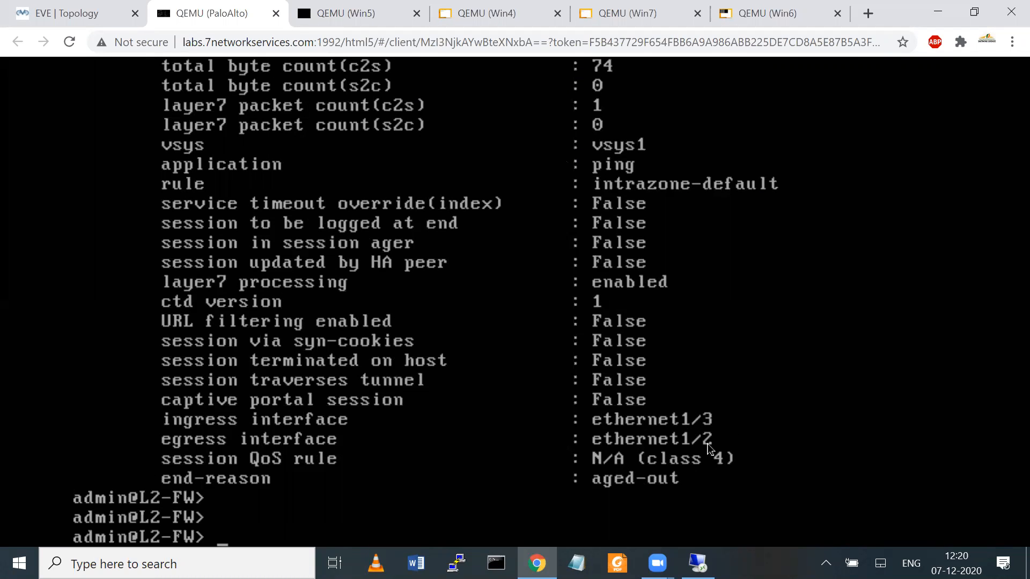
{"action": "left_click", "coordinate": [74, 14]}
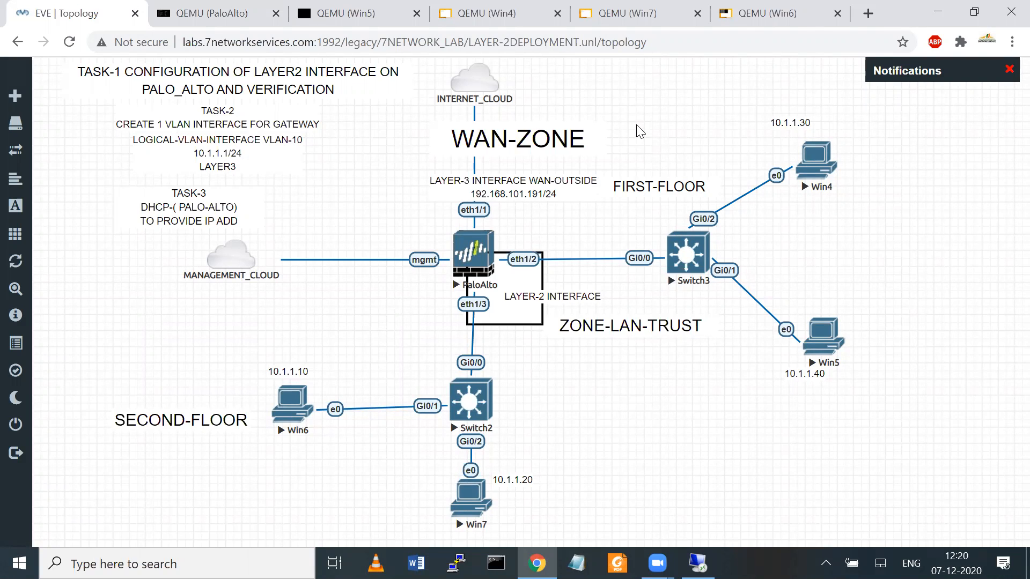
Step: Rerun 'show session all', paging through ACTIVE ping sessions 86–91 from 10.1.1.10 to 10.1.1.30
{"action": "left_click", "coordinate": [218, 21]}
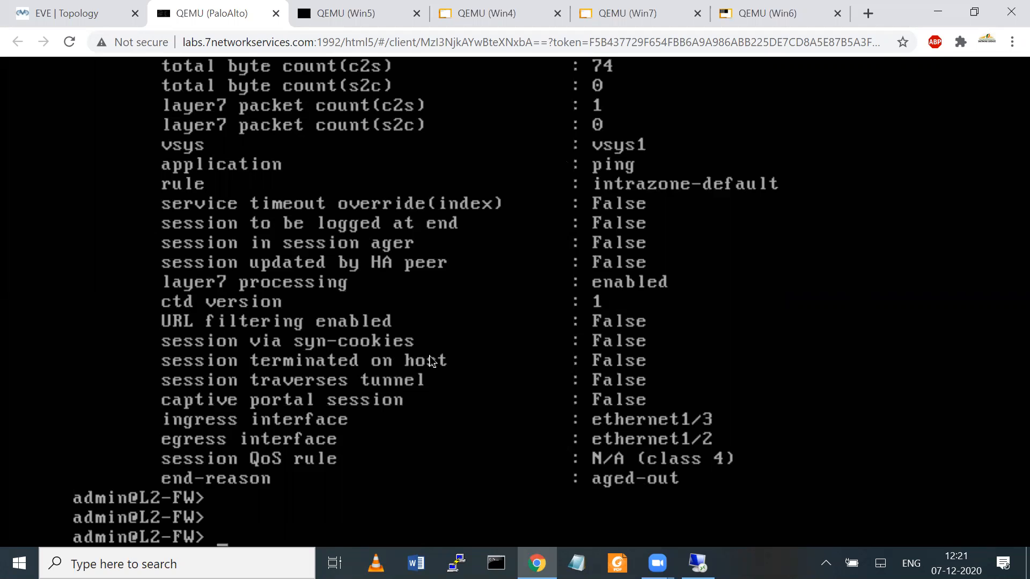
{"action": "key", "text": "Up"}
{"action": "key", "text": "Up"}
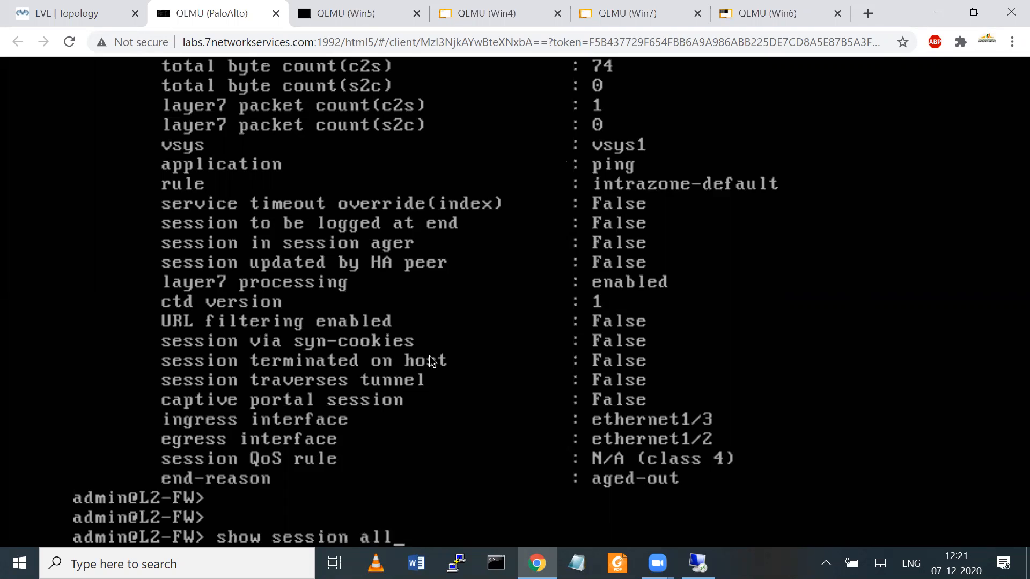
{"action": "key", "text": "Return"}
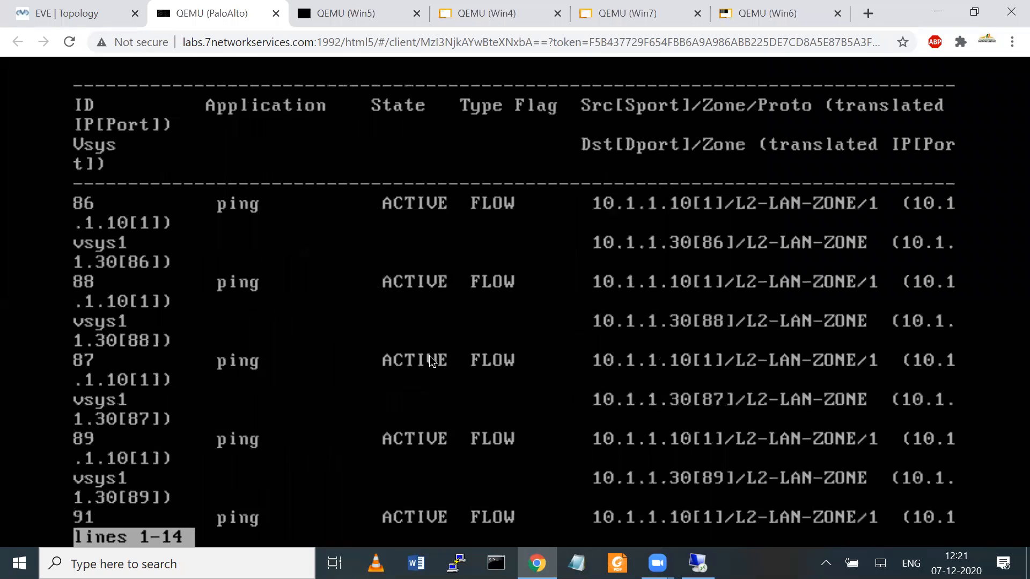
{"action": "key", "text": "Return"}
{"action": "key", "text": "Return"}
{"action": "key", "text": "Return"}
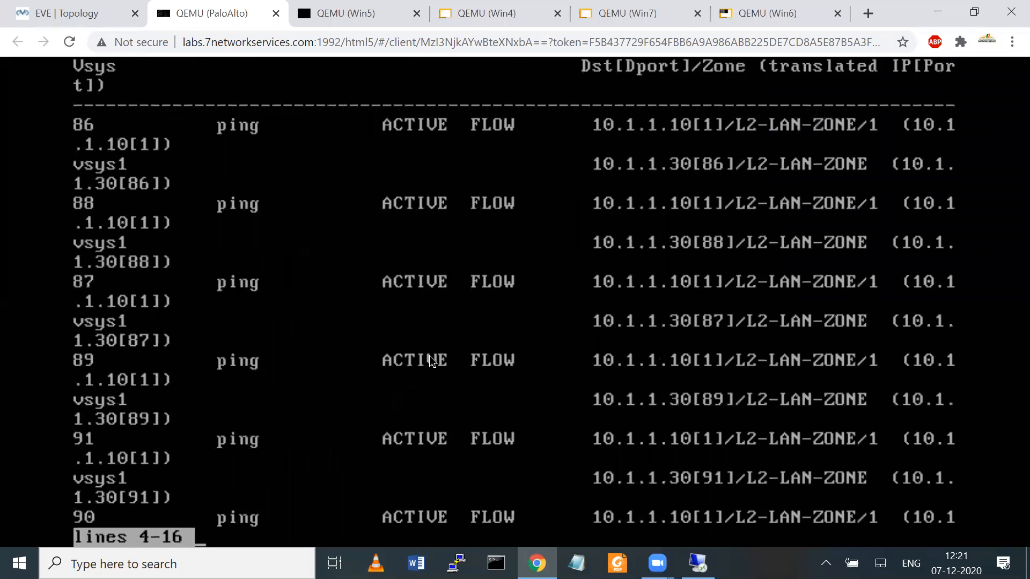
{"action": "key", "text": "Return"}
{"action": "key", "text": "Return"}
{"action": "key", "text": "Return"}
{"action": "key", "text": "Return"}
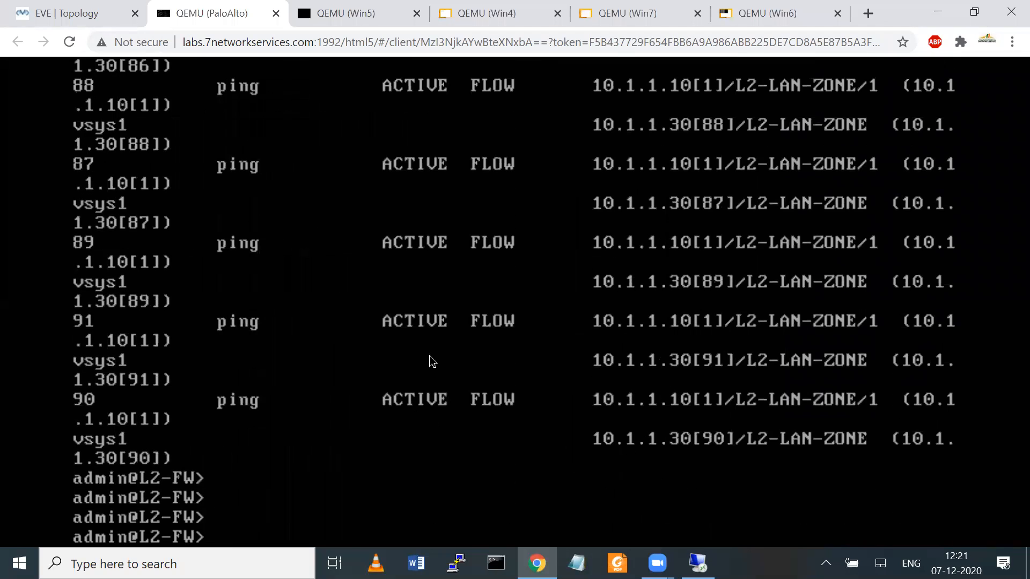
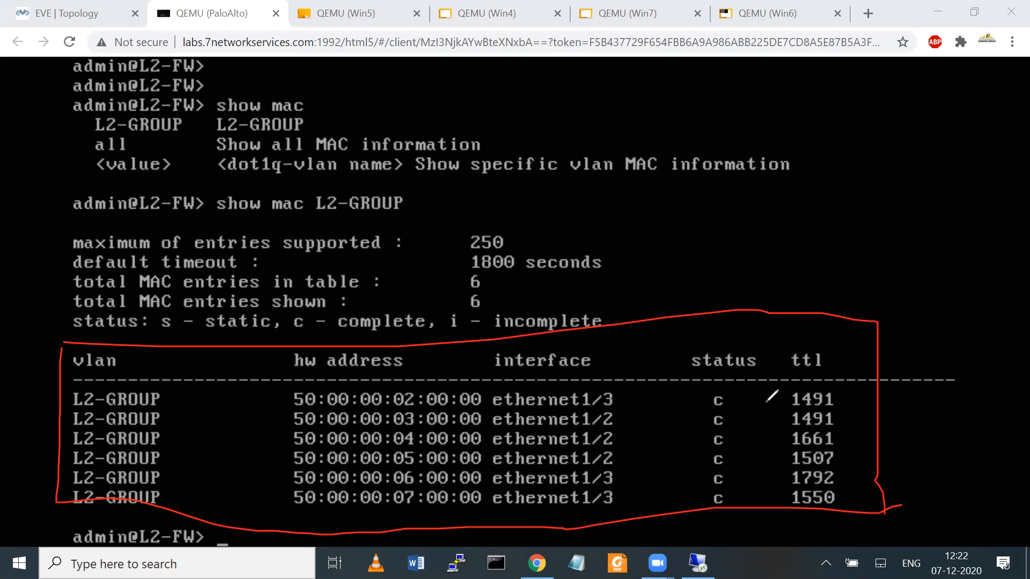
Step: Highlight the L2-GROUP MAC table's 250 maximum-entries value, clear the marks, and return to the lab topology
{"action": "mouse_move", "coordinate": [464, 254]}
{"action": "left_mouse_down"}
{"action": "mouse_move", "coordinate": [483, 207]}
{"action": "mouse_move", "coordinate": [464, 256]}
{"action": "left_mouse_up"}
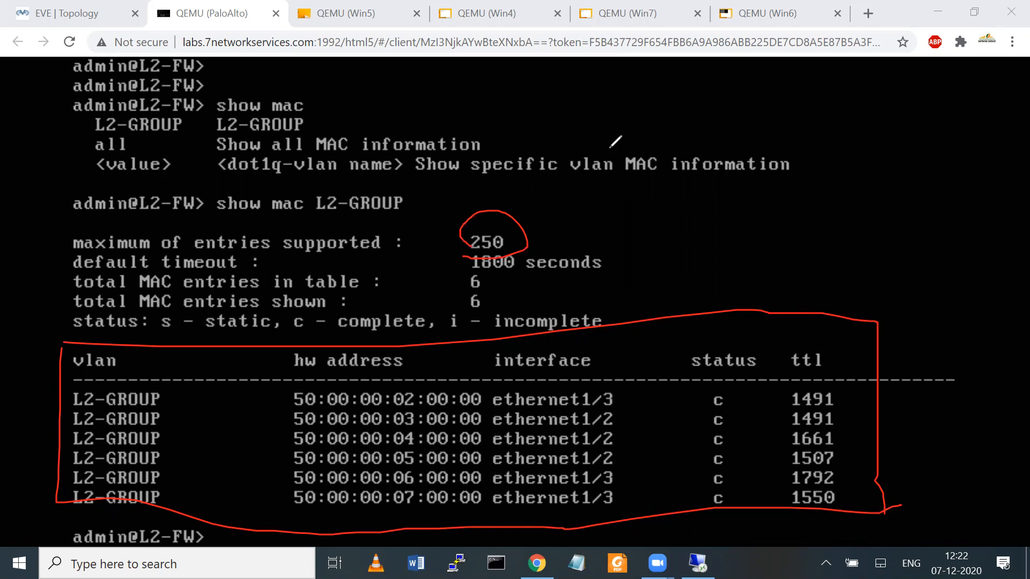
{"action": "left_click", "coordinate": [718, 81]}
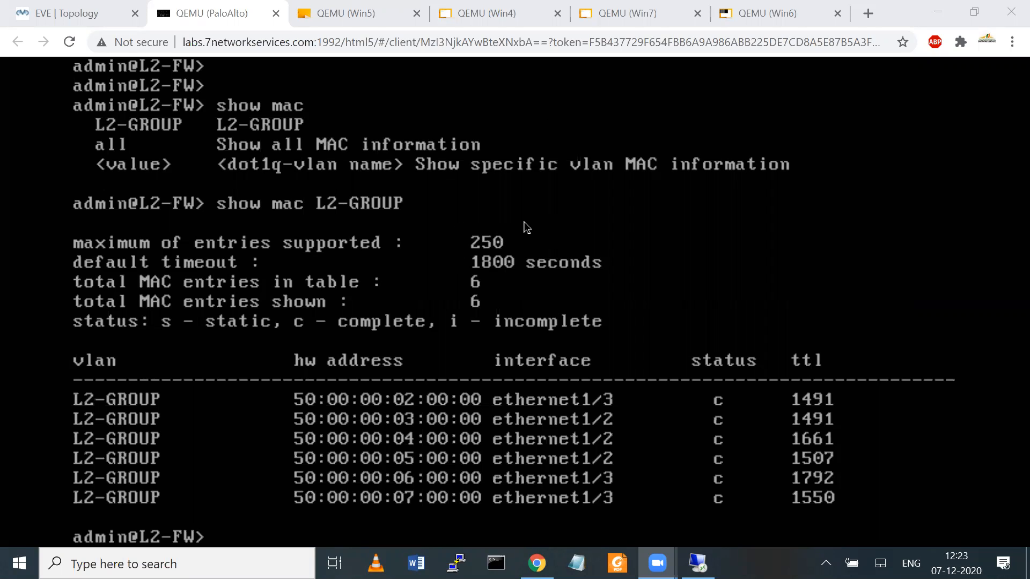
{"action": "left_click", "coordinate": [66, 11]}
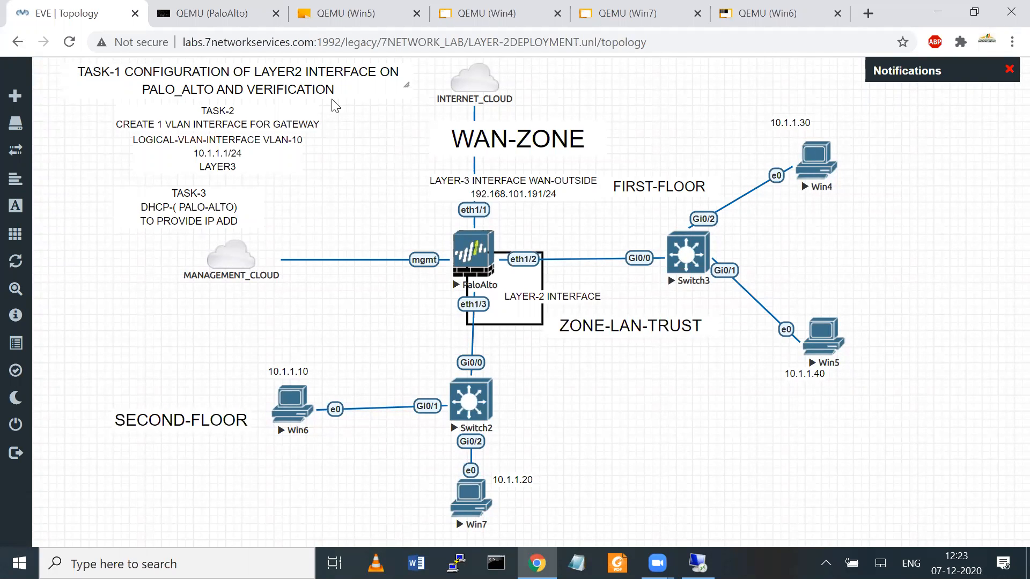
Step: Nudge the VLAN-10 gateway note slightly lower and bring up the PAN-OS Network > Interfaces page
{"action": "left_click_drag", "start_coordinate": [200, 135], "coordinate": [200, 138]}
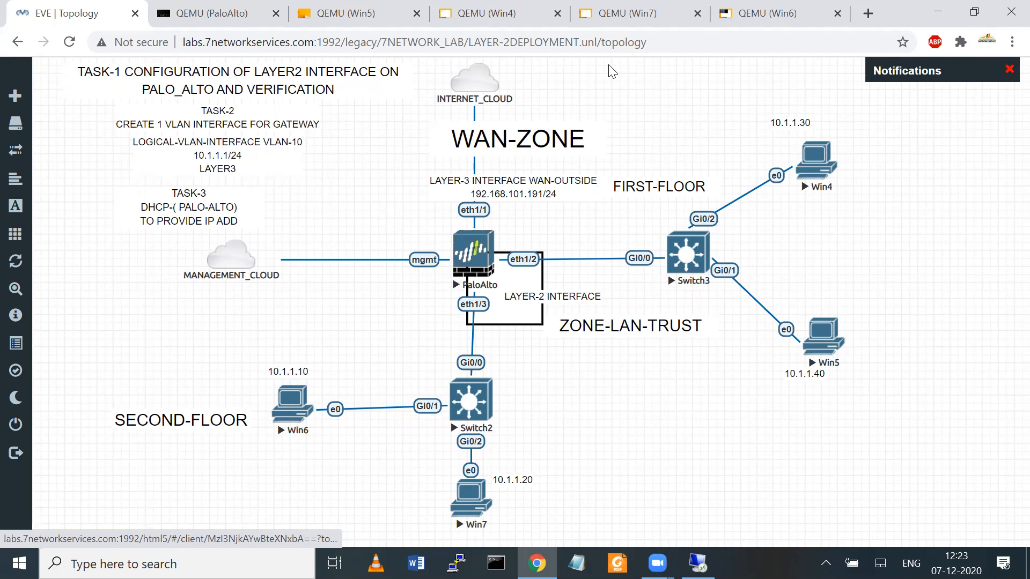
{"action": "left_click", "coordinate": [331, 9]}
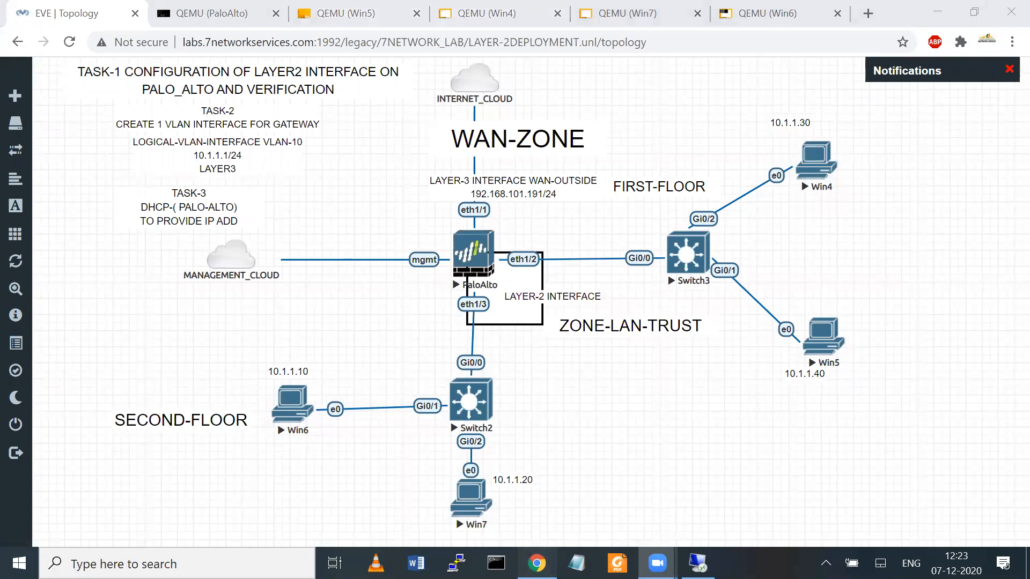
{"action": "left_click", "coordinate": [697, 563]}
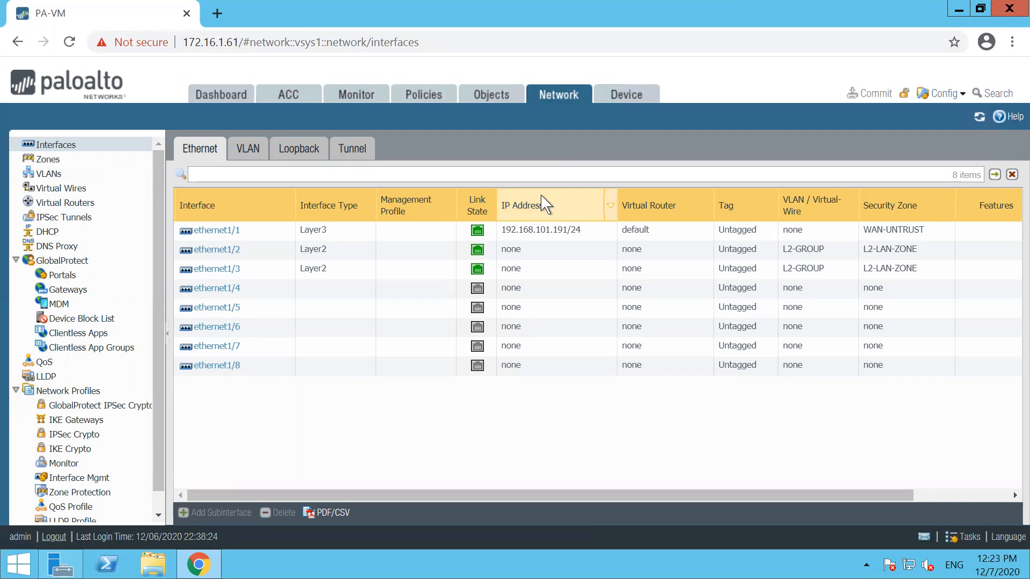
Step: Show the VLAN interfaces list and add a new VLAN interface numbered 10
{"action": "mouse_move", "coordinate": [268, 148]}
{"action": "left_mouse_down"}
{"action": "mouse_move", "coordinate": [242, 161]}
{"action": "mouse_move", "coordinate": [236, 124]}
{"action": "left_mouse_up"}
{"action": "key", "text": "ctrl+z"}
{"action": "left_click", "coordinate": [256, 148]}
{"action": "left_click", "coordinate": [193, 512]}
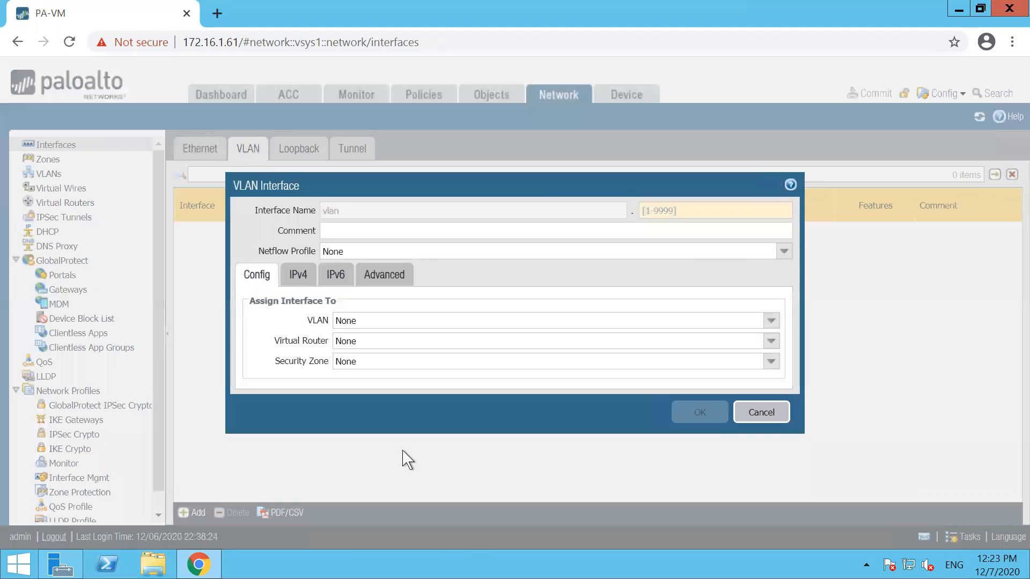
{"action": "left_click", "coordinate": [659, 204]}
{"action": "type", "text": "10"}
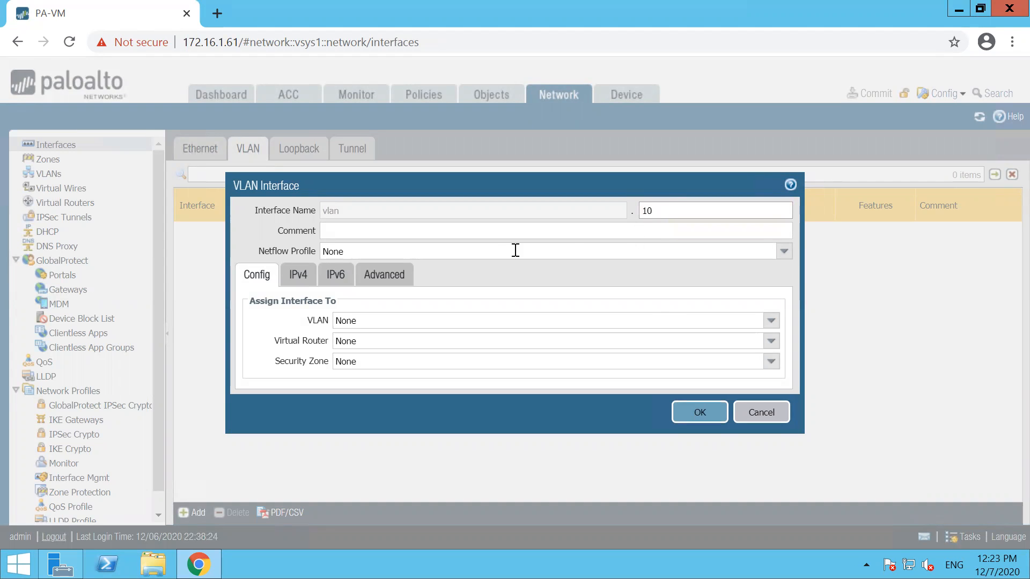
Step: Attach vlan.10 to VLAN L2-GROUP and the default virtual router, then begin a new security zone
{"action": "left_click", "coordinate": [770, 322]}
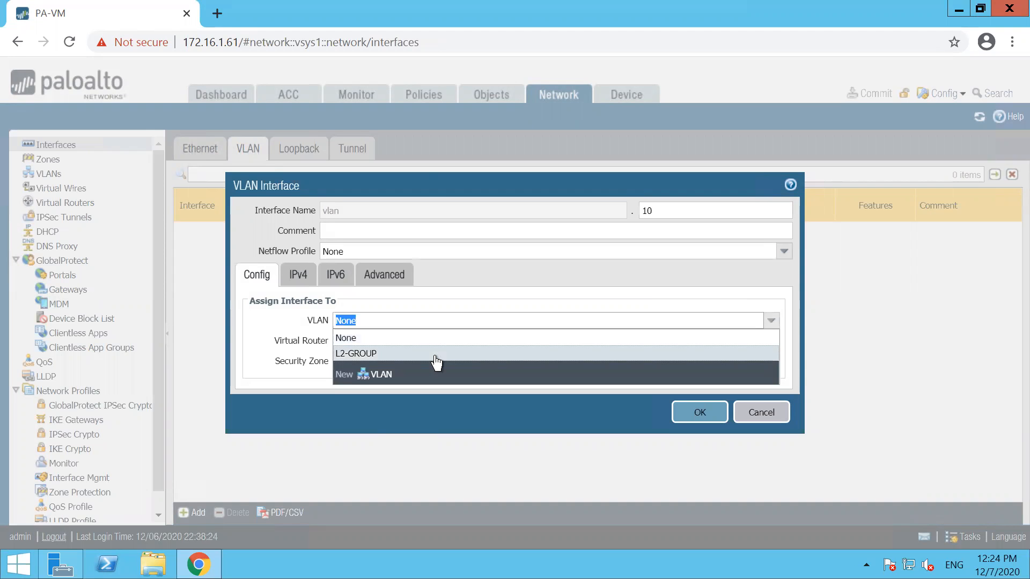
{"action": "left_click", "coordinate": [353, 354]}
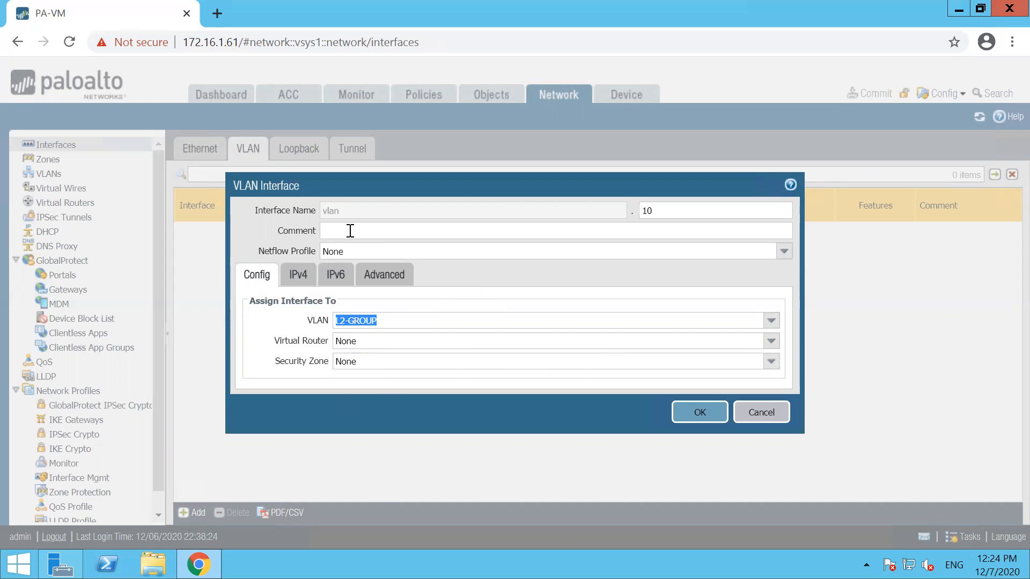
{"action": "left_click", "coordinate": [770, 343]}
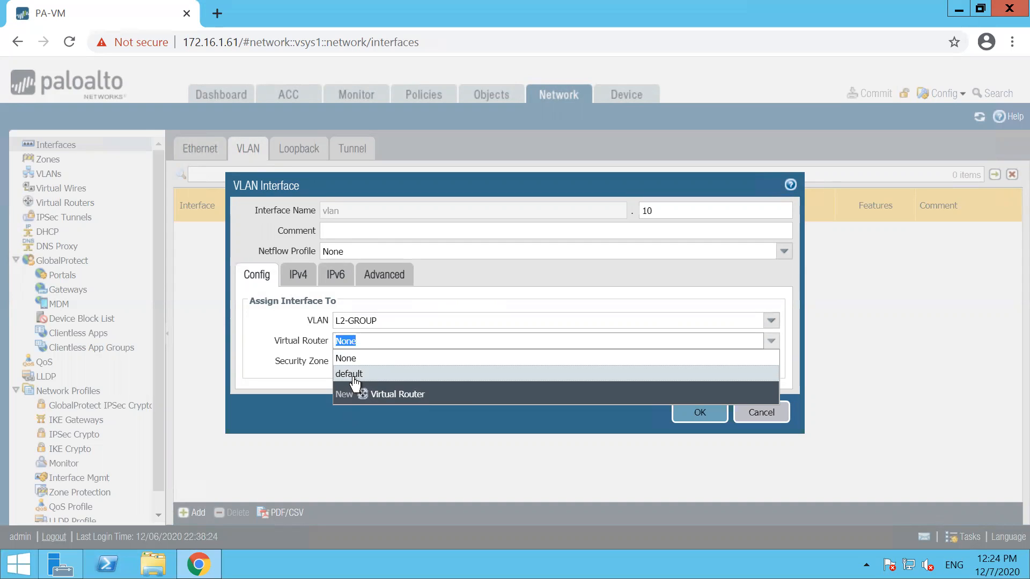
{"action": "left_click", "coordinate": [350, 374]}
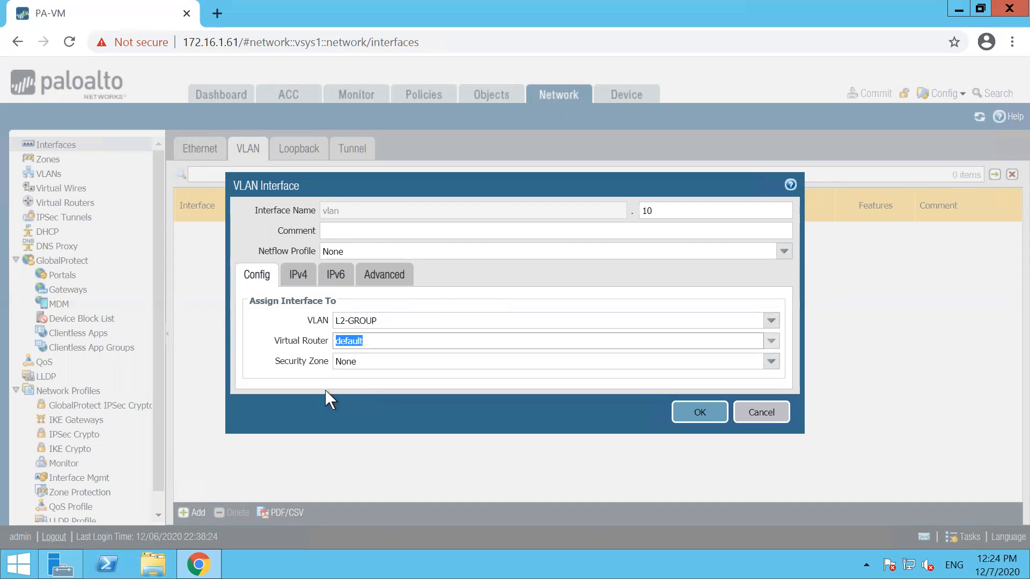
{"action": "left_click", "coordinate": [772, 363]}
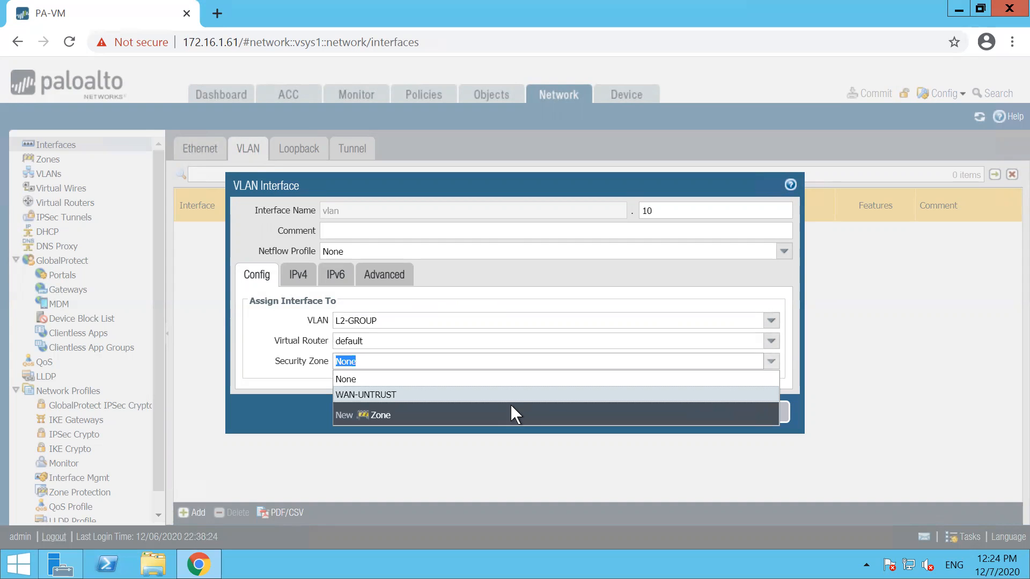
{"action": "left_click", "coordinate": [381, 415]}
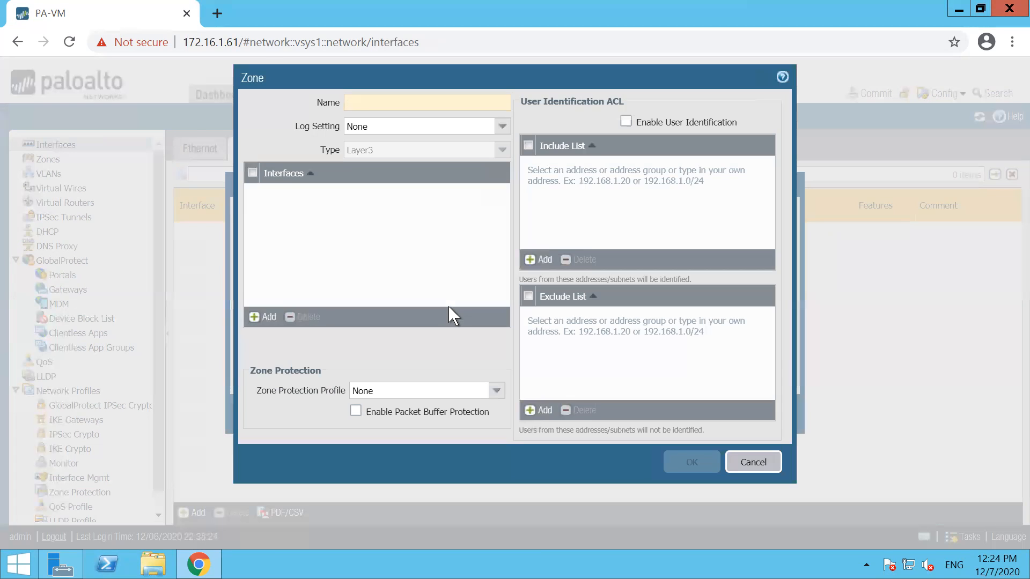
Step: Name the new security zone L3-LAN-TRUST and confirm it
{"action": "type", "text": "LAN-TRUST"}
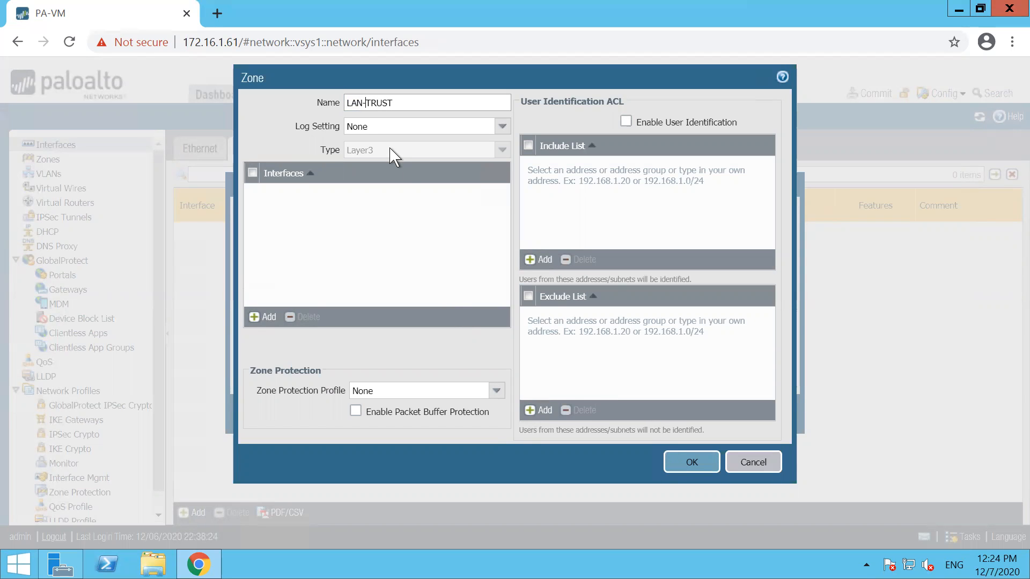
{"action": "key", "text": "Home"}
{"action": "type", "text": "L3-"}
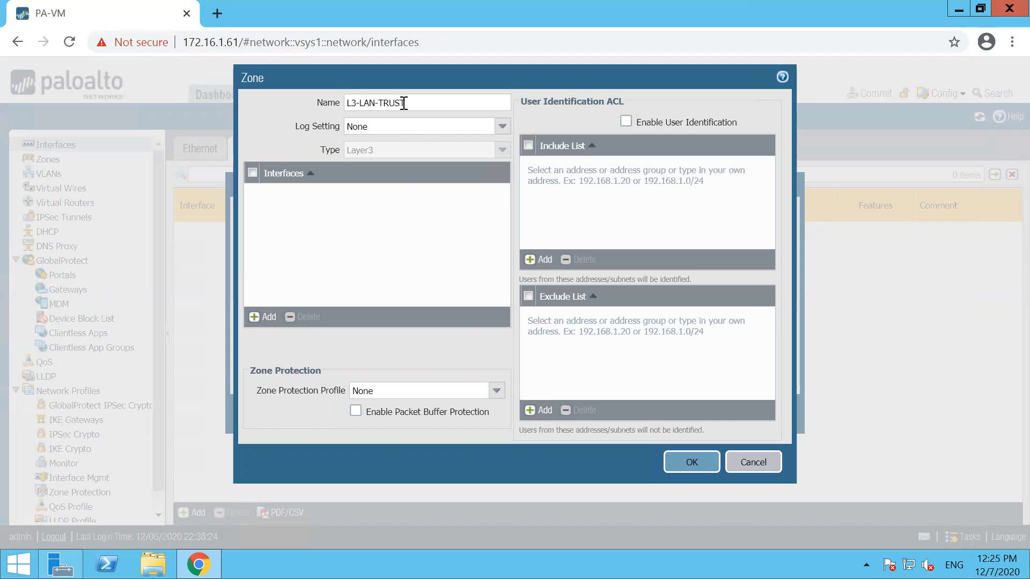
{"action": "left_click", "coordinate": [684, 461]}
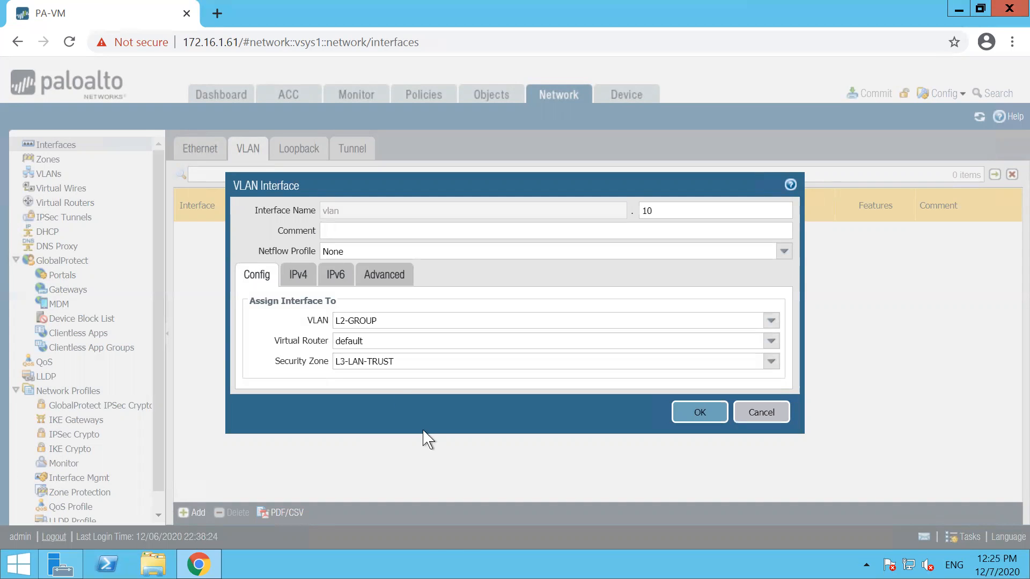
Step: Give vlan.10 the static IPv4 address 10.1.1.1/24
{"action": "left_click", "coordinate": [297, 276]}
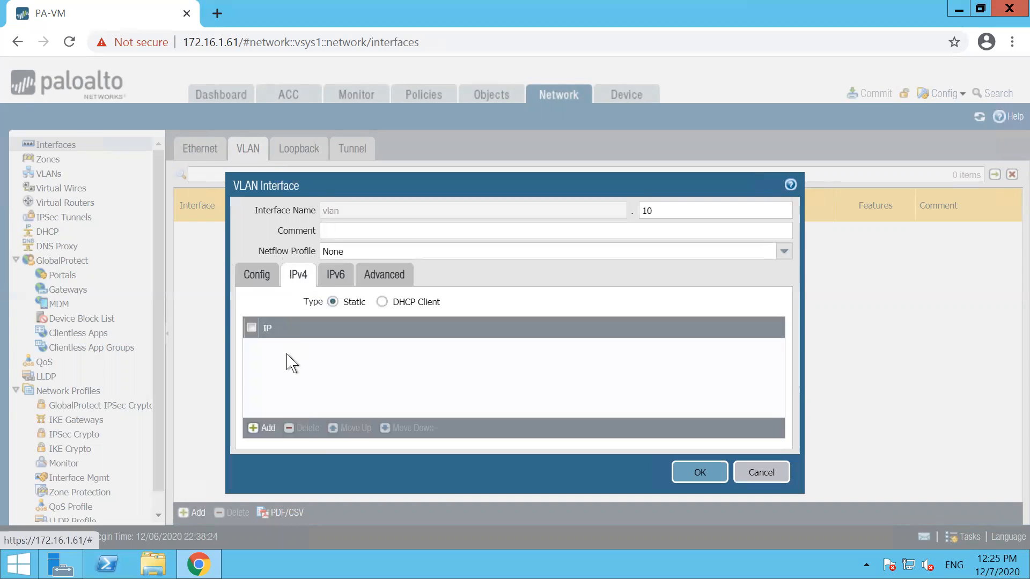
{"action": "left_click", "coordinate": [268, 427]}
{"action": "type", "text": "10.1.1.1"}
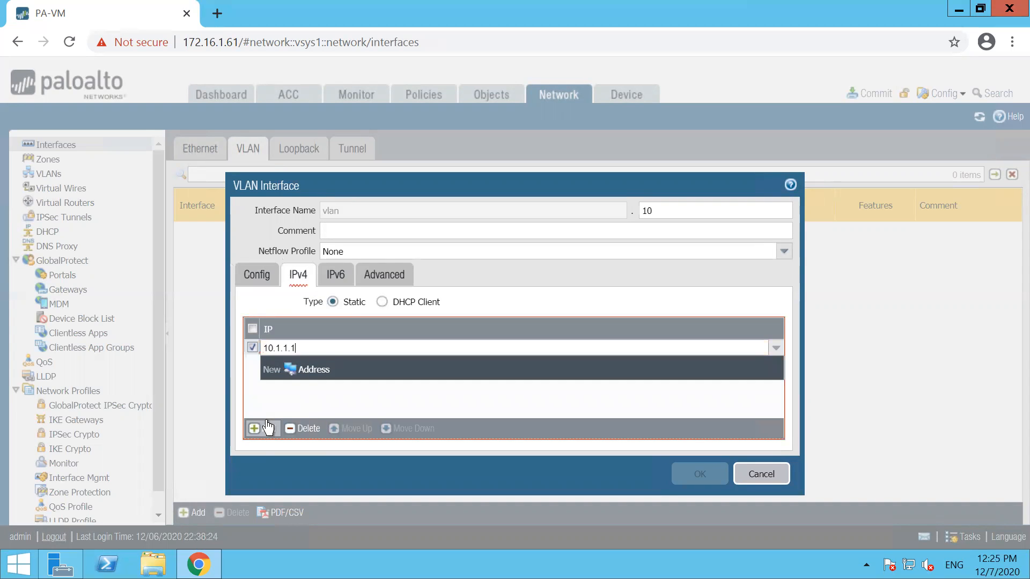
{"action": "type", "text": "/24"}
{"action": "left_click", "coordinate": [332, 414]}
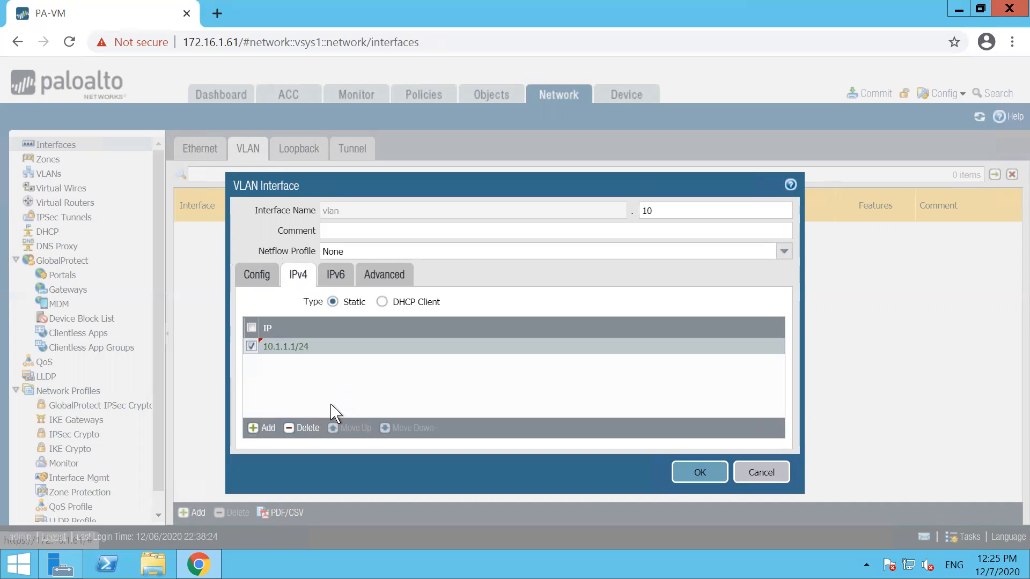
Step: Create a Ping-enabled MGMT-PROFILE management profile for vlan.10 and save the interface
{"action": "left_click", "coordinate": [381, 284]}
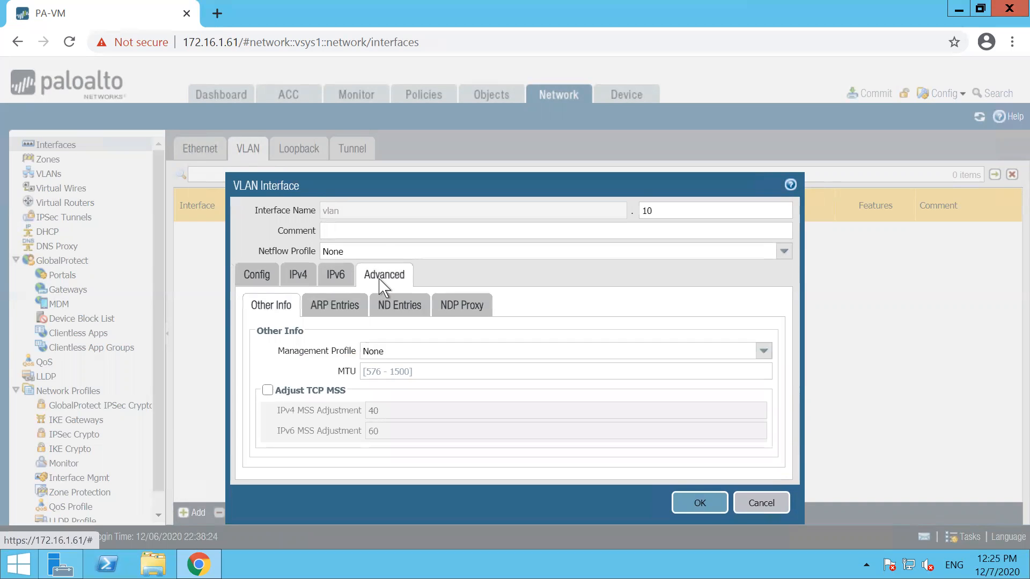
{"action": "left_click", "coordinate": [764, 351]}
{"action": "left_click", "coordinate": [429, 390]}
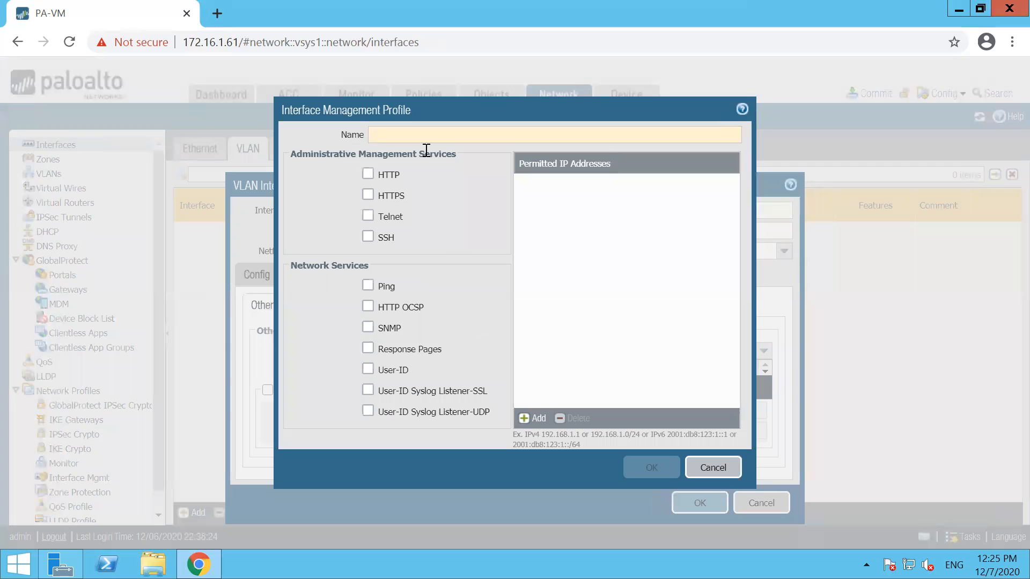
{"action": "type", "text": "MGMT-"}
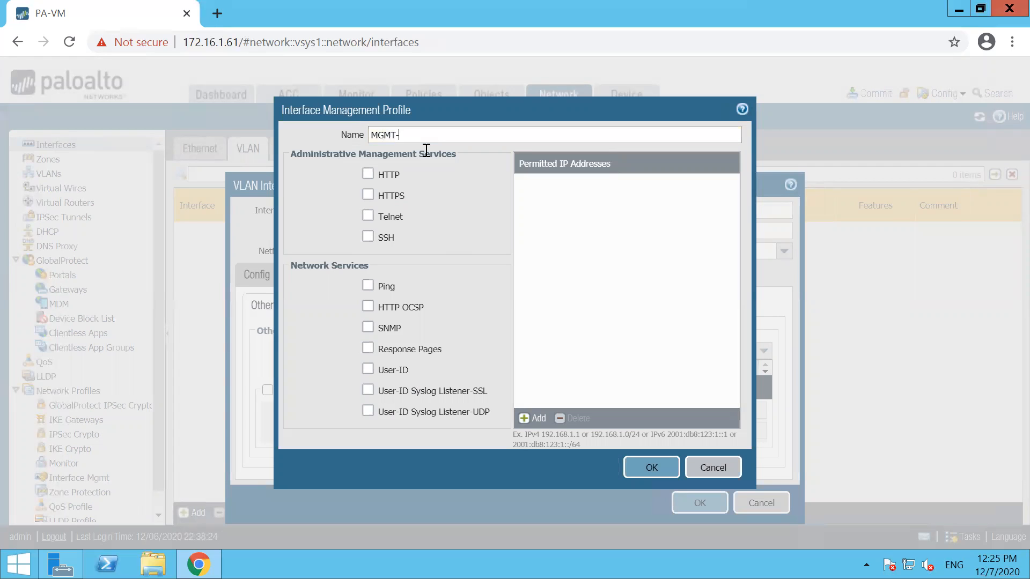
{"action": "type", "text": "PROFILE"}
{"action": "left_click", "coordinate": [368, 284]}
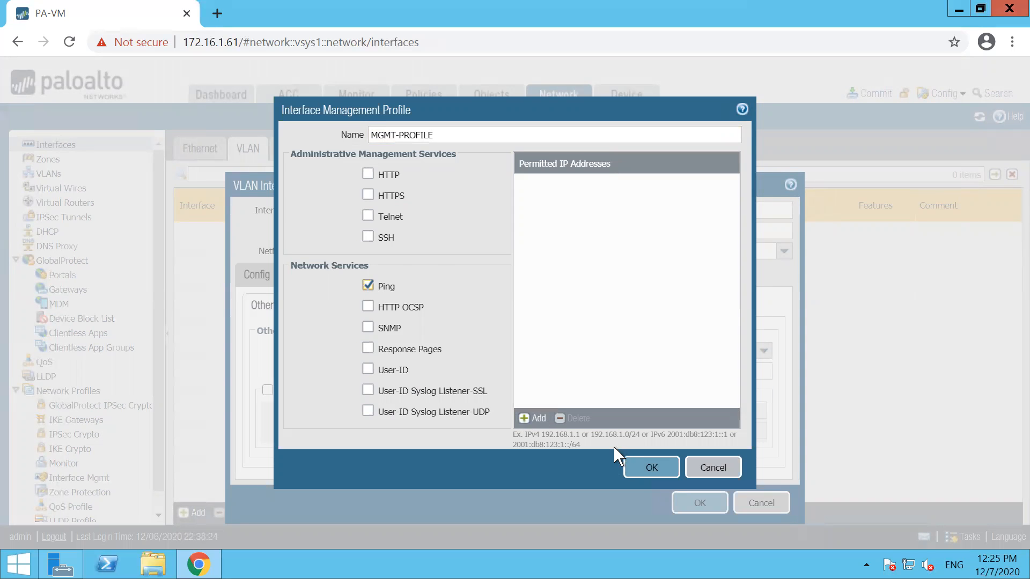
{"action": "left_click", "coordinate": [633, 466]}
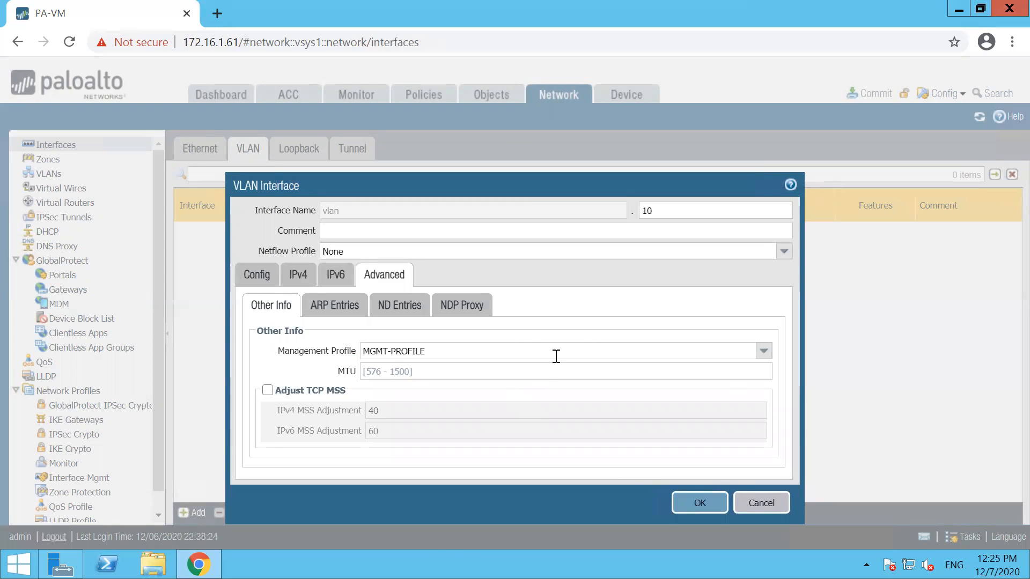
{"action": "left_click", "coordinate": [690, 504]}
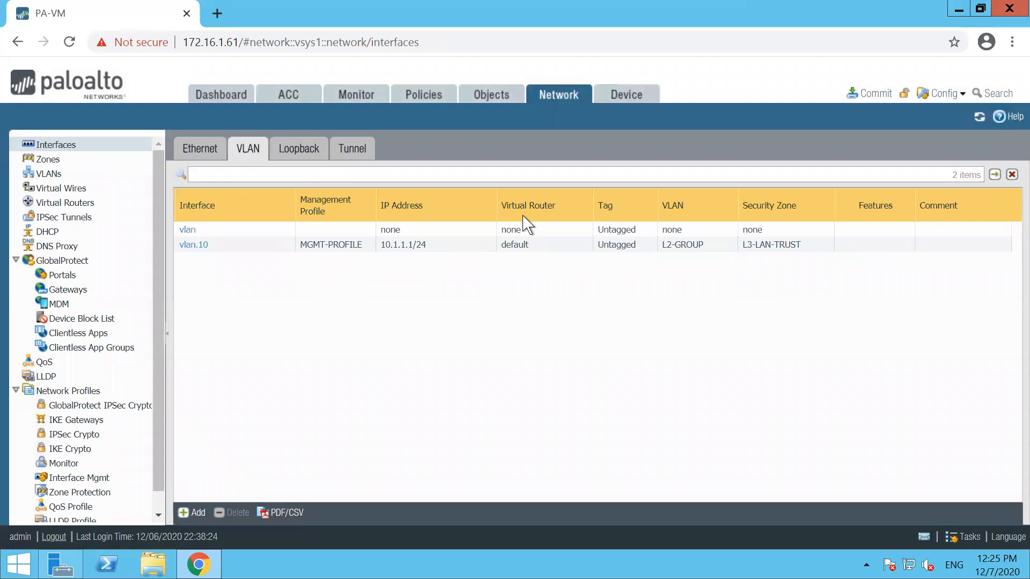
Step: Underline the 10.1.1.1/24 address and MGMT-PROFILE in the interface list, then clear the marks
{"action": "left_click_drag", "start_coordinate": [421, 258], "coordinate": [377, 261]}
{"action": "left_click_drag", "start_coordinate": [298, 260], "coordinate": [365, 261]}
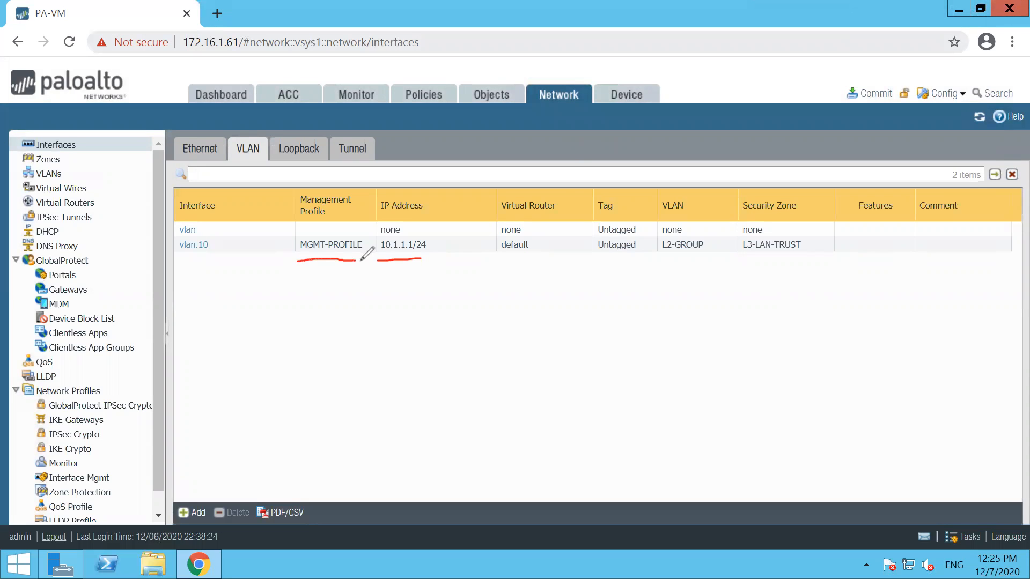
{"action": "key", "text": "Escape"}
Step: Cancel the pending commit, go to the NAT policies page, and minimize the remote session
{"action": "left_click", "coordinate": [875, 94]}
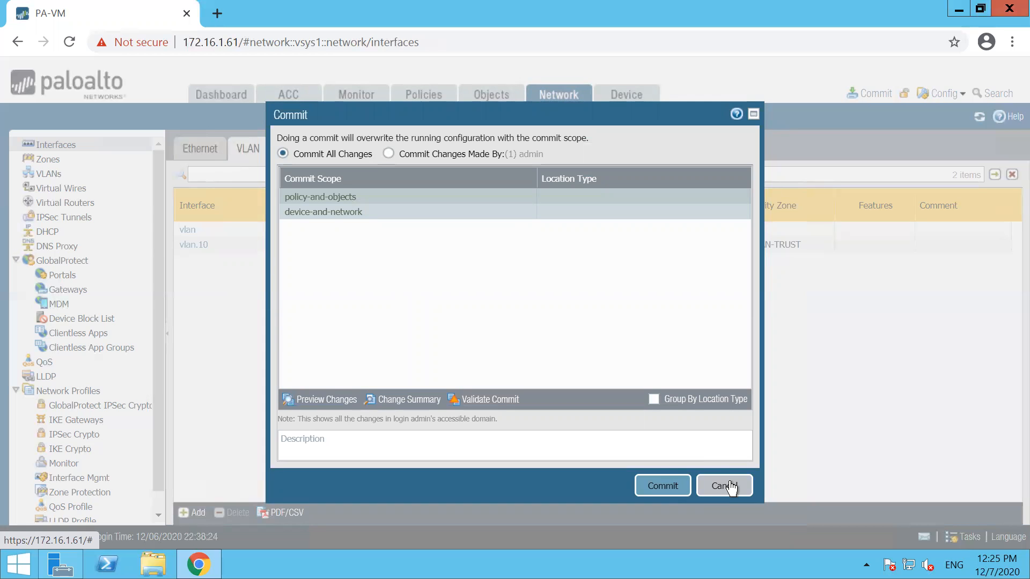
{"action": "left_click", "coordinate": [731, 486]}
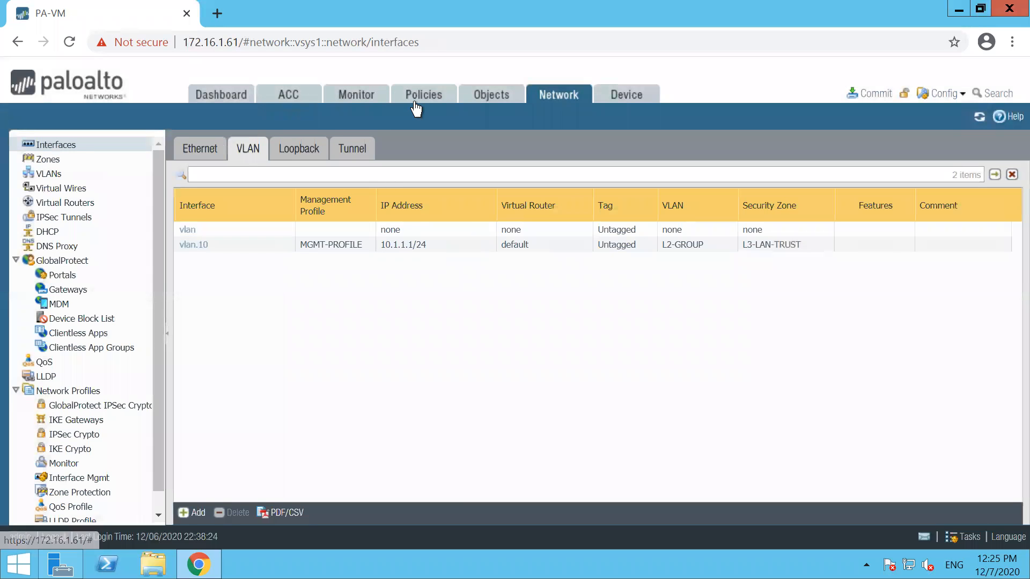
{"action": "left_click", "coordinate": [416, 102]}
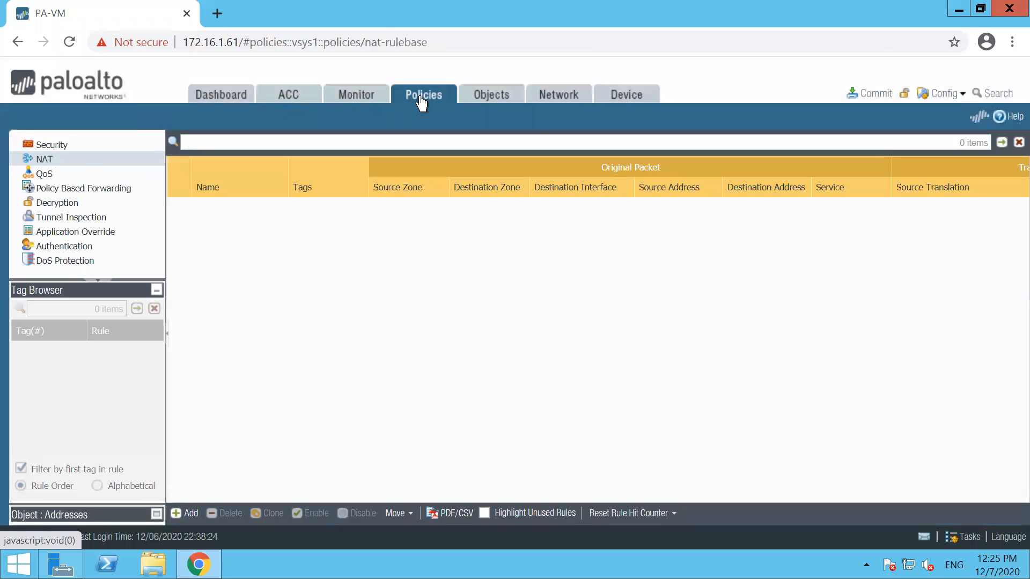
{"action": "left_click", "coordinate": [929, 14]}
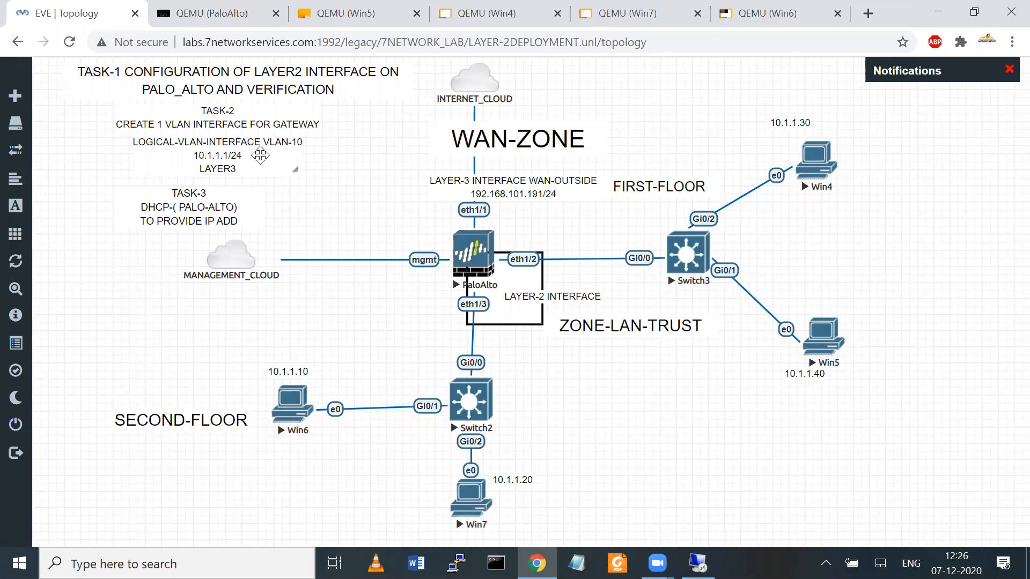
Step: Move the DHCP note lower left and renumber it from TASK-3 to TASK-4
{"action": "left_click_drag", "start_coordinate": [168, 219], "coordinate": [98, 318]}
{"action": "right_click", "coordinate": [135, 220]}
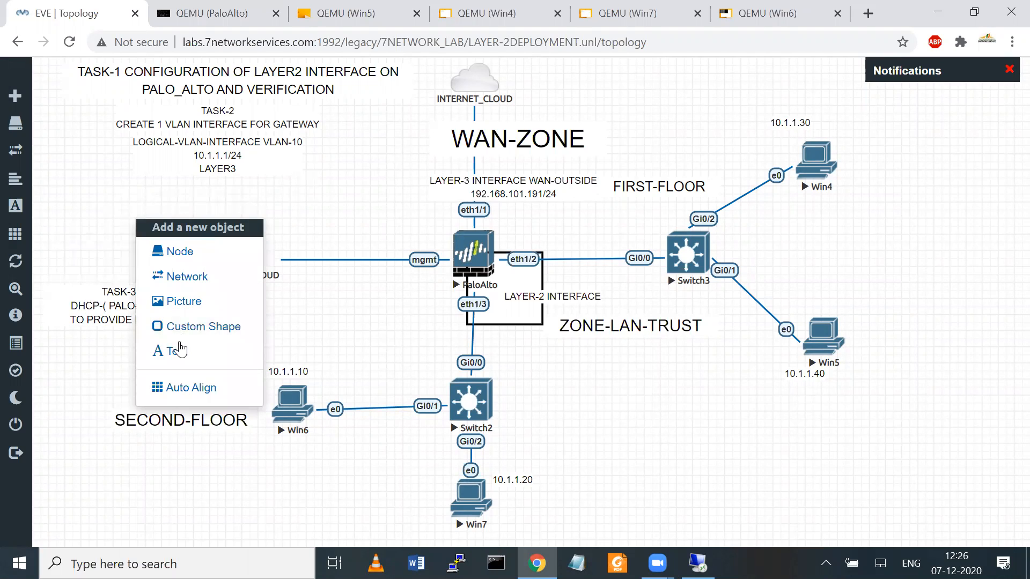
{"action": "left_click", "coordinate": [85, 346]}
{"action": "double_click", "coordinate": [118, 295]}
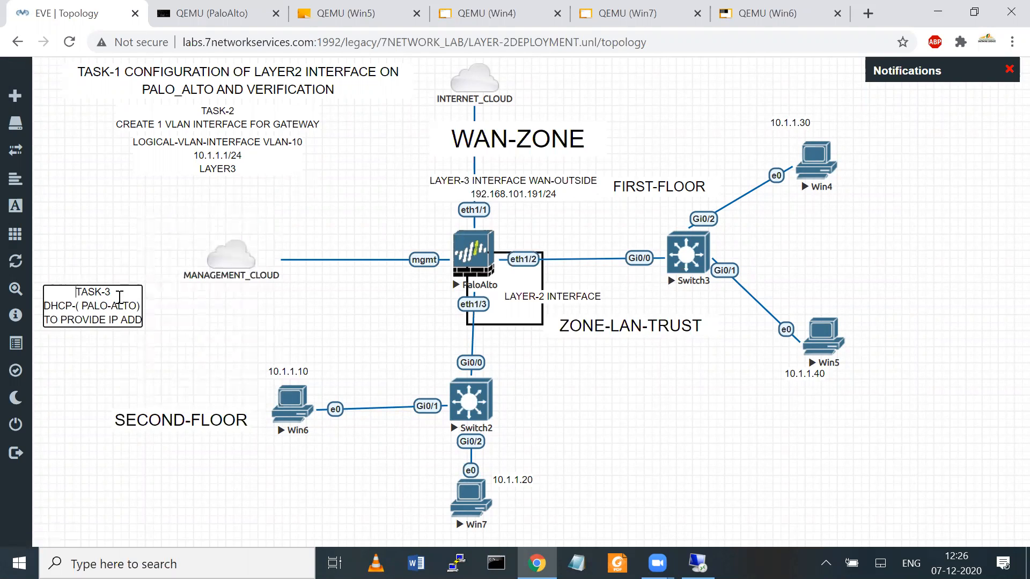
{"action": "key", "text": "BackSpace"}
{"action": "type", "text": "4"}
{"action": "left_click", "coordinate": [257, 325]}
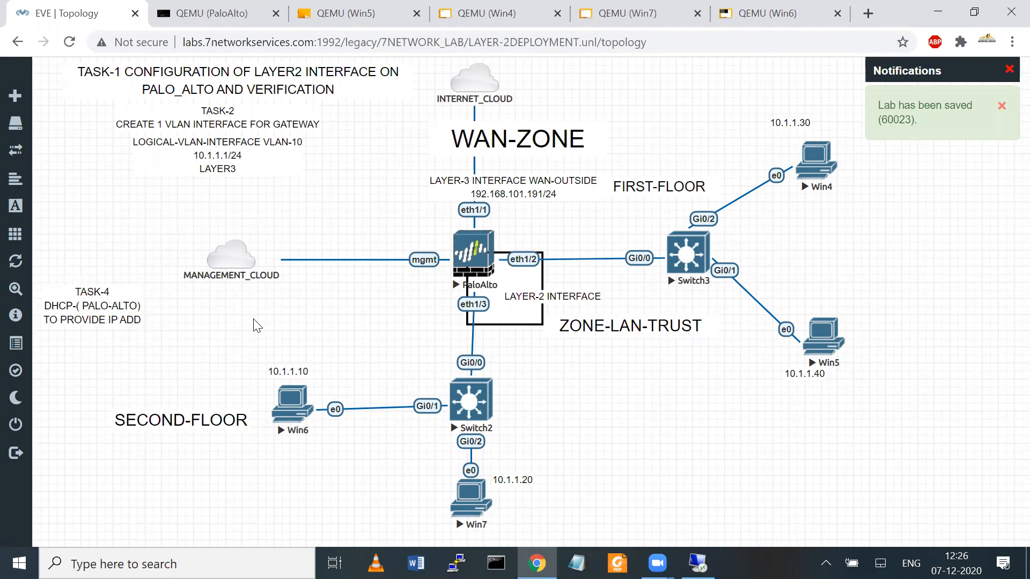
Step: Add a three-line 'TASK-3 / INTERNET RULE CONFIGURATION AND NAR / POLICY' label above MANAGEMENT_CLOUD
{"action": "right_click", "coordinate": [137, 213]}
{"action": "left_click", "coordinate": [183, 341]}
{"action": "type", "text": "T"}
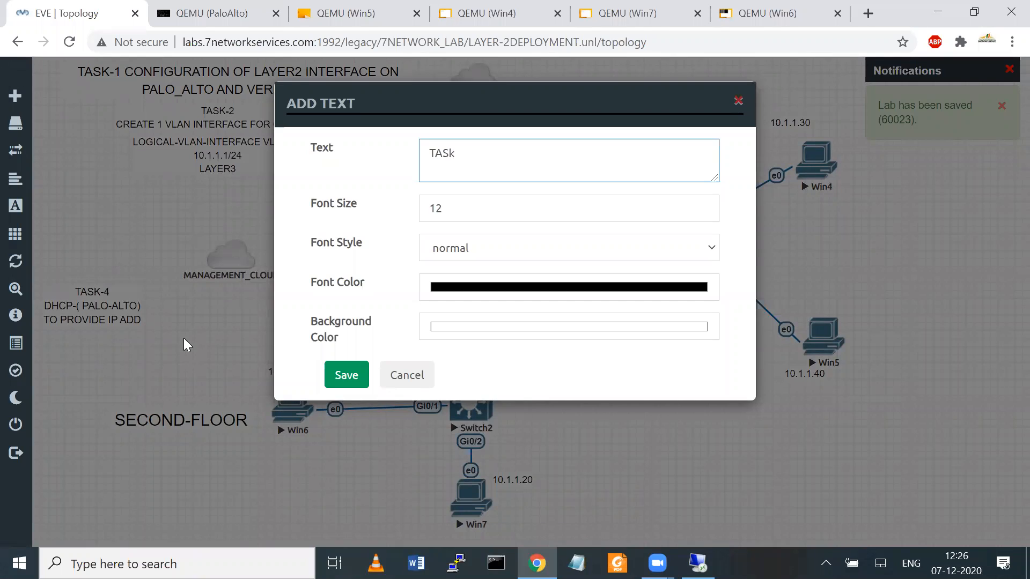
{"action": "type", "text": "ASK-3"}
{"action": "key", "text": "Return"}
{"action": "type", "text": "INTERNET"}
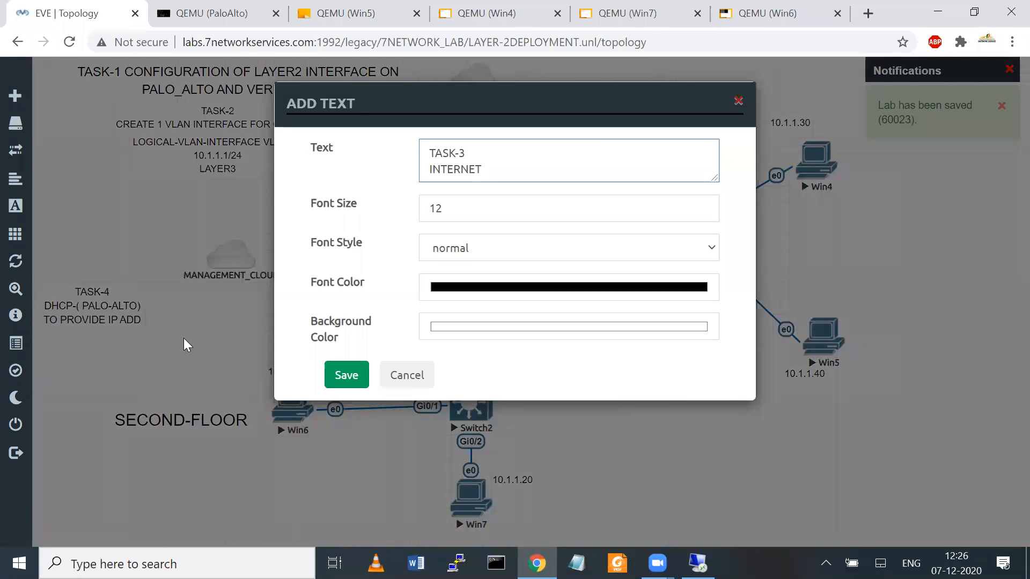
{"action": "type", "text": " RULE CO"}
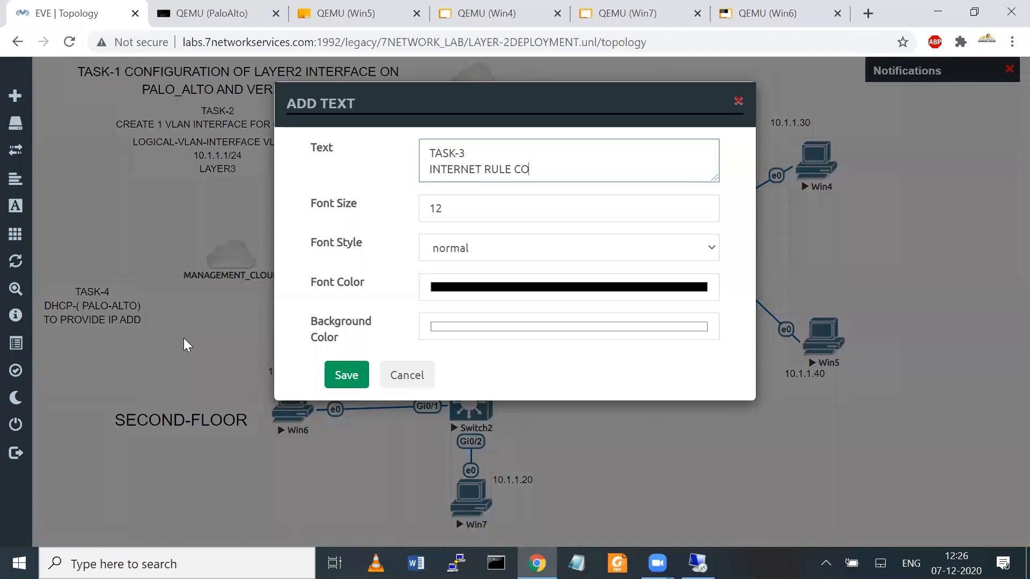
{"action": "type", "text": "NFIGURATIO"}
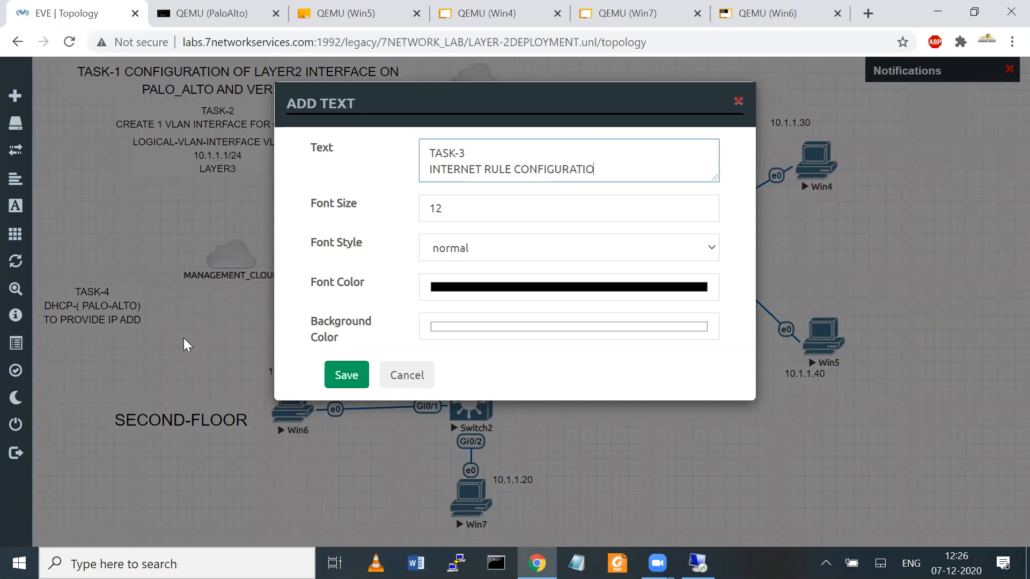
{"action": "type", "text": "N AND NAR"}
{"action": "key", "text": "Return"}
{"action": "type", "text": "POLICY"}
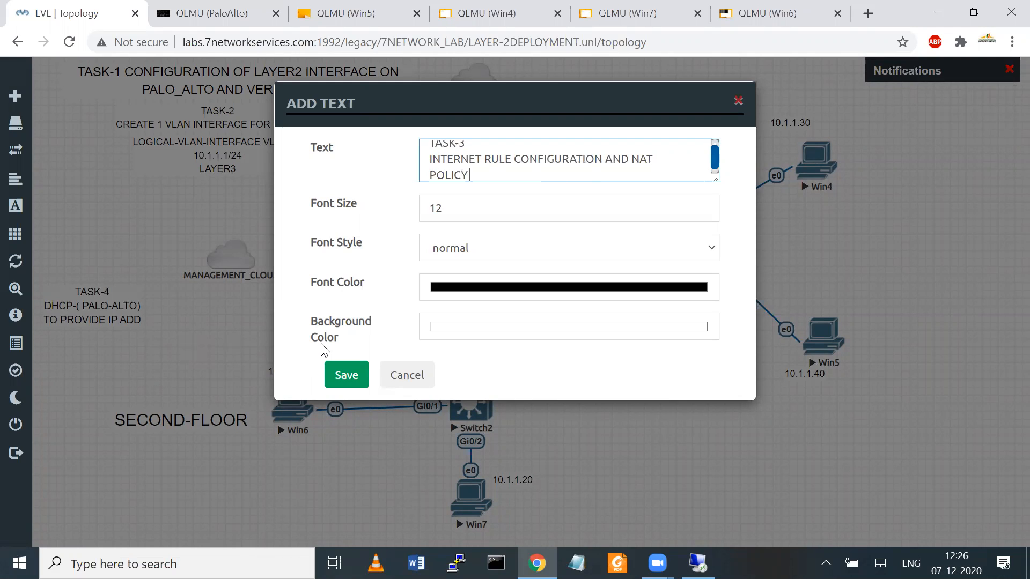
{"action": "left_click", "coordinate": [333, 372]}
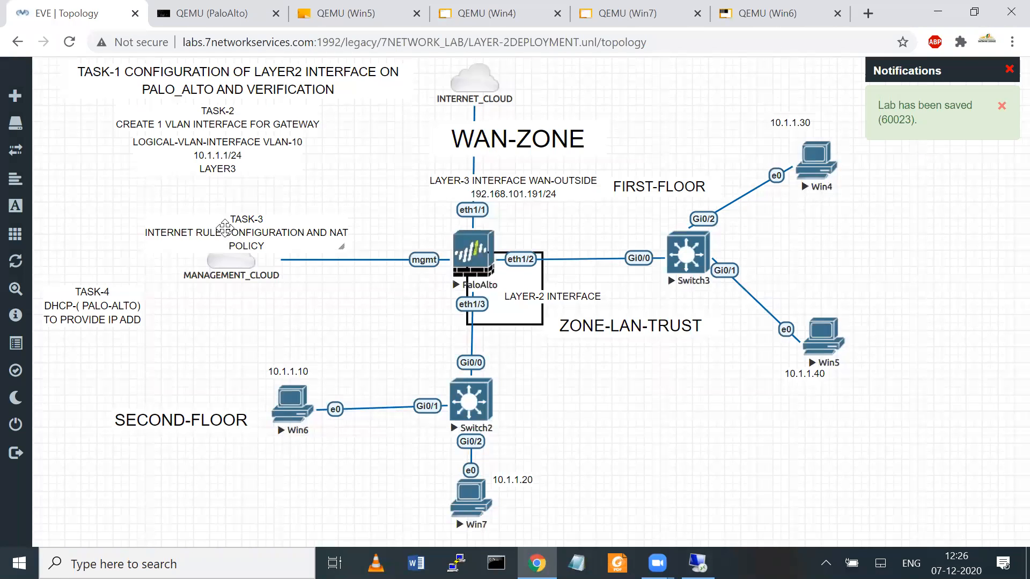
{"action": "left_click_drag", "start_coordinate": [218, 229], "coordinate": [182, 210]}
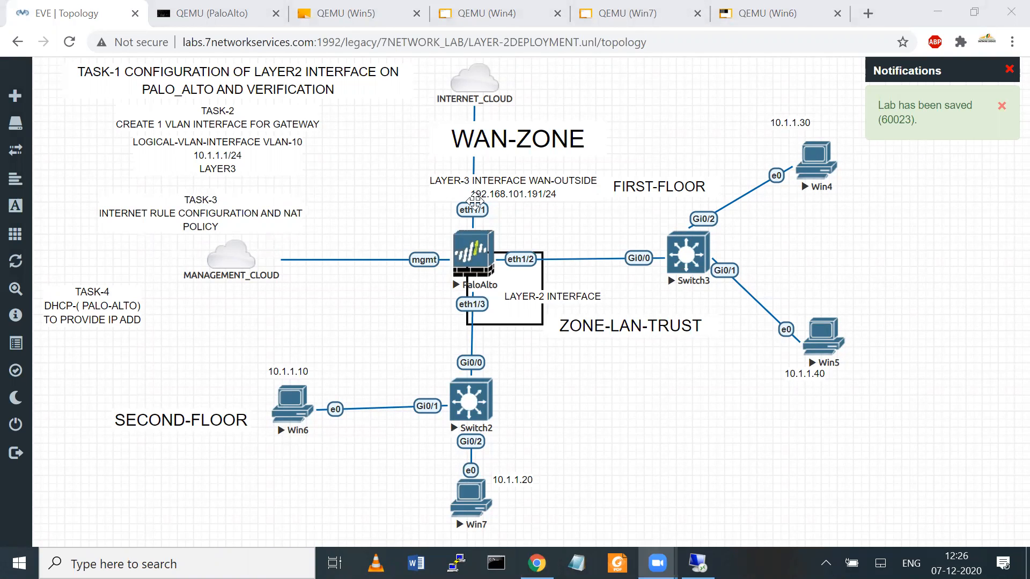
Step: Outline the LAN hosts in red, clear the strokes, and return to the remote desktop
{"action": "mouse_move", "coordinate": [261, 425]}
{"action": "left_mouse_down"}
{"action": "mouse_move", "coordinate": [850, 244]}
{"action": "mouse_move", "coordinate": [429, 506]}
{"action": "mouse_move", "coordinate": [318, 429]}
{"action": "left_mouse_up"}
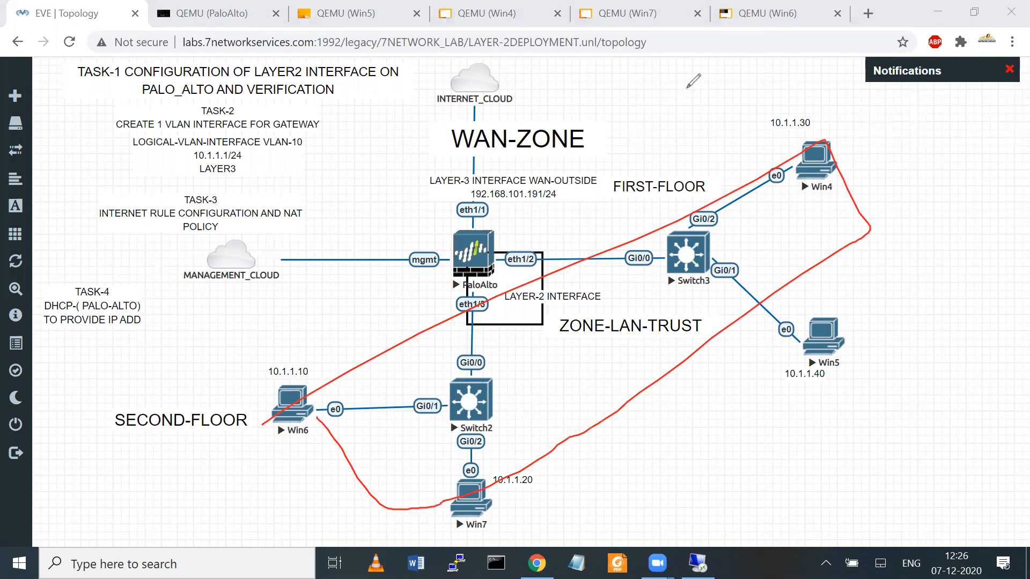
{"action": "left_click", "coordinate": [695, 71]}
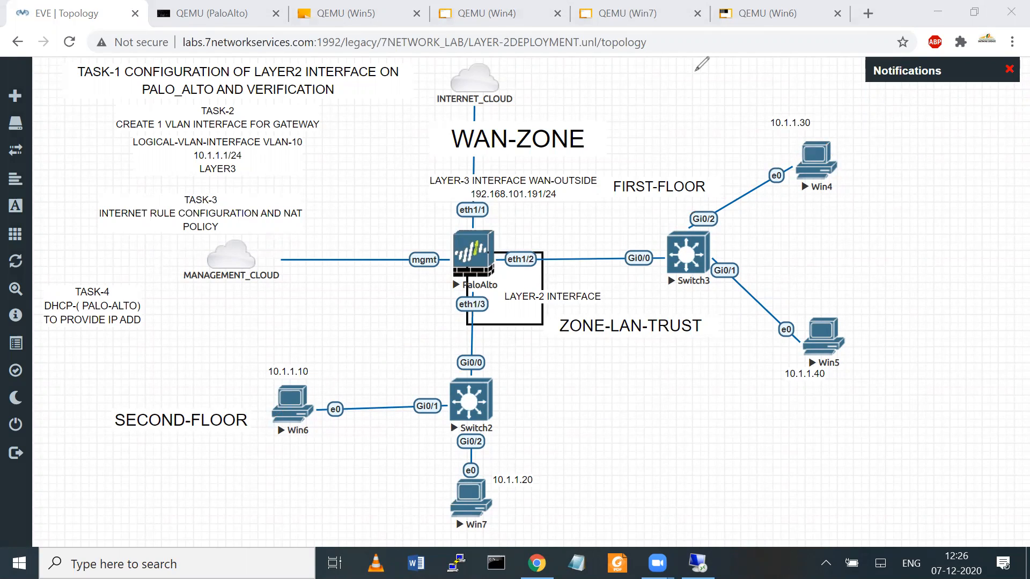
{"action": "key", "text": "alt+Tab"}
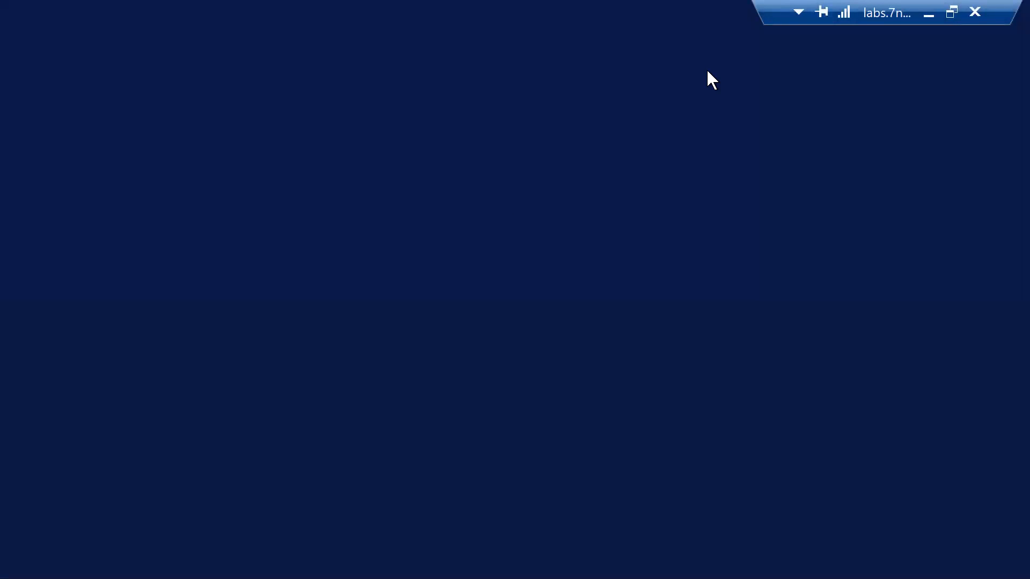
Step: Start a security rule named ALLOW-INTERNET-TRAFFIC, open its Source settings, then return to the topology
{"action": "left_click_drag", "start_coordinate": [904, 6], "coordinate": [926, 1]}
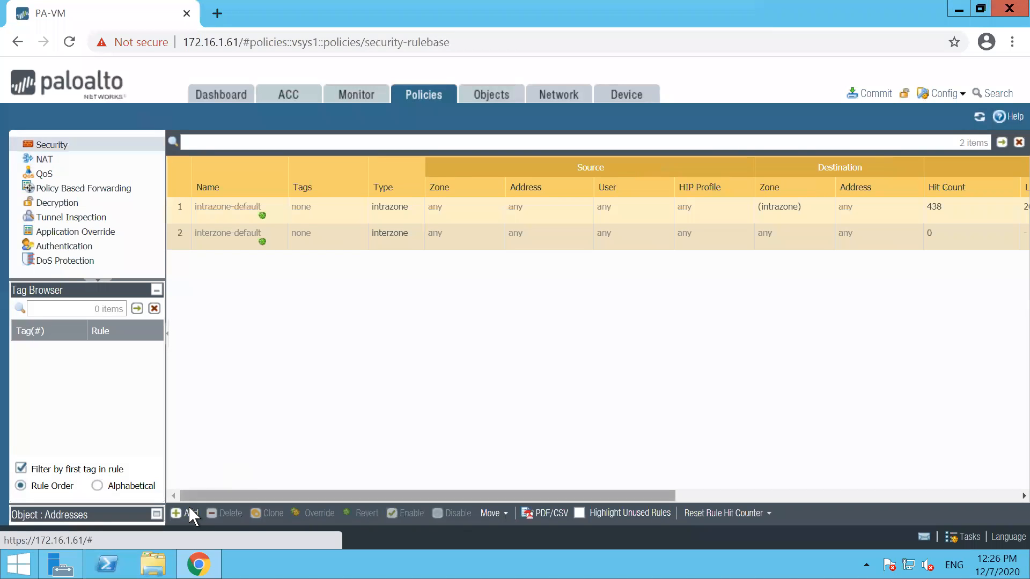
{"action": "left_click", "coordinate": [190, 515]}
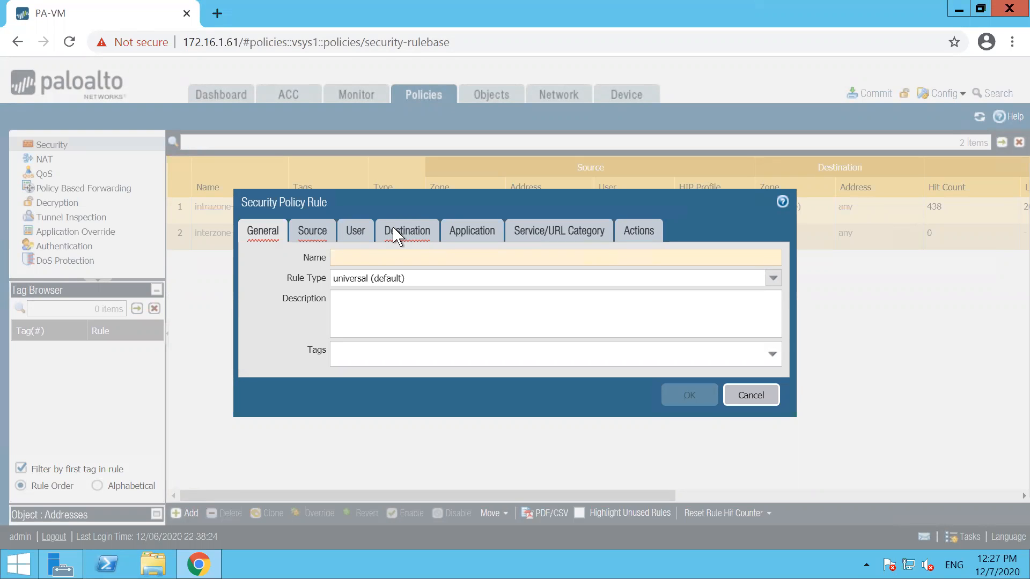
{"action": "type", "text": "ALLo"}
{"action": "type", "text": "W"}
{"action": "type", "text": "-INTER"}
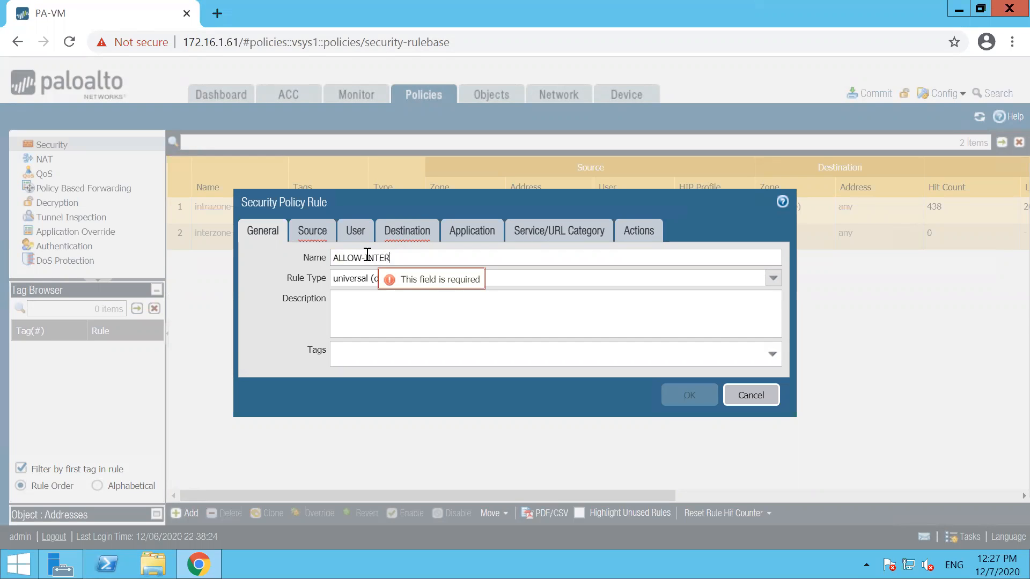
{"action": "type", "text": "NET-TRAF"}
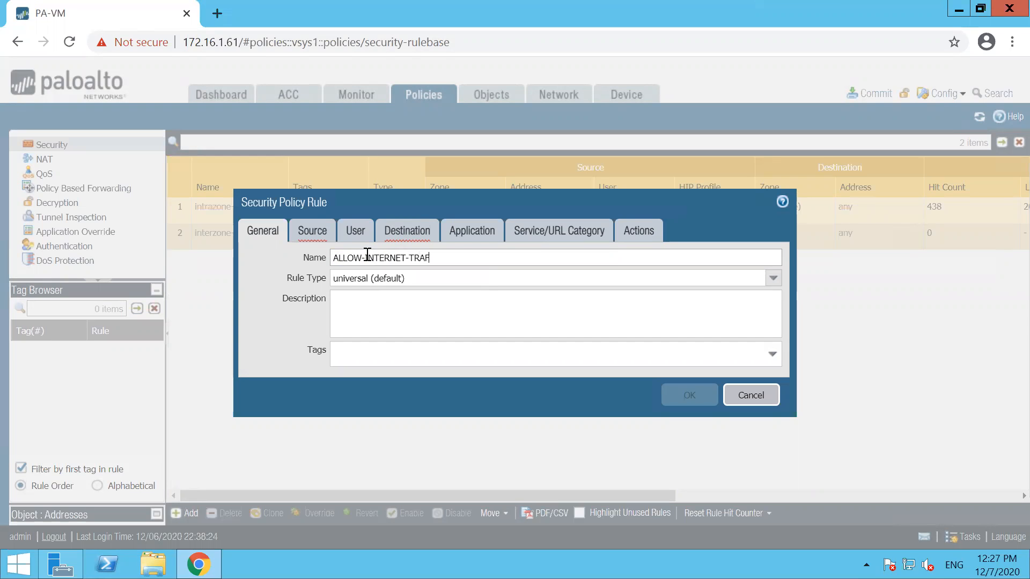
{"action": "type", "text": "FIC"}
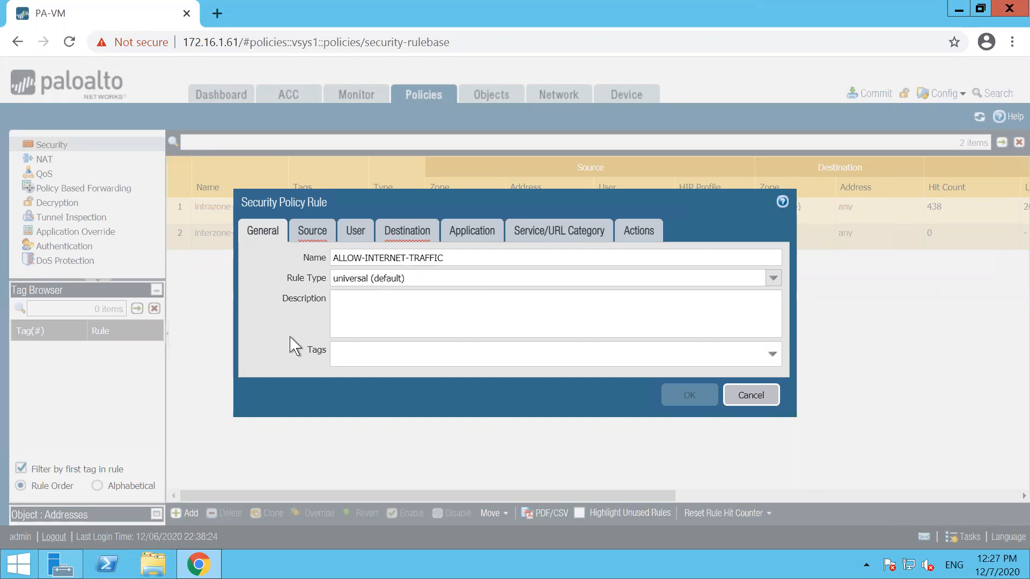
{"action": "left_click", "coordinate": [304, 230]}
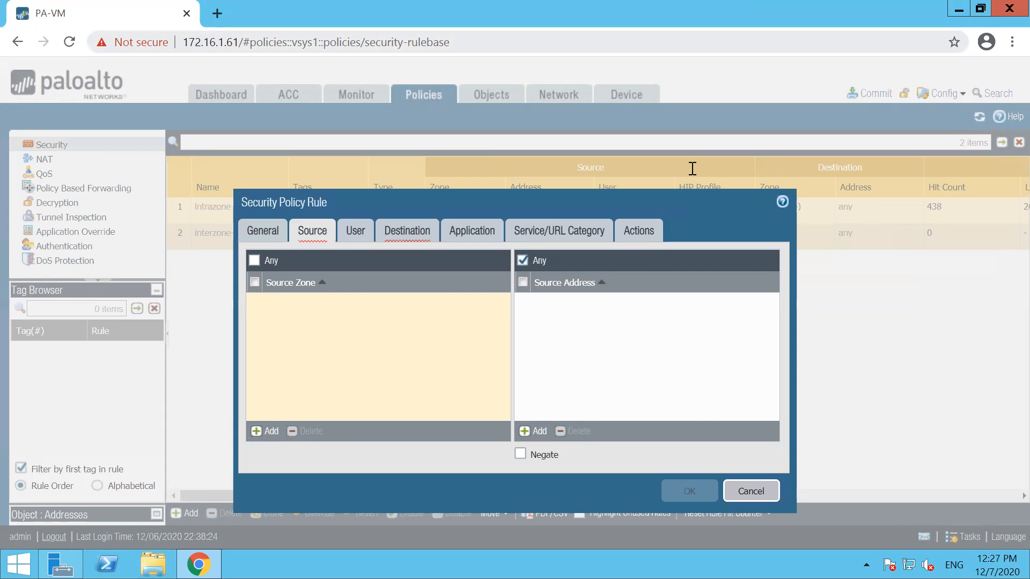
{"action": "left_click", "coordinate": [932, 7]}
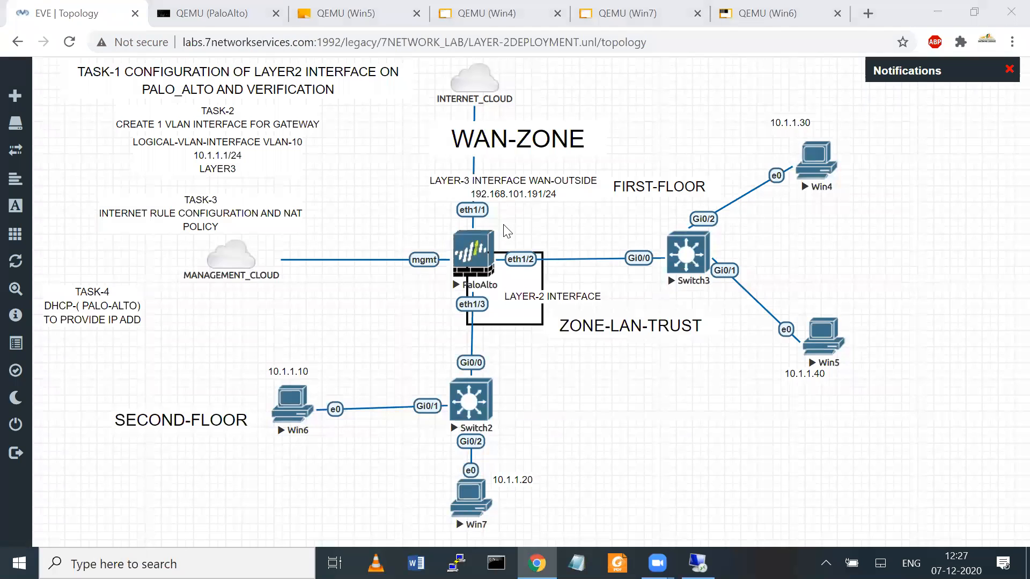
Step: Circle the firewall's LAN interfaces and TASK-2 gateway details in red, clear them, and resume the rule dialog
{"action": "mouse_move", "coordinate": [518, 267]}
{"action": "left_mouse_down"}
{"action": "mouse_move", "coordinate": [472, 348]}
{"action": "mouse_move", "coordinate": [582, 265]}
{"action": "mouse_move", "coordinate": [482, 341]}
{"action": "left_mouse_up"}
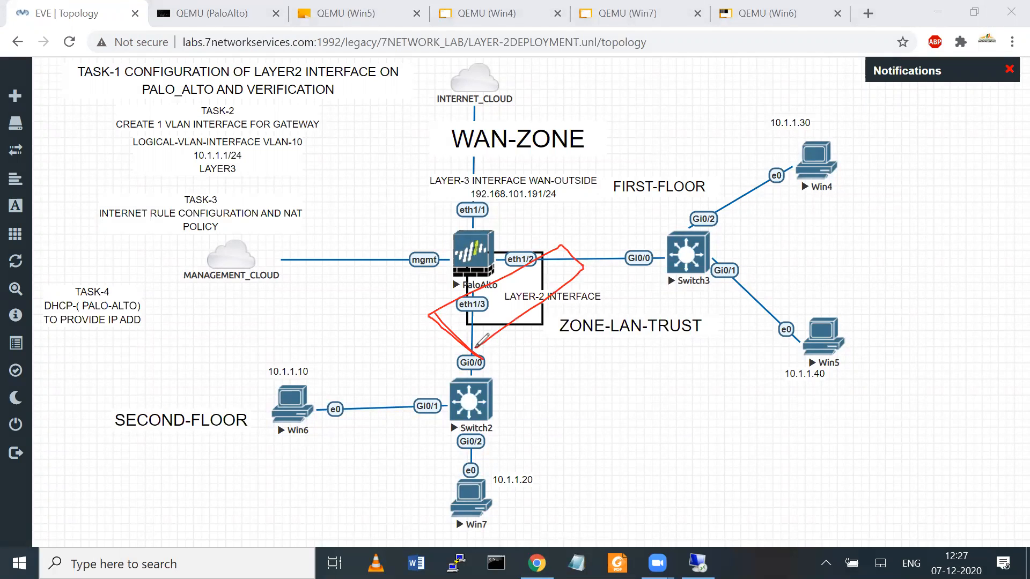
{"action": "mouse_move", "coordinate": [159, 160]}
{"action": "left_mouse_down"}
{"action": "mouse_move", "coordinate": [278, 155]}
{"action": "mouse_move", "coordinate": [279, 141]}
{"action": "mouse_move", "coordinate": [435, 264]}
{"action": "mouse_move", "coordinate": [453, 287]}
{"action": "mouse_move", "coordinate": [443, 295]}
{"action": "mouse_move", "coordinate": [455, 287]}
{"action": "mouse_move", "coordinate": [434, 295]}
{"action": "mouse_move", "coordinate": [449, 292]}
{"action": "left_mouse_up"}
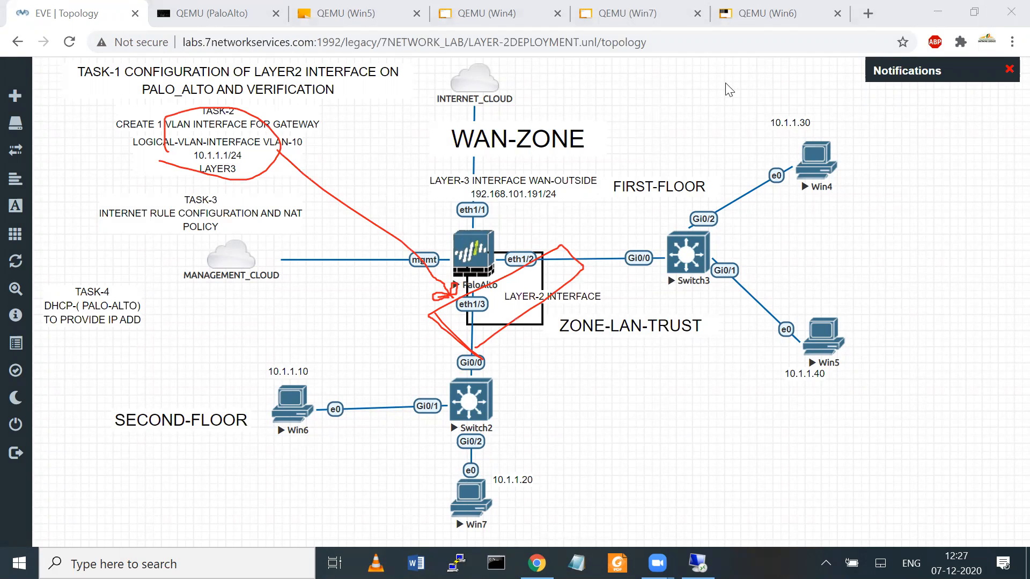
{"action": "key", "text": "e"}
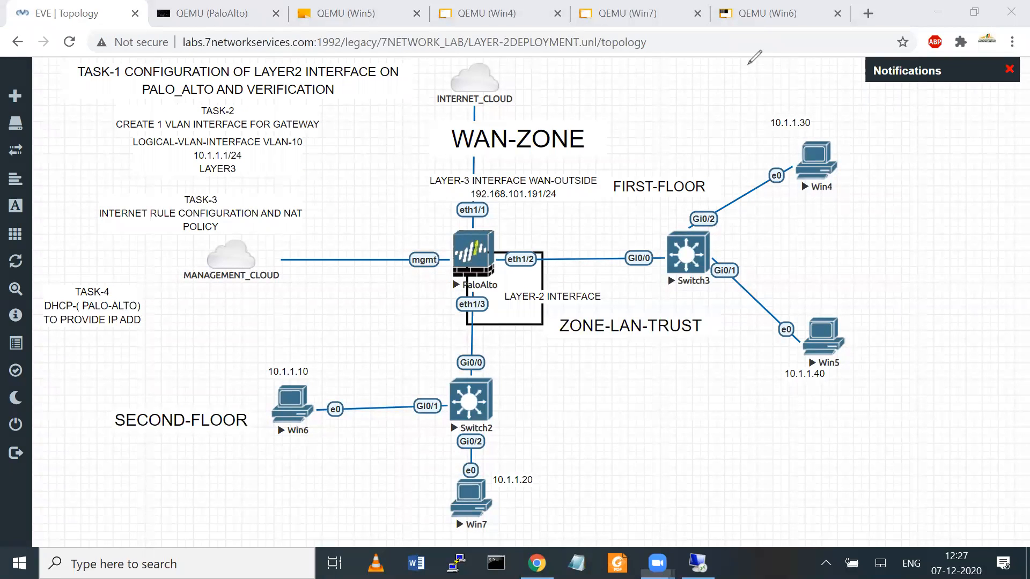
{"action": "left_click", "coordinate": [698, 563]}
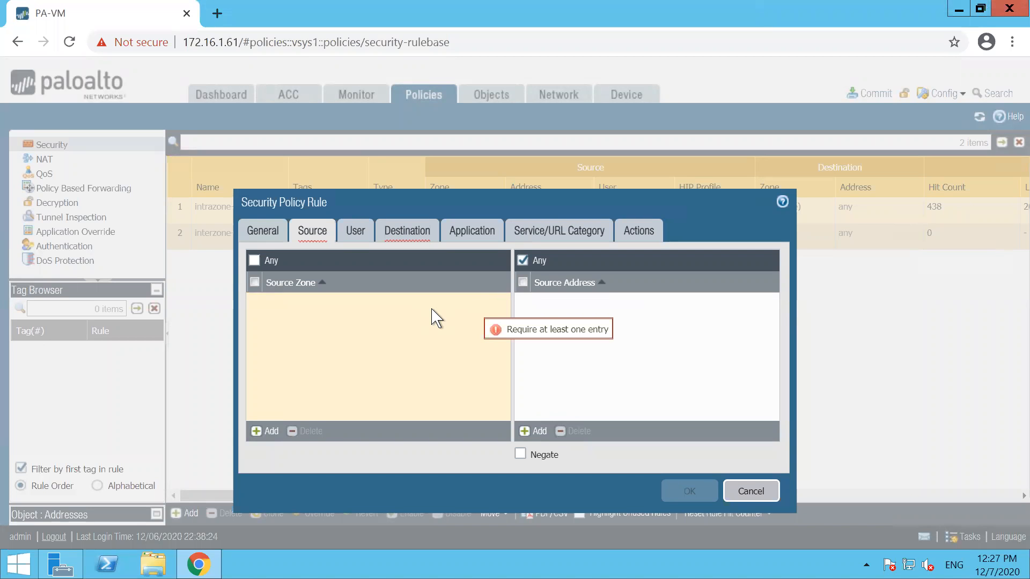
Step: Set the rule's source zone to L2-LAN-ZONE and destination zone to WAN-UNTRUST, then save it
{"action": "left_click", "coordinate": [256, 431]}
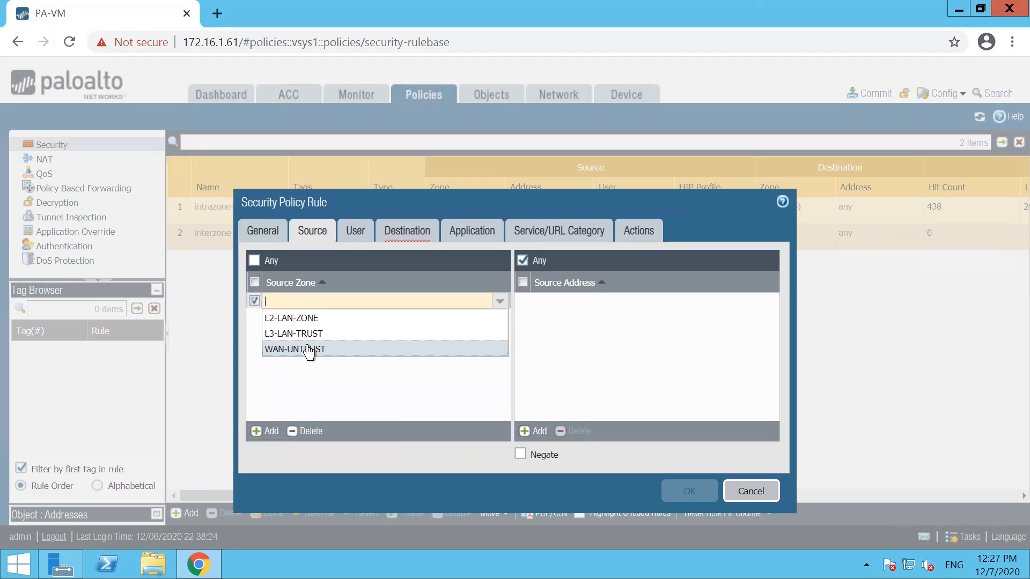
{"action": "left_click", "coordinate": [292, 316]}
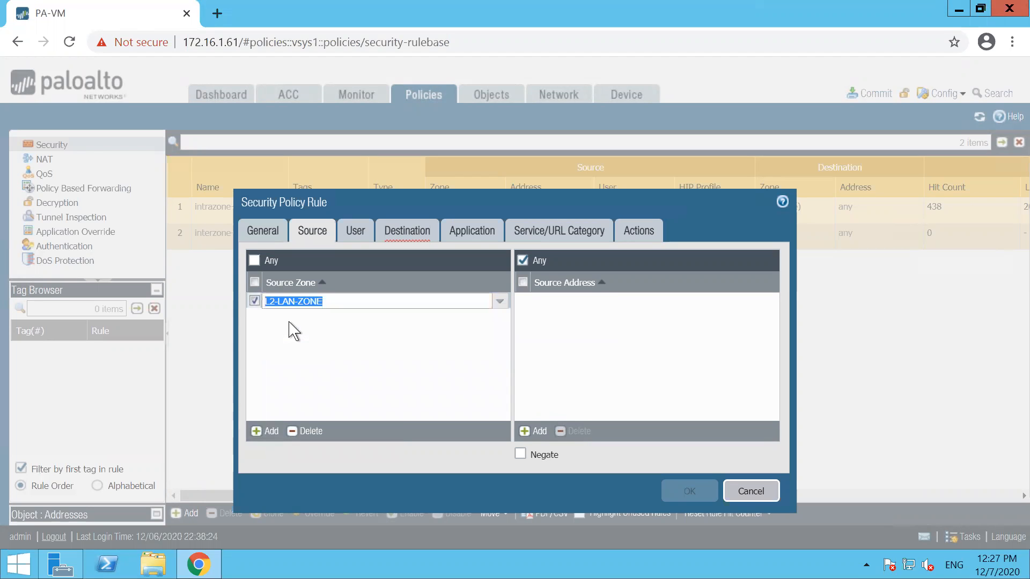
{"action": "left_click", "coordinate": [403, 231]}
{"action": "left_click", "coordinate": [265, 435]}
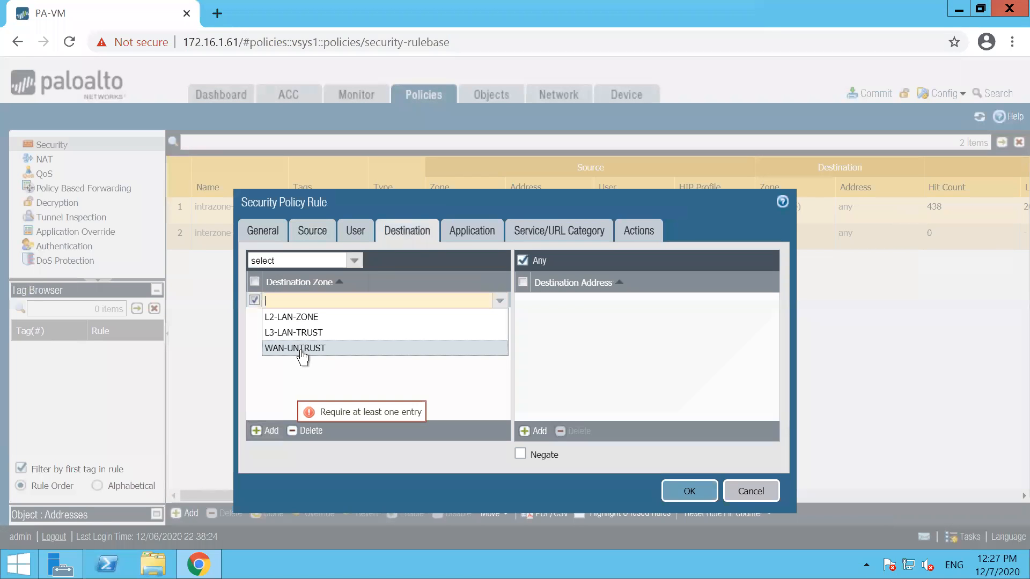
{"action": "left_click", "coordinate": [294, 348]}
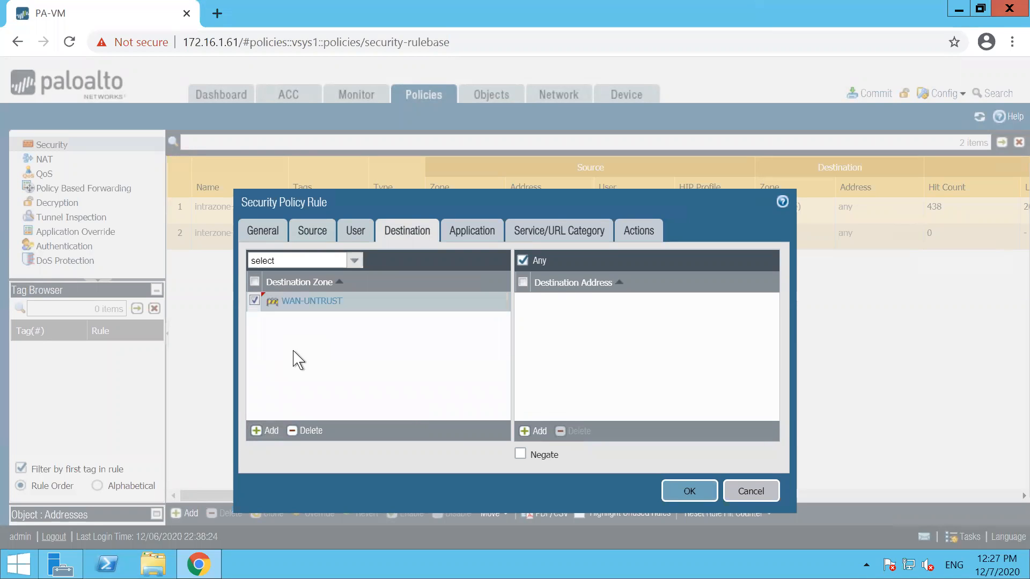
{"action": "left_click", "coordinate": [690, 492]}
Step: Commit the changes, dismiss the failed layer2/layer3 zone result, and minimize the remote session
{"action": "left_click", "coordinate": [875, 96]}
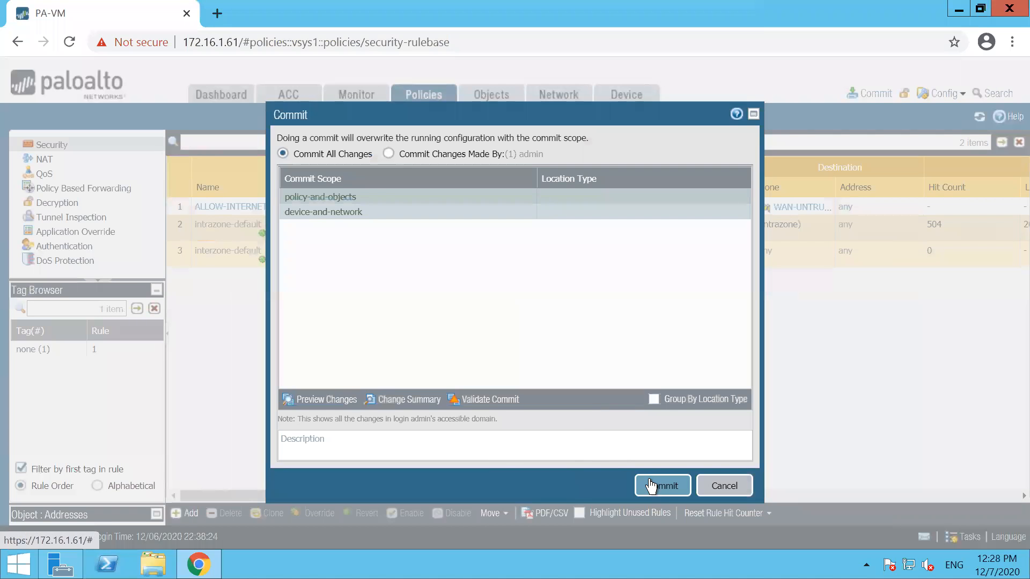
{"action": "left_click", "coordinate": [651, 486]}
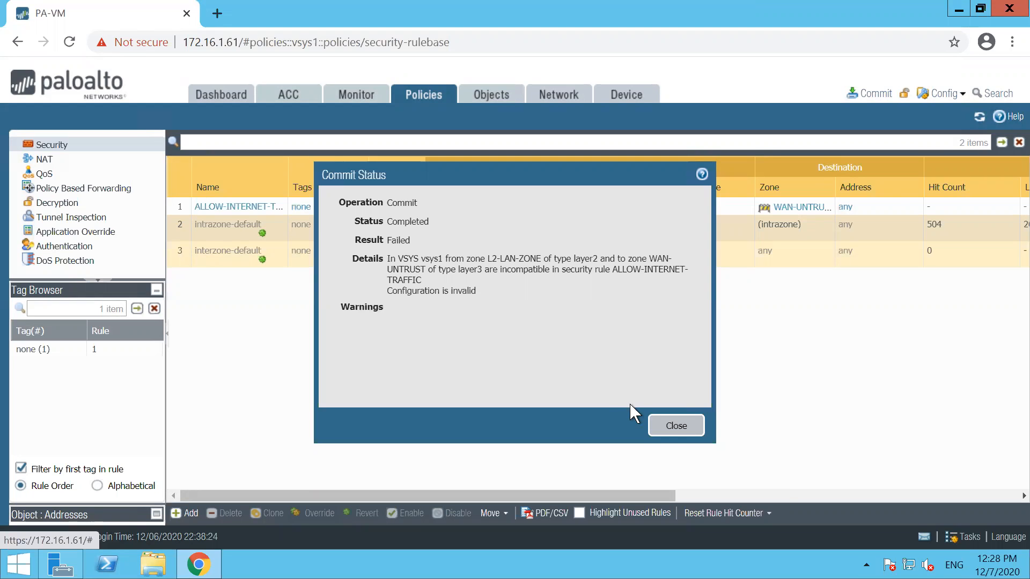
{"action": "left_click", "coordinate": [679, 427]}
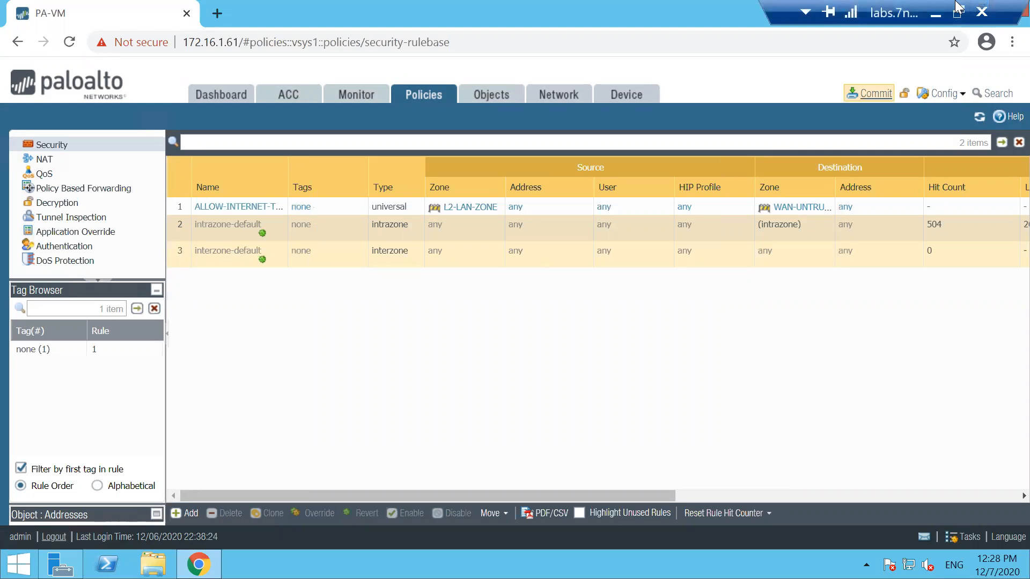
{"action": "left_click", "coordinate": [938, 8]}
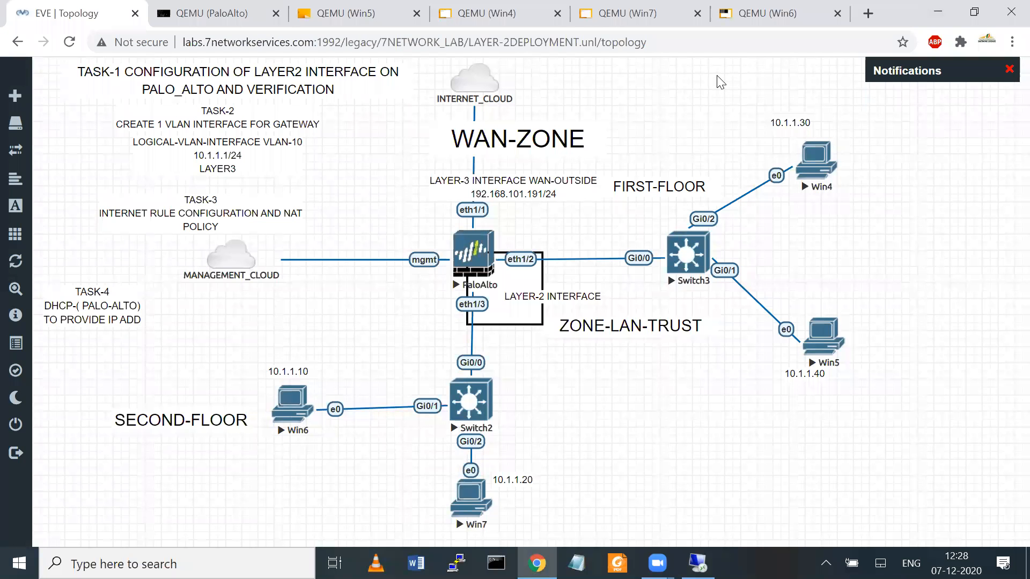
Step: Sketch red pen annotations around and across the Win5 area, then erase them all
{"action": "left_click", "coordinate": [717, 76]}
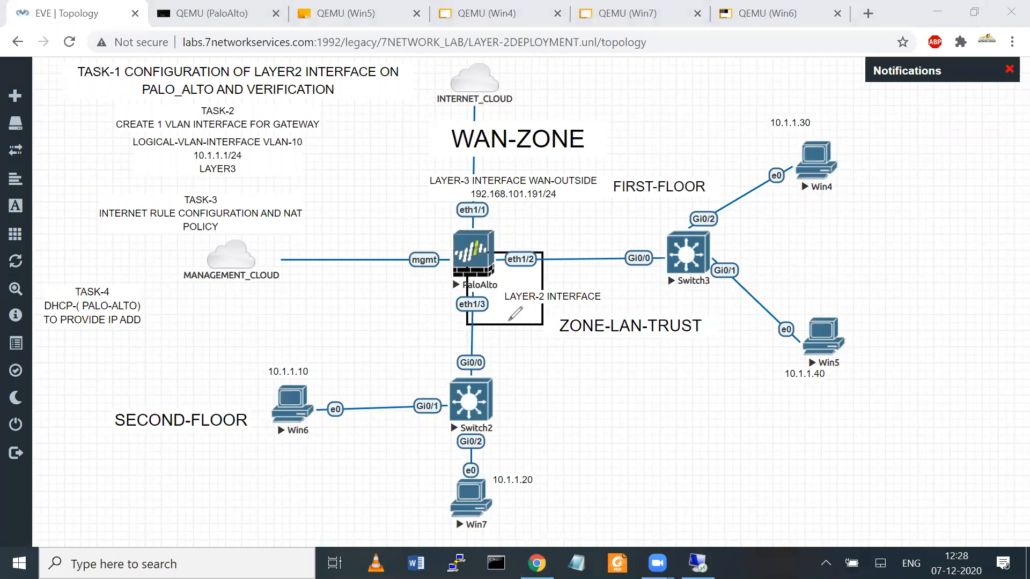
{"action": "mouse_move", "coordinate": [630, 429]}
{"action": "left_mouse_down"}
{"action": "mouse_move", "coordinate": [660, 491]}
{"action": "mouse_move", "coordinate": [854, 288]}
{"action": "mouse_move", "coordinate": [747, 498]}
{"action": "mouse_move", "coordinate": [712, 512]}
{"action": "mouse_move", "coordinate": [666, 489]}
{"action": "left_mouse_up"}
{"action": "left_click_drag", "start_coordinate": [738, 346], "coordinate": [834, 478]}
{"action": "mouse_move", "coordinate": [600, 385]}
{"action": "left_mouse_down"}
{"action": "mouse_move", "coordinate": [638, 358]}
{"action": "mouse_move", "coordinate": [661, 395]}
{"action": "left_mouse_up"}
{"action": "mouse_move", "coordinate": [648, 358]}
{"action": "left_mouse_down"}
{"action": "mouse_move", "coordinate": [667, 378]}
{"action": "mouse_move", "coordinate": [679, 362]}
{"action": "left_mouse_up"}
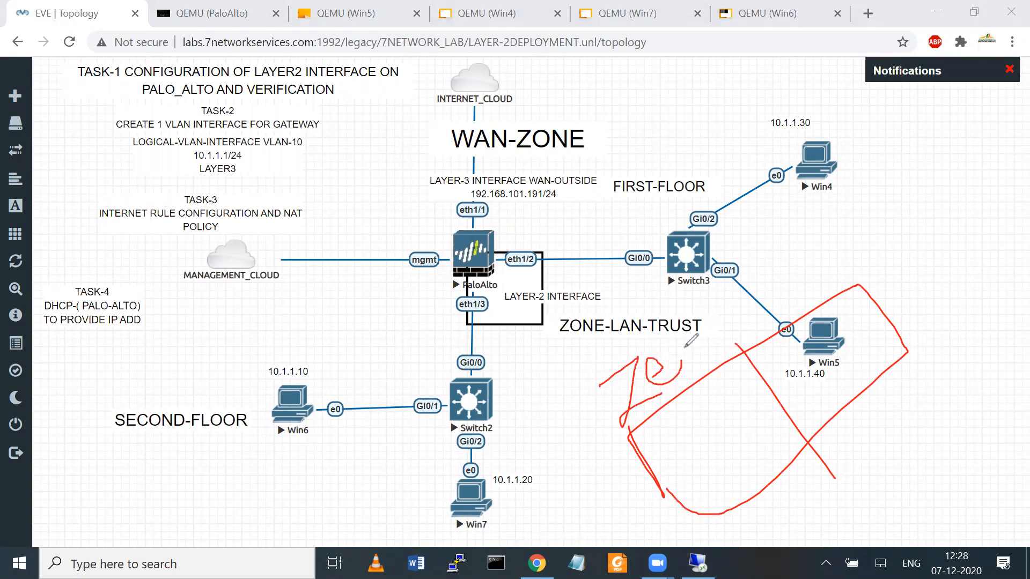
{"action": "left_click", "coordinate": [724, 75]}
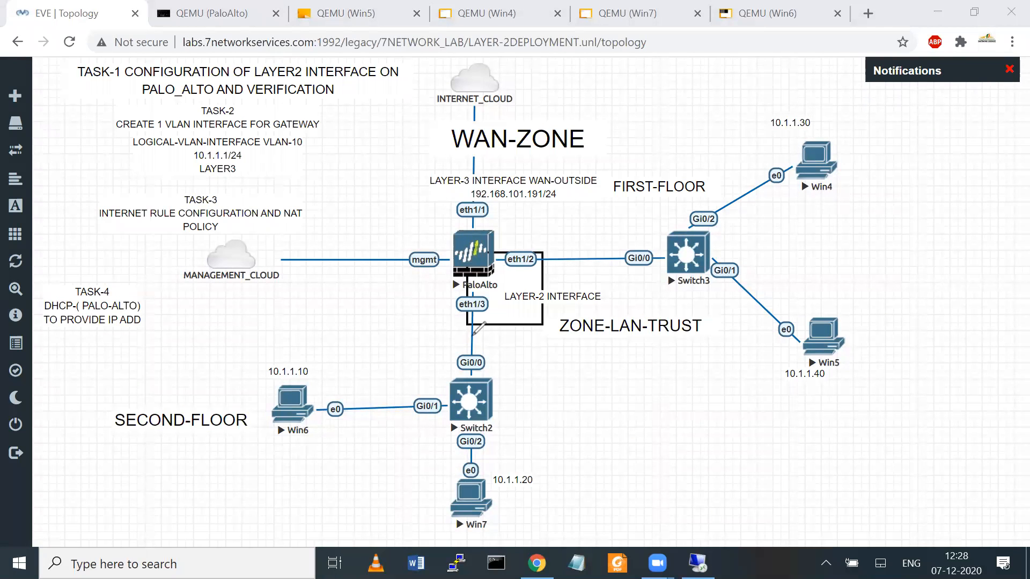
Step: Mark the layer-2 link, Switch2 and WAN-ZONE label in red, clear them, and return to the PA-VM session
{"action": "mouse_move", "coordinate": [471, 358]}
{"action": "left_mouse_down"}
{"action": "mouse_move", "coordinate": [438, 323]}
{"action": "mouse_move", "coordinate": [519, 248]}
{"action": "mouse_move", "coordinate": [561, 276]}
{"action": "mouse_move", "coordinate": [471, 358]}
{"action": "left_mouse_up"}
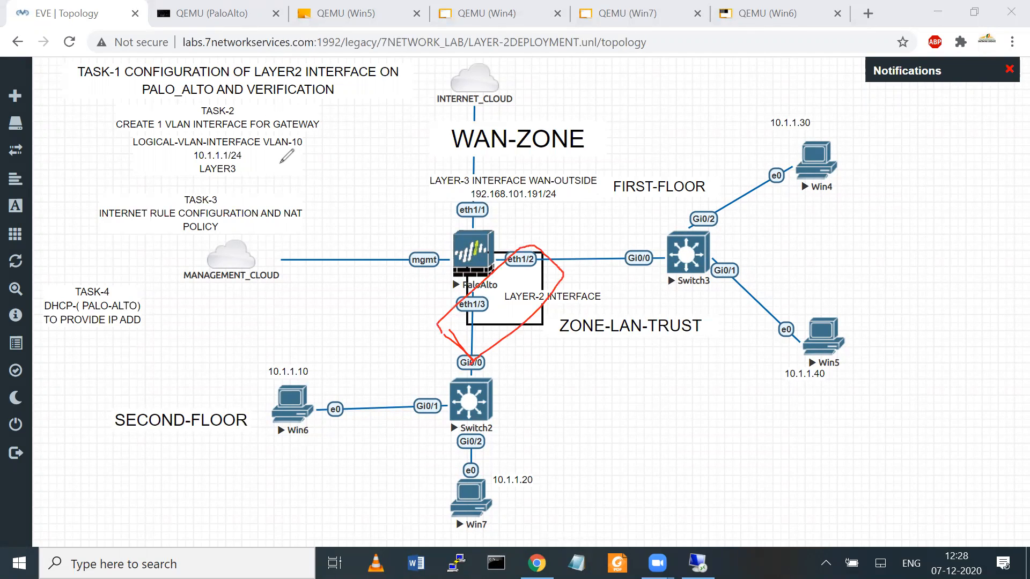
{"action": "left_click_drag", "start_coordinate": [561, 398], "coordinate": [589, 384]}
{"action": "left_click_drag", "start_coordinate": [627, 374], "coordinate": [628, 363]}
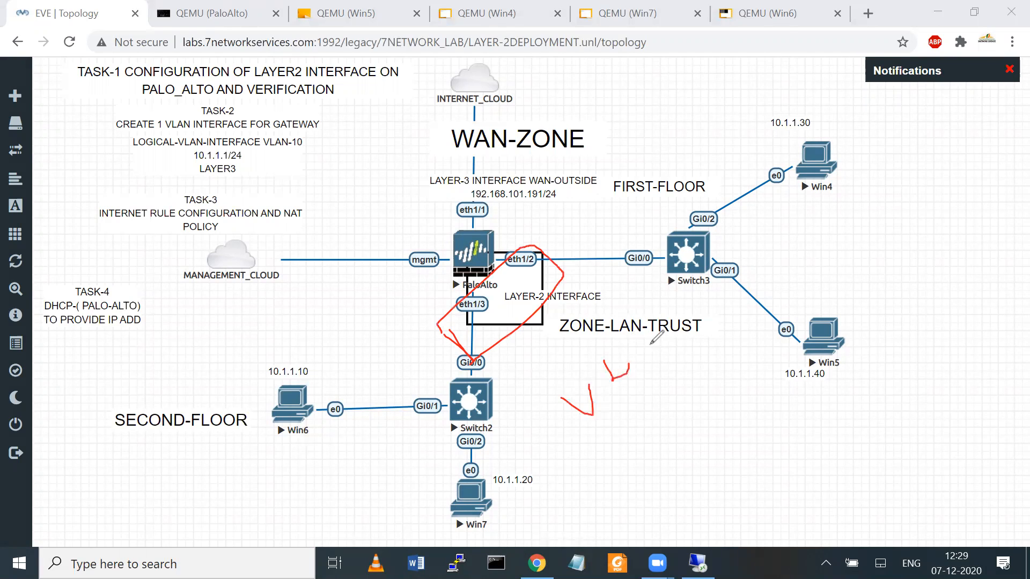
{"action": "mouse_move", "coordinate": [474, 158]}
{"action": "left_mouse_down"}
{"action": "mouse_move", "coordinate": [568, 91]}
{"action": "mouse_move", "coordinate": [488, 154]}
{"action": "left_mouse_up"}
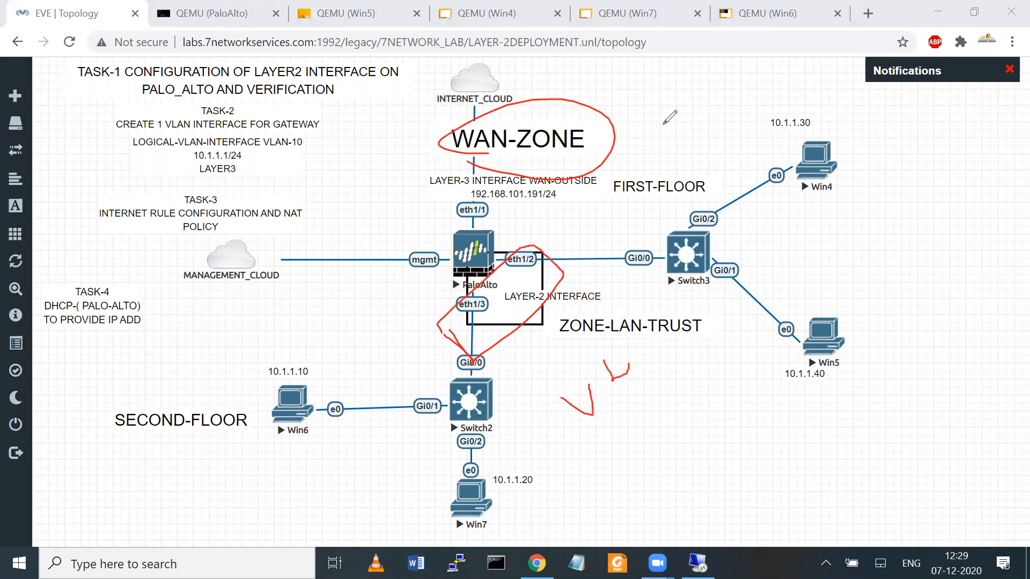
{"action": "left_click", "coordinate": [742, 70]}
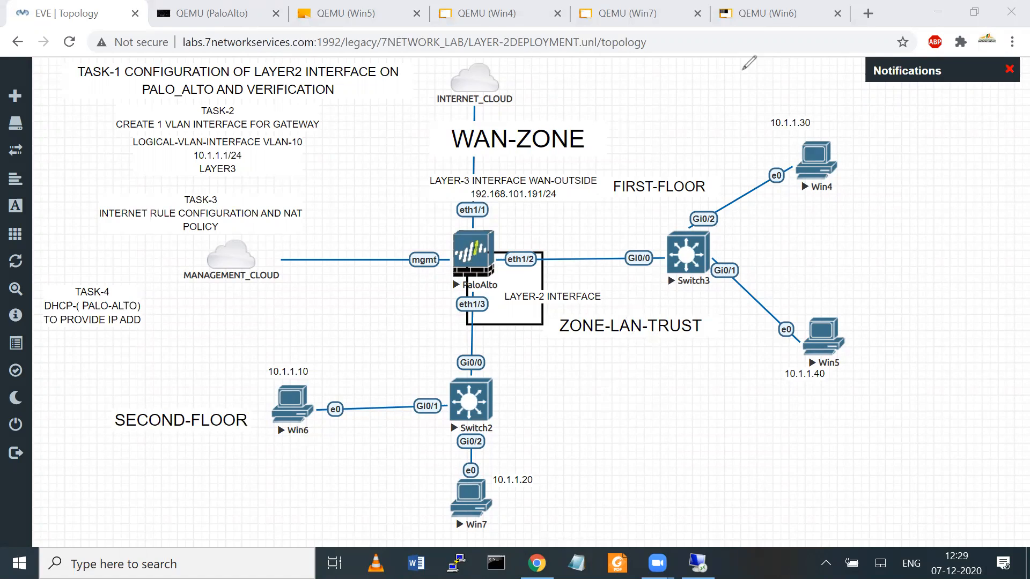
{"action": "left_click", "coordinate": [697, 563]}
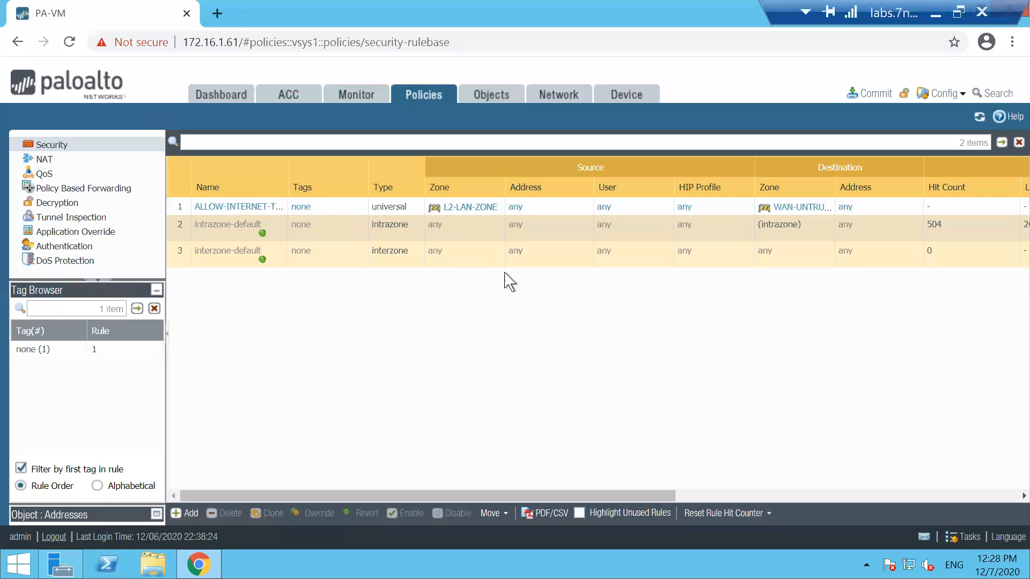
Step: Replace ALLOW-INTERNET-TRAFFIC's source zone L2-LAN-ZONE with L3-LAN-TRUST
{"action": "left_click", "coordinate": [231, 207]}
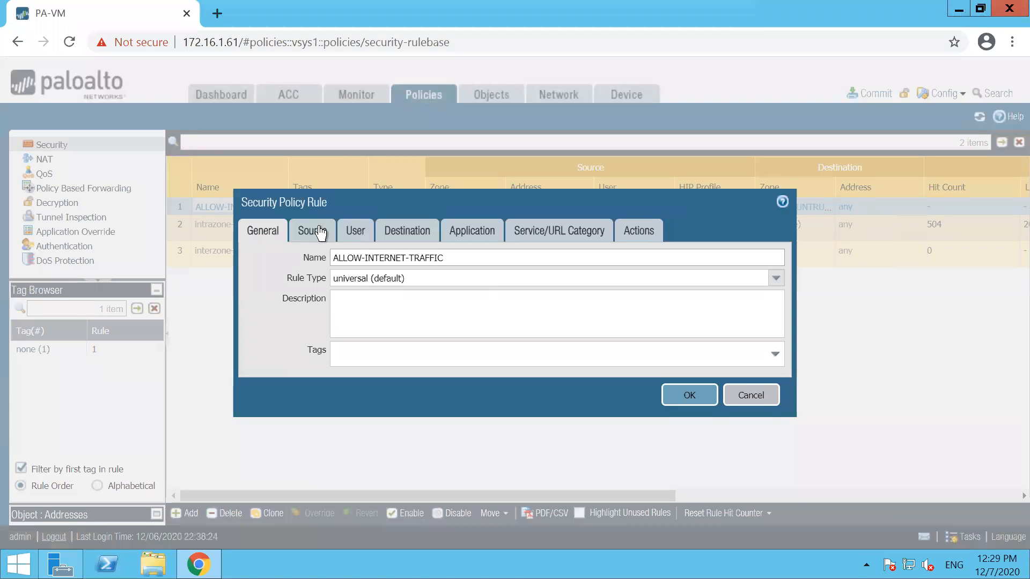
{"action": "left_click", "coordinate": [320, 232]}
{"action": "left_click", "coordinate": [256, 302]}
{"action": "left_click", "coordinate": [300, 429]}
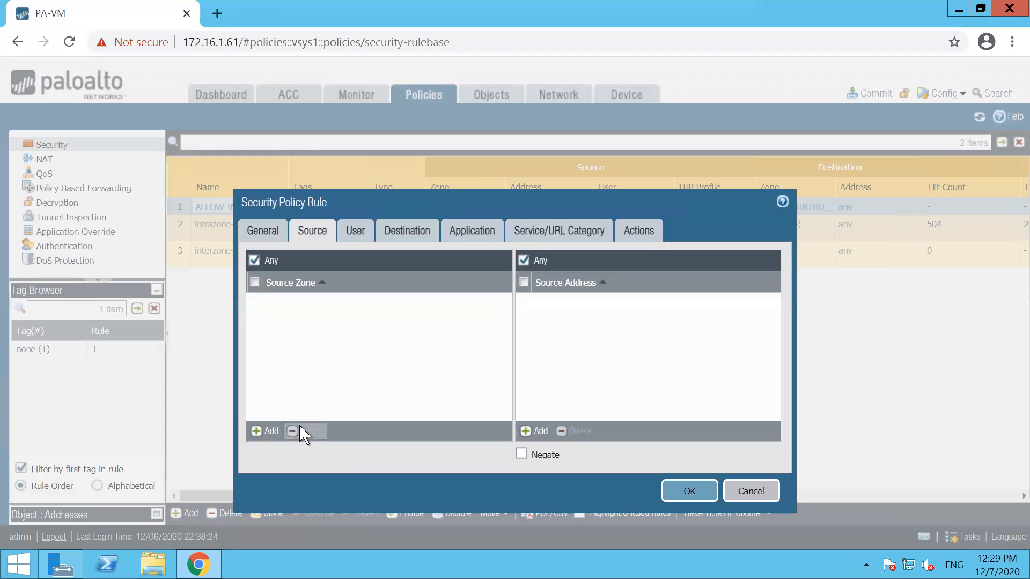
{"action": "left_click", "coordinate": [261, 432]}
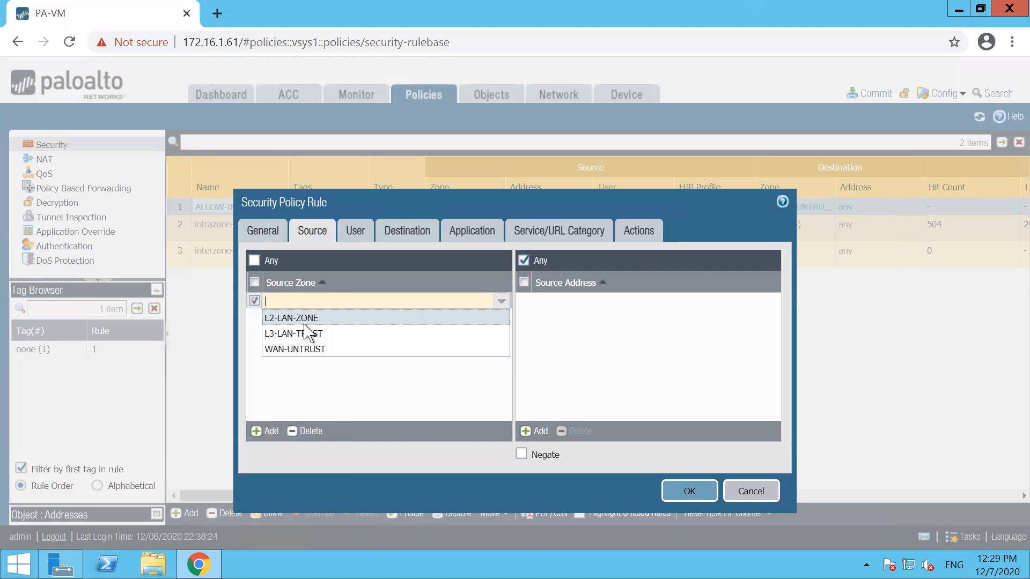
{"action": "left_click", "coordinate": [293, 350]}
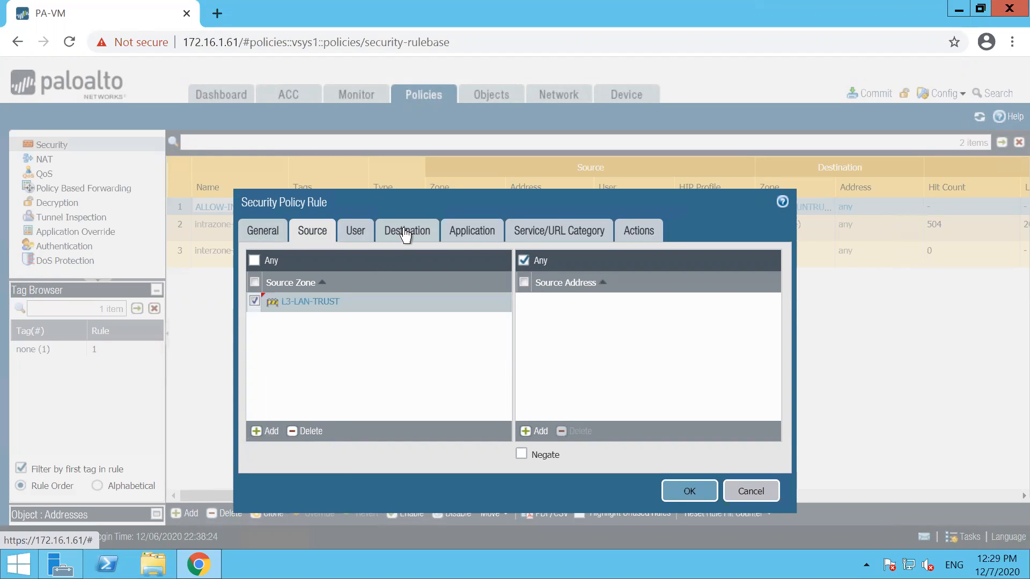
Step: Enable Log at Session Start on the rule, save it, and show the NAT rulebase
{"action": "left_click", "coordinate": [406, 235]}
{"action": "left_click", "coordinate": [462, 235]}
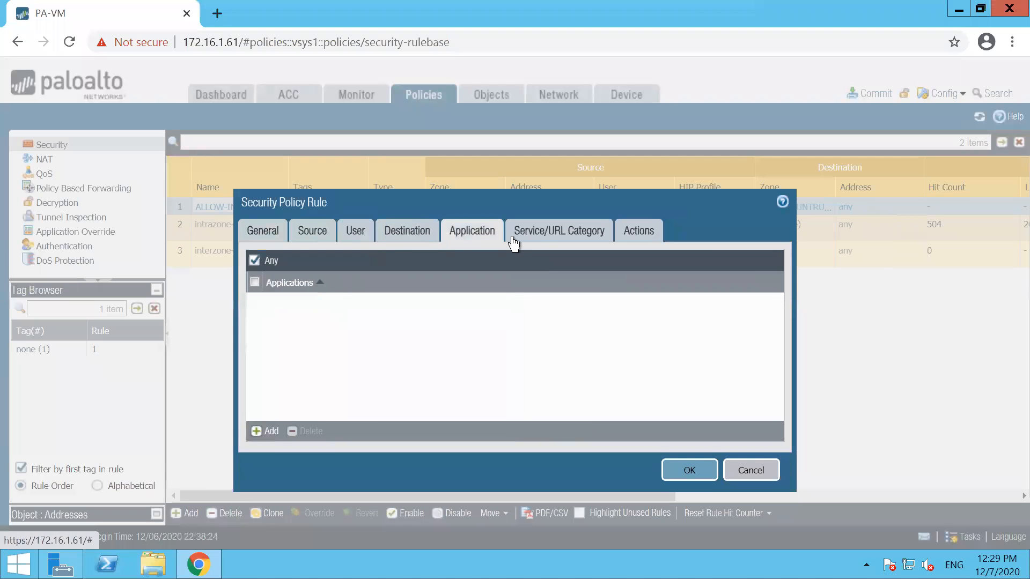
{"action": "left_click", "coordinate": [544, 235]}
{"action": "left_click", "coordinate": [640, 231]}
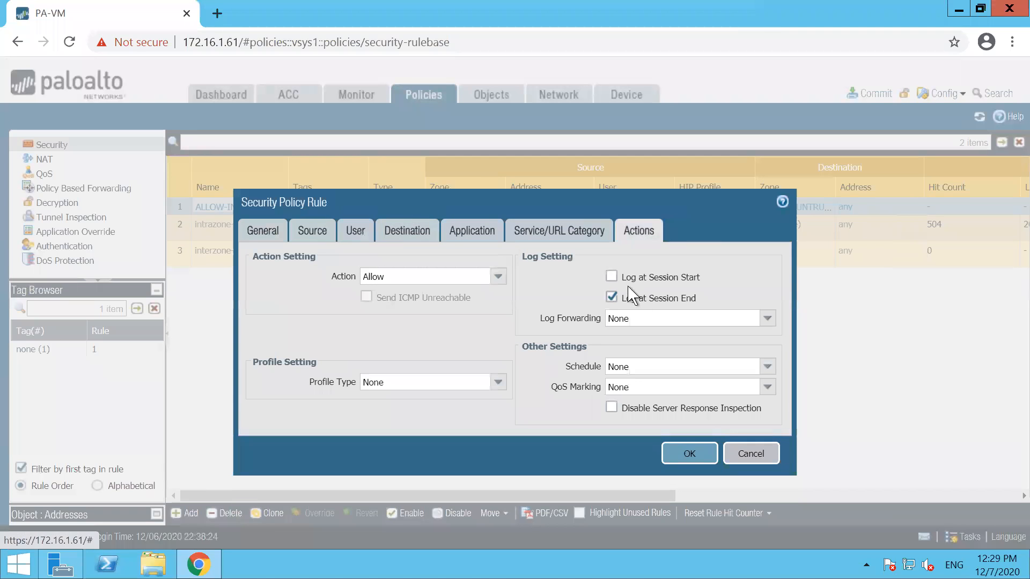
{"action": "left_click", "coordinate": [611, 276]}
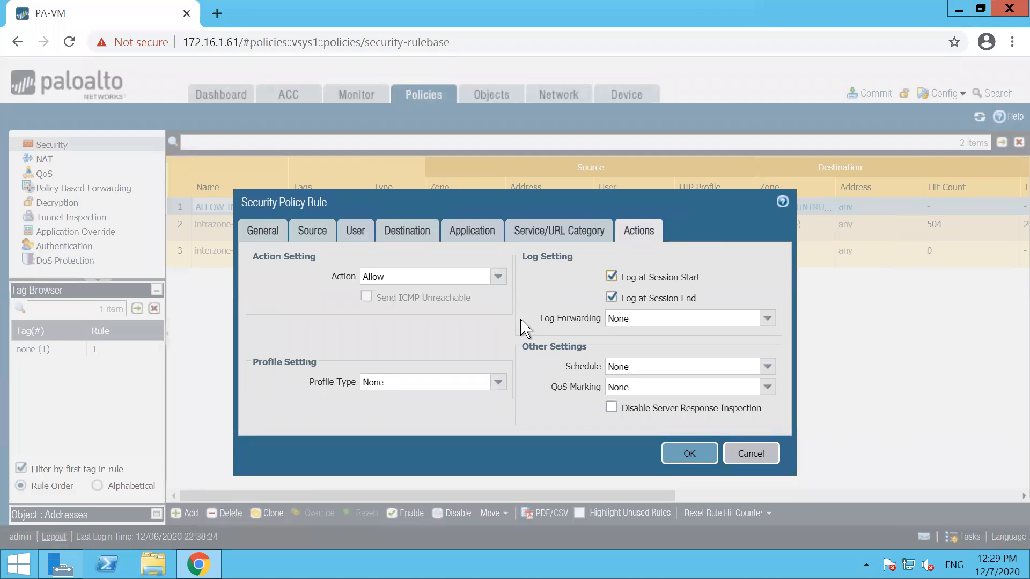
{"action": "left_click", "coordinate": [686, 454]}
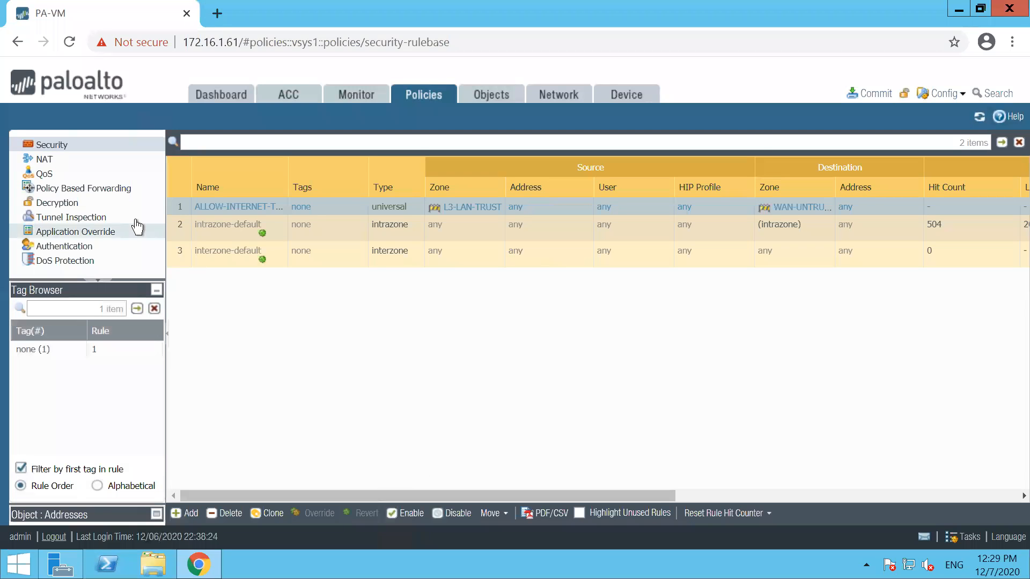
{"action": "left_click", "coordinate": [45, 161]}
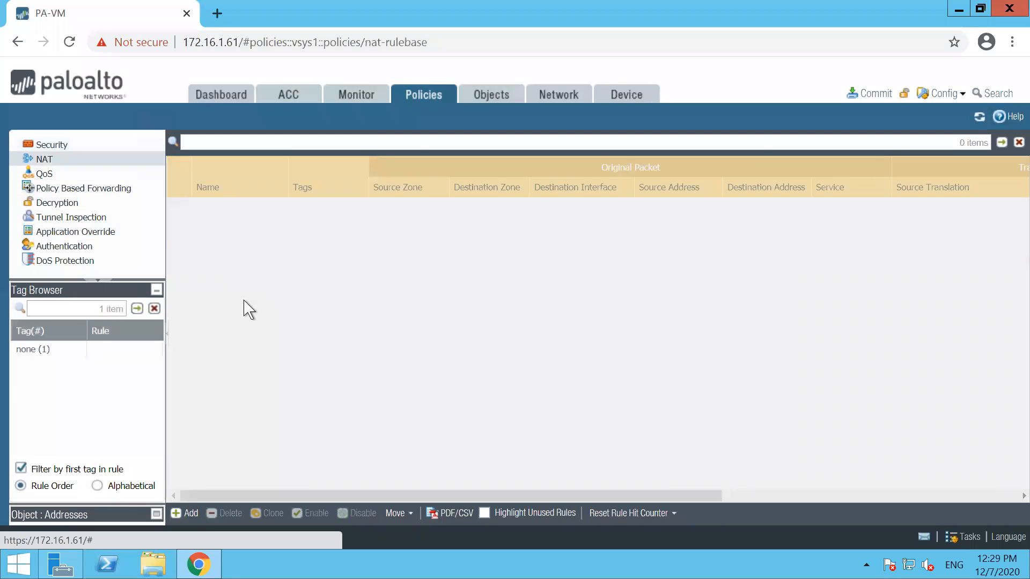
Step: Create a NAT rule named NAT-RULE-INTERNET with original-packet source zone L3-LAN-TRUST
{"action": "left_click", "coordinate": [191, 514]}
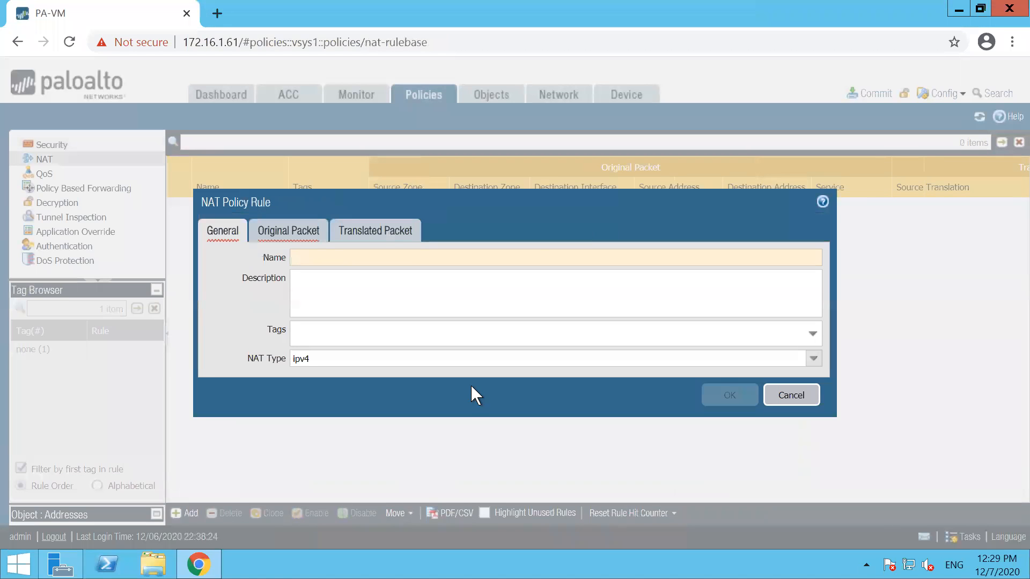
{"action": "type", "text": "NAT-RULE"}
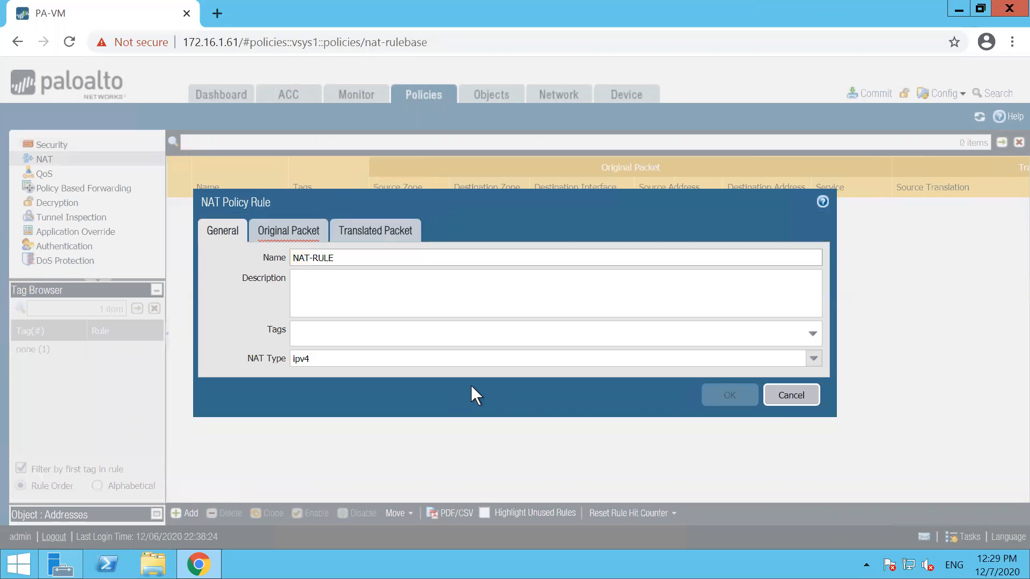
{"action": "type", "text": "-INTERNET"}
{"action": "left_click", "coordinate": [287, 241]}
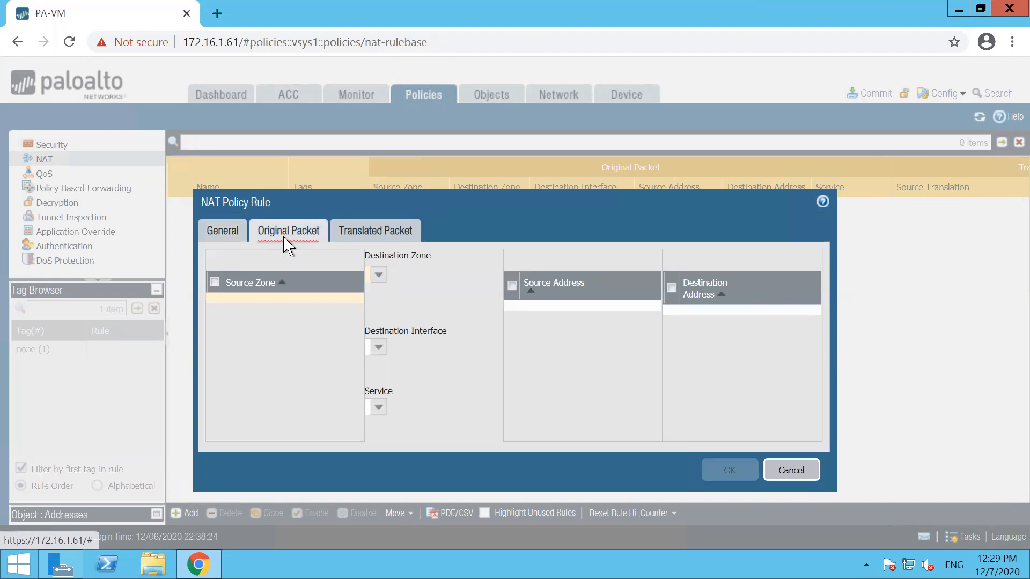
{"action": "left_click", "coordinate": [228, 431]}
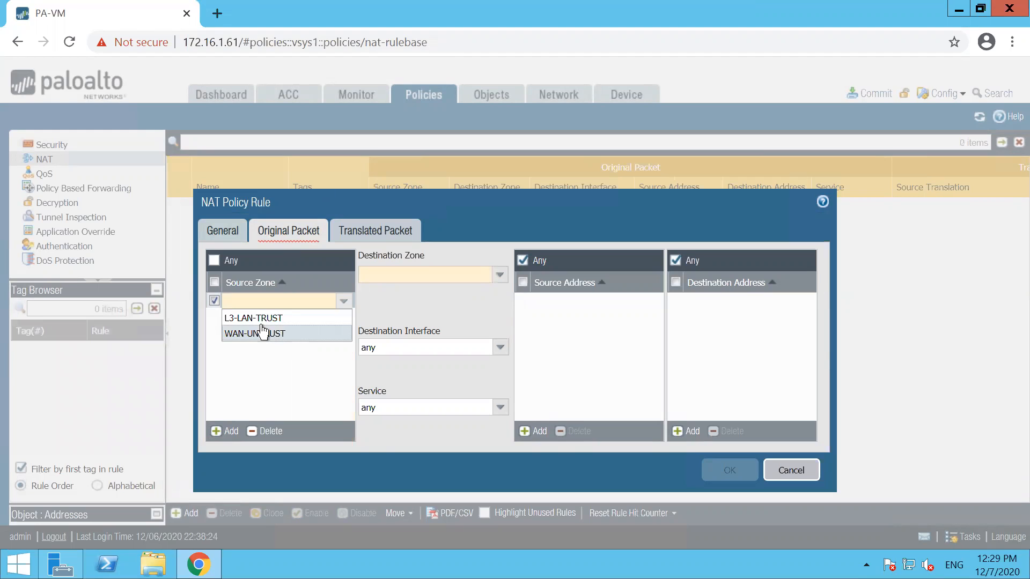
{"action": "left_click", "coordinate": [260, 322]}
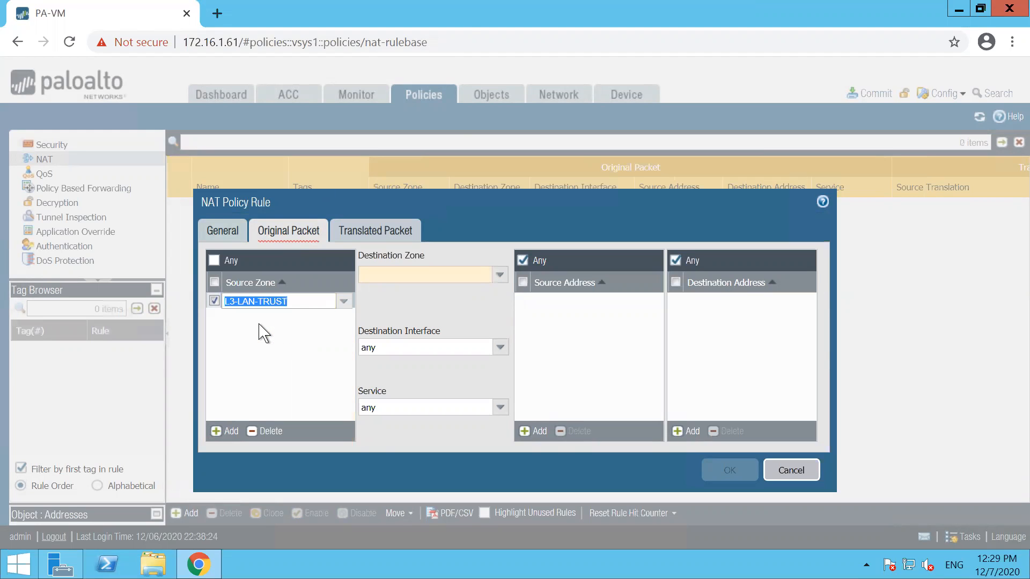
{"action": "left_click", "coordinate": [263, 332]}
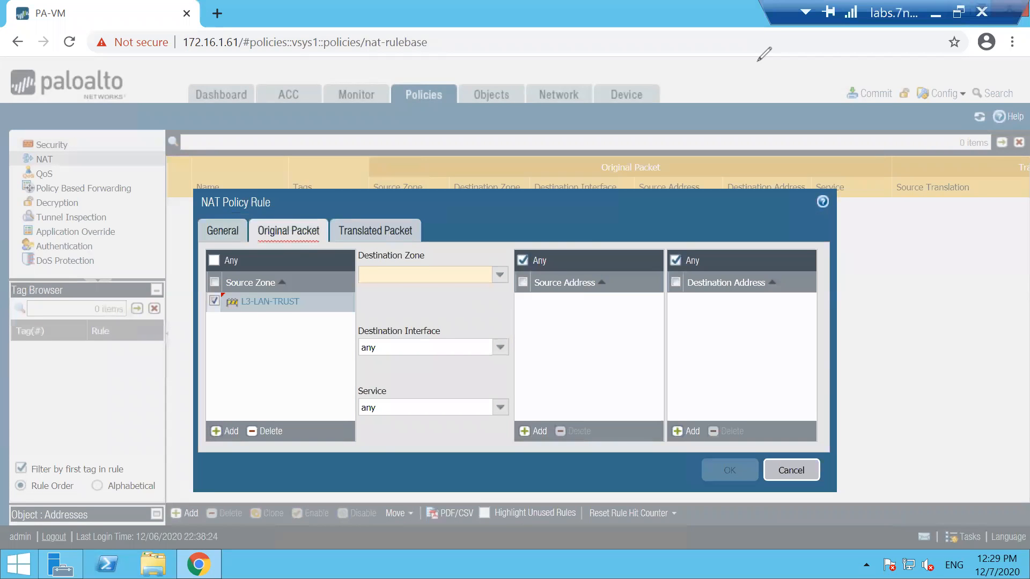
Step: Set the NAT rule's original-packet destination zone to WAN-UNTRUST
{"action": "left_click_drag", "start_coordinate": [355, 272], "coordinate": [692, 176]}
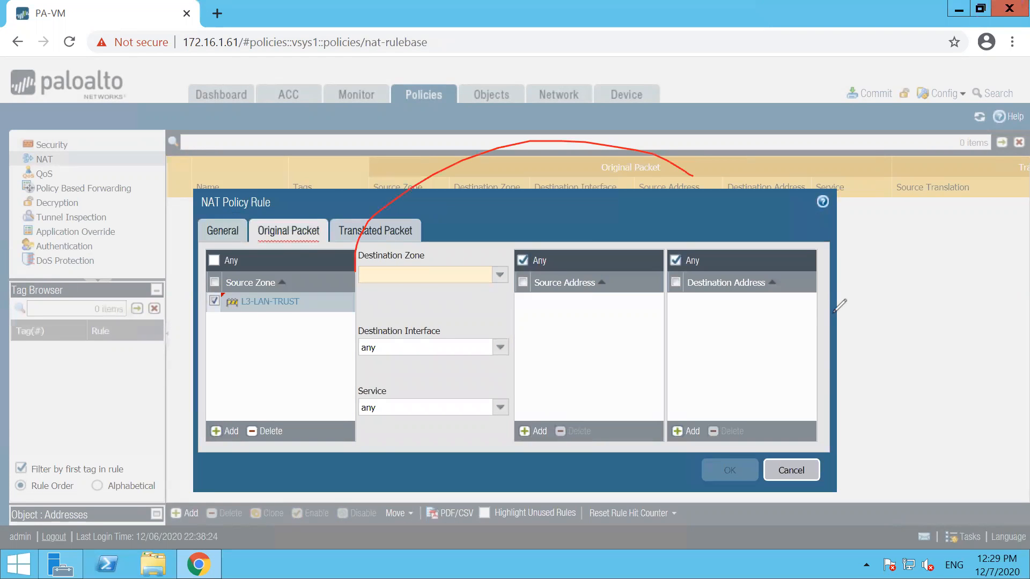
{"action": "mouse_move", "coordinate": [682, 345]}
{"action": "left_mouse_down"}
{"action": "mouse_move", "coordinate": [726, 398]}
{"action": "mouse_move", "coordinate": [675, 336]}
{"action": "left_mouse_up"}
{"action": "mouse_move", "coordinate": [728, 284]}
{"action": "left_mouse_down"}
{"action": "mouse_move", "coordinate": [751, 423]}
{"action": "mouse_move", "coordinate": [703, 379]}
{"action": "left_mouse_up"}
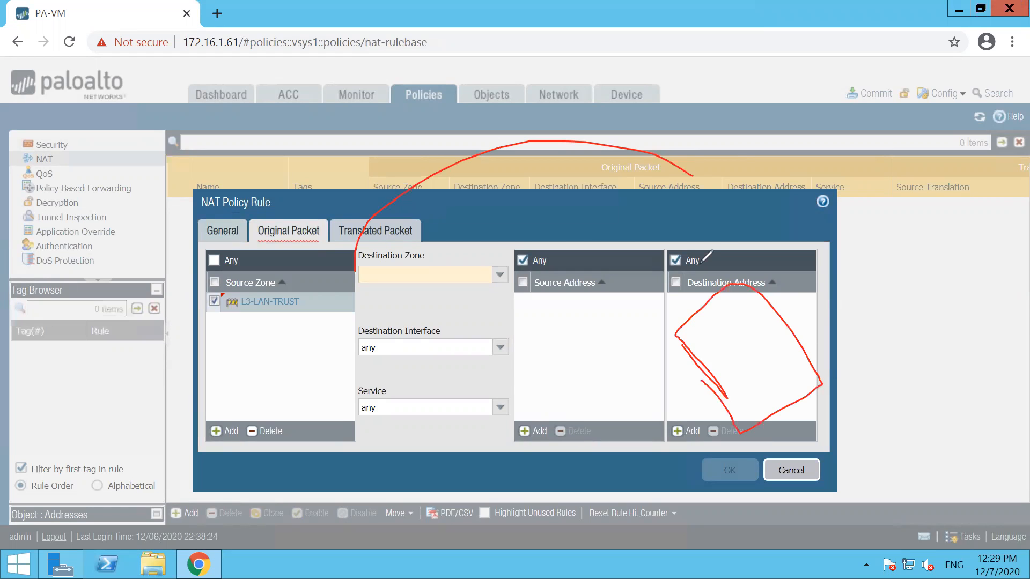
{"action": "key", "text": "Escape"}
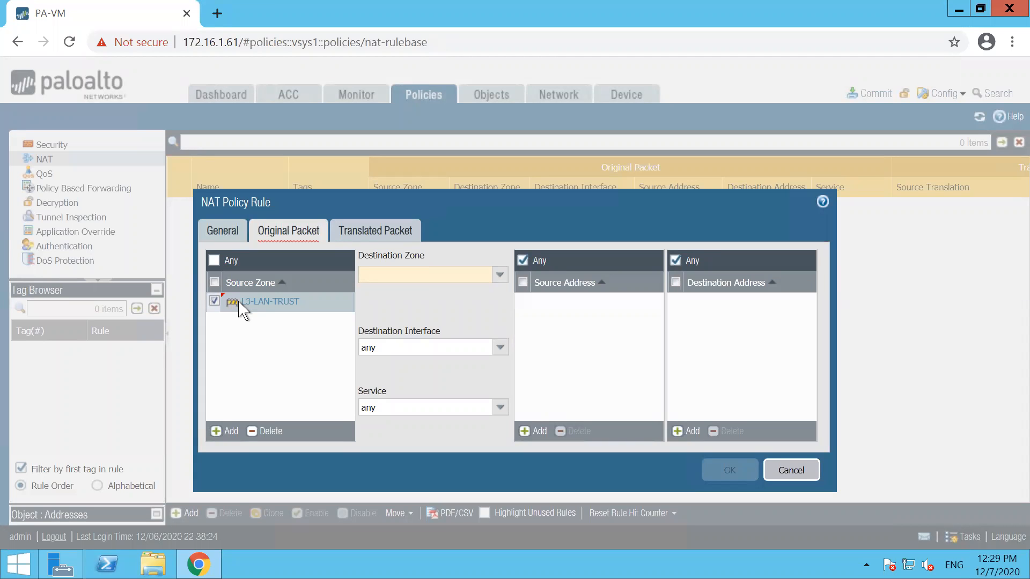
{"action": "left_click", "coordinate": [499, 275]}
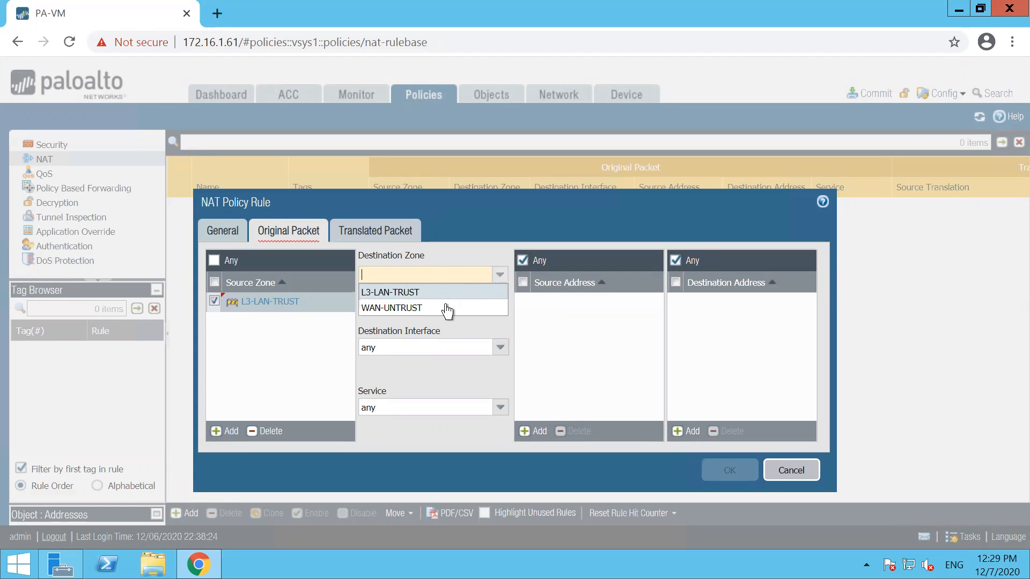
{"action": "left_click", "coordinate": [385, 307]}
{"action": "left_click", "coordinate": [363, 232]}
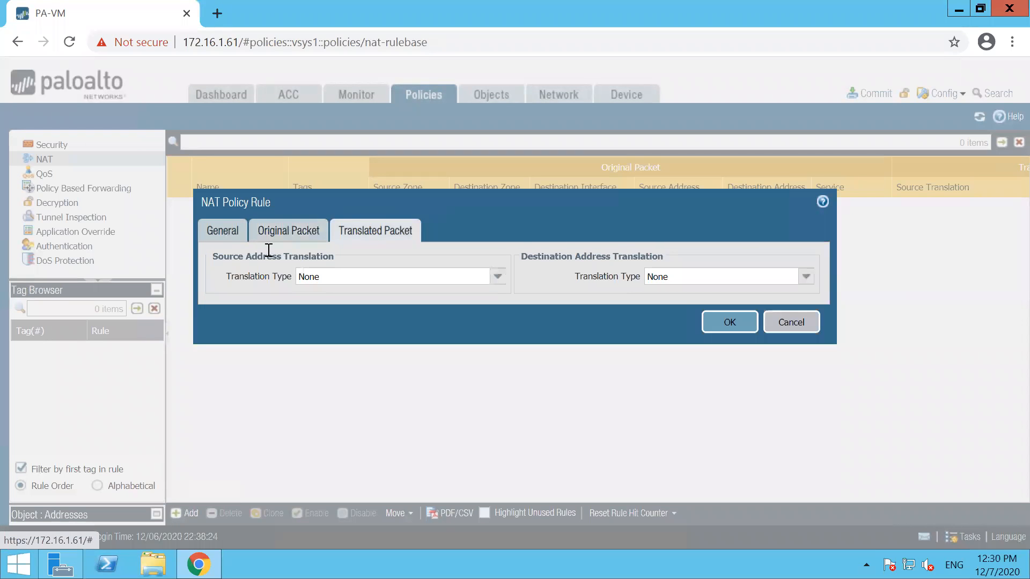
{"action": "left_click", "coordinate": [281, 239]}
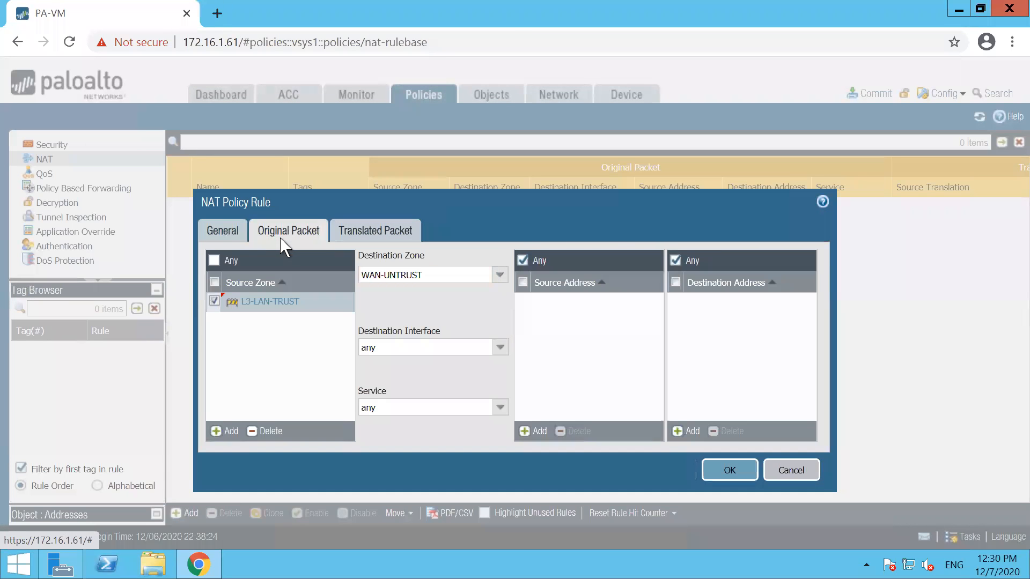
Step: Add 10.1.1.0/24 as the NAT rule's source address
{"action": "left_click", "coordinate": [545, 438]}
{"action": "type", "text": "10.1.1.0/24"}
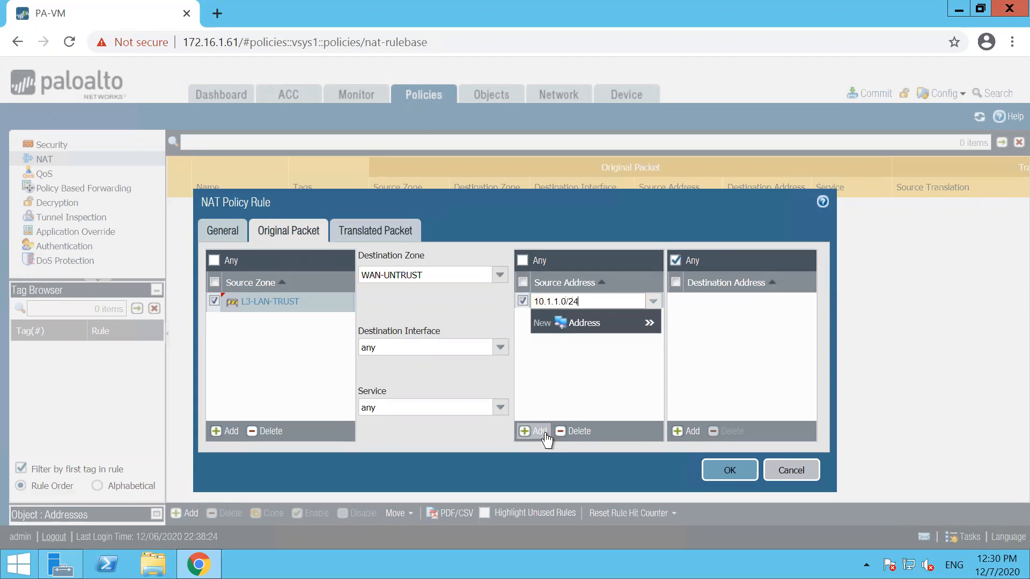
{"action": "left_click", "coordinate": [567, 391]}
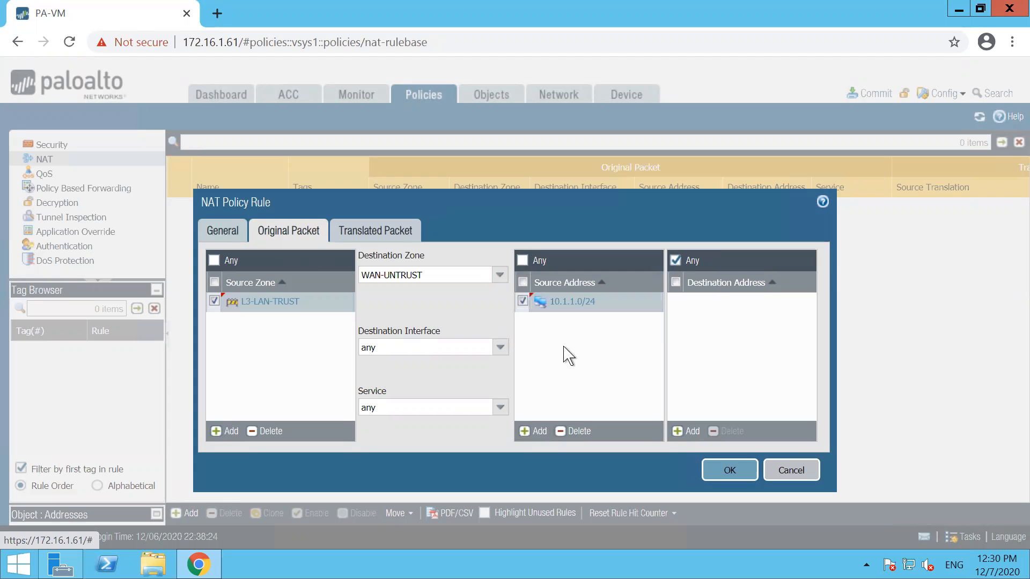
Step: Translate sources with Dynamic IP And Port to ethernet1/1's 192.168.101.191/24 and save the rule
{"action": "left_click", "coordinate": [362, 234]}
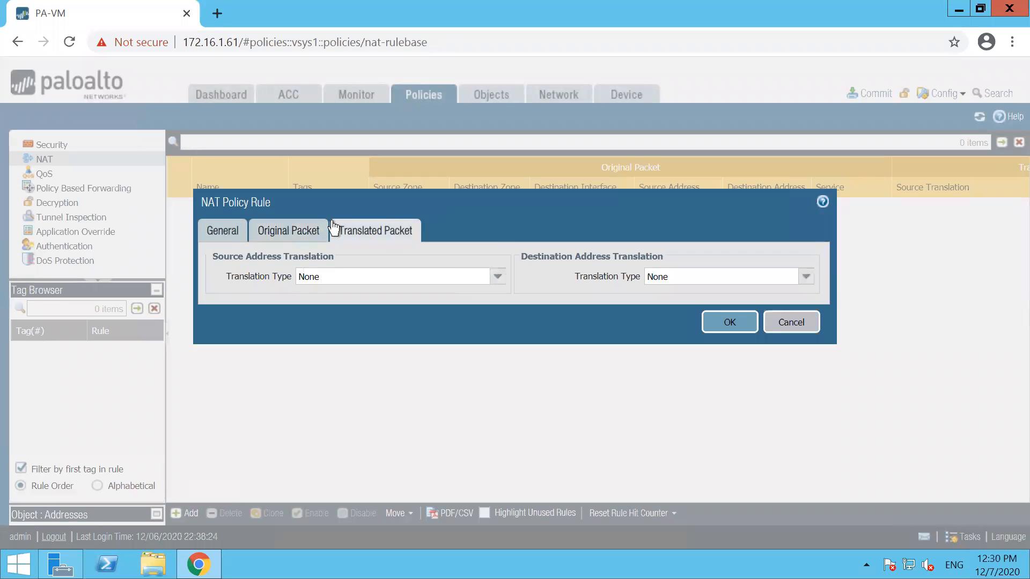
{"action": "mouse_move", "coordinate": [206, 244]}
{"action": "left_mouse_down"}
{"action": "mouse_move", "coordinate": [498, 252]}
{"action": "mouse_move", "coordinate": [512, 268]}
{"action": "mouse_move", "coordinate": [326, 303]}
{"action": "mouse_move", "coordinate": [174, 310]}
{"action": "mouse_move", "coordinate": [195, 233]}
{"action": "mouse_move", "coordinate": [261, 244]}
{"action": "left_mouse_up"}
{"action": "mouse_move", "coordinate": [558, 198]}
{"action": "left_mouse_down"}
{"action": "mouse_move", "coordinate": [345, 229]}
{"action": "mouse_move", "coordinate": [379, 238]}
{"action": "mouse_move", "coordinate": [343, 208]}
{"action": "left_mouse_up"}
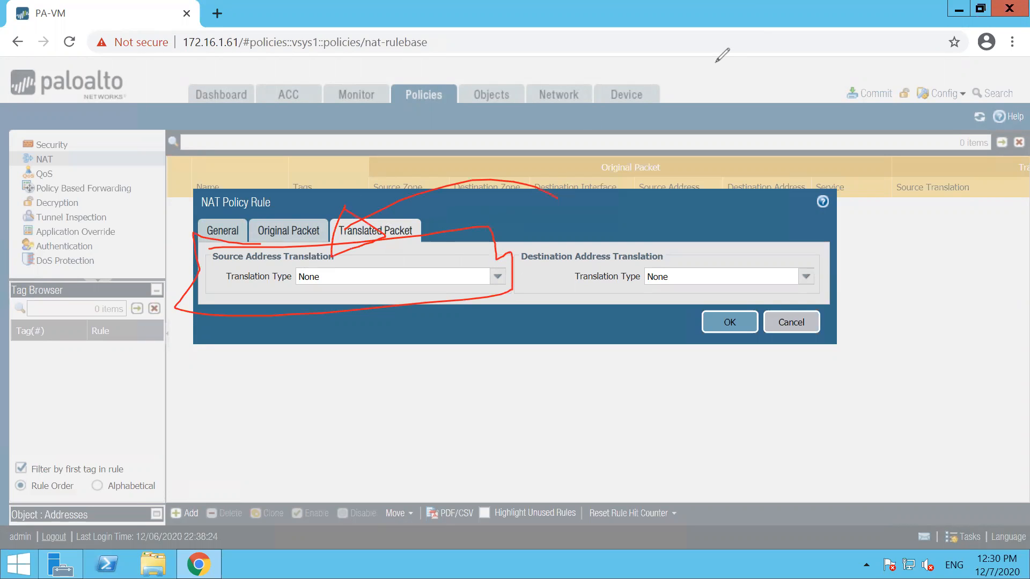
{"action": "key", "text": "e"}
{"action": "key", "text": "Escape"}
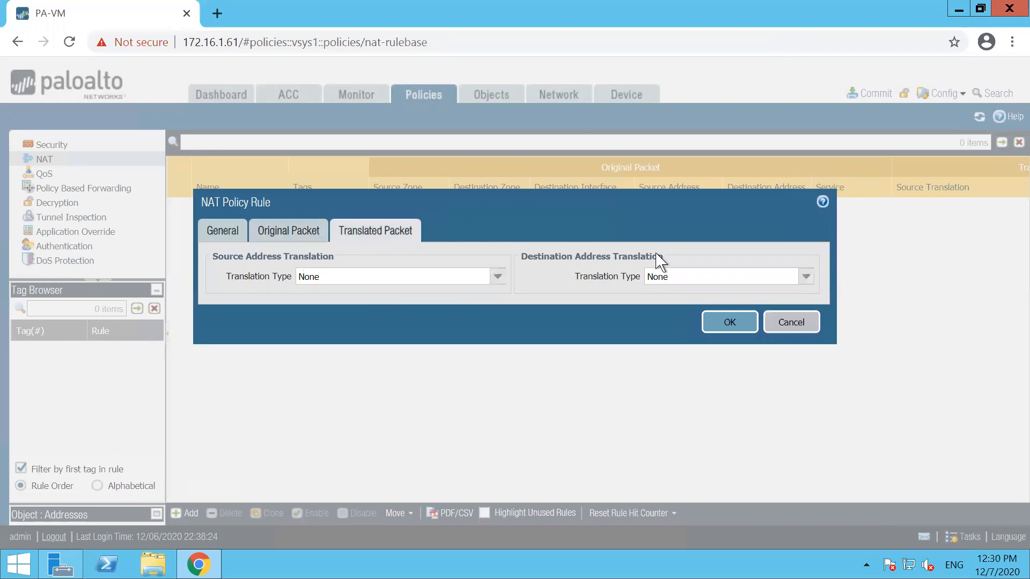
{"action": "left_click", "coordinate": [495, 277]}
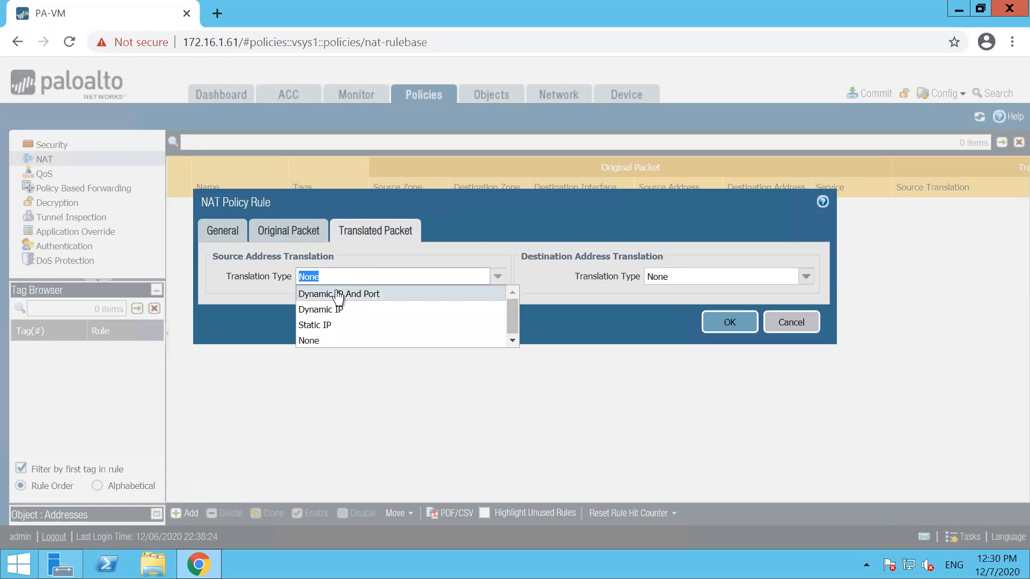
{"action": "left_click", "coordinate": [337, 295]}
{"action": "left_click", "coordinate": [497, 296]}
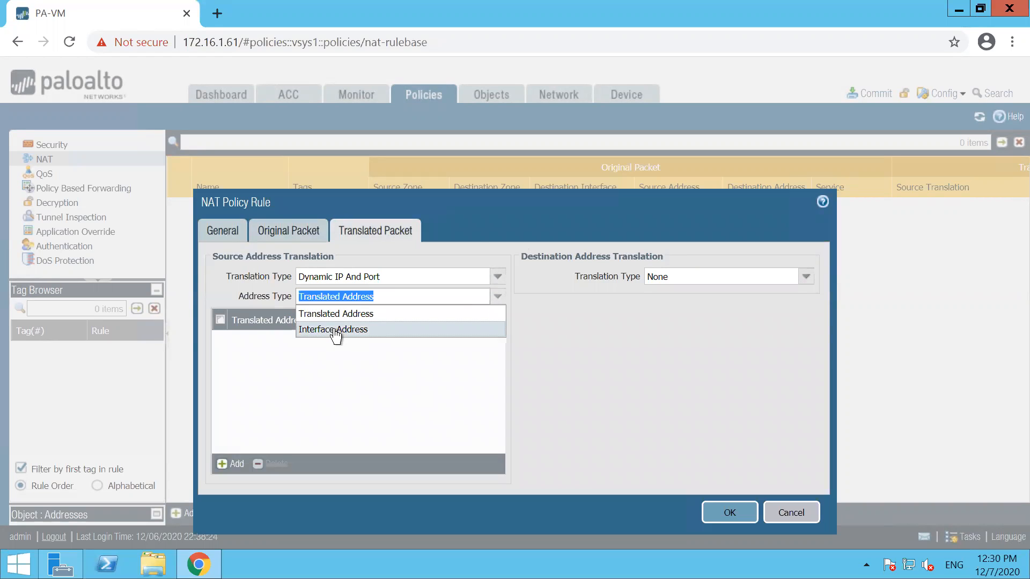
{"action": "left_click", "coordinate": [333, 329]}
{"action": "left_click", "coordinate": [498, 317]}
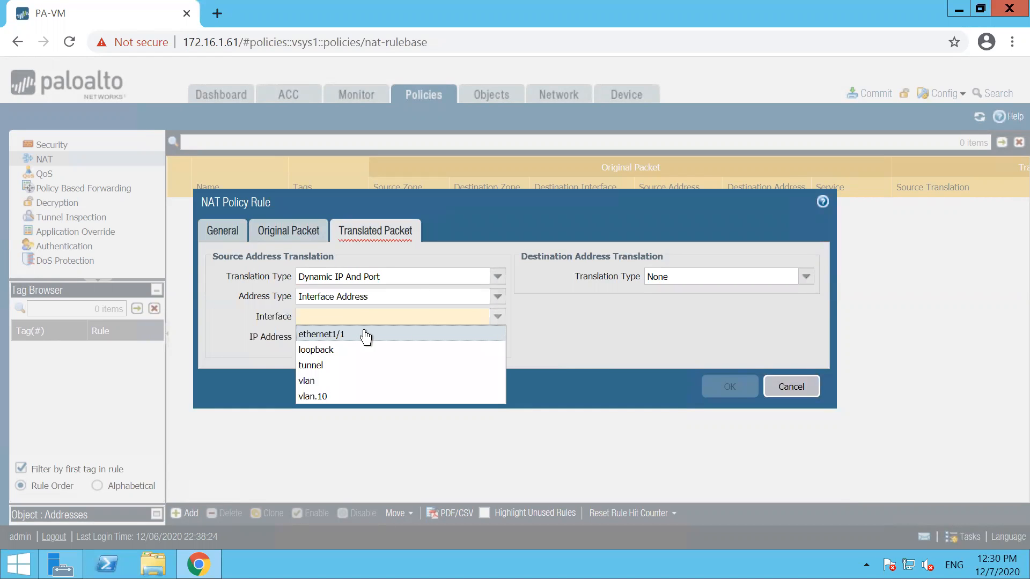
{"action": "left_click", "coordinate": [347, 334]}
{"action": "left_click", "coordinate": [498, 337]}
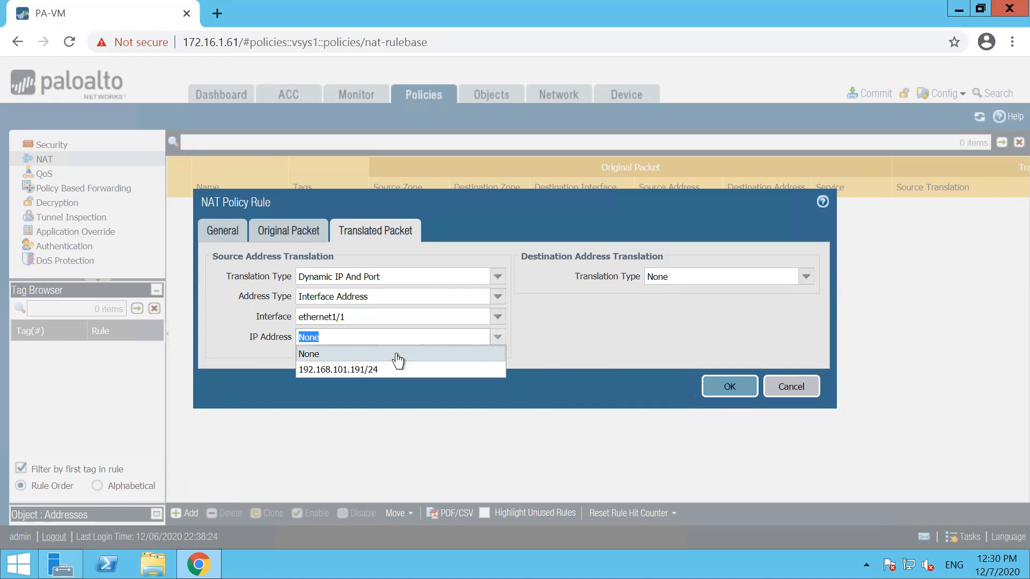
{"action": "left_click", "coordinate": [357, 369]}
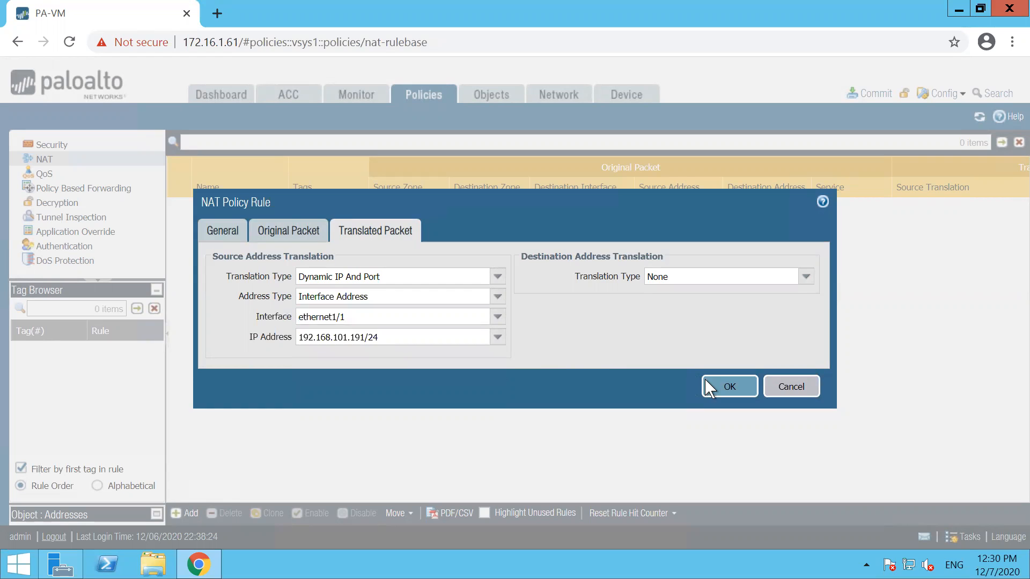
{"action": "left_click", "coordinate": [705, 382]}
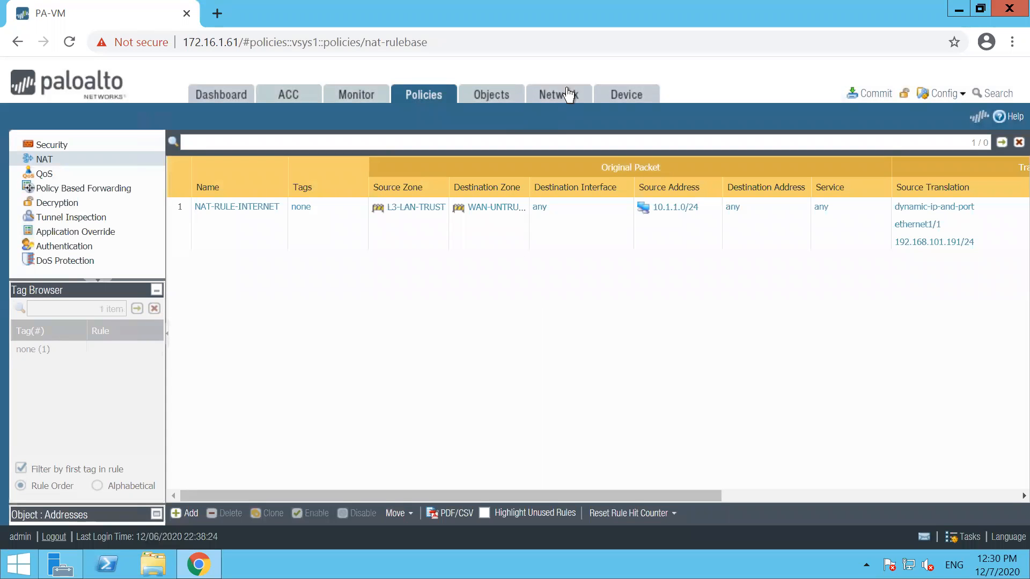
Step: Under Objects > Tags, create tag L2-LAN-ZONE coloured Forest Green
{"action": "left_click", "coordinate": [514, 101]}
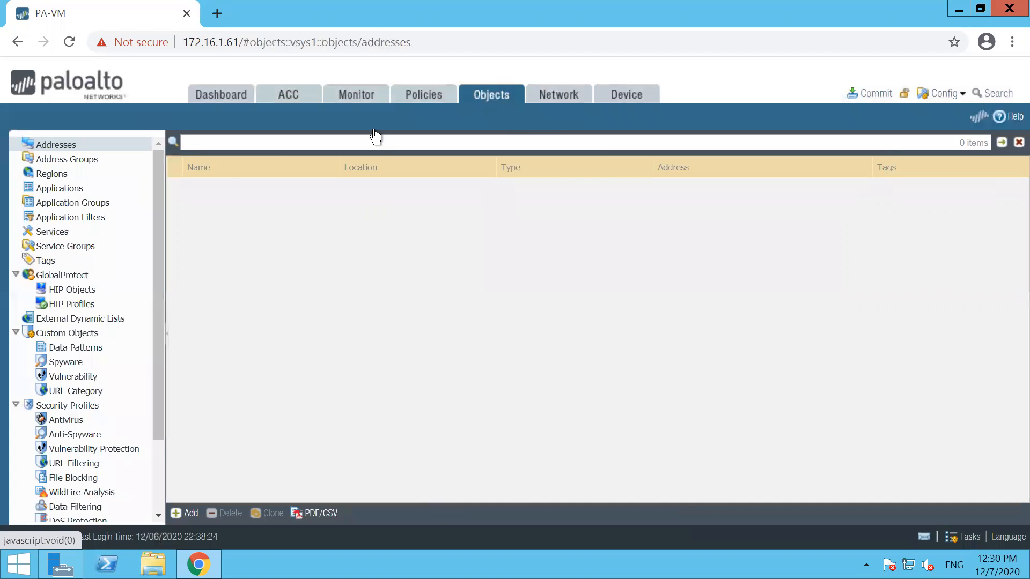
{"action": "left_click", "coordinate": [45, 261]}
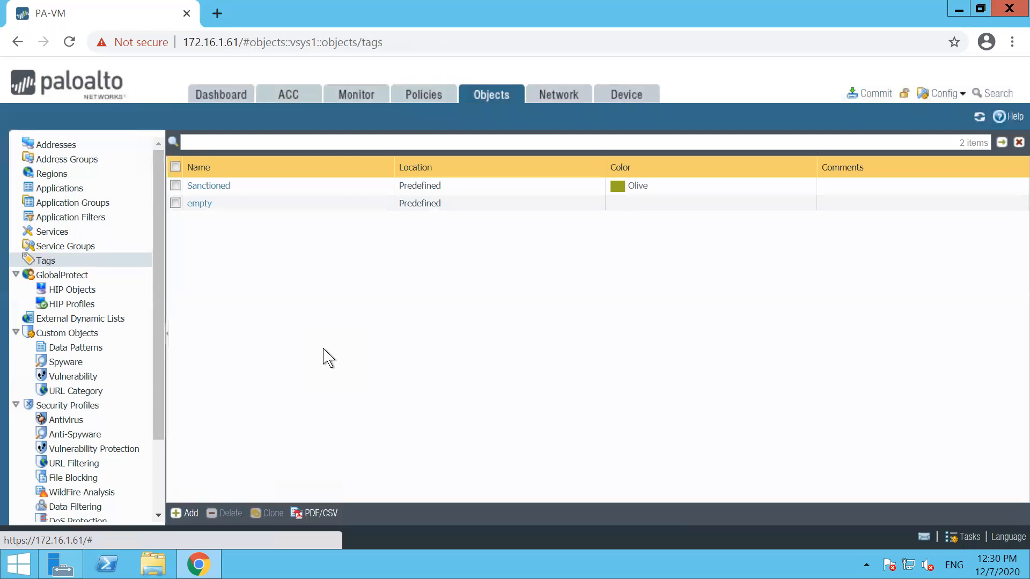
{"action": "left_click", "coordinate": [188, 513]}
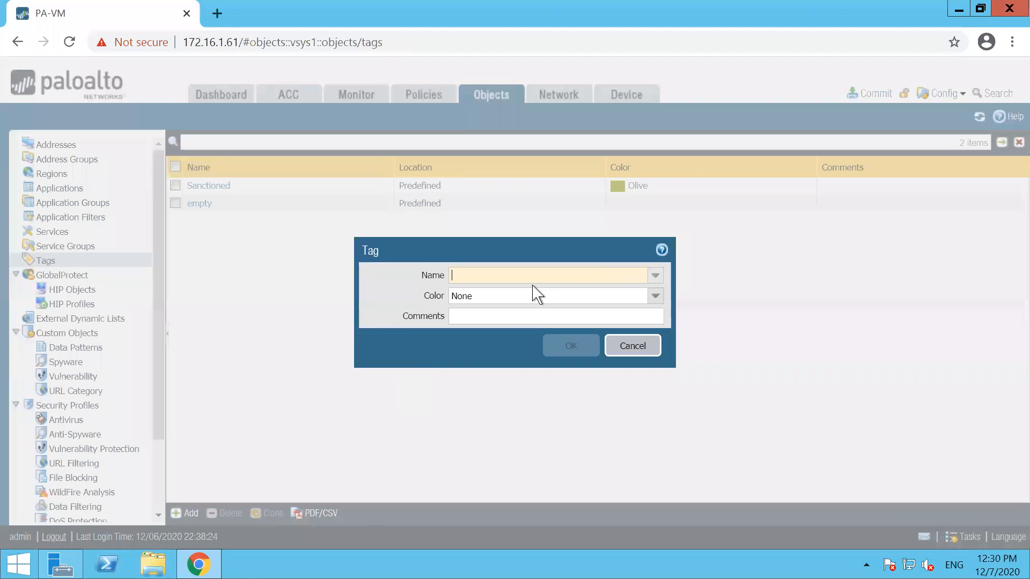
{"action": "left_click", "coordinate": [655, 275]}
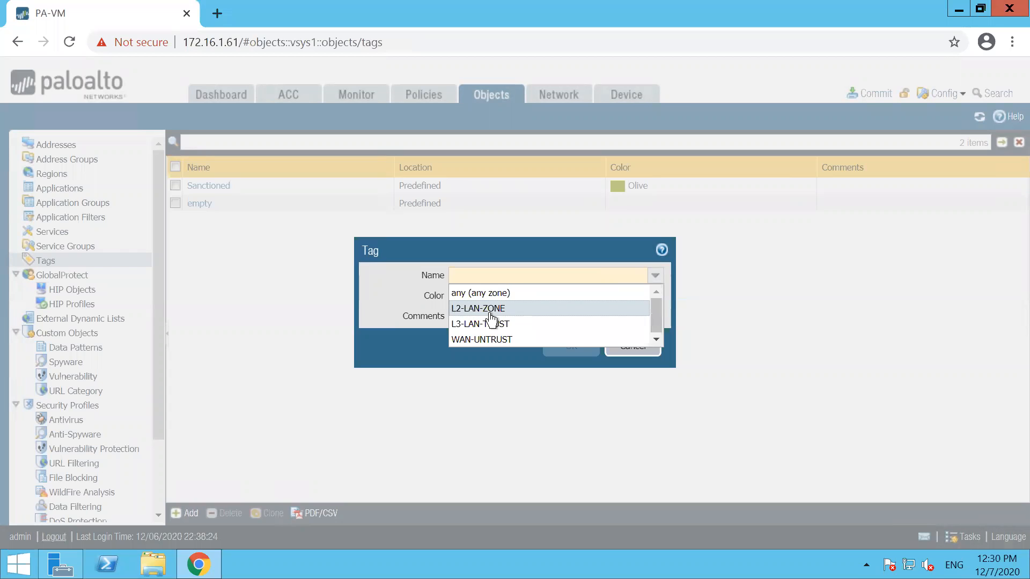
{"action": "left_click", "coordinate": [490, 311]}
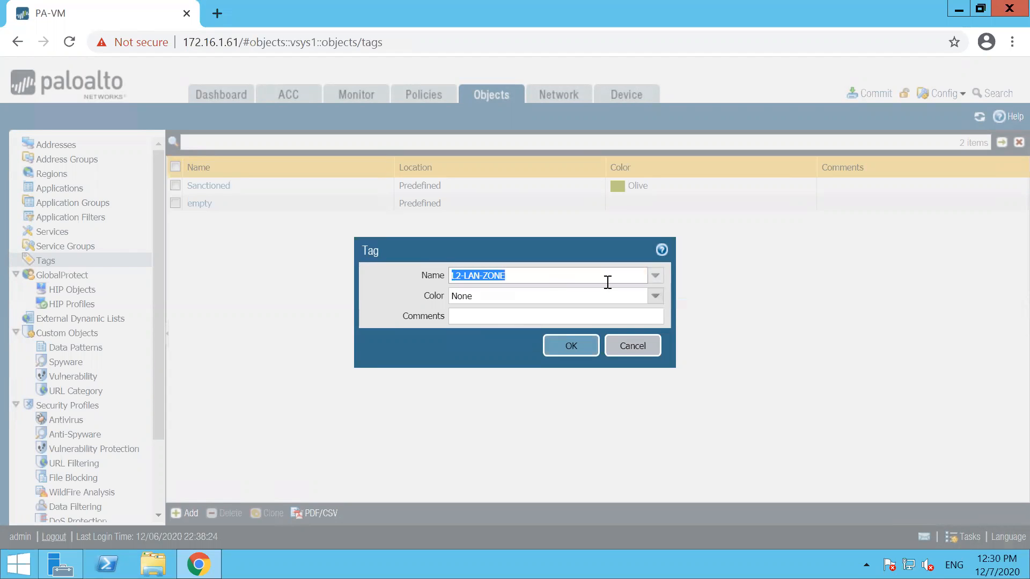
{"action": "left_click", "coordinate": [655, 295]}
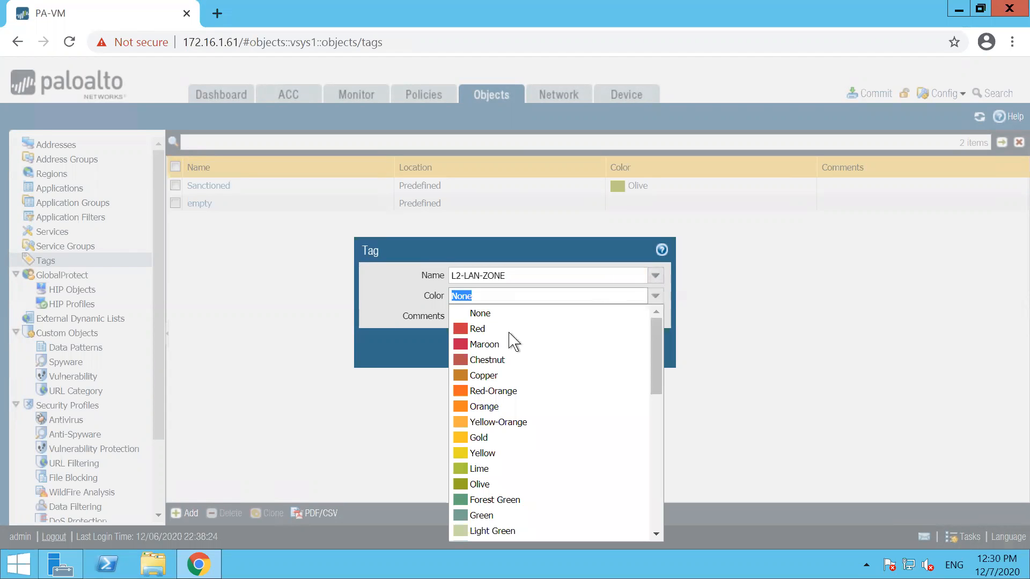
{"action": "left_click", "coordinate": [500, 499]}
{"action": "left_click", "coordinate": [568, 348]}
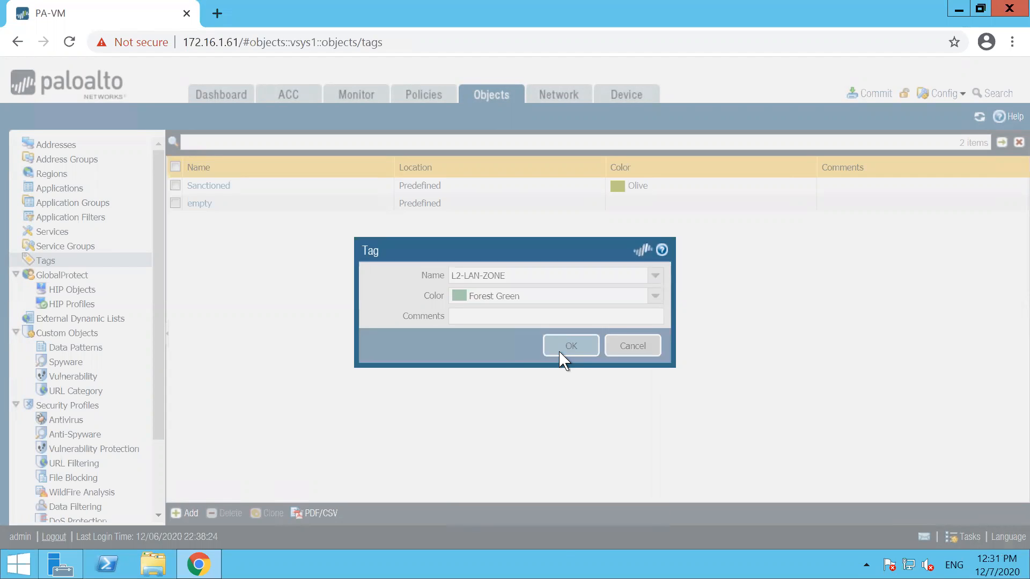
Step: Add tag WAN-UNTRUST coloured Red and return to the NAT rules list
{"action": "left_click", "coordinate": [187, 513]}
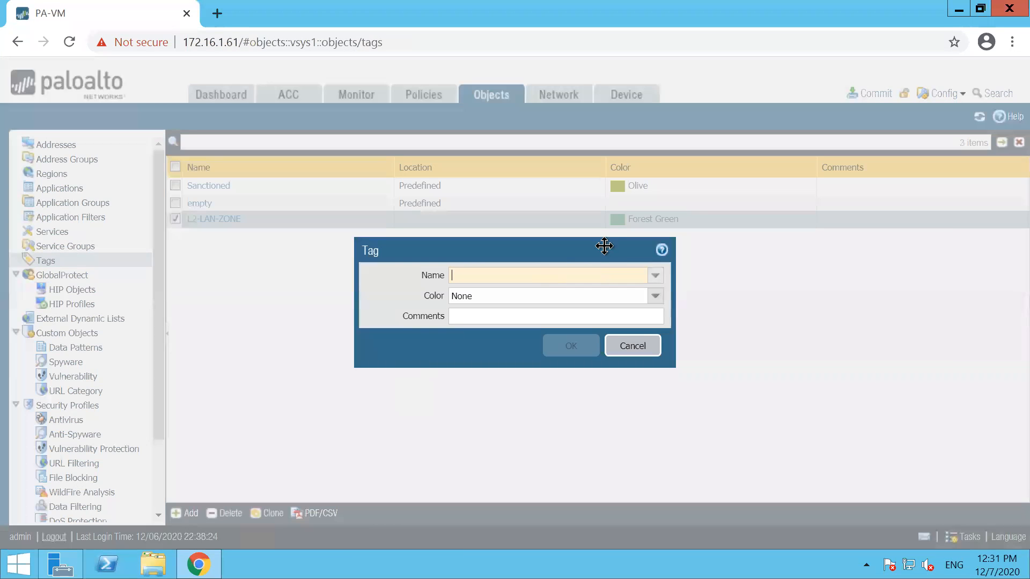
{"action": "left_click", "coordinate": [656, 278]}
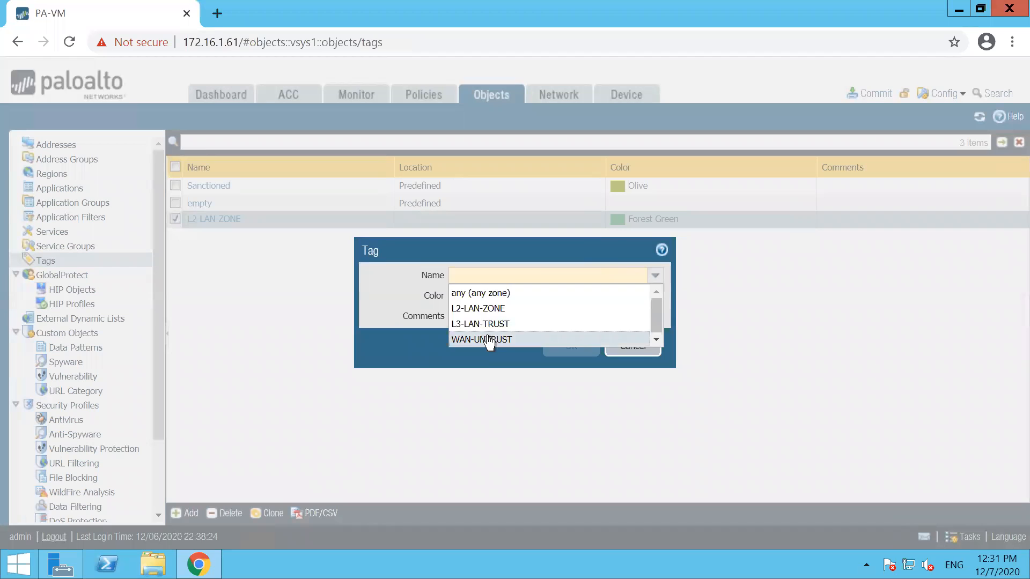
{"action": "left_click", "coordinate": [490, 340]}
{"action": "left_click", "coordinate": [655, 296]}
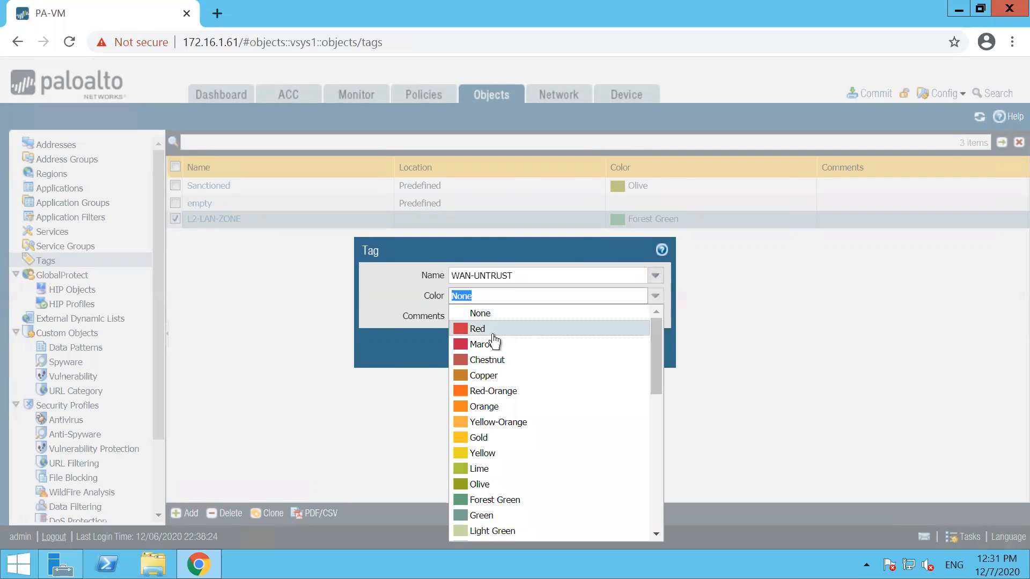
{"action": "left_click", "coordinate": [485, 332]}
{"action": "left_click", "coordinate": [566, 348]}
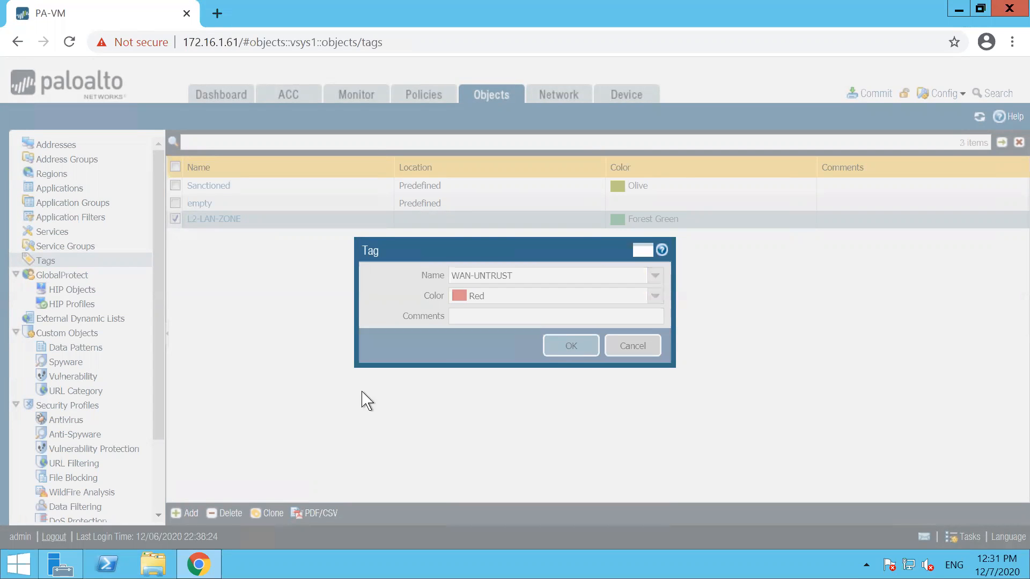
{"action": "left_click", "coordinate": [409, 97]}
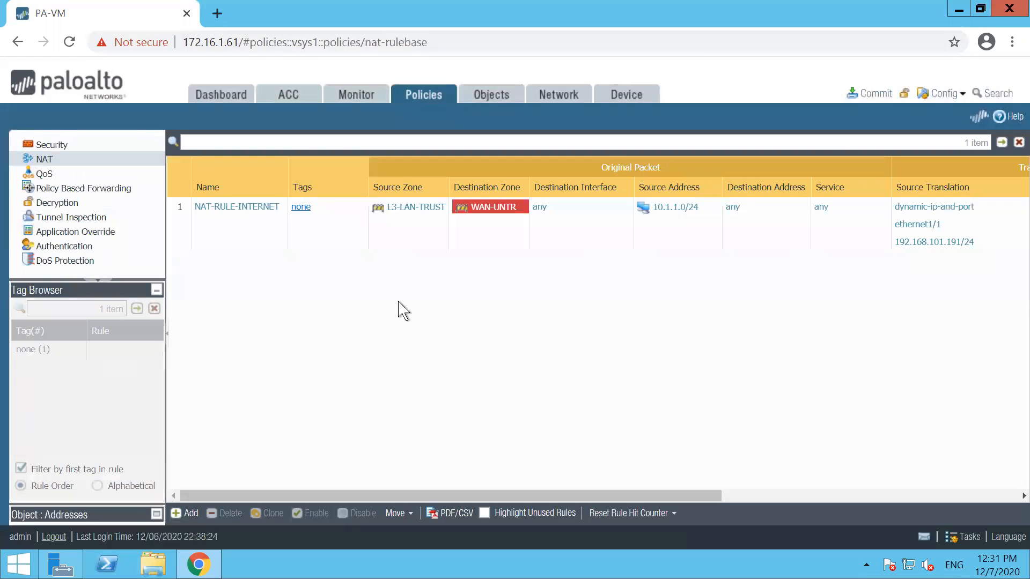
Step: Commit all pending PAN-OS changes, then minimize the PA-VM remote session to the EVE-NG topology
{"action": "left_click", "coordinate": [69, 146]}
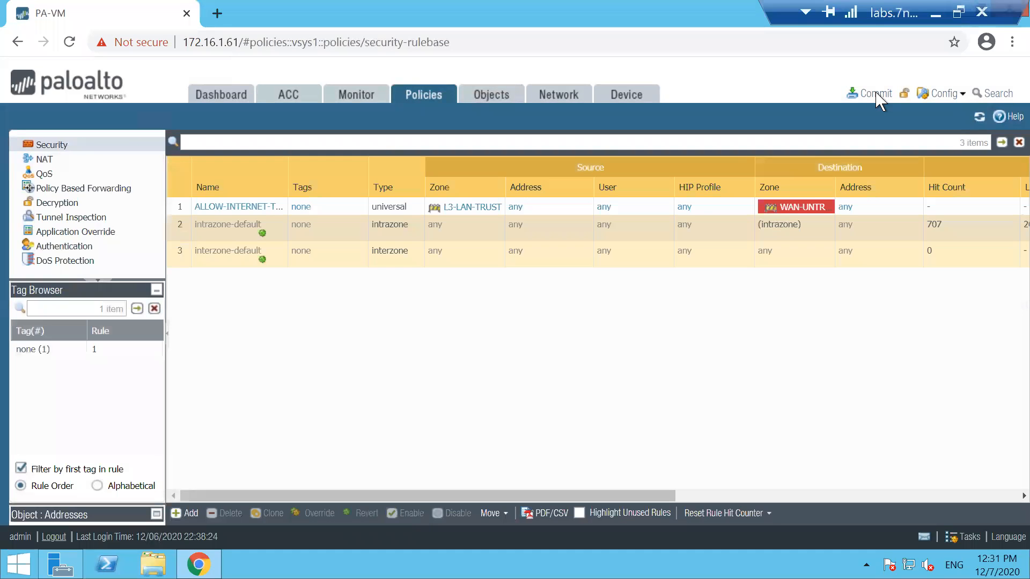
{"action": "left_click", "coordinate": [875, 94]}
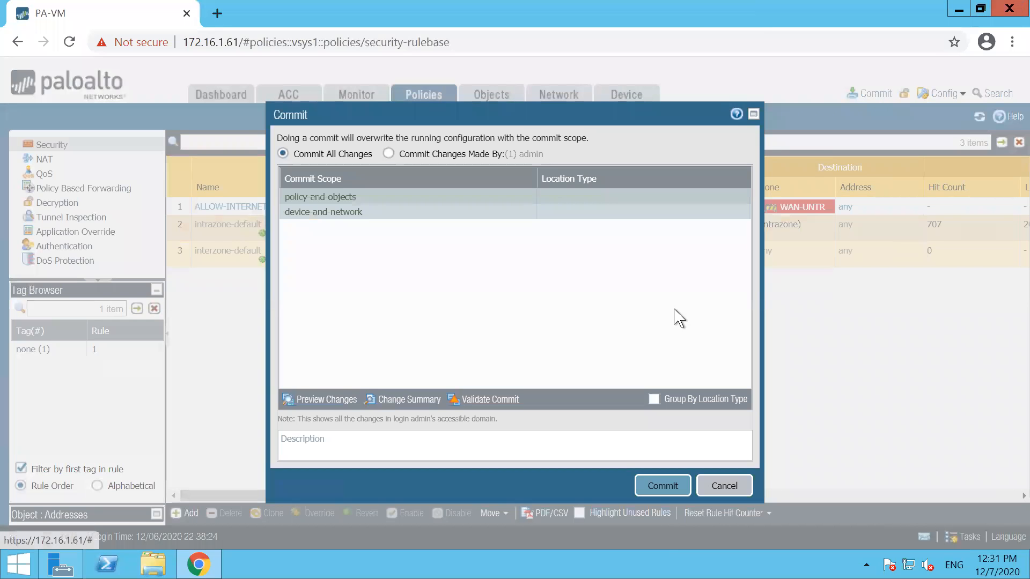
{"action": "left_click", "coordinate": [662, 488]}
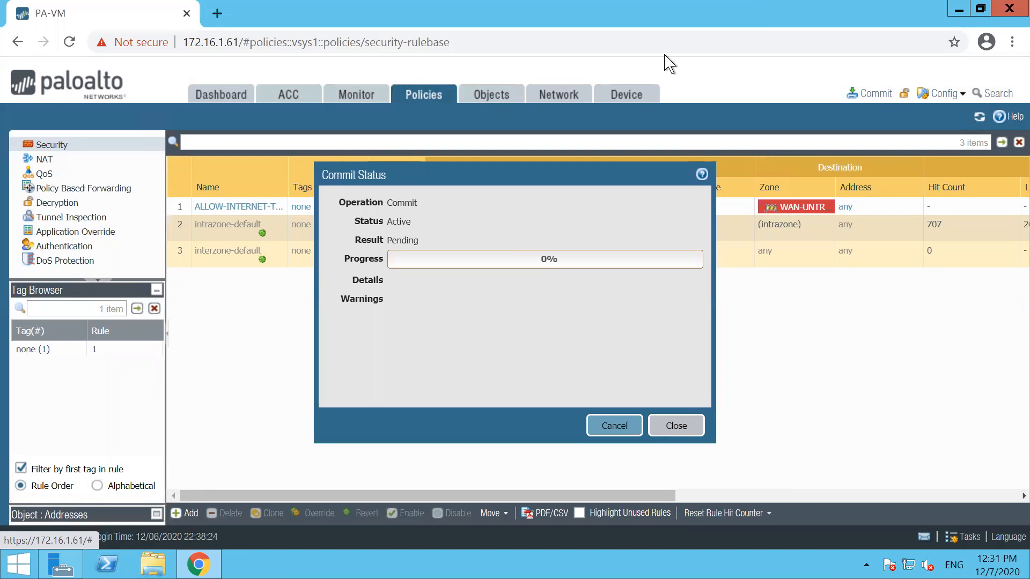
{"action": "mouse_move", "coordinate": [950, 14]}
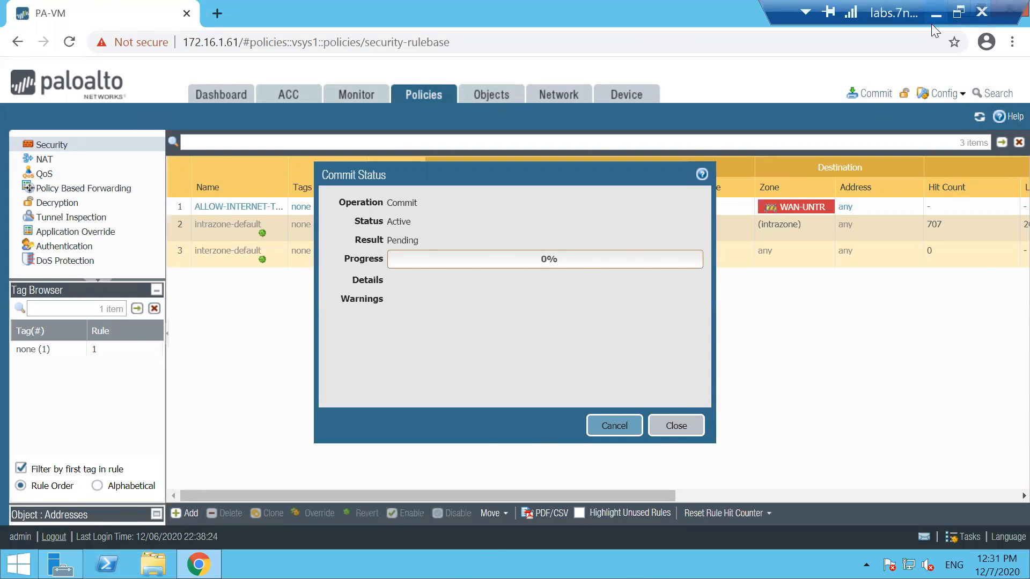
{"action": "left_click", "coordinate": [939, 14]}
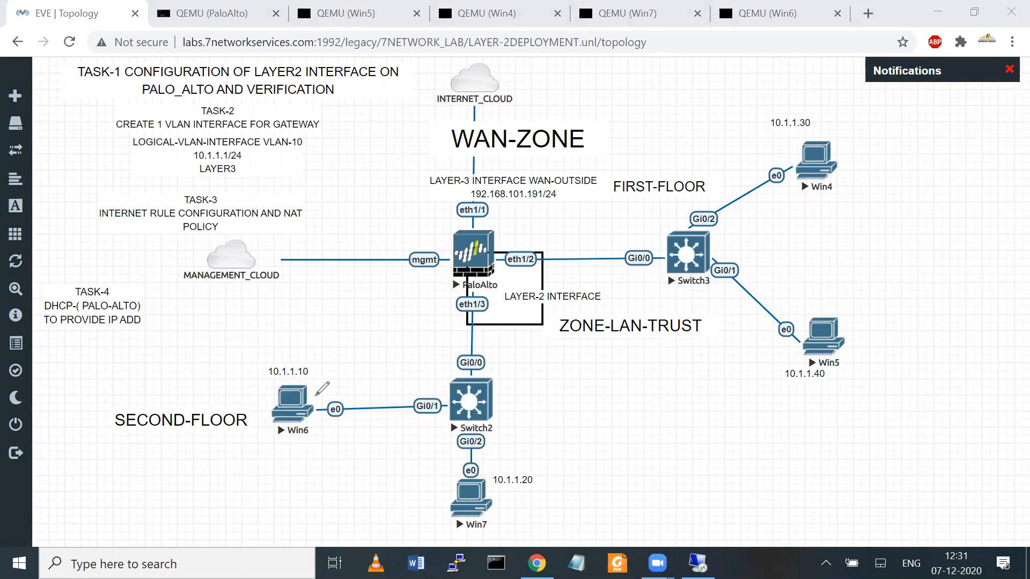
Step: Draw red pen lines from Win6, around the switch, and along the firewall links, then erase them
{"action": "mouse_move", "coordinate": [315, 395]}
{"action": "left_mouse_down"}
{"action": "mouse_move", "coordinate": [369, 239]}
{"action": "mouse_move", "coordinate": [248, 169]}
{"action": "left_mouse_up"}
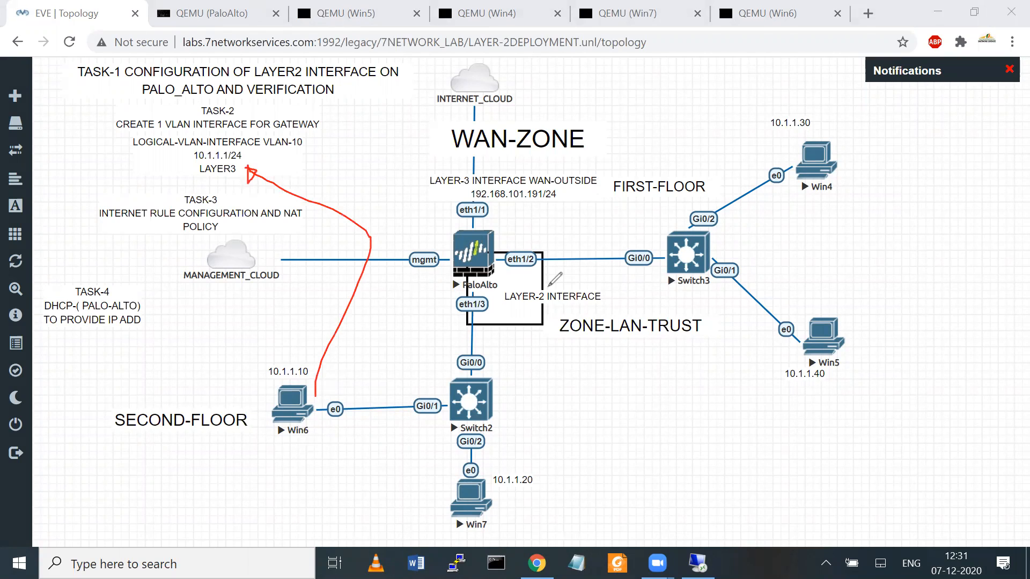
{"action": "mouse_move", "coordinate": [254, 355]}
{"action": "left_mouse_down"}
{"action": "mouse_move", "coordinate": [569, 357]}
{"action": "mouse_move", "coordinate": [572, 477]}
{"action": "mouse_move", "coordinate": [298, 519]}
{"action": "mouse_move", "coordinate": [263, 360]}
{"action": "left_mouse_up"}
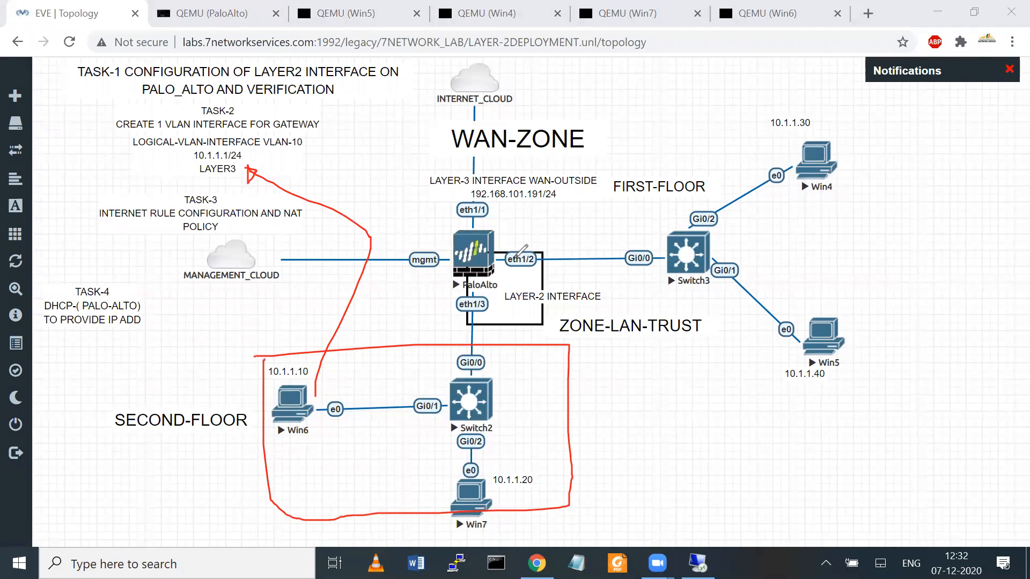
{"action": "mouse_move", "coordinate": [456, 307]}
{"action": "left_mouse_down"}
{"action": "mouse_move", "coordinate": [569, 215]}
{"action": "mouse_move", "coordinate": [485, 324]}
{"action": "mouse_move", "coordinate": [472, 329]}
{"action": "mouse_move", "coordinate": [449, 303]}
{"action": "left_mouse_up"}
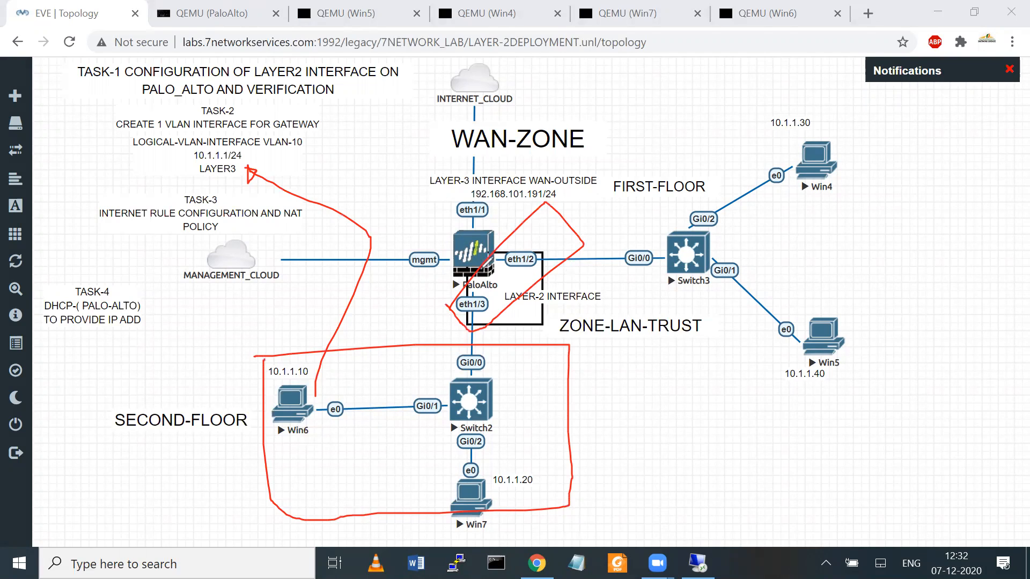
{"action": "mouse_move", "coordinate": [465, 284]}
{"action": "left_mouse_down"}
{"action": "mouse_move", "coordinate": [412, 252]}
{"action": "mouse_move", "coordinate": [429, 214]}
{"action": "mouse_move", "coordinate": [447, 206]}
{"action": "mouse_move", "coordinate": [445, 219]}
{"action": "mouse_move", "coordinate": [452, 208]}
{"action": "left_mouse_up"}
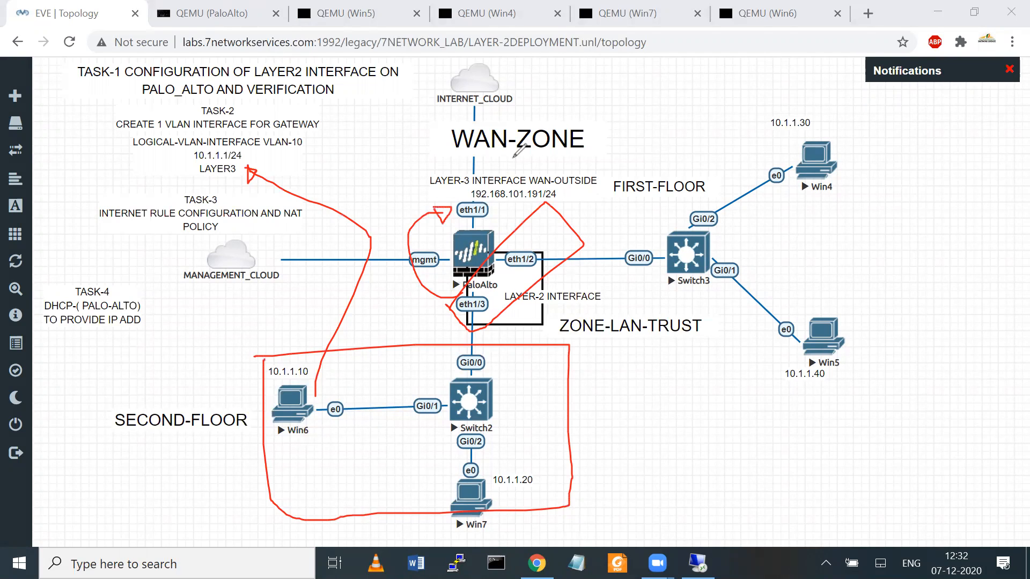
{"action": "key", "text": "Escape"}
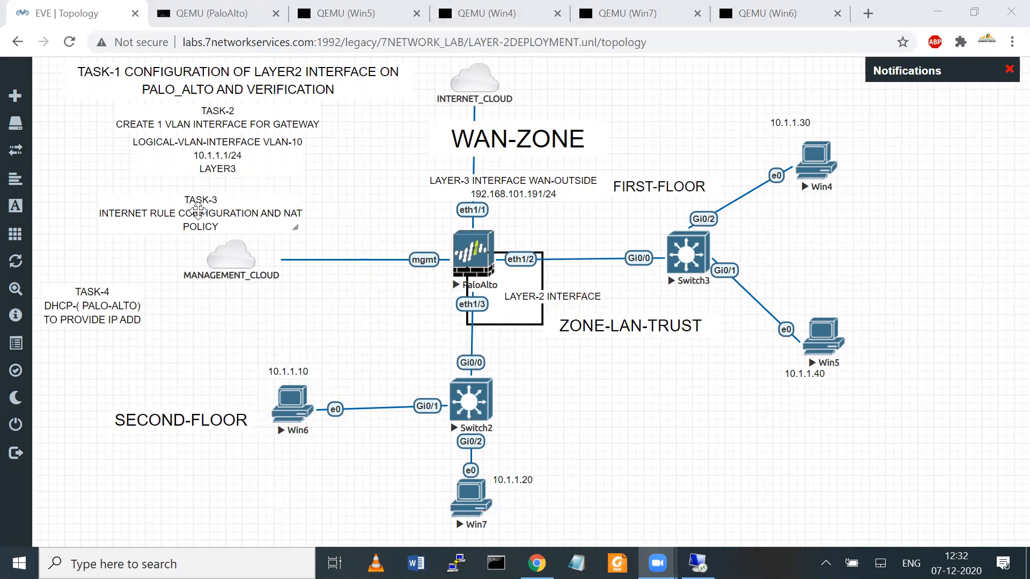
Step: Nudge the TASK-3 and TASK-4 notes, then reopen the firewall session and close the commit status
{"action": "left_click_drag", "start_coordinate": [198, 210], "coordinate": [196, 206]}
{"action": "left_click_drag", "start_coordinate": [85, 298], "coordinate": [102, 279]}
{"action": "left_click", "coordinate": [697, 563]}
{"action": "left_click", "coordinate": [677, 425]}
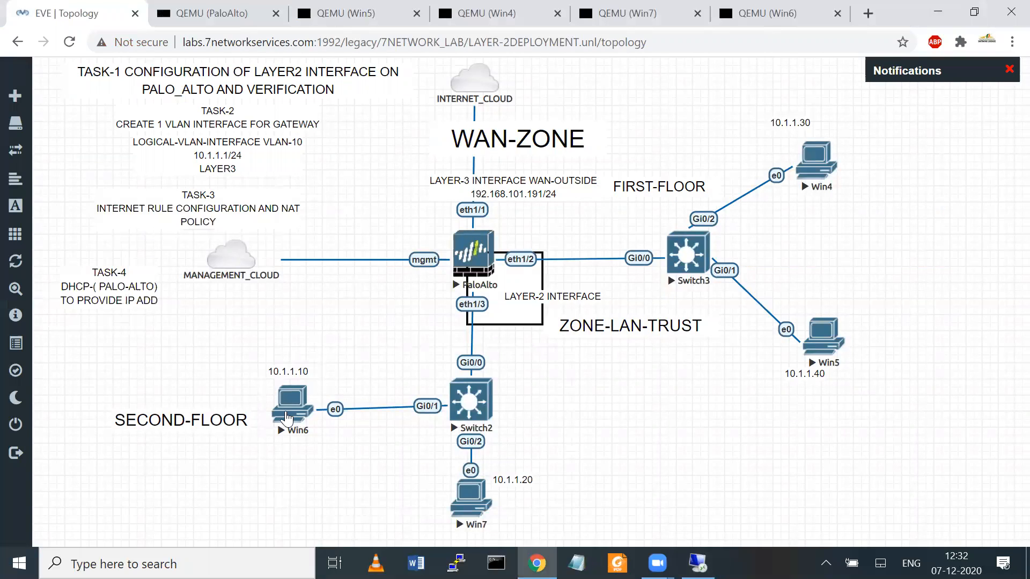
Step: Stop Win6's running ping and load google in Chrome, which shows No internet
{"action": "left_click", "coordinate": [287, 415]}
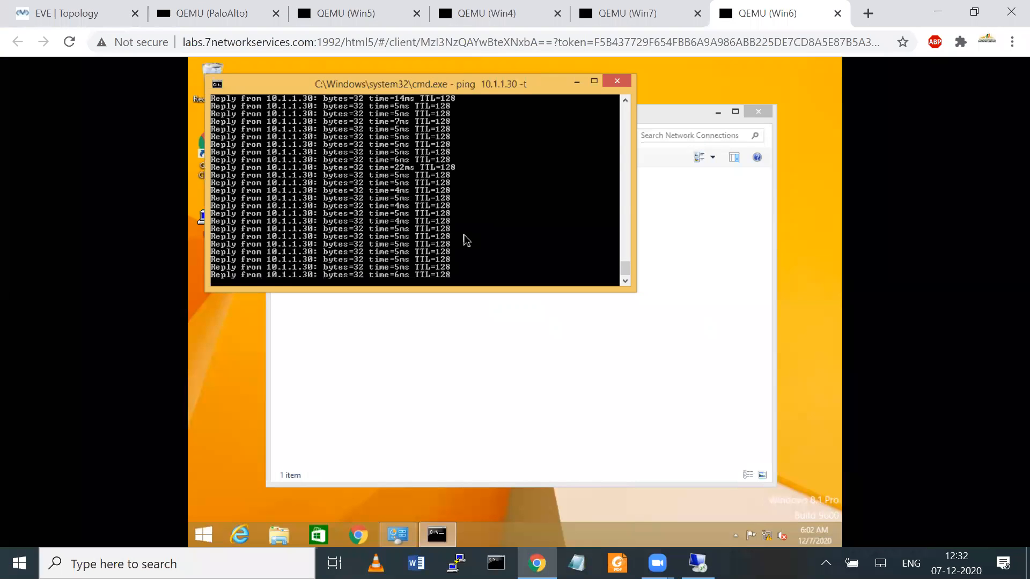
{"action": "key", "text": "ctrl+c"}
{"action": "left_click", "coordinate": [353, 543]}
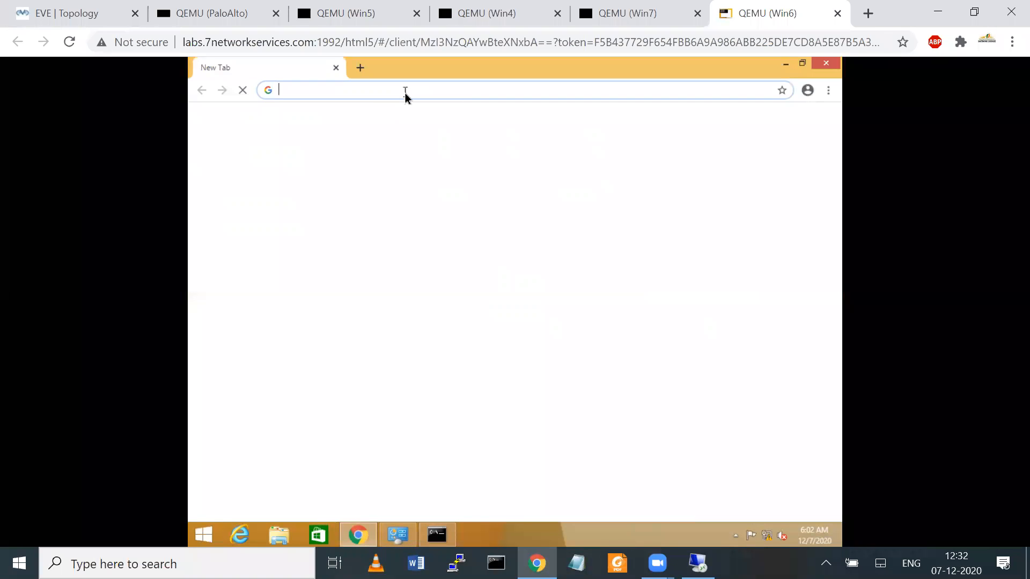
{"action": "type", "text": "g"}
{"action": "key", "text": "Down"}
{"action": "key", "text": "Down"}
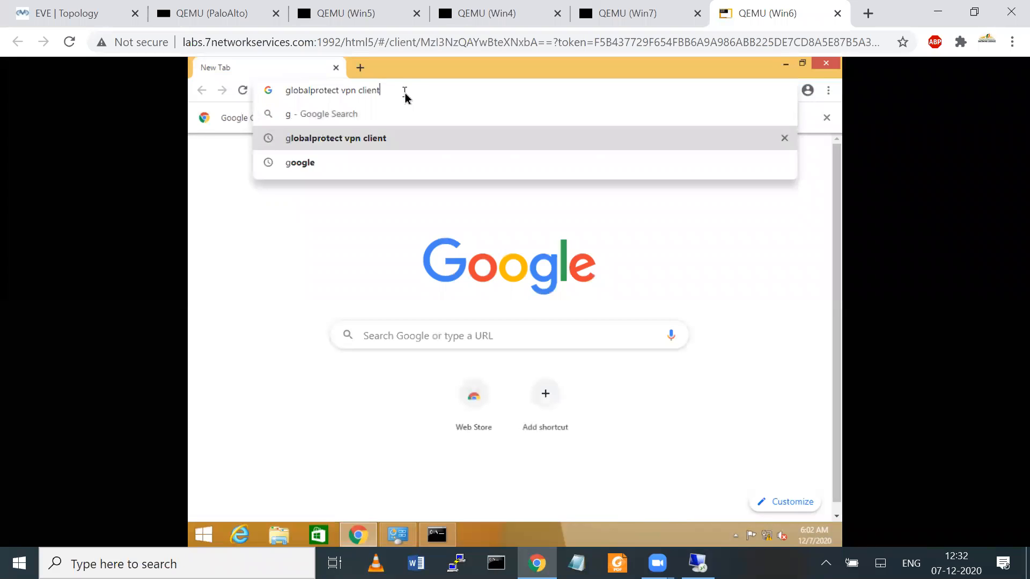
{"action": "key", "text": "Return"}
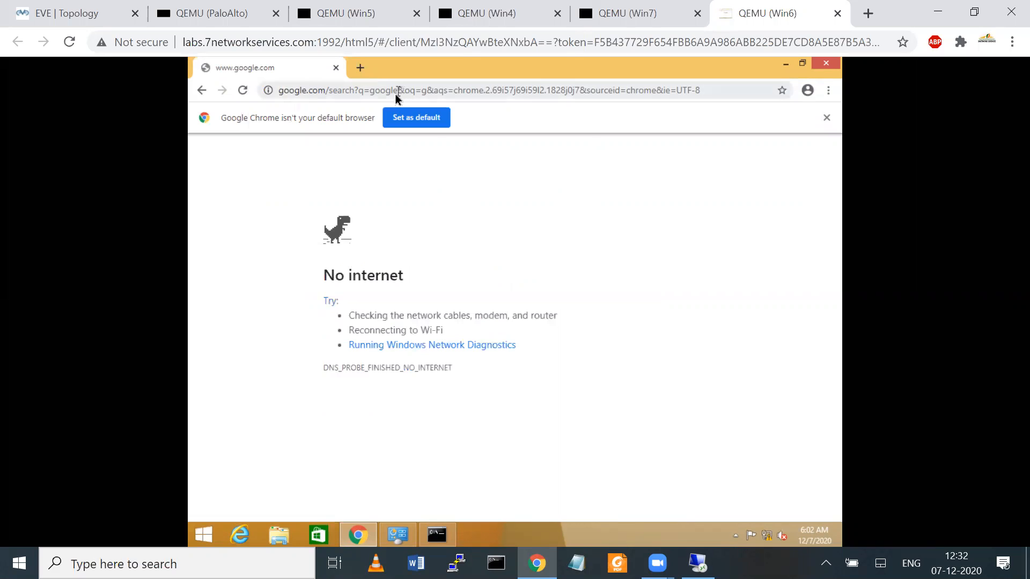
Step: Clear the Chrome address bar and switch back to the PA-VM remote desktop
{"action": "left_click", "coordinate": [397, 97]}
{"action": "key", "text": "BackSpace"}
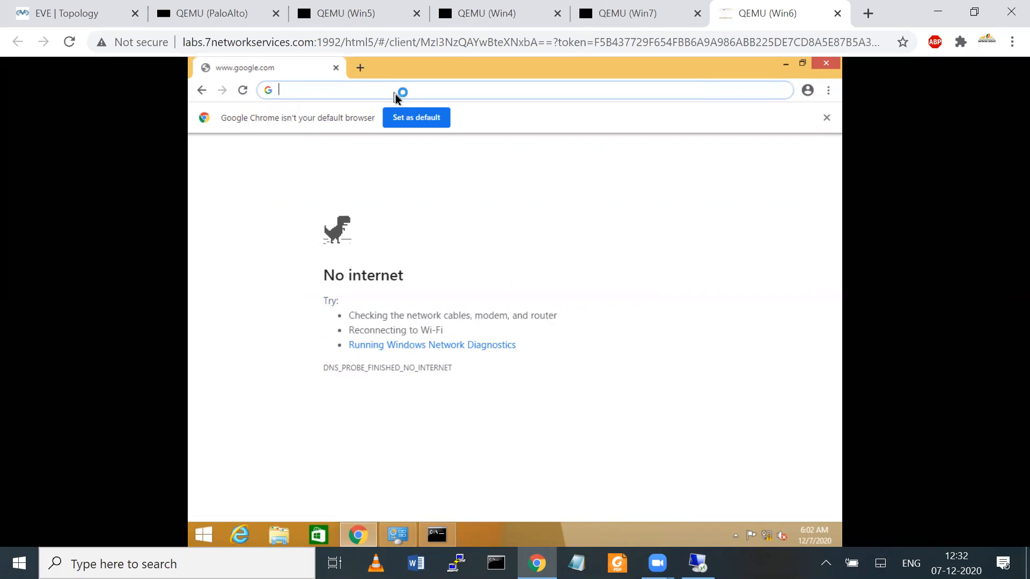
{"action": "type", "text": "g"}
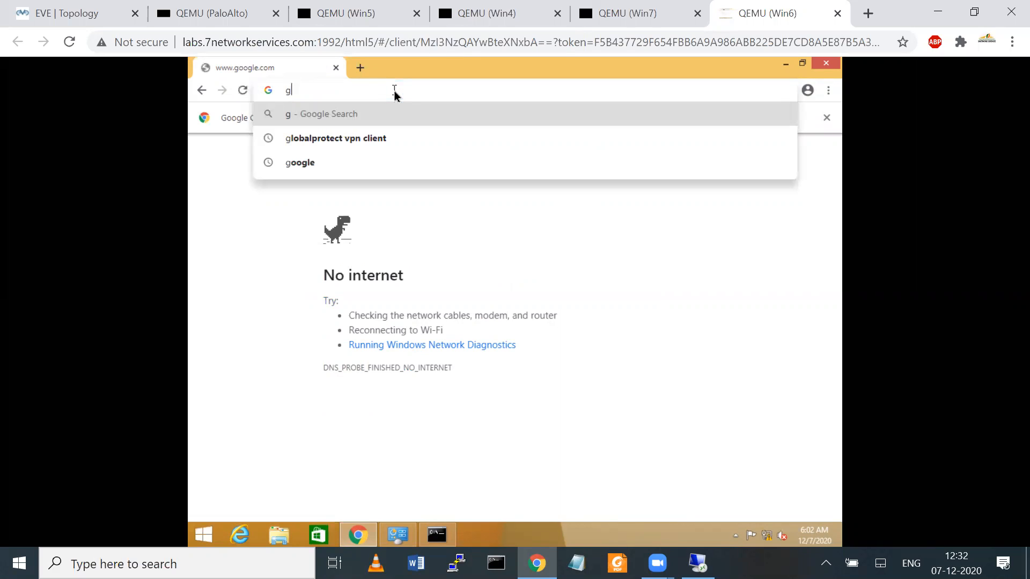
{"action": "key", "text": "alt+Tab"}
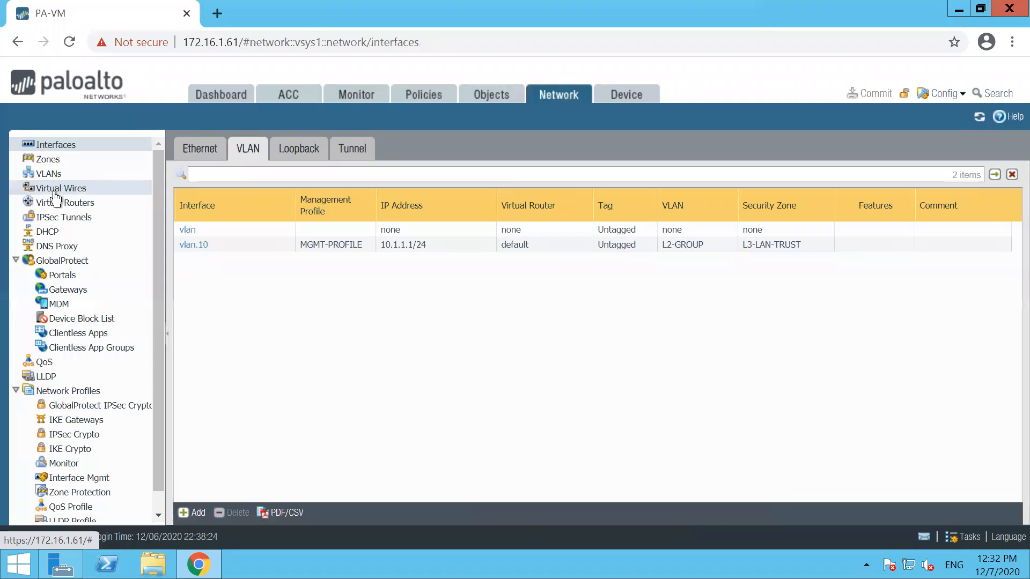
Step: Open the default virtual router and look over its Static Routes and general settings
{"action": "left_click", "coordinate": [65, 202]}
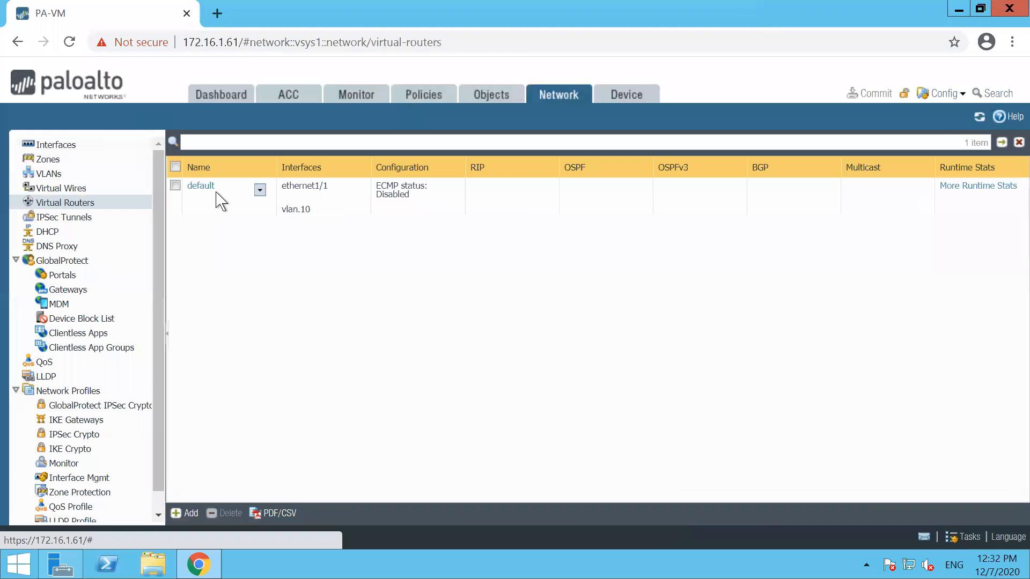
{"action": "left_click", "coordinate": [206, 185]}
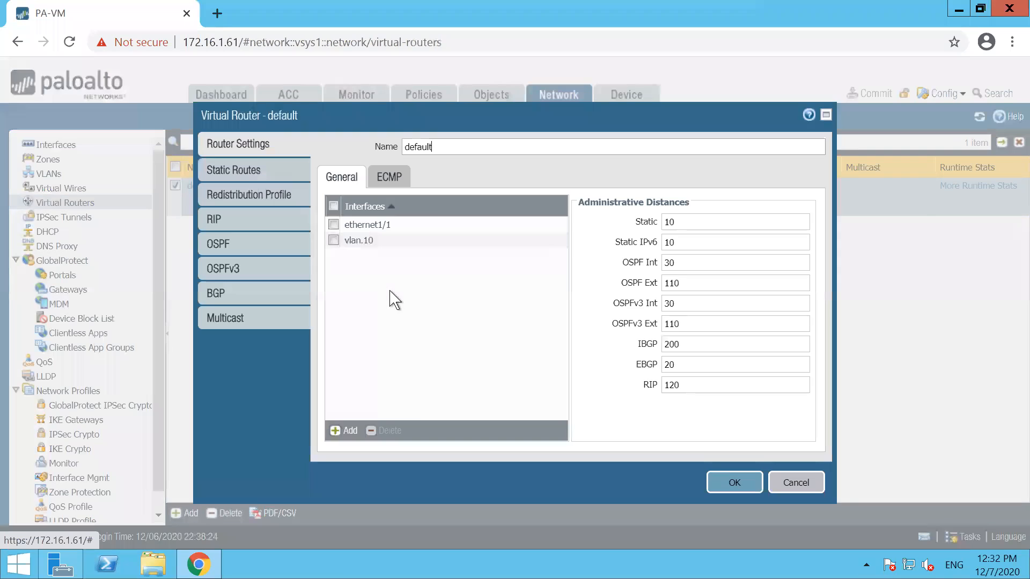
{"action": "left_click", "coordinate": [260, 168]}
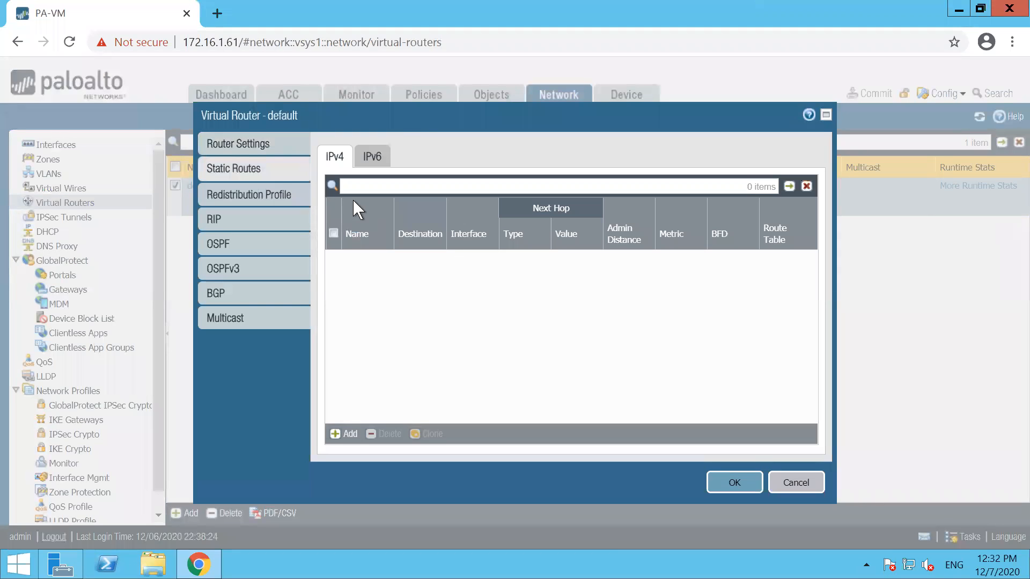
{"action": "left_click", "coordinate": [236, 149]}
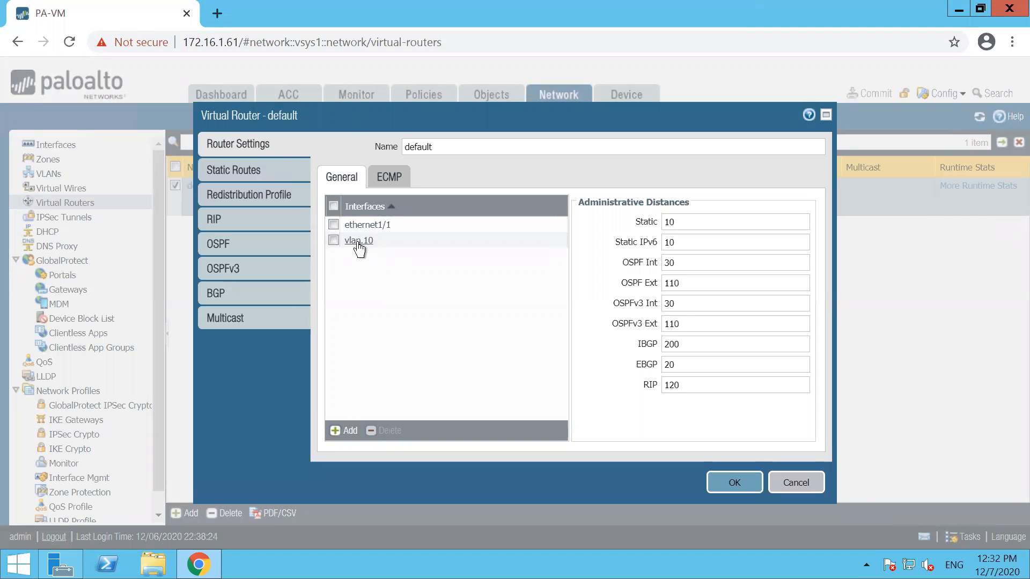
{"action": "left_click", "coordinate": [257, 171]}
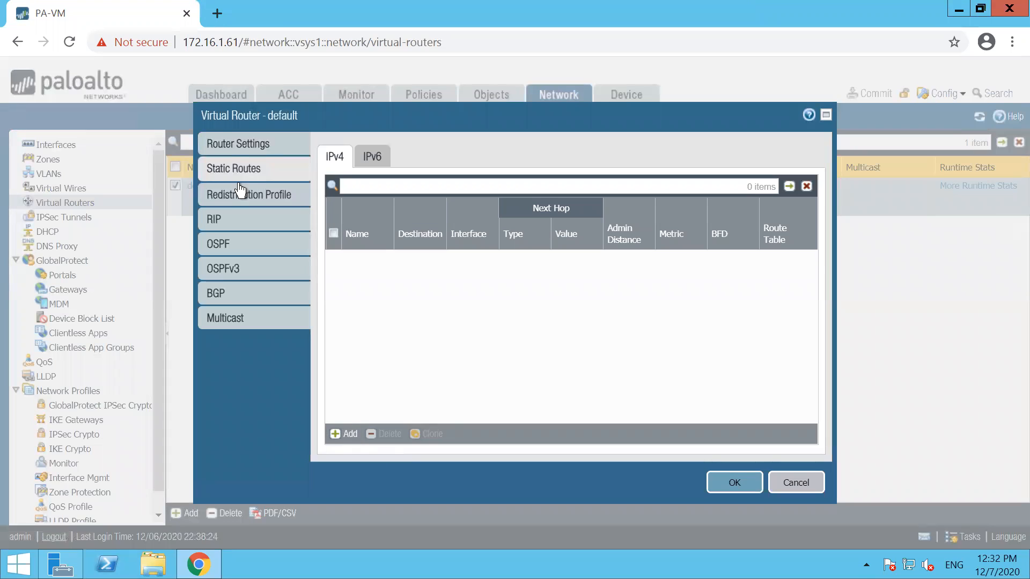
{"action": "left_click", "coordinate": [224, 142]}
Step: Rename the router to MY-ROUTE and name a new static route DF_ROUTE
{"action": "left_click", "coordinate": [457, 147]}
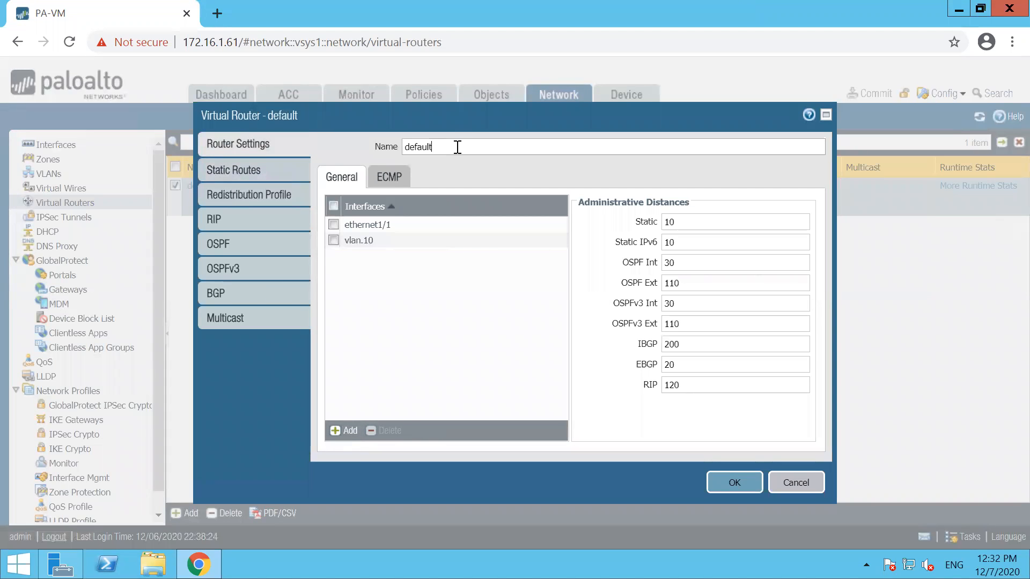
{"action": "key", "text": "BackSpace"}
{"action": "key", "text": "BackSpace"}
{"action": "key", "text": "BackSpace"}
{"action": "key", "text": "BackSpace"}
{"action": "key", "text": "BackSpace"}
{"action": "key", "text": "BackSpace"}
{"action": "type", "text": "MY-ROUTE"}
{"action": "left_click", "coordinate": [240, 179]}
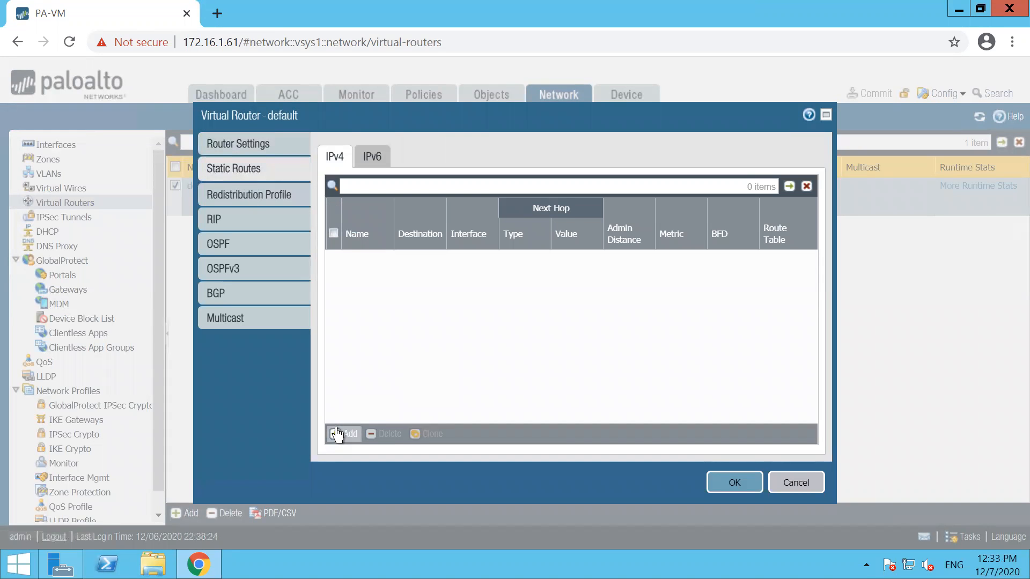
{"action": "type", "text": "DF_ROUTE"}
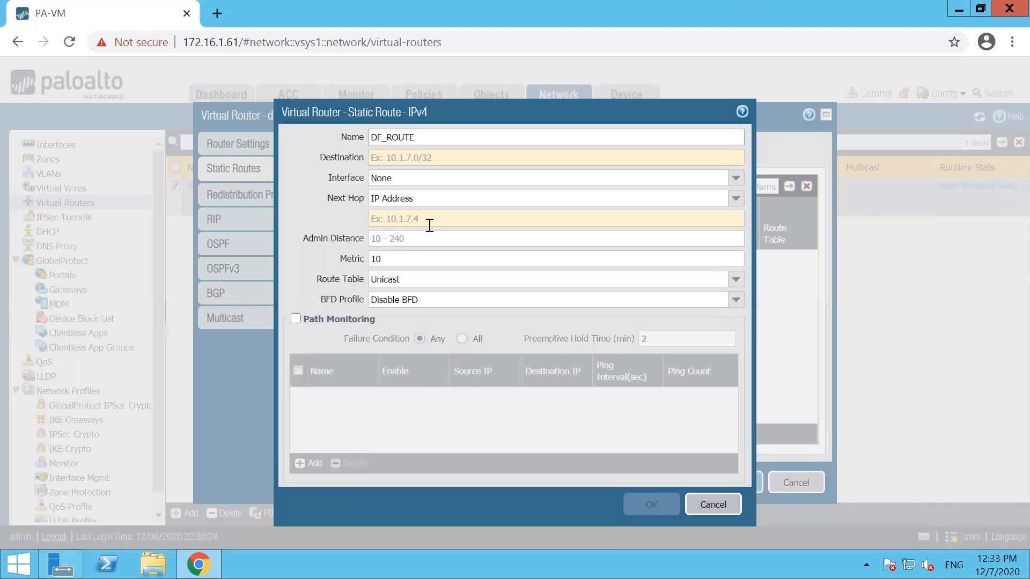
Step: Give DF_ROUTE destination 0.0.0.0/0 and next hop 192.168.101.1, then save it
{"action": "left_click", "coordinate": [386, 160]}
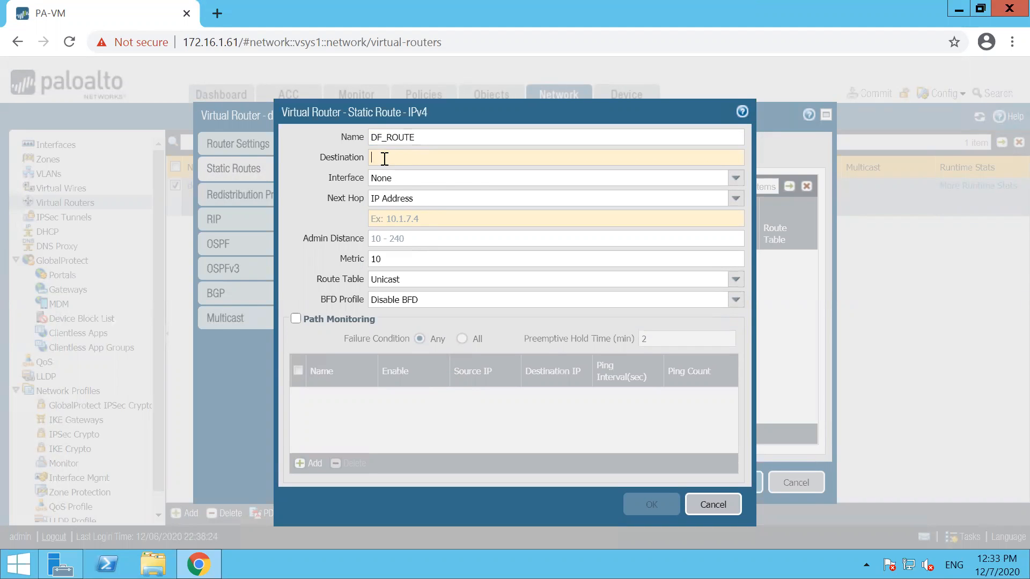
{"action": "type", "text": "0.0.0.0/0"}
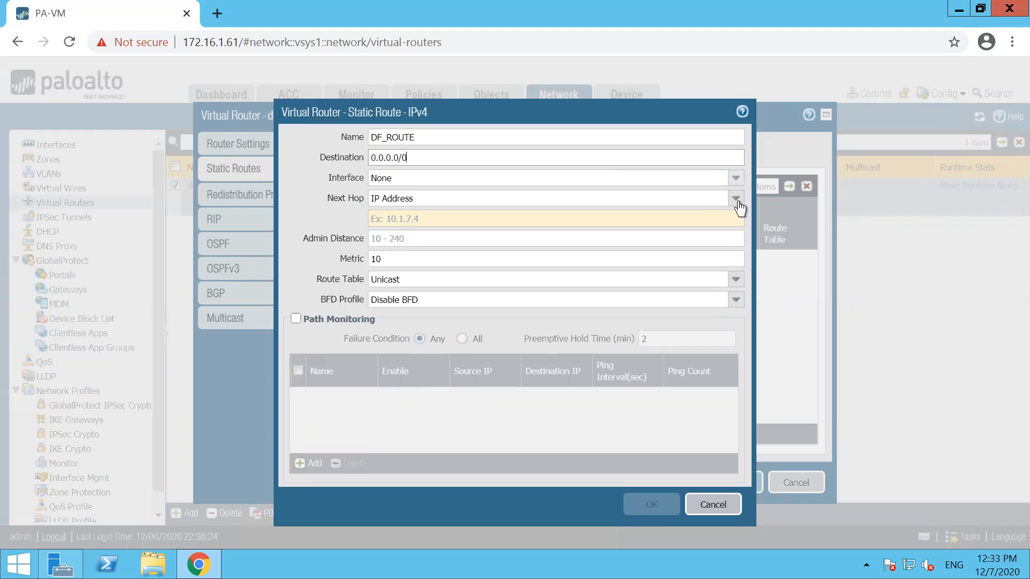
{"action": "left_click", "coordinate": [468, 224]}
{"action": "type", "text": "192.168.101.1"}
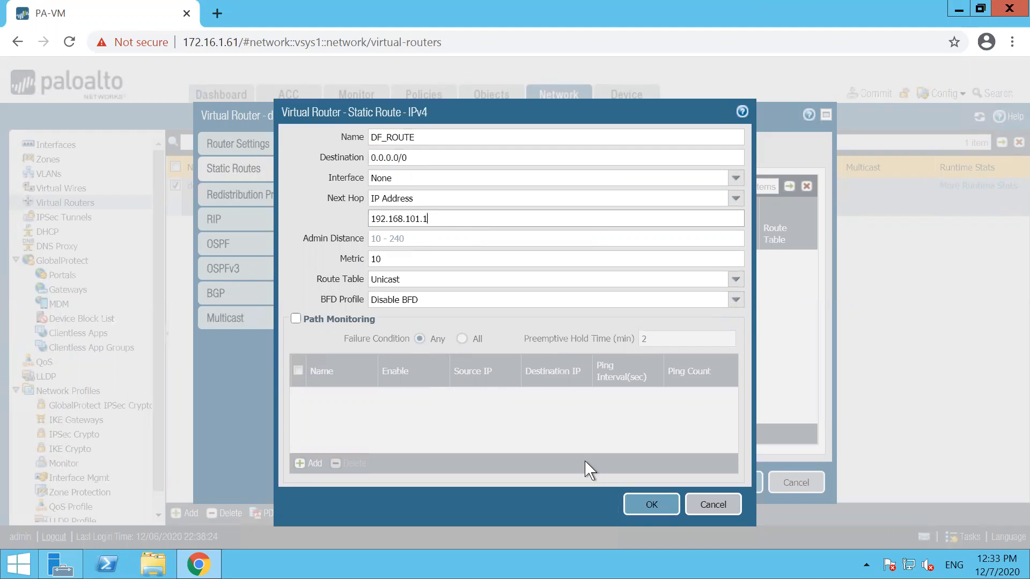
{"action": "left_click", "coordinate": [647, 505]}
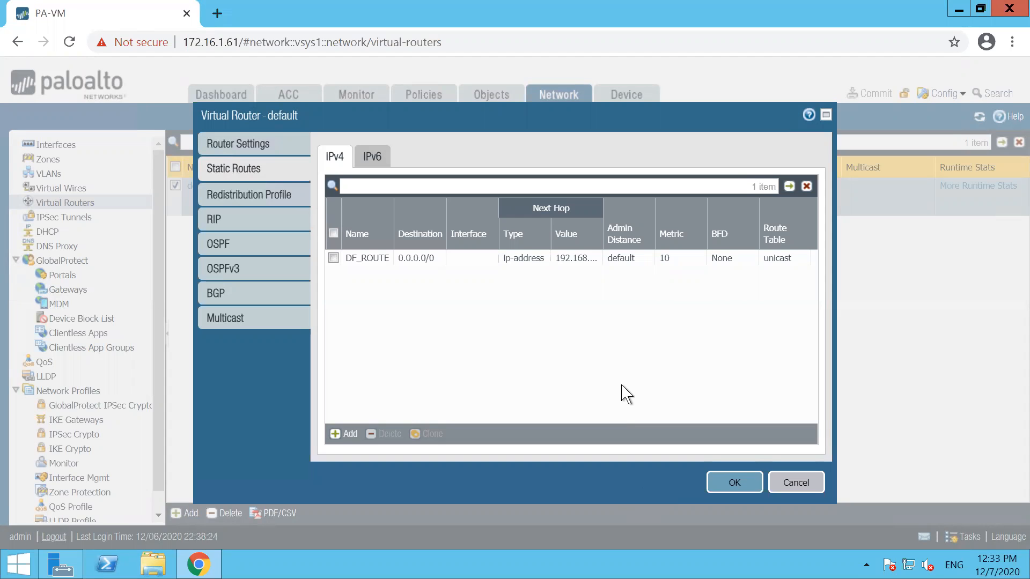
Step: Apply the MY-ROUTE virtual router changes and commit all pending configuration to the firewall
{"action": "left_click", "coordinate": [724, 482]}
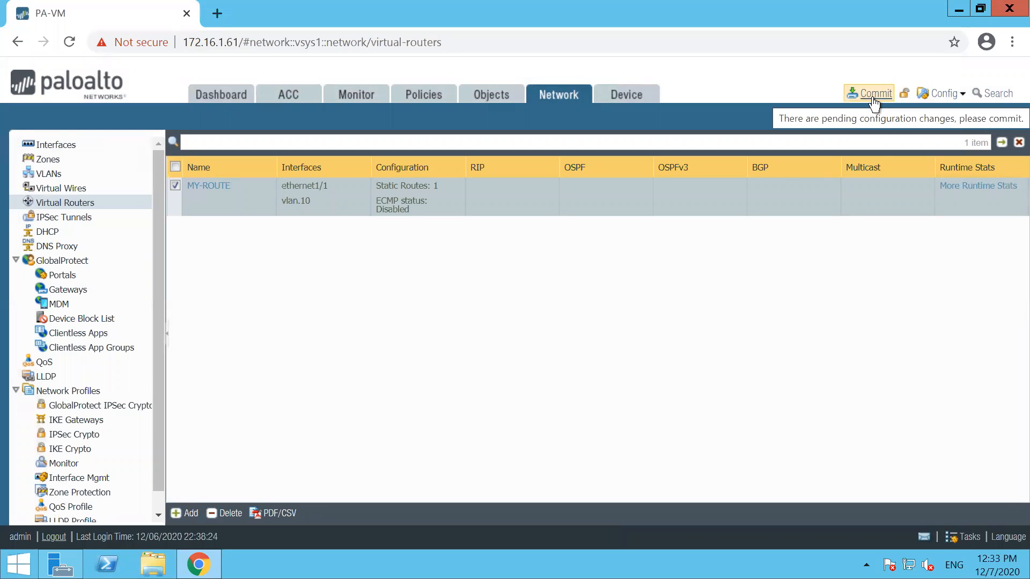
{"action": "left_click", "coordinate": [873, 94]}
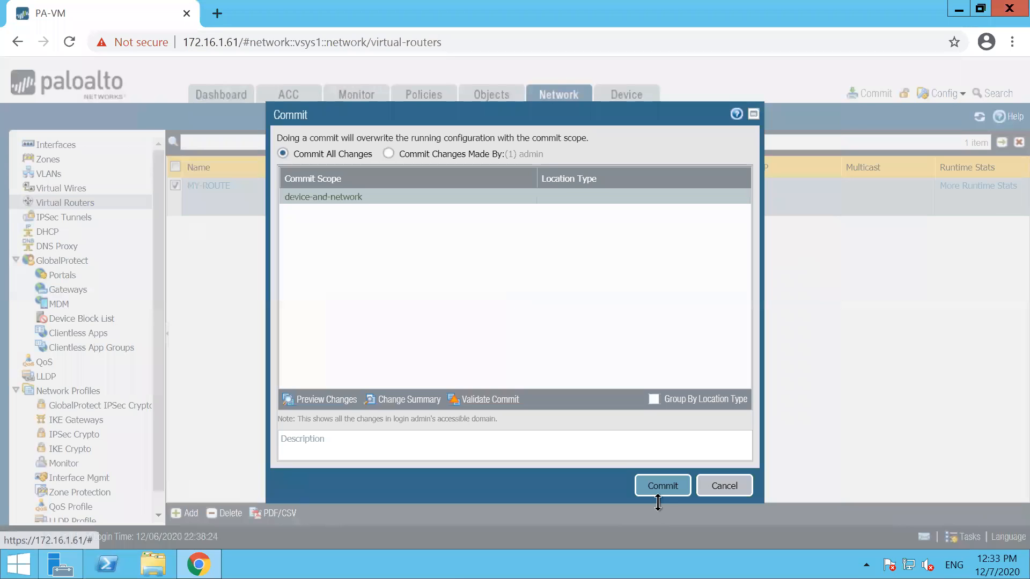
{"action": "key", "text": "Return"}
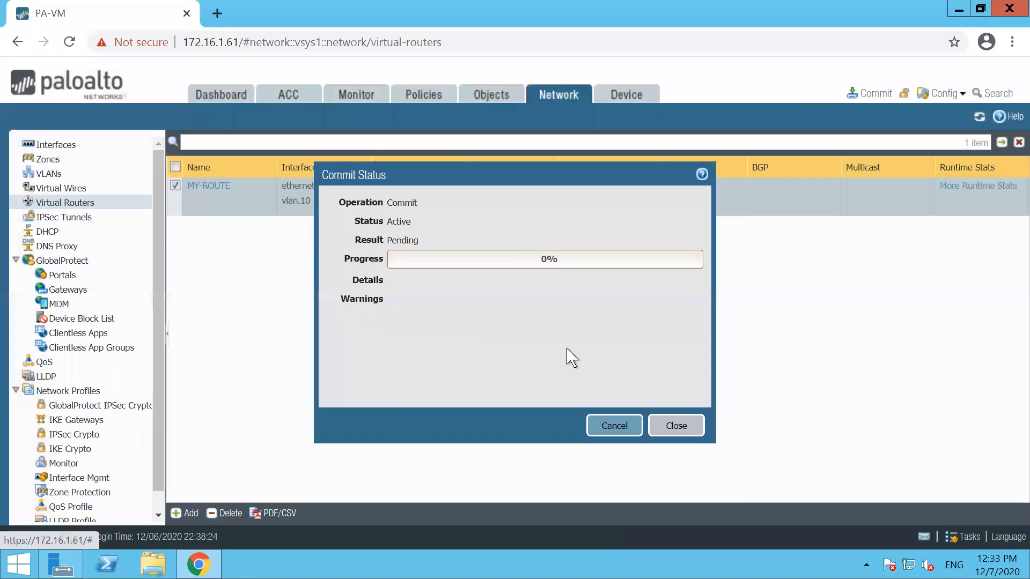
{"action": "left_click", "coordinate": [675, 426]}
{"action": "mouse_move", "coordinate": [933, 9]}
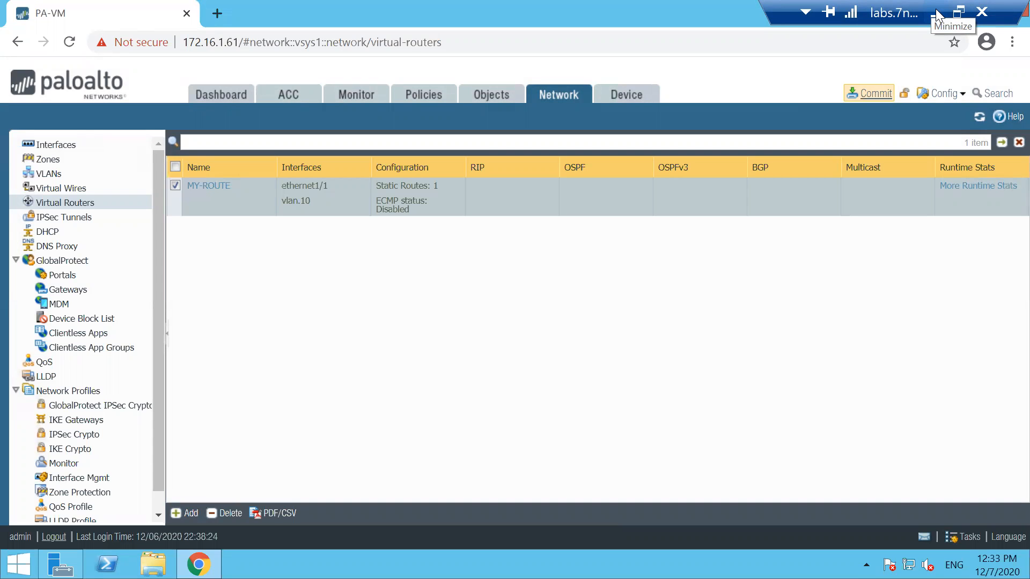
Step: In Win6 Chrome, load the Google and Gmail pages, then run a web search for facebook
{"action": "left_click", "coordinate": [937, 15]}
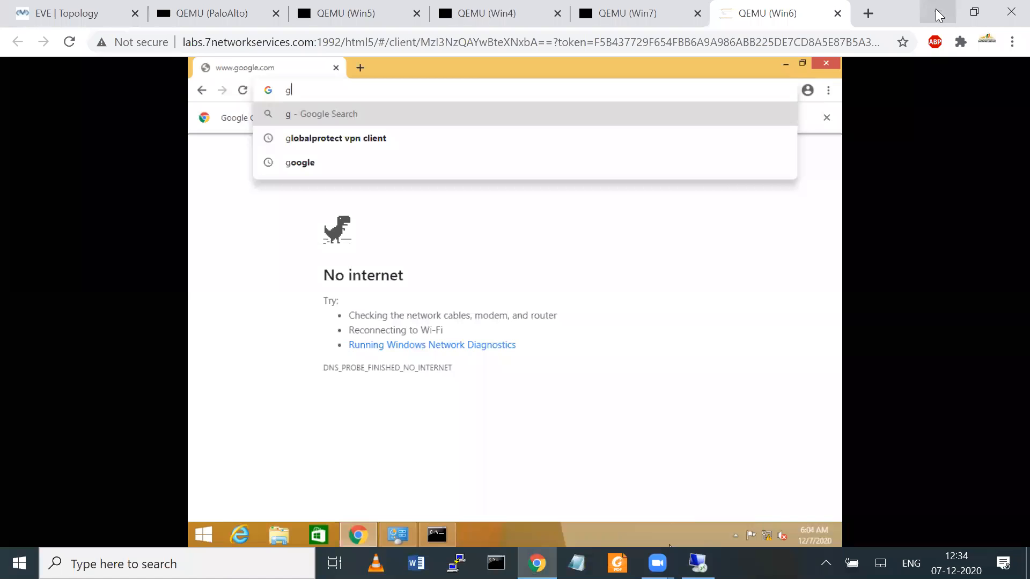
{"action": "left_click", "coordinate": [698, 563]}
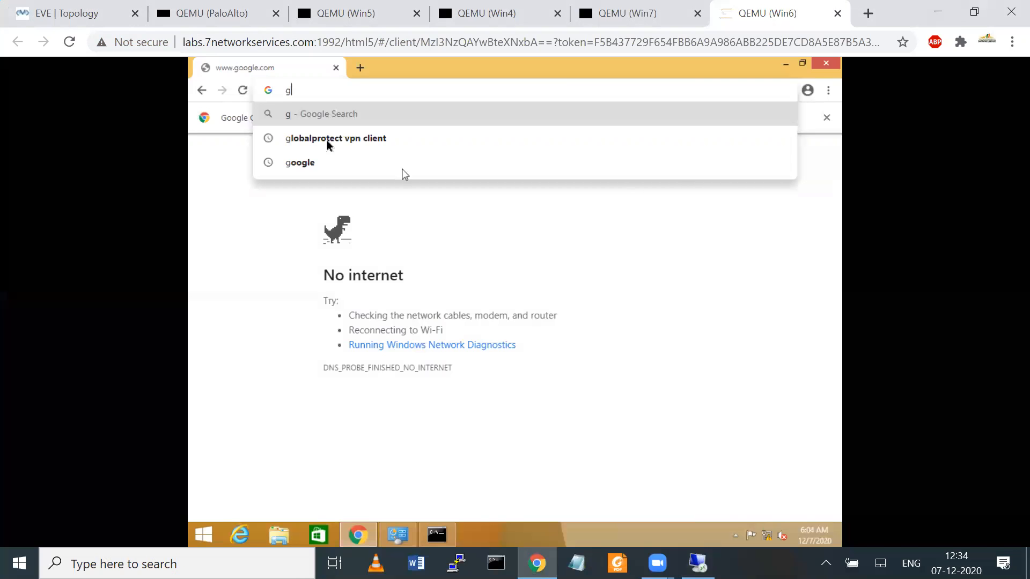
{"action": "left_click", "coordinate": [300, 162]}
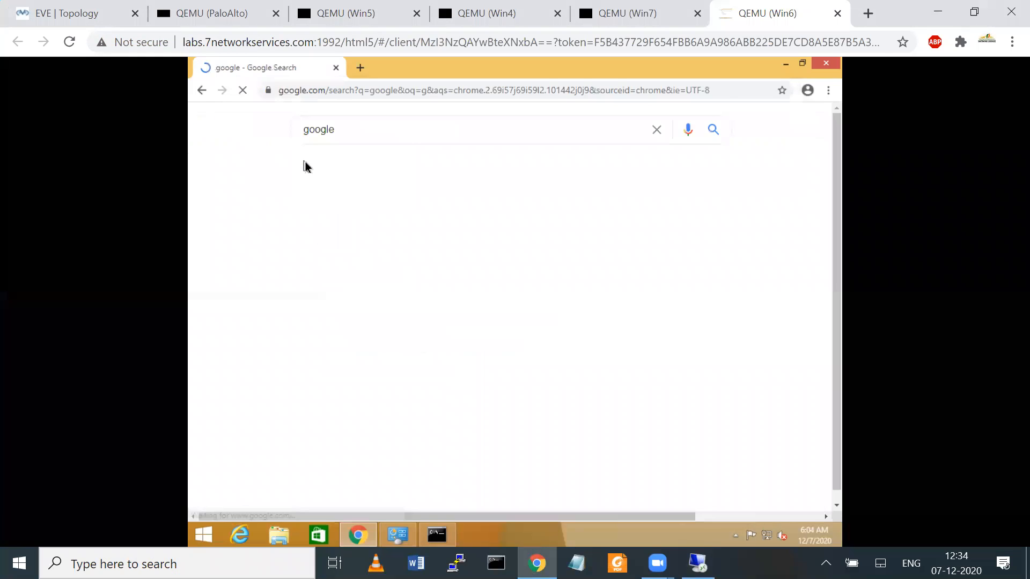
{"action": "left_click", "coordinate": [324, 239]}
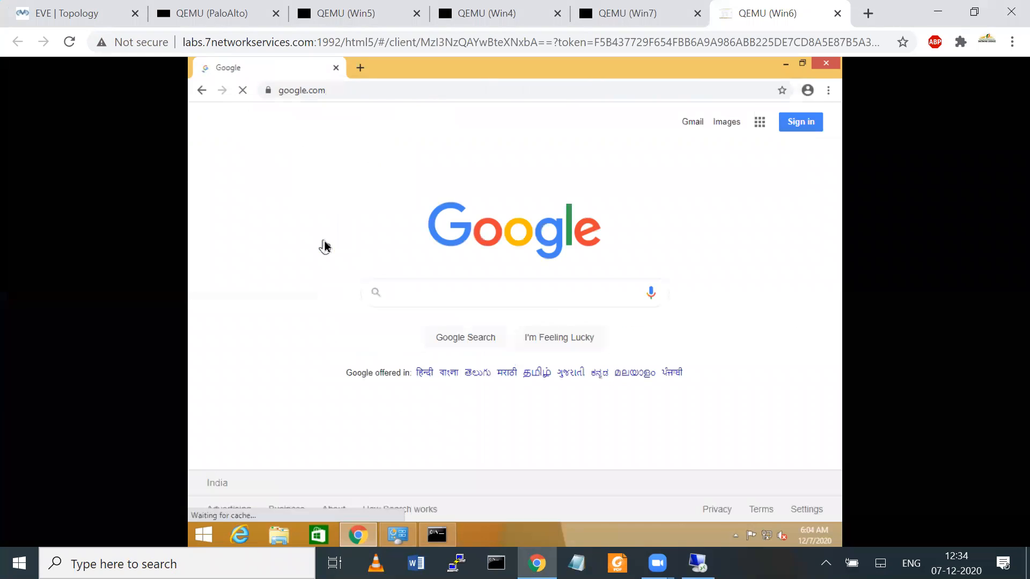
{"action": "left_click", "coordinate": [699, 125]}
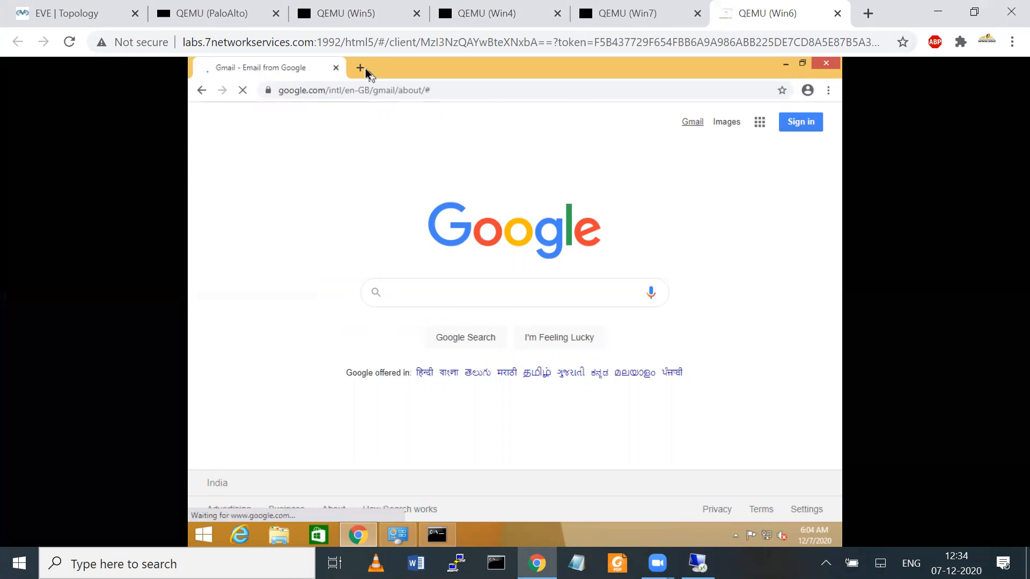
{"action": "left_click", "coordinate": [360, 67]}
{"action": "type", "text": "face"}
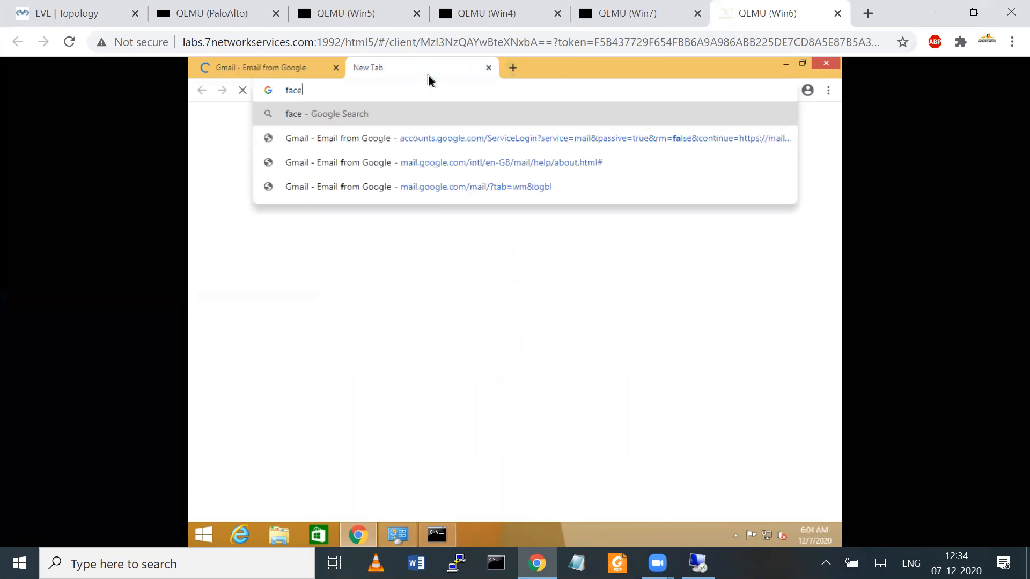
{"action": "type", "text": "boo"}
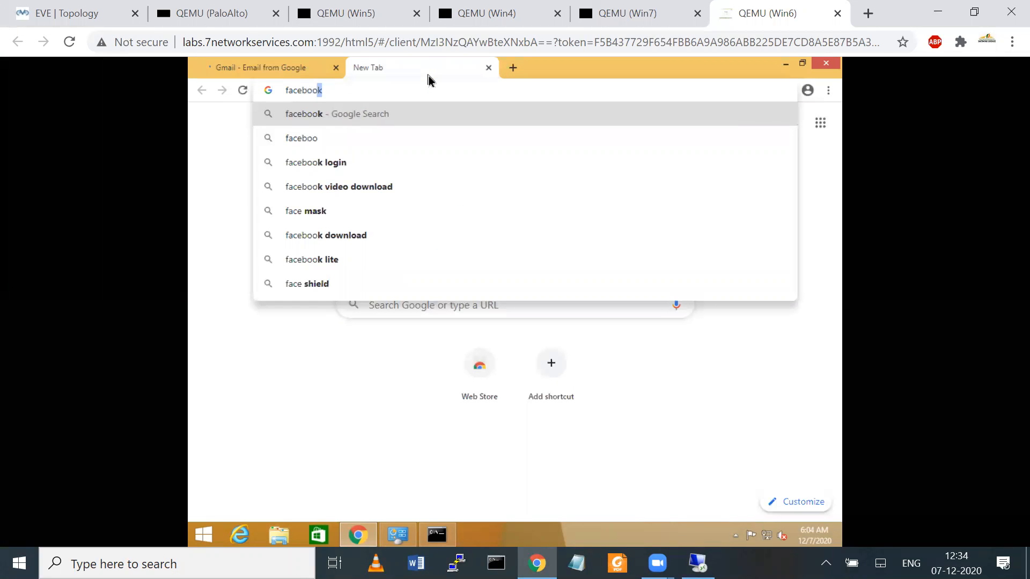
{"action": "key", "text": "Return"}
Step: Ping yahoo.com and the 10.1.1.1 gateway from the command prompt
{"action": "left_click", "coordinate": [437, 534]}
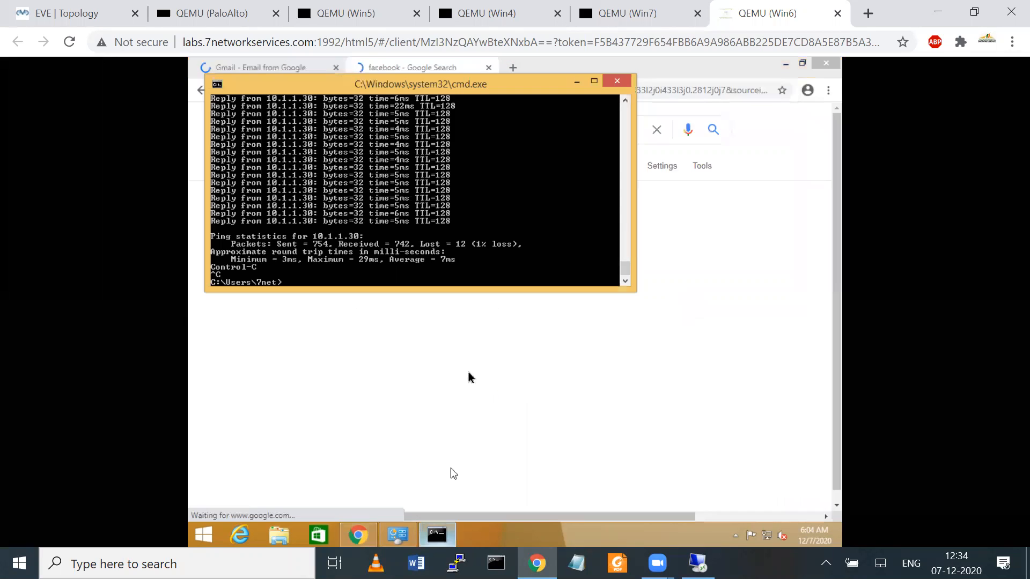
{"action": "type", "text": "ping ya"}
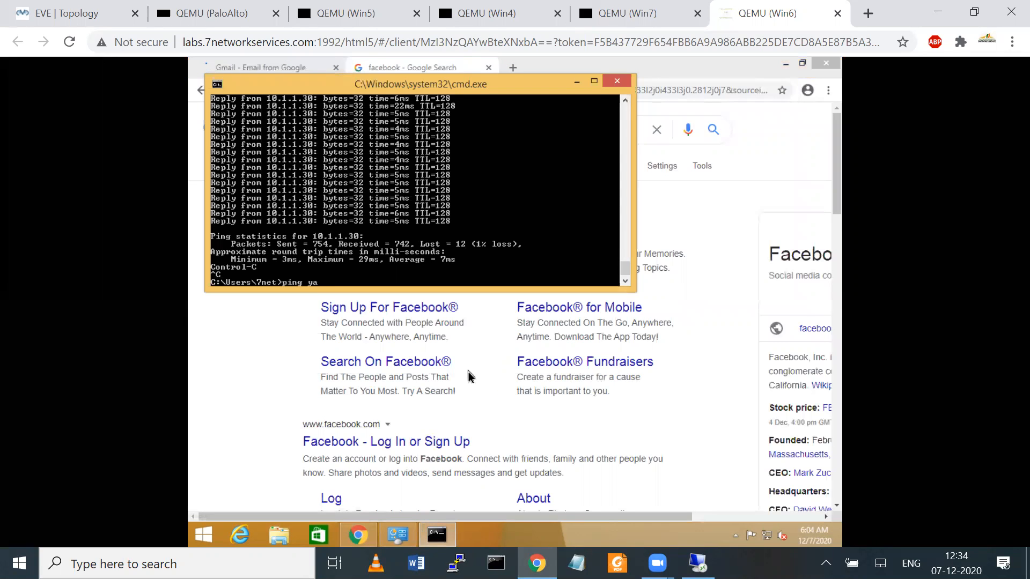
{"action": "type", "text": "hoo."}
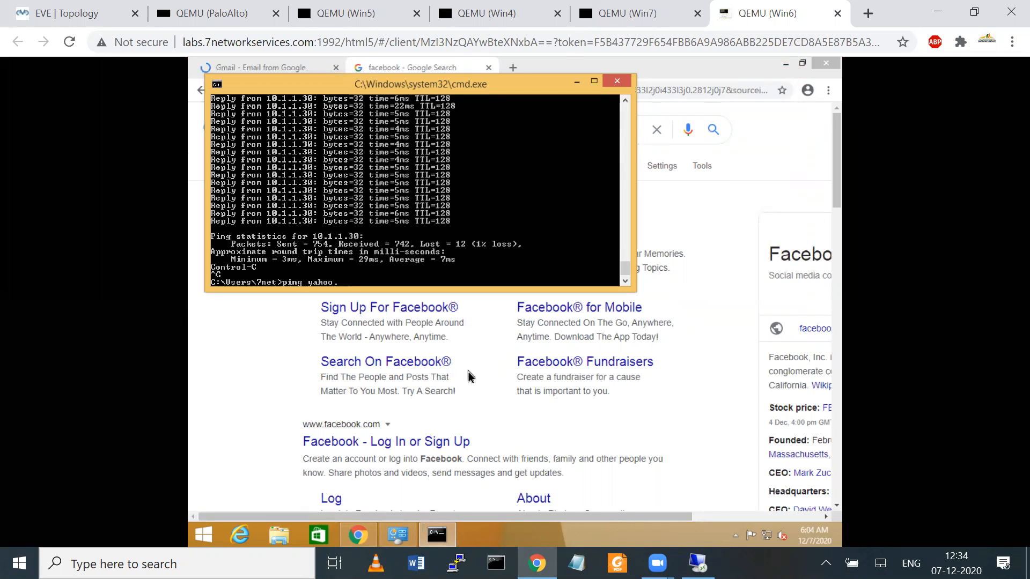
{"action": "type", "text": "com"}
{"action": "key", "text": "Return"}
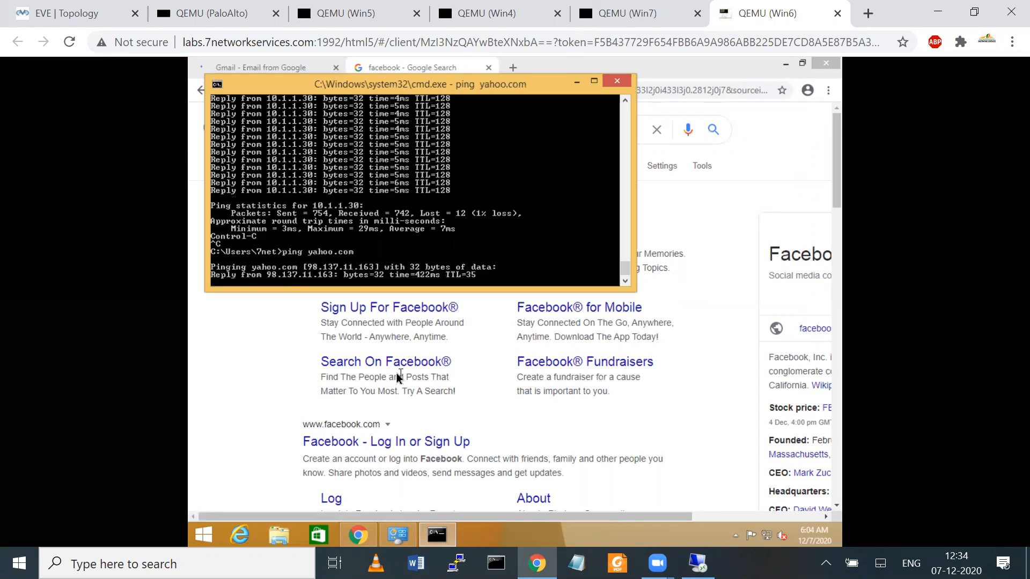
{"action": "key", "text": "ctrl+c"}
{"action": "type", "text": "pin"}
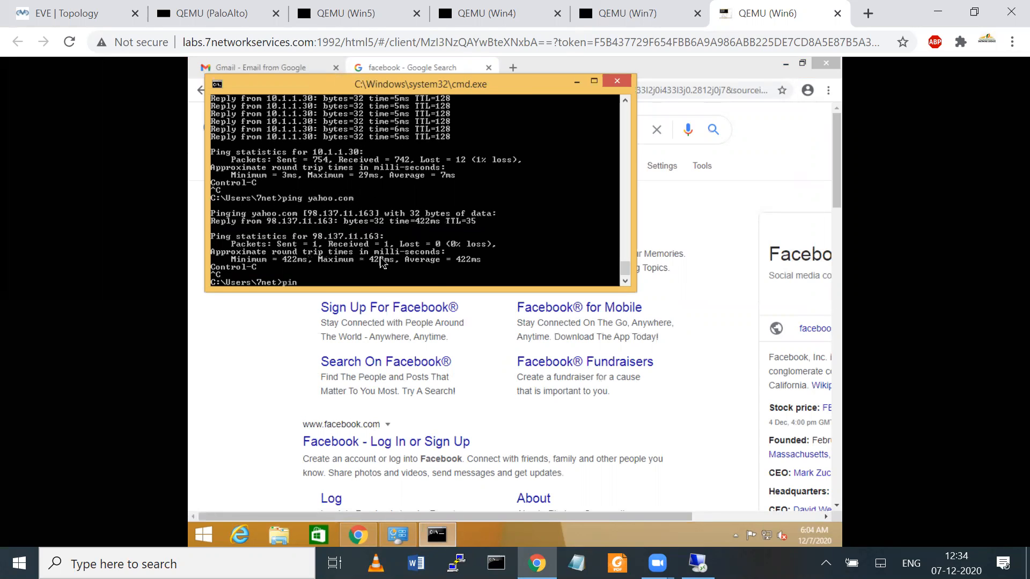
{"action": "type", "text": "g 10.1.1.1"}
{"action": "key", "text": "Return"}
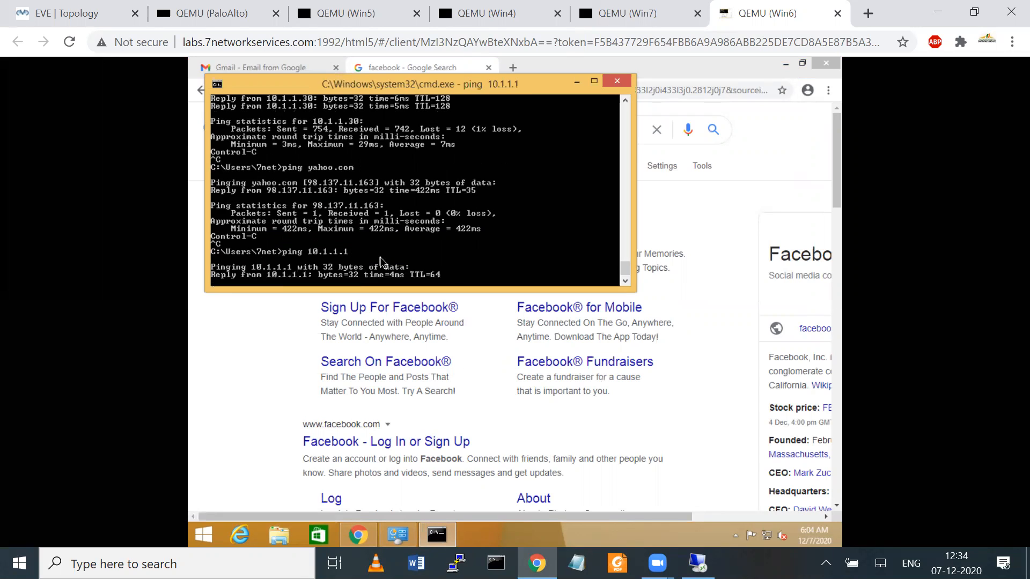
{"action": "key", "text": "ctrl+c"}
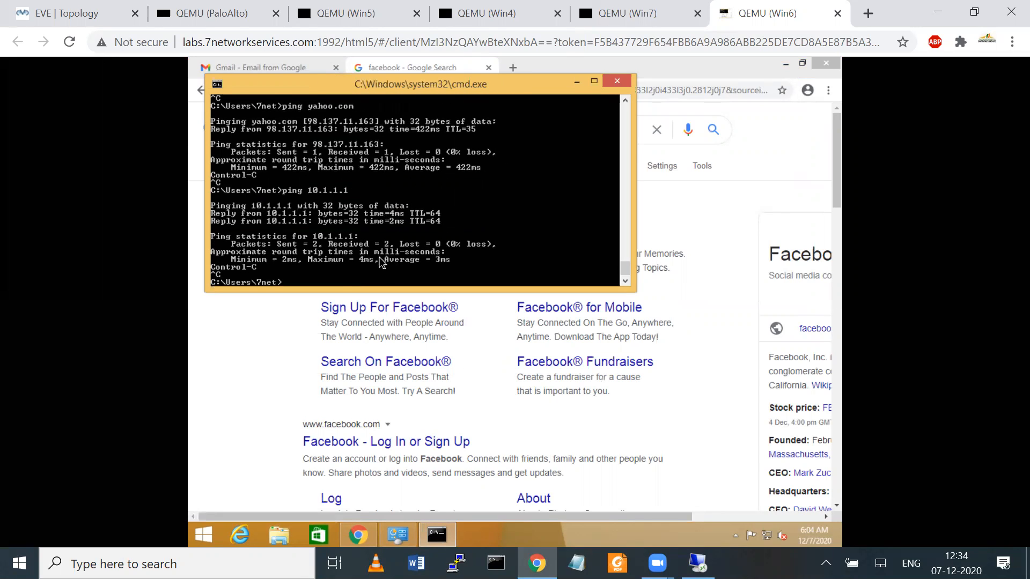
Step: Bring up the PaloAlto firewall console from the lab topology
{"action": "left_click", "coordinate": [60, 8]}
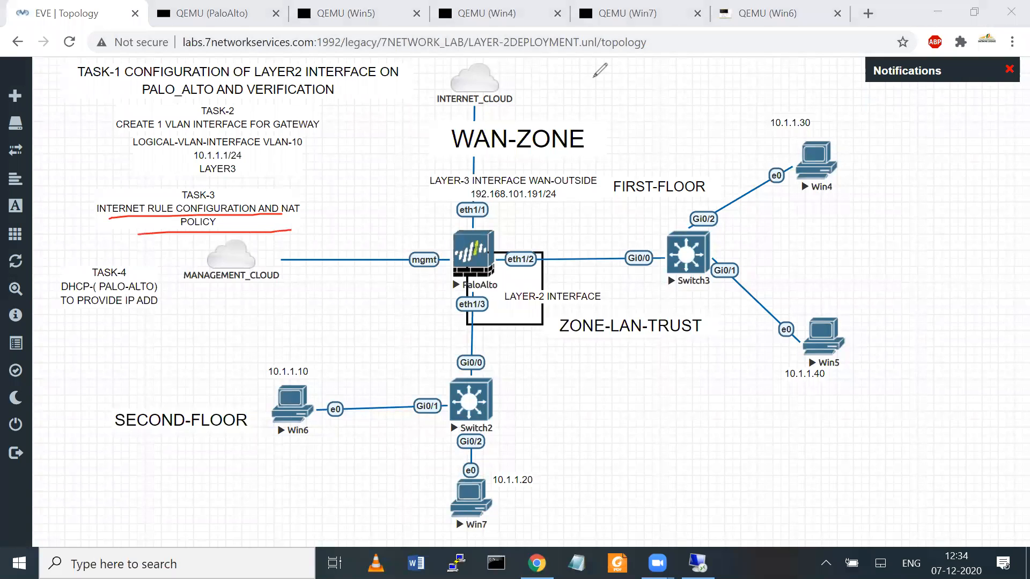
{"action": "left_click", "coordinate": [594, 77]}
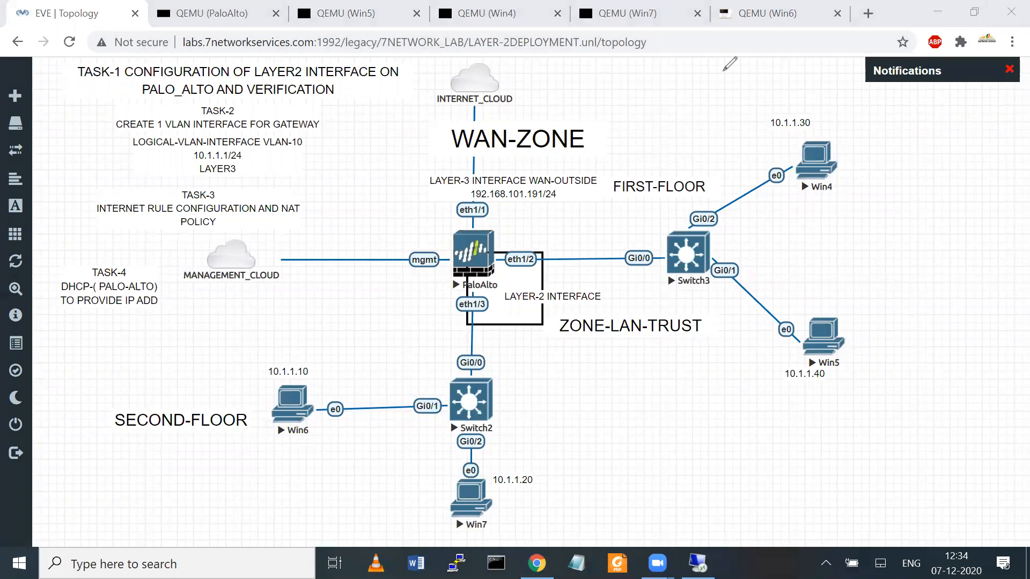
{"action": "left_click", "coordinate": [474, 246]}
Step: List all firewall sessions, then display details of session 771
{"action": "type", "text": "show session all"}
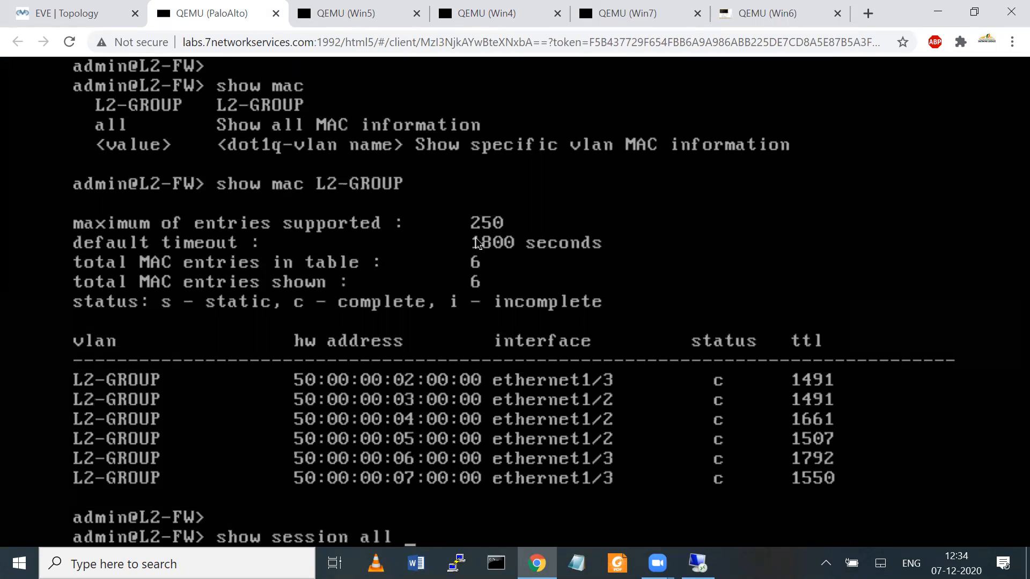
{"action": "key", "text": "Return"}
{"action": "key", "text": "q"}
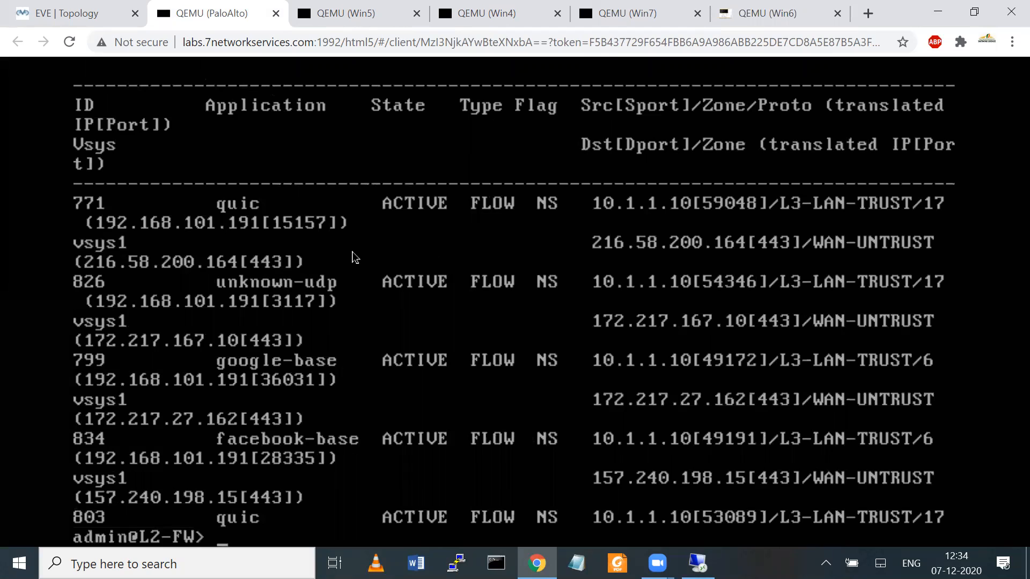
{"action": "type", "text": "show"}
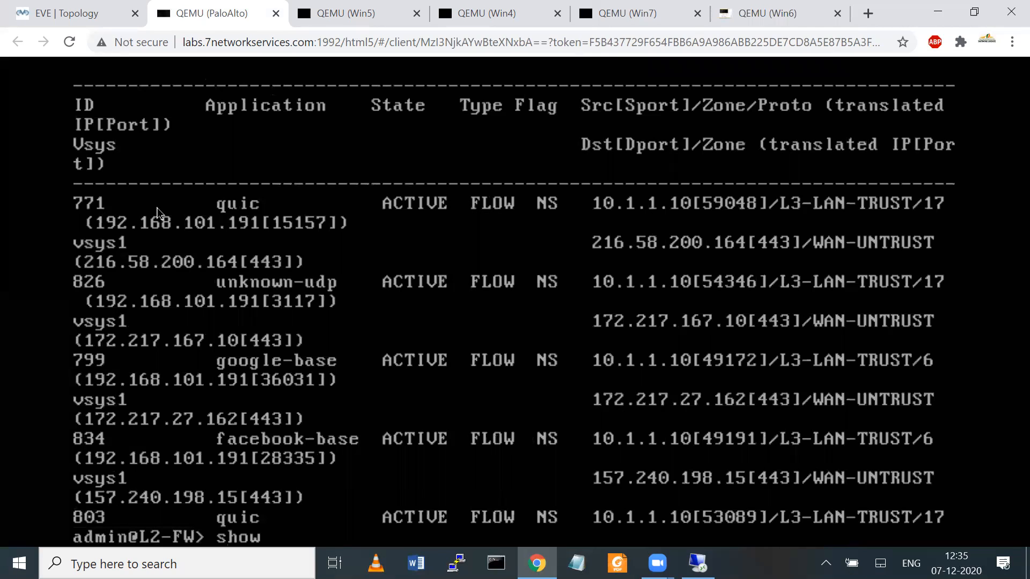
{"action": "type", "text": " session id 771"}
{"action": "key", "text": "Return"}
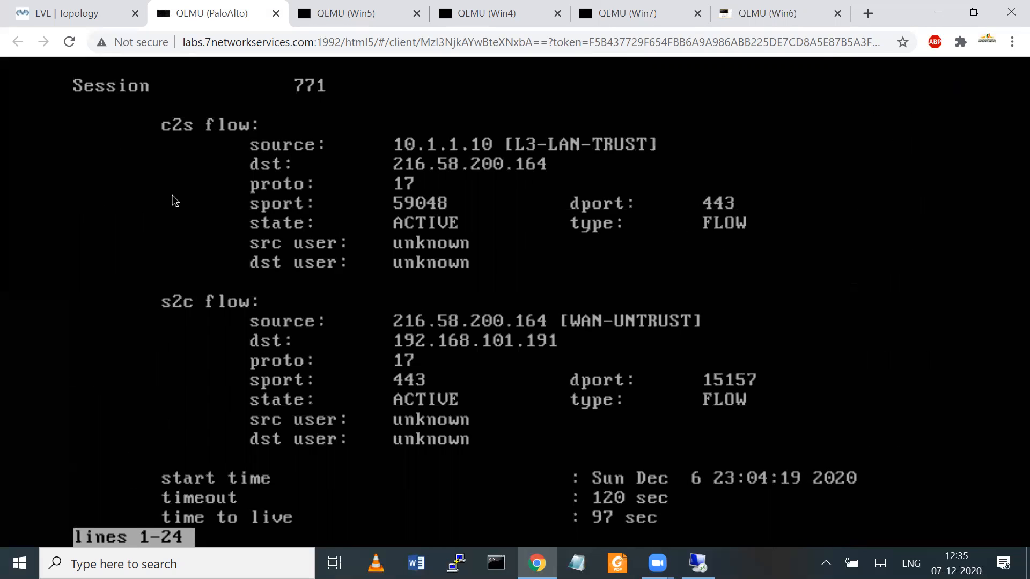
Step: Annotate the session 771 output on screen and page further through its details
{"action": "left_click_drag", "start_coordinate": [317, 152], "coordinate": [368, 149]}
{"action": "mouse_move", "coordinate": [344, 161]}
{"action": "left_mouse_down"}
{"action": "mouse_move", "coordinate": [445, 173]}
{"action": "mouse_move", "coordinate": [429, 177]}
{"action": "mouse_move", "coordinate": [423, 199]}
{"action": "left_mouse_up"}
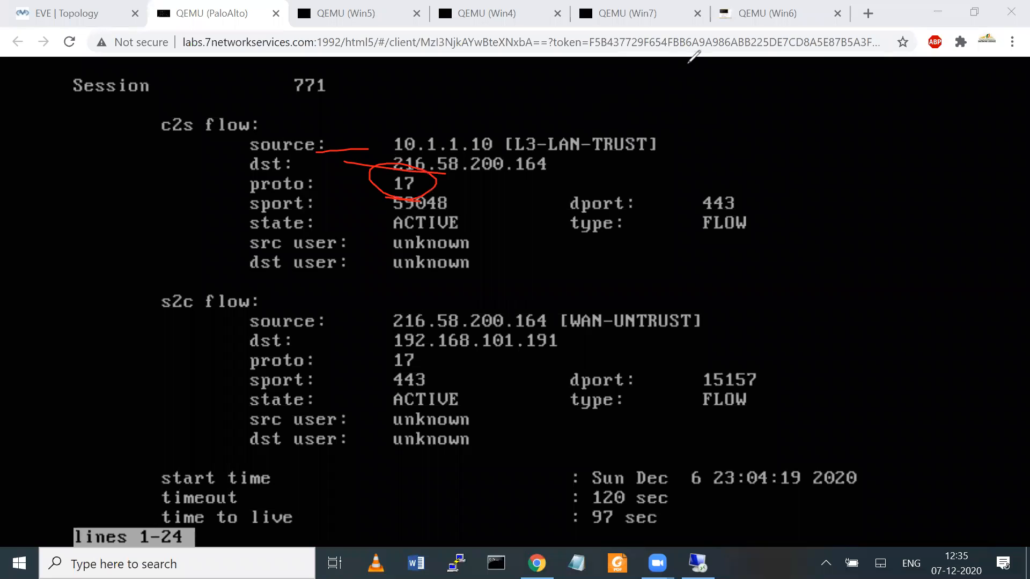
{"action": "left_click", "coordinate": [726, 81]}
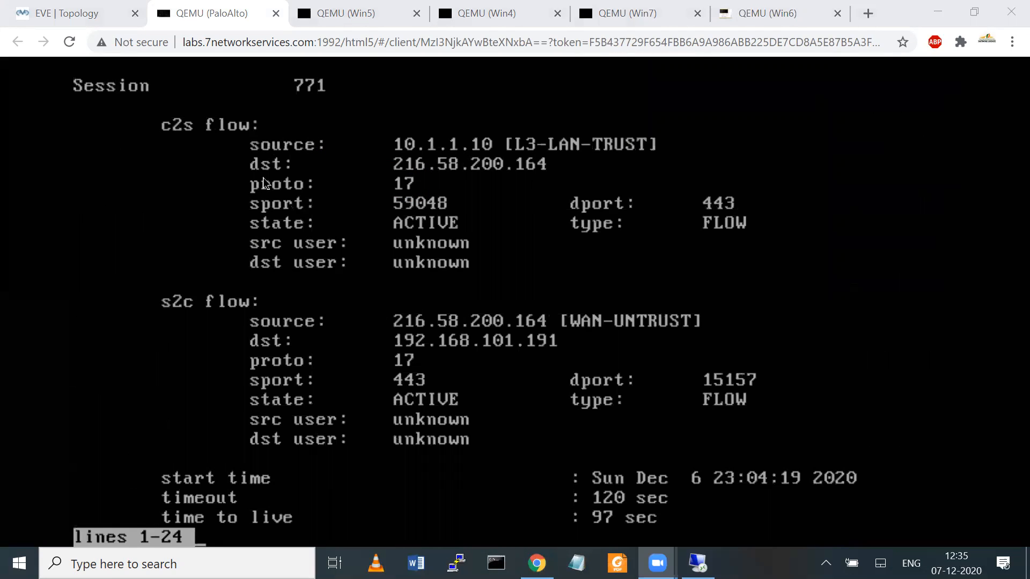
{"action": "left_click_drag", "start_coordinate": [146, 144], "coordinate": [161, 134]}
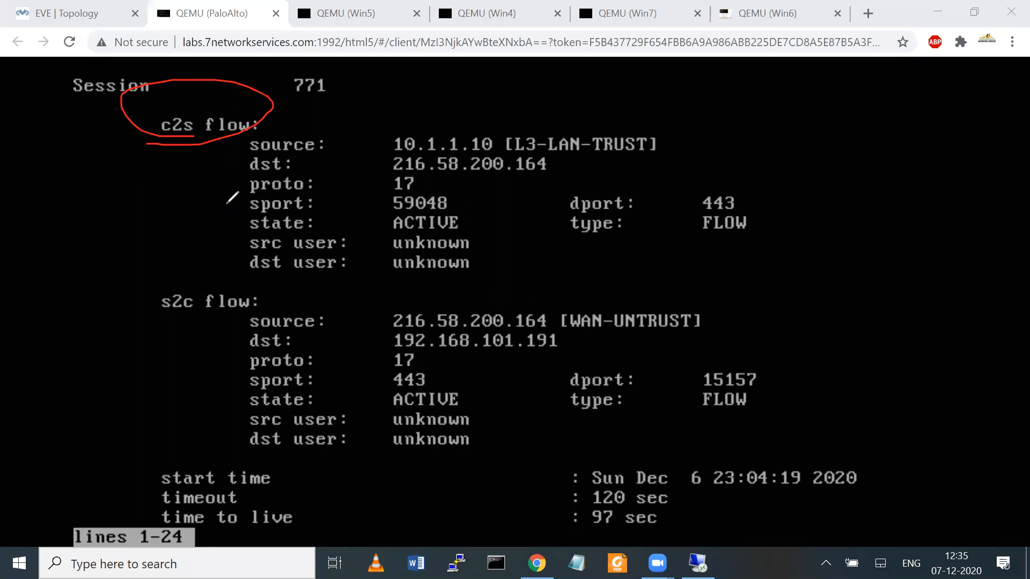
{"action": "mouse_move", "coordinate": [152, 282]}
{"action": "left_mouse_down"}
{"action": "mouse_move", "coordinate": [152, 316]}
{"action": "mouse_move", "coordinate": [194, 320]}
{"action": "mouse_move", "coordinate": [167, 269]}
{"action": "left_mouse_up"}
{"action": "mouse_move", "coordinate": [63, 188]}
{"action": "left_mouse_down"}
{"action": "mouse_move", "coordinate": [92, 150]}
{"action": "mouse_move", "coordinate": [110, 158]}
{"action": "left_mouse_up"}
{"action": "left_click_drag", "start_coordinate": [81, 149], "coordinate": [125, 186]}
{"action": "mouse_move", "coordinate": [157, 278]}
{"action": "left_mouse_down"}
{"action": "mouse_move", "coordinate": [219, 272]}
{"action": "mouse_move", "coordinate": [189, 328]}
{"action": "mouse_move", "coordinate": [166, 273]}
{"action": "mouse_move", "coordinate": [187, 269]}
{"action": "left_mouse_up"}
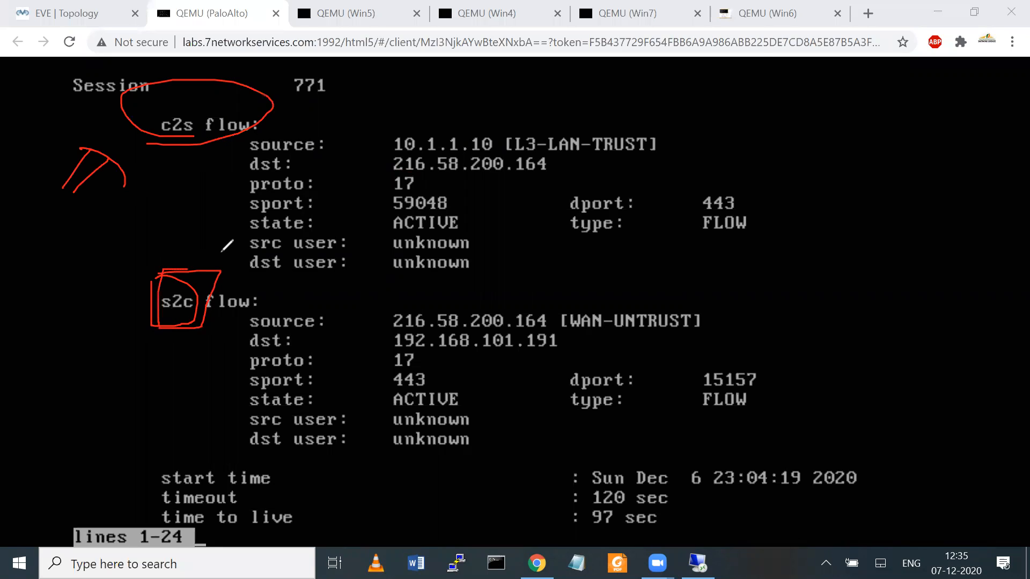
{"action": "left_click", "coordinate": [757, 62]}
{"action": "left_click", "coordinate": [758, 62]}
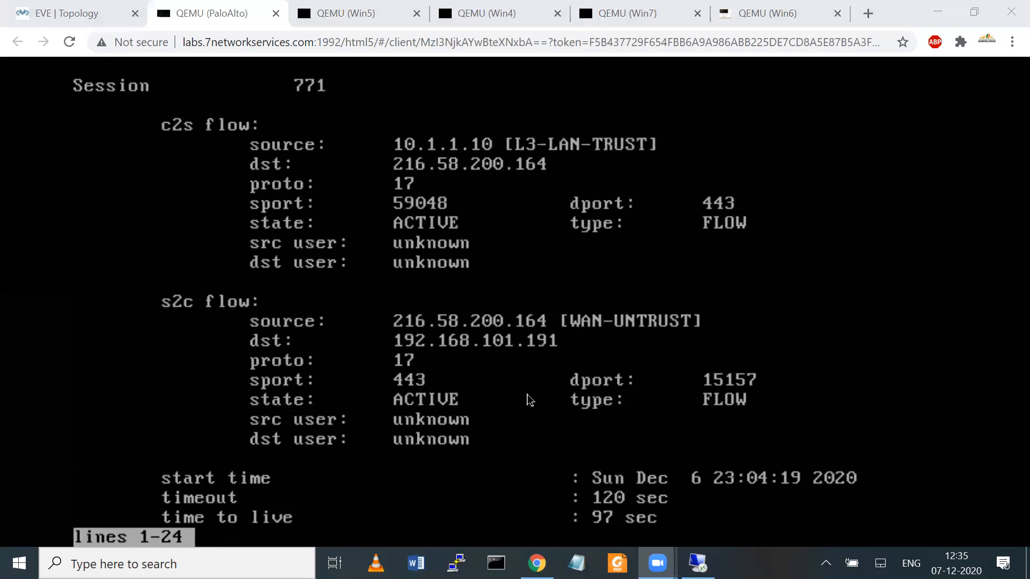
{"action": "left_click", "coordinate": [515, 439]}
{"action": "key", "text": "Return"}
Step: Page through session 771 details down to the NAT rule and ingress/egress interface rows
{"action": "key", "text": "Return"}
{"action": "key", "text": "Return"}
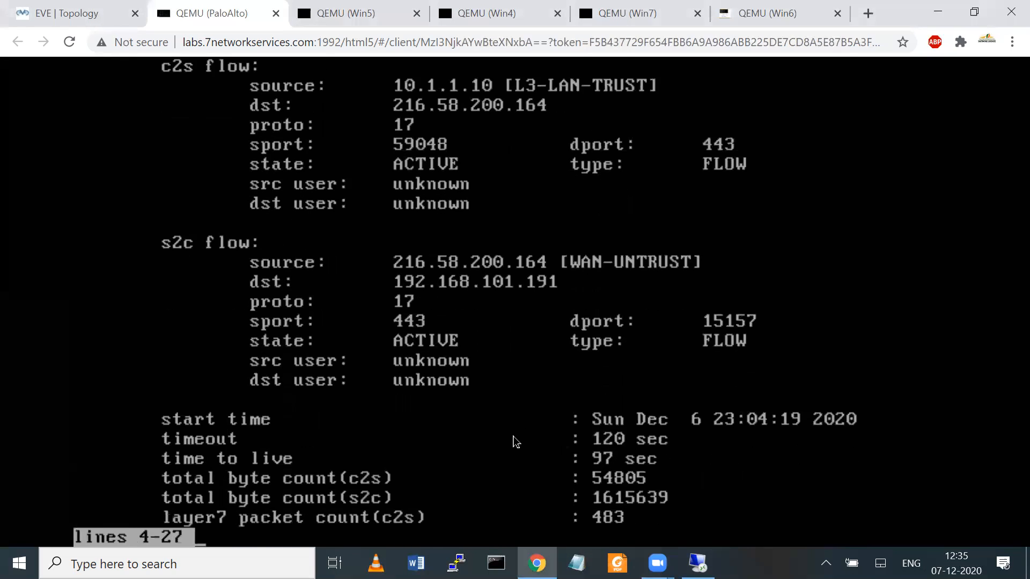
{"action": "key", "text": "Return"}
{"action": "key", "text": "Return"}
{"action": "key", "text": "Return"}
{"action": "key", "text": "Return"}
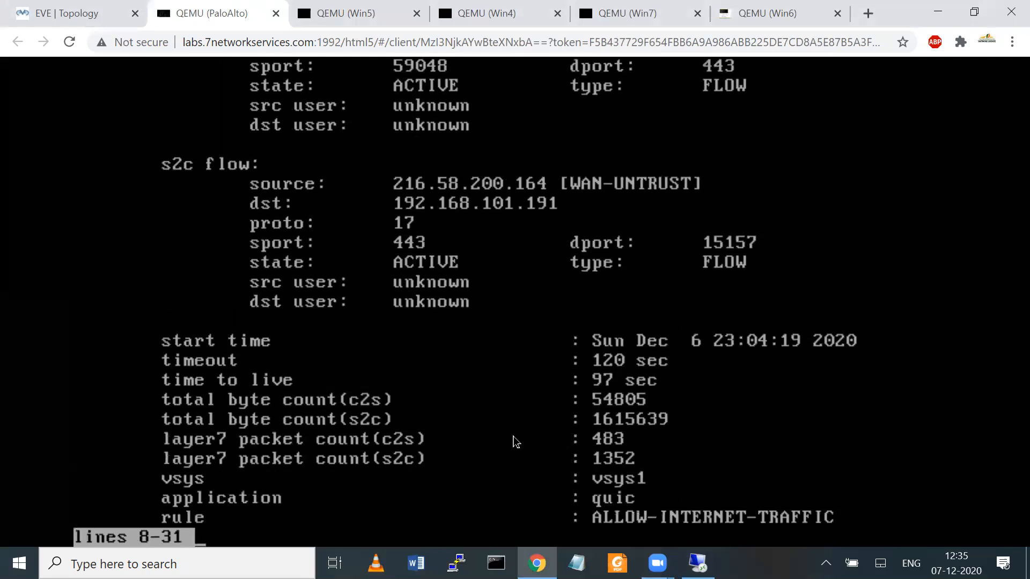
{"action": "key", "text": "Return"}
{"action": "key", "text": "Return"}
{"action": "key", "text": "Return"}
{"action": "key", "text": "Return"}
{"action": "key", "text": "Return"}
{"action": "key", "text": "Return"}
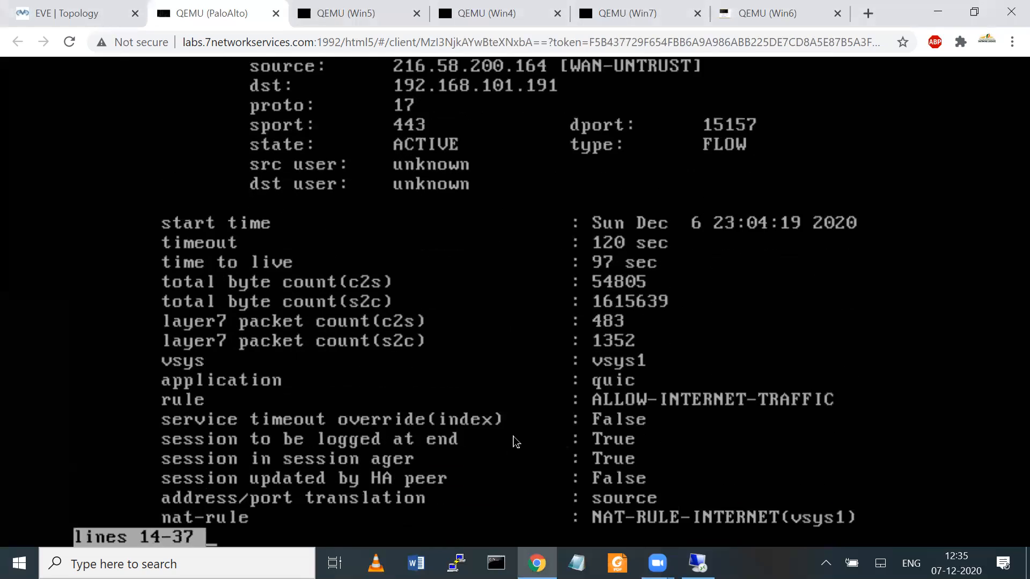
{"action": "key", "text": "Return"}
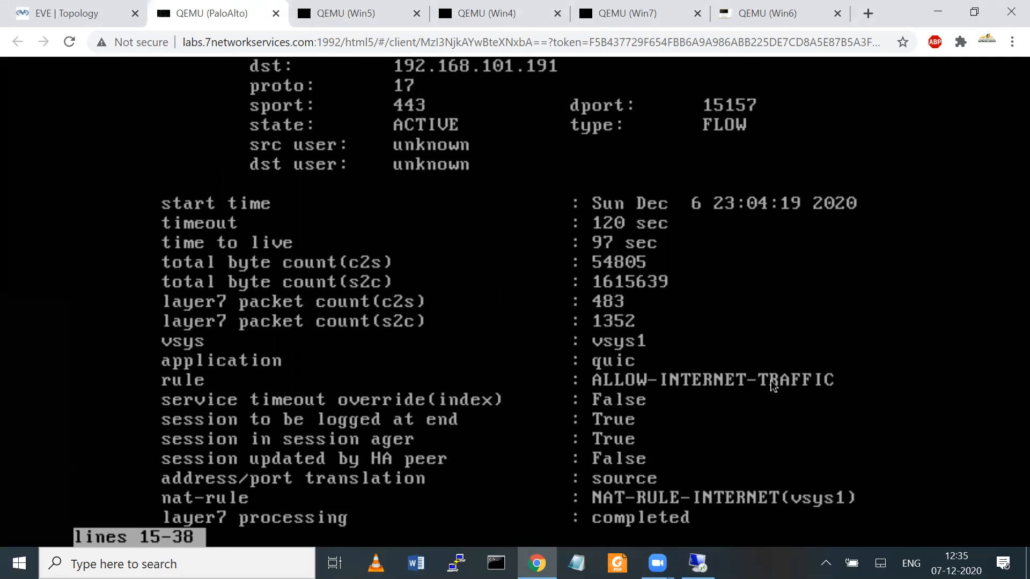
{"action": "key", "text": "Down"}
{"action": "key", "text": "Down"}
{"action": "key", "text": "Down"}
{"action": "key", "text": "Down"}
{"action": "key", "text": "Down"}
{"action": "key", "text": "Down"}
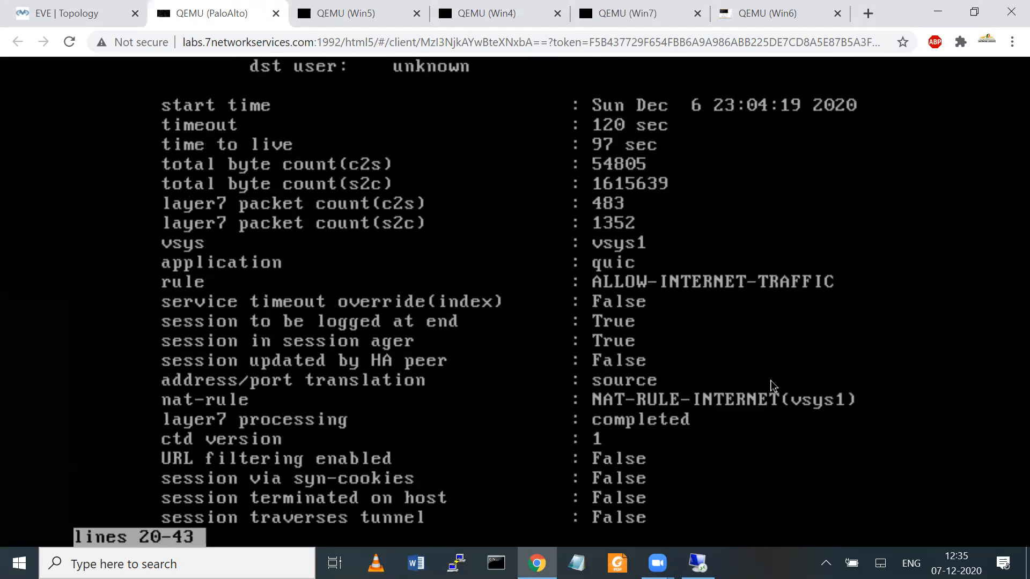
{"action": "key", "text": "Down"}
{"action": "key", "text": "Down"}
{"action": "key", "text": "Down"}
{"action": "key", "text": "Down"}
{"action": "key", "text": "Down"}
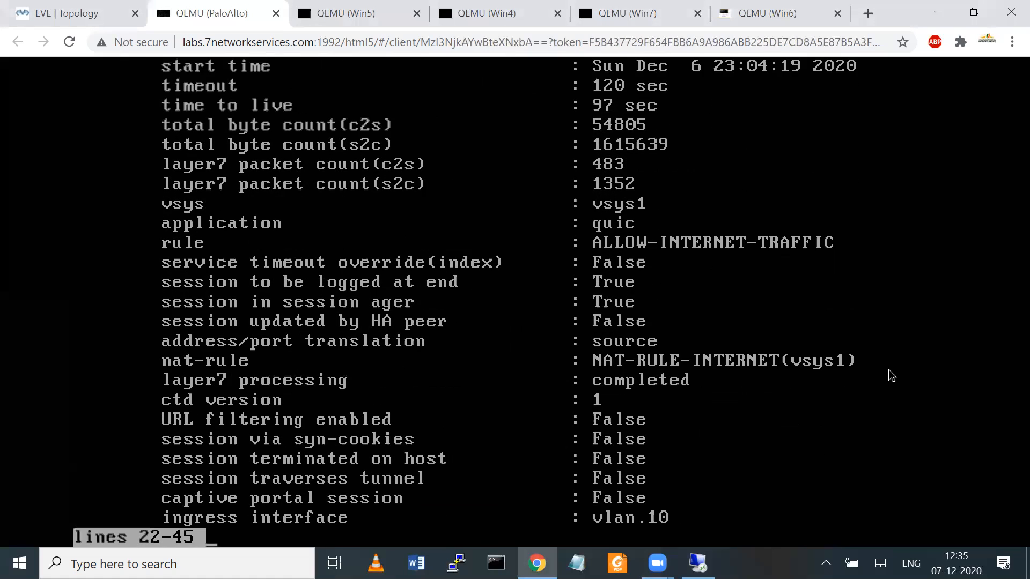
{"action": "key", "text": "Return"}
{"action": "key", "text": "Return"}
{"action": "key", "text": "Return"}
{"action": "key", "text": "Return"}
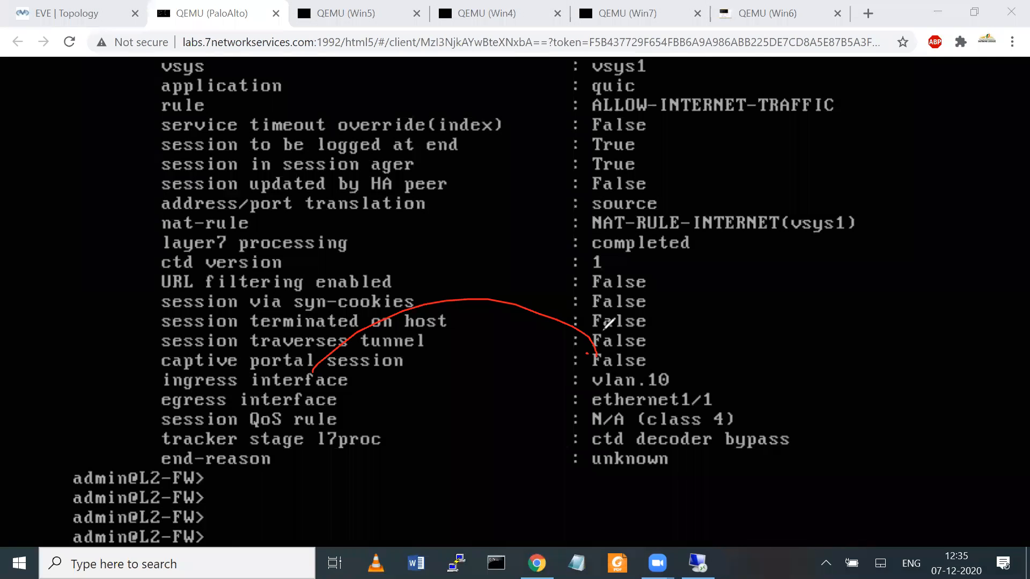
Step: Mark ingress vlan.10 and egress ethernet1/1 in the output, then return to the topology
{"action": "left_click_drag", "start_coordinate": [602, 332], "coordinate": [587, 353]}
{"action": "left_click_drag", "start_coordinate": [598, 395], "coordinate": [677, 396]}
{"action": "left_click_drag", "start_coordinate": [348, 408], "coordinate": [526, 411]}
{"action": "mouse_move", "coordinate": [728, 390]}
{"action": "left_mouse_down"}
{"action": "mouse_move", "coordinate": [763, 393]}
{"action": "mouse_move", "coordinate": [814, 336]}
{"action": "left_mouse_up"}
{"action": "left_click_drag", "start_coordinate": [738, 367], "coordinate": [855, 287]}
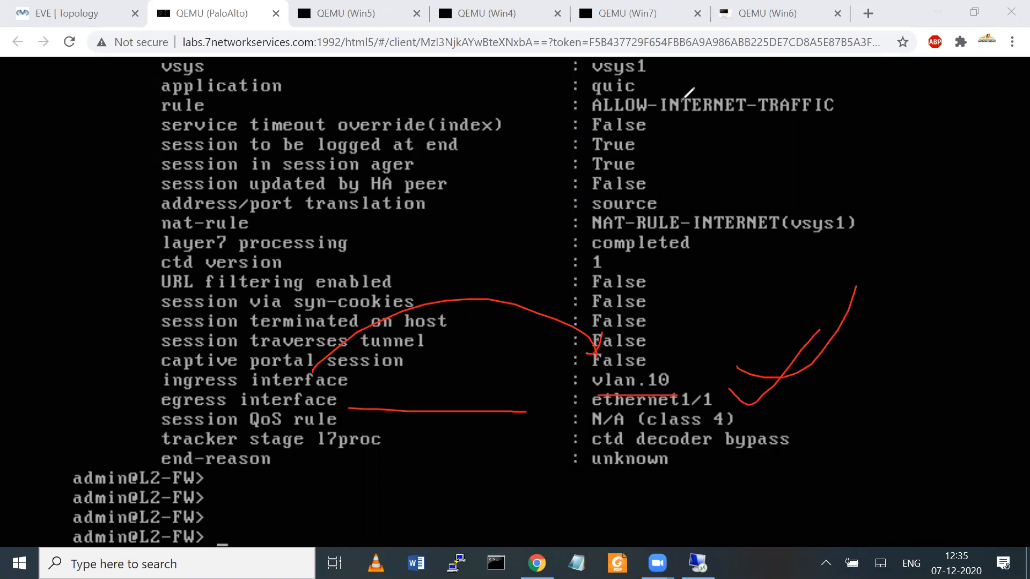
{"action": "left_click", "coordinate": [70, 13]}
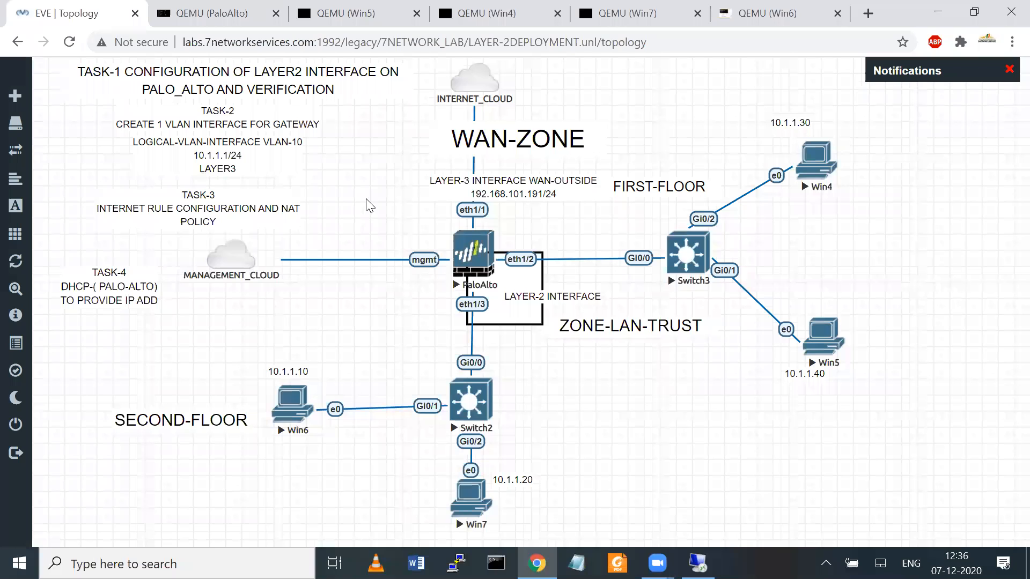
Step: Clear the firewall annotation and move the TASK-4 DHCP note lower on the canvas
{"action": "mouse_move", "coordinate": [460, 226]}
{"action": "left_mouse_down"}
{"action": "mouse_move", "coordinate": [497, 231]}
{"action": "mouse_move", "coordinate": [499, 278]}
{"action": "mouse_move", "coordinate": [449, 280]}
{"action": "mouse_move", "coordinate": [449, 222]}
{"action": "mouse_move", "coordinate": [472, 224]}
{"action": "left_mouse_up"}
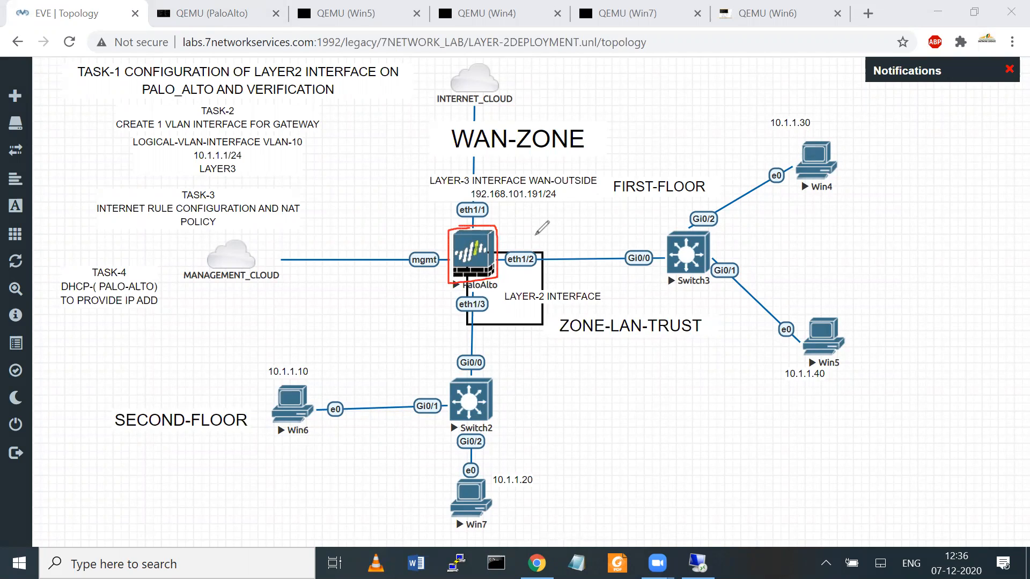
{"action": "left_click", "coordinate": [719, 78]}
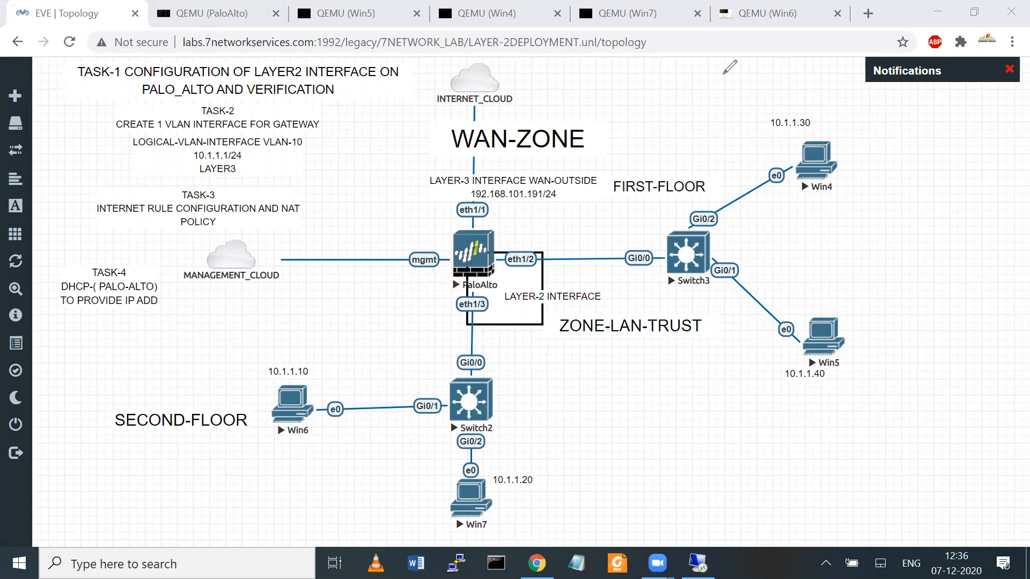
{"action": "left_click_drag", "start_coordinate": [101, 294], "coordinate": [105, 347]}
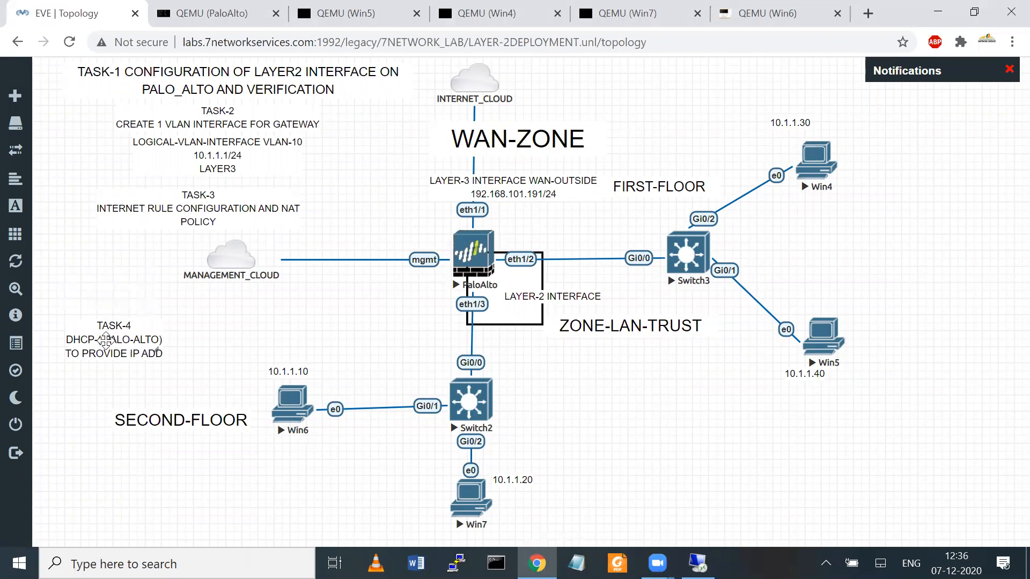
Step: Add a 'TASK-5 BLOCK-FACEBOOK' text label near the management cloud and save it
{"action": "right_click", "coordinate": [106, 266]}
{"action": "left_click", "coordinate": [140, 393]}
{"action": "type", "text": "TAS"}
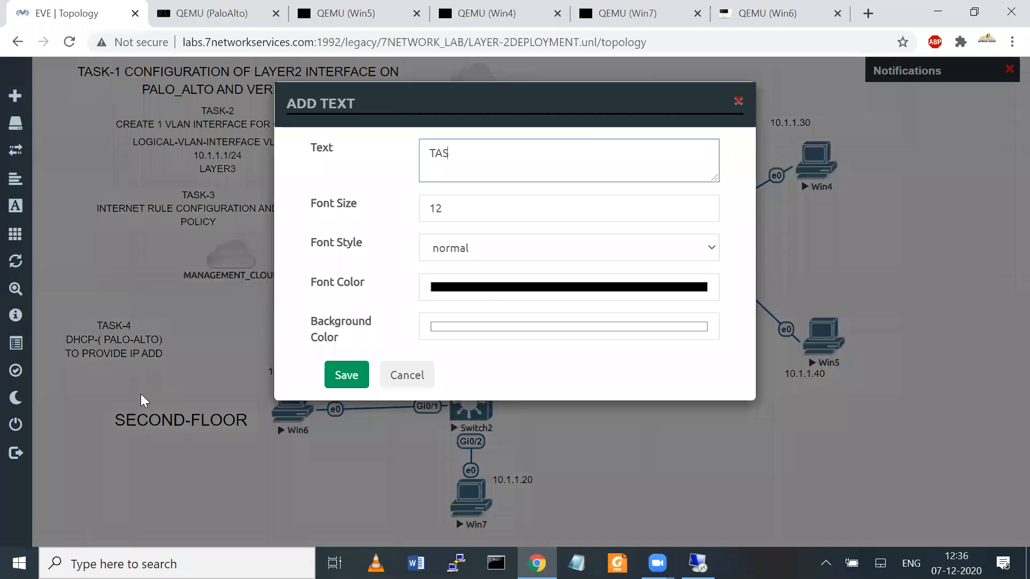
{"action": "type", "text": "k"}
{"action": "key", "text": "BackSpace"}
{"action": "type", "text": "K"}
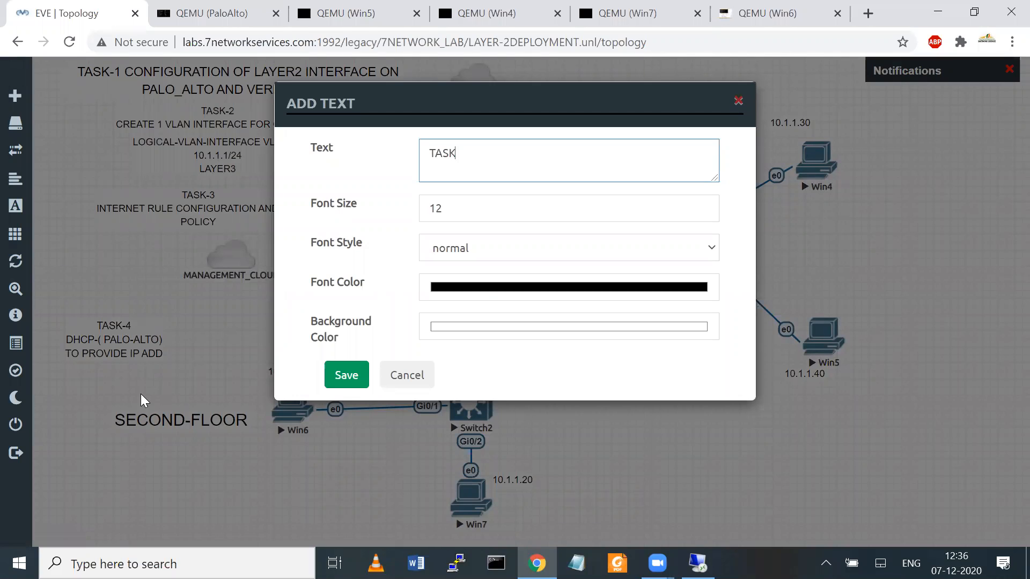
{"action": "type", "text": "-4 BLOCK"}
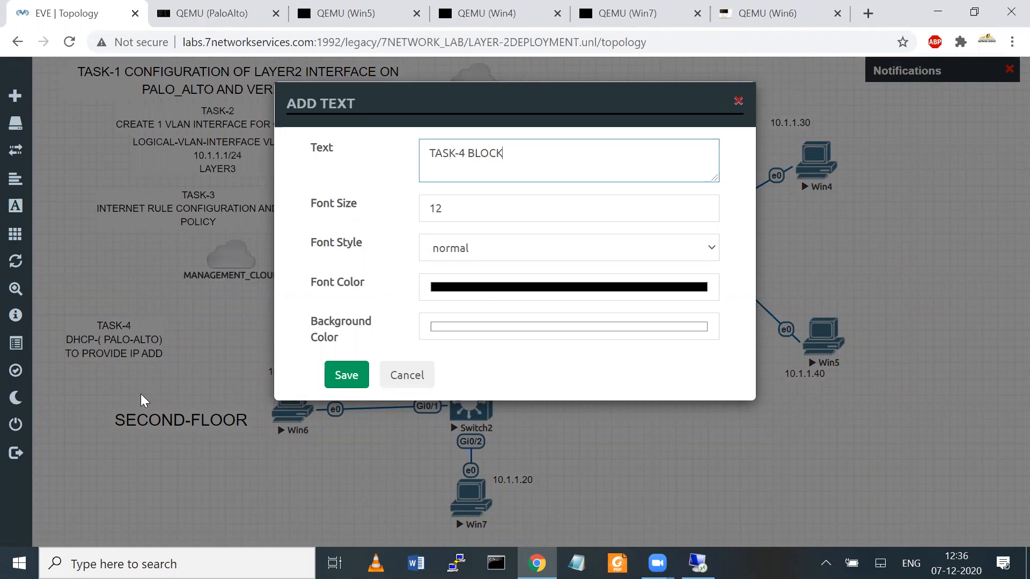
{"action": "key", "text": "BackSpace"}
{"action": "key", "text": "BackSpace"}
{"action": "key", "text": "BackSpace"}
{"action": "key", "text": "BackSpace"}
{"action": "key", "text": "BackSpace"}
{"action": "key", "text": "BackSpace"}
{"action": "type", "text": "5BLOCK-FACEBOOK"}
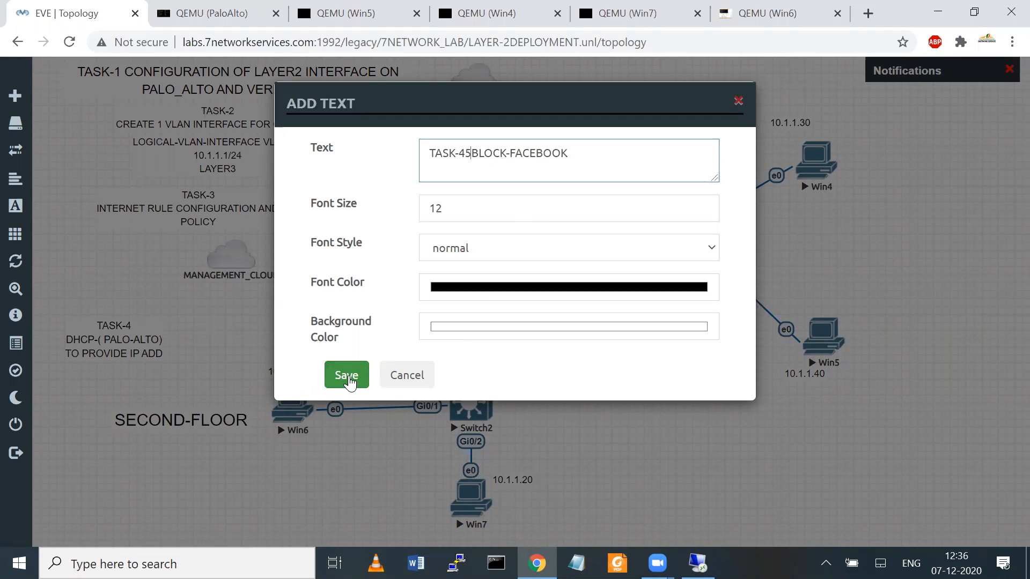
{"action": "key", "text": "BackSpace"}
{"action": "type", "text": "5"}
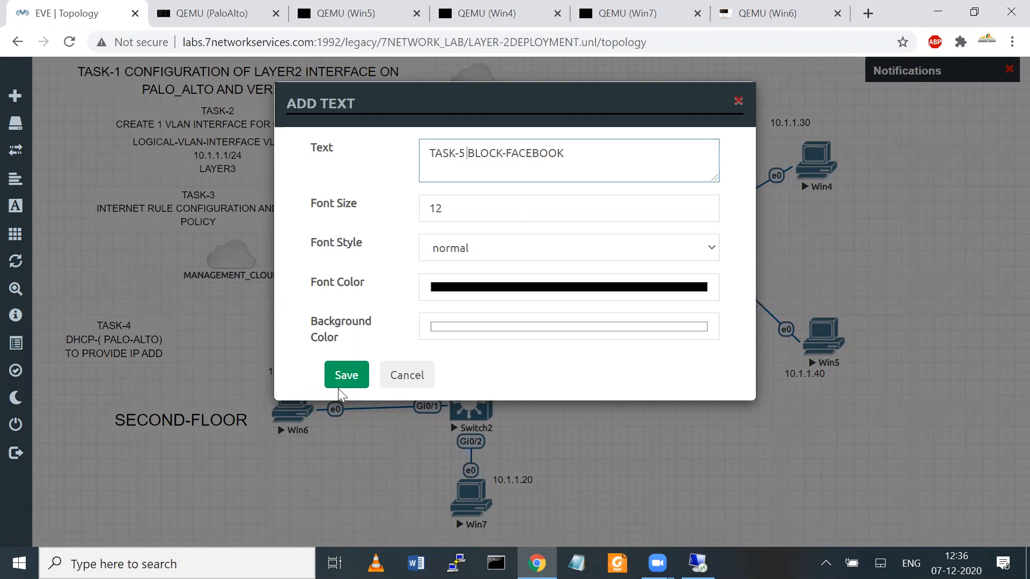
{"action": "left_click", "coordinate": [360, 368]}
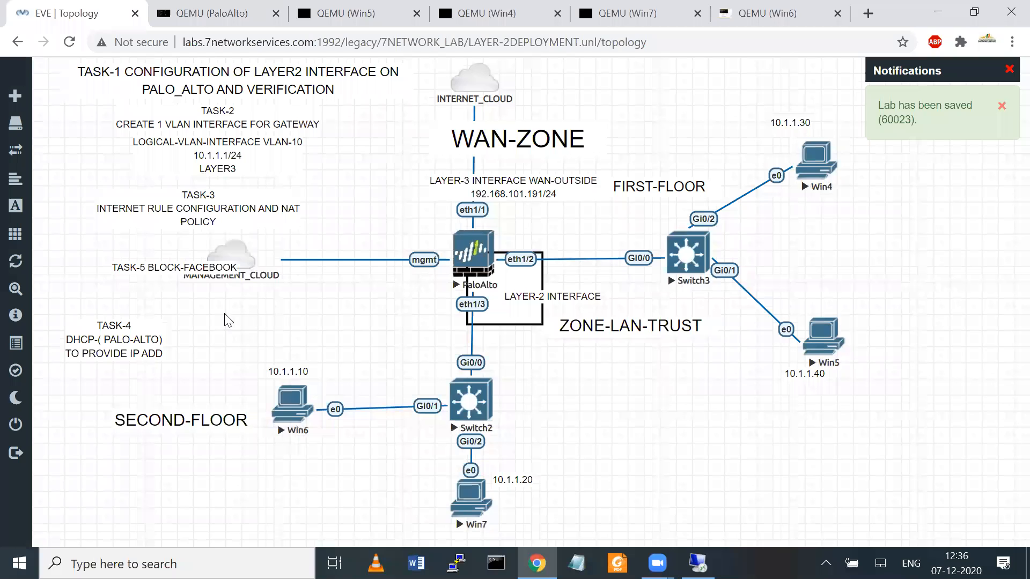
Step: Move the TASK-5 label left of the cloud; place Win7 right of Switch2 and tidy its 10.1.1.20 note and Win6
{"action": "left_click_drag", "start_coordinate": [192, 262], "coordinate": [160, 242]}
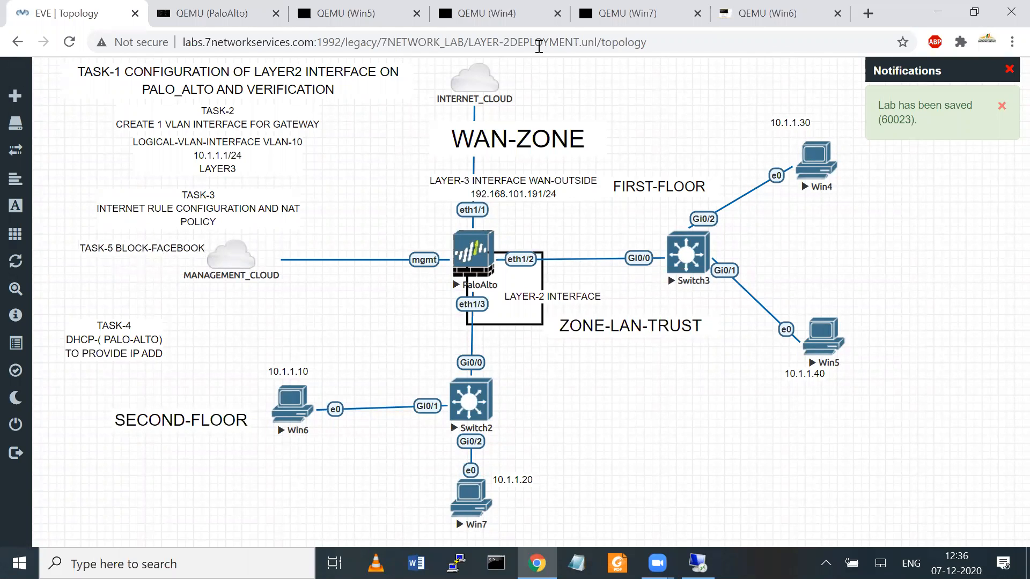
{"action": "left_click", "coordinate": [401, 271]}
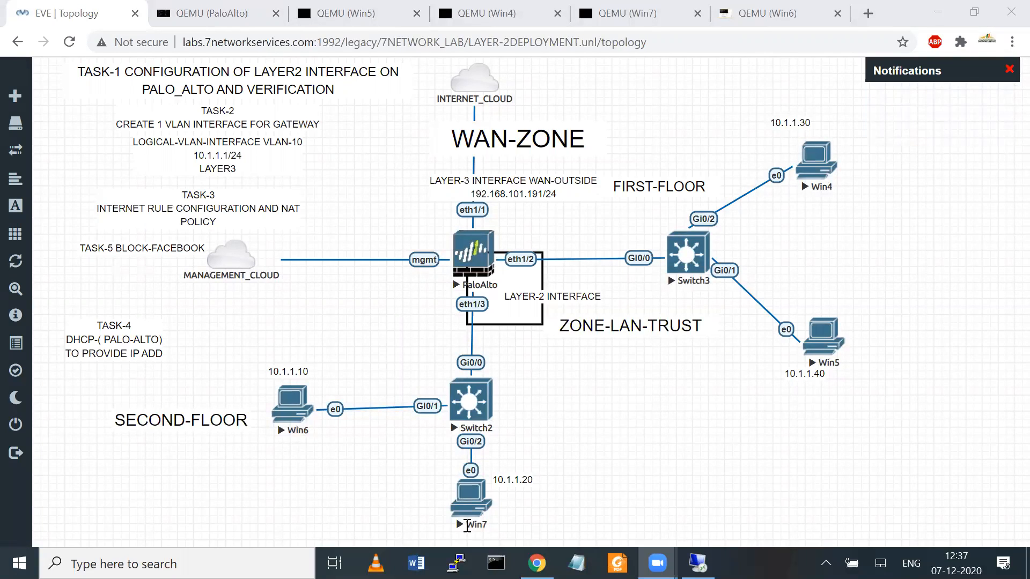
{"action": "left_click_drag", "start_coordinate": [486, 506], "coordinate": [672, 406]}
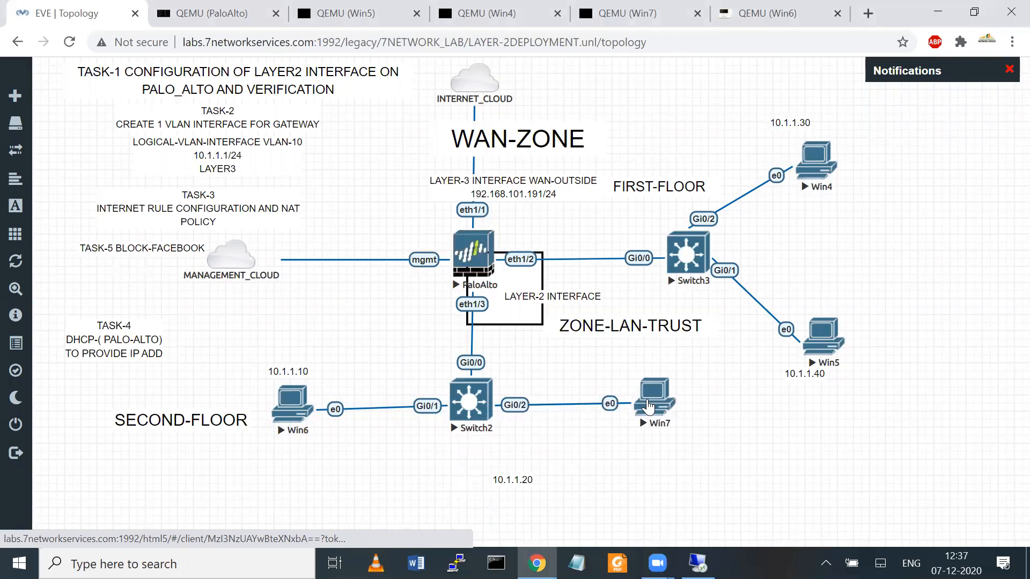
{"action": "left_click_drag", "start_coordinate": [508, 481], "coordinate": [513, 460]}
{"action": "left_click_drag", "start_coordinate": [477, 395], "coordinate": [478, 407]}
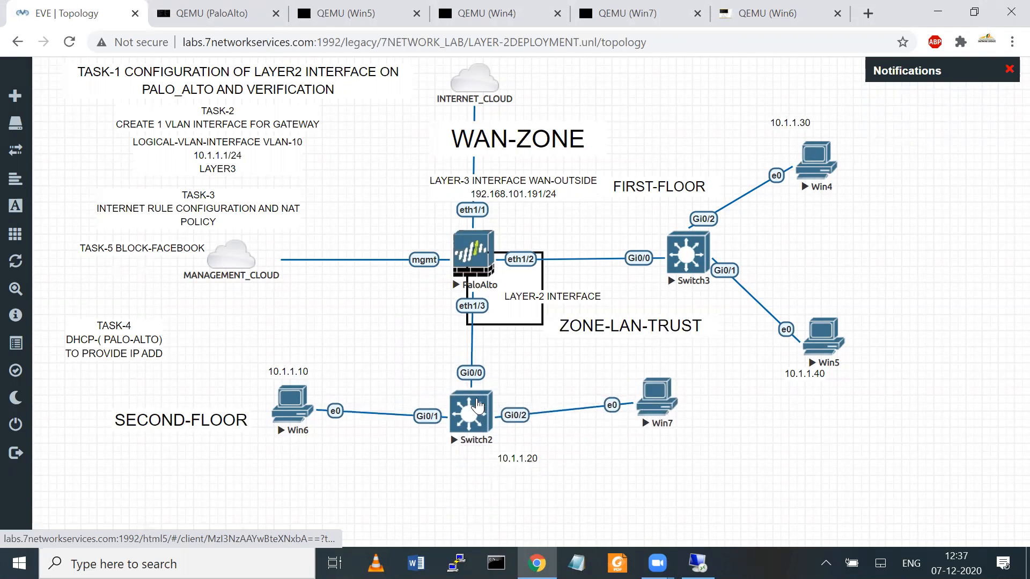
{"action": "left_click_drag", "start_coordinate": [636, 400], "coordinate": [628, 403]}
{"action": "left_click_drag", "start_coordinate": [292, 403], "coordinate": [311, 408]}
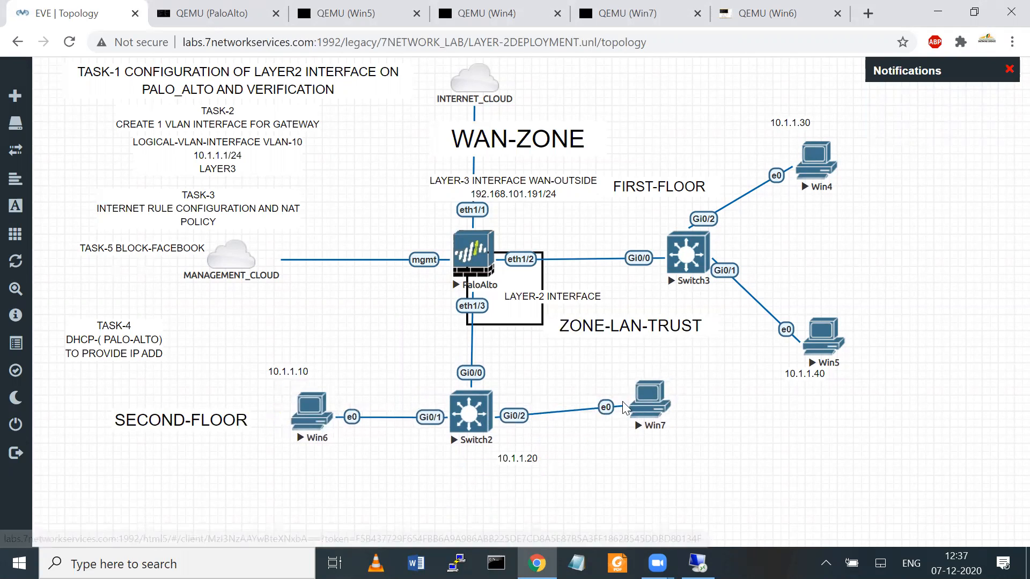
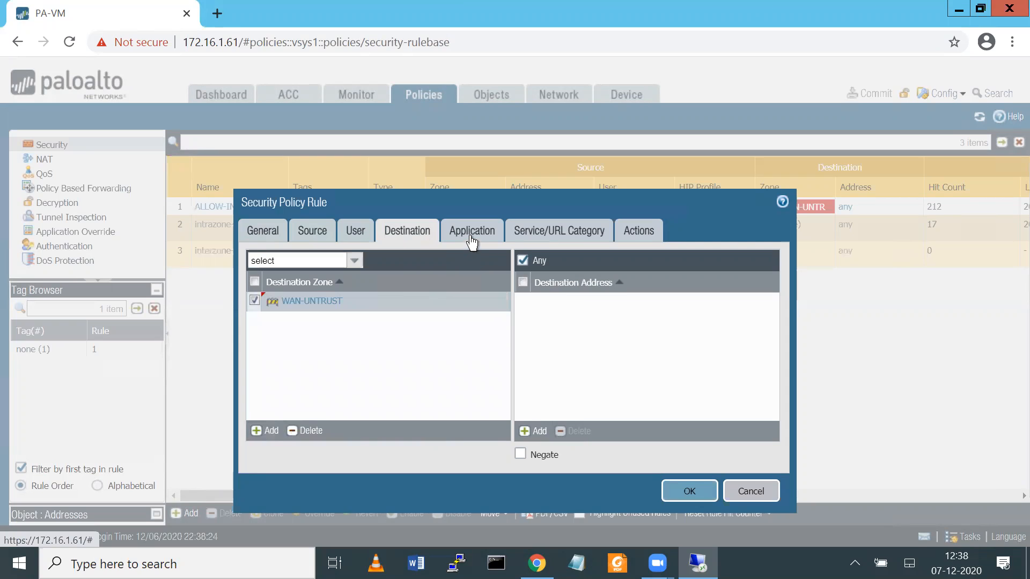
Step: Add facebook as the application matched by the new rule
{"action": "left_click", "coordinate": [262, 433]}
{"action": "type", "text": "facebook"}
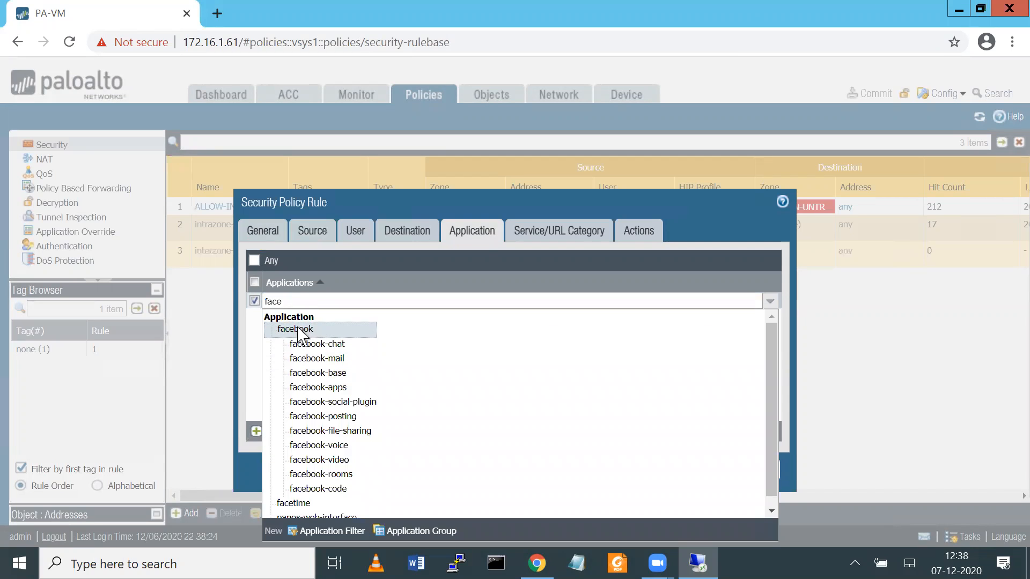
{"action": "left_click", "coordinate": [298, 329]}
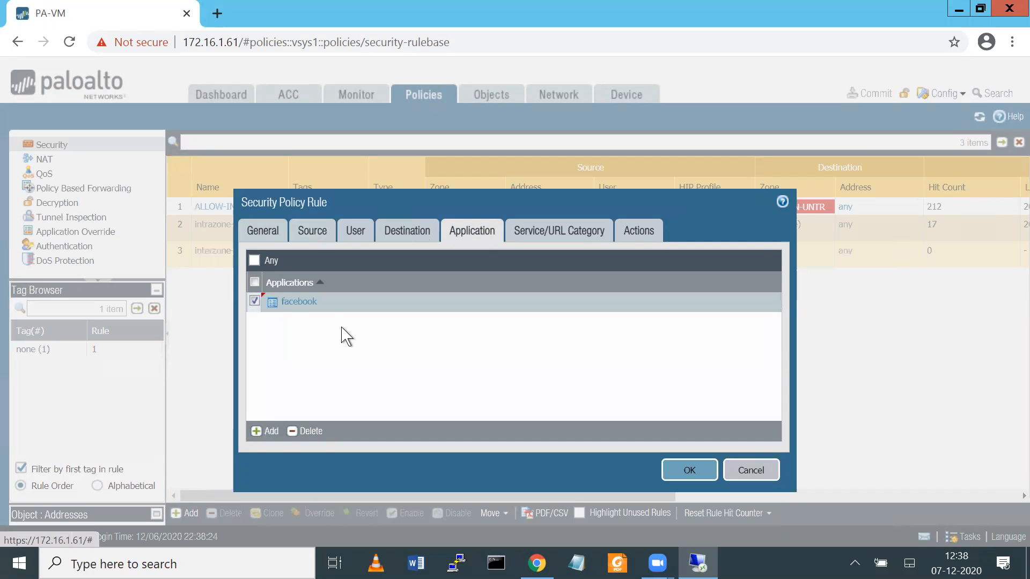
{"action": "left_click", "coordinate": [292, 301]}
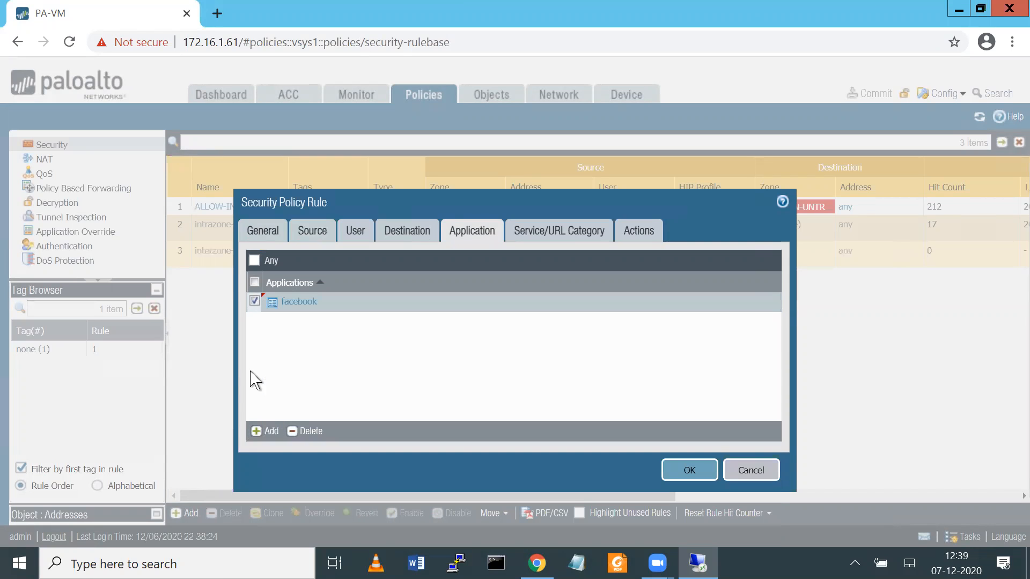
{"action": "left_click", "coordinate": [252, 380]}
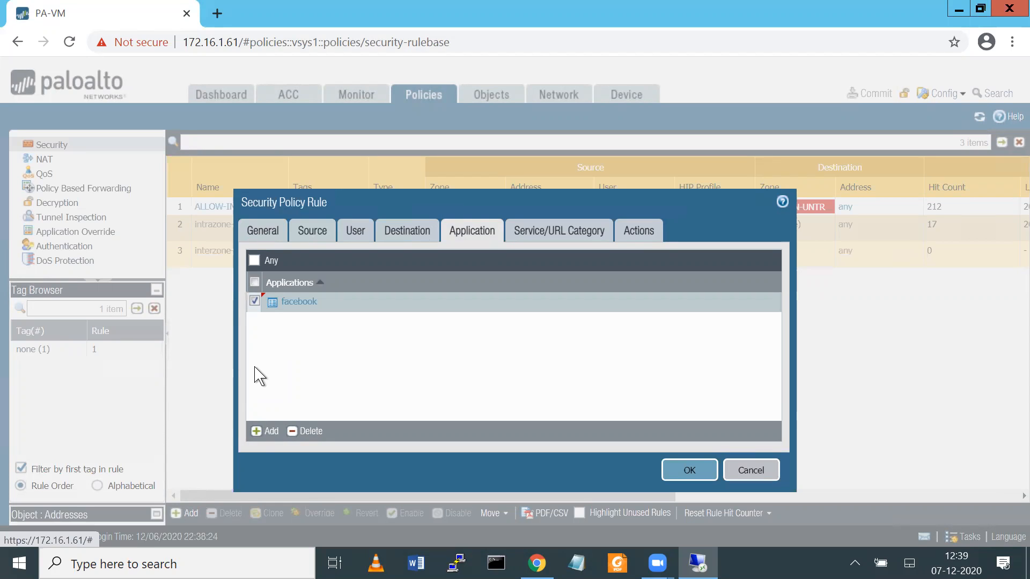
Step: Set the rule's action to Deny with logging at session start, and save the rule
{"action": "left_click", "coordinate": [541, 231]}
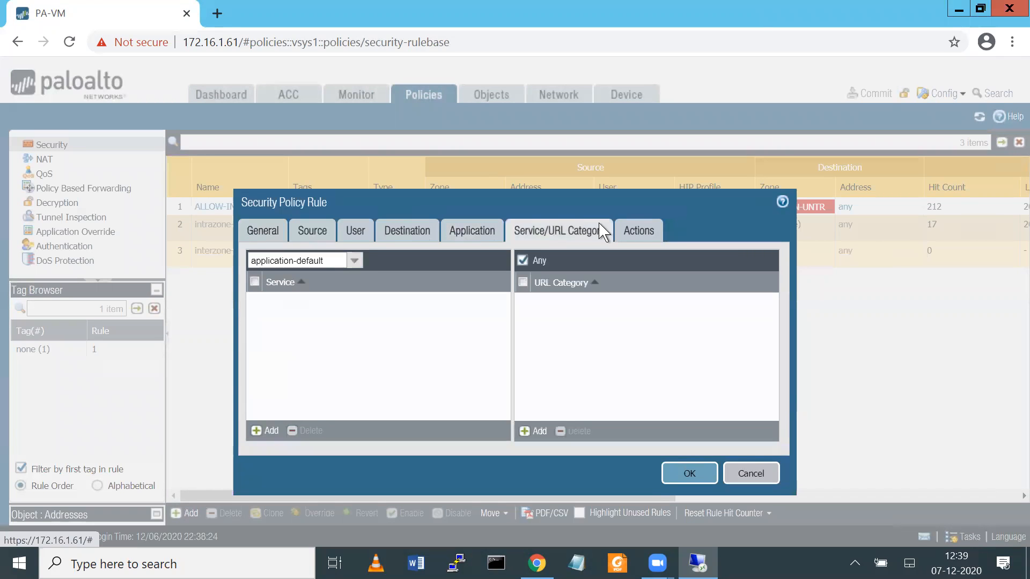
{"action": "left_click", "coordinate": [636, 231]}
{"action": "left_click", "coordinate": [610, 276]}
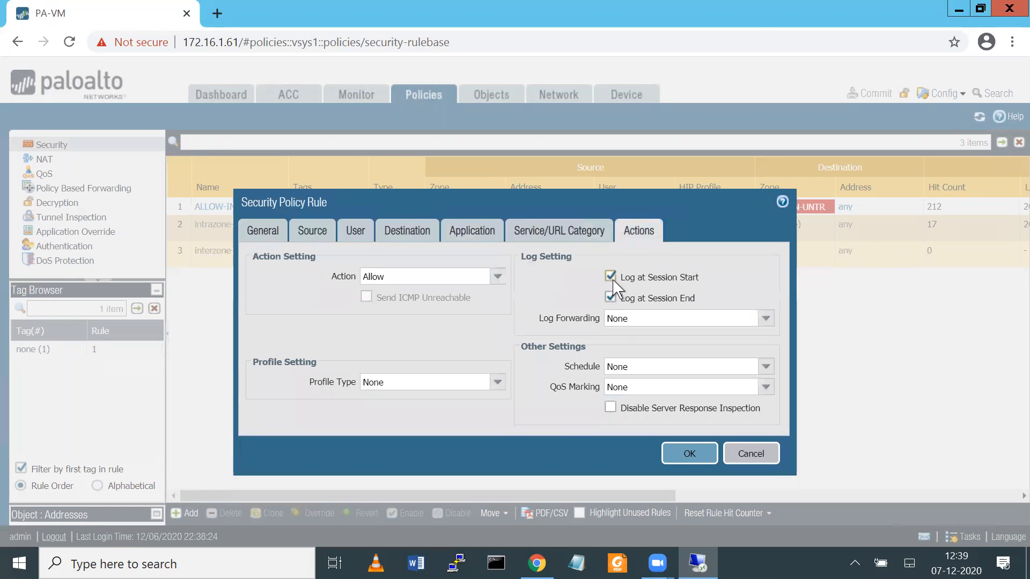
{"action": "left_click", "coordinate": [496, 277]}
{"action": "key", "text": "Return"}
{"action": "left_click", "coordinate": [687, 452]}
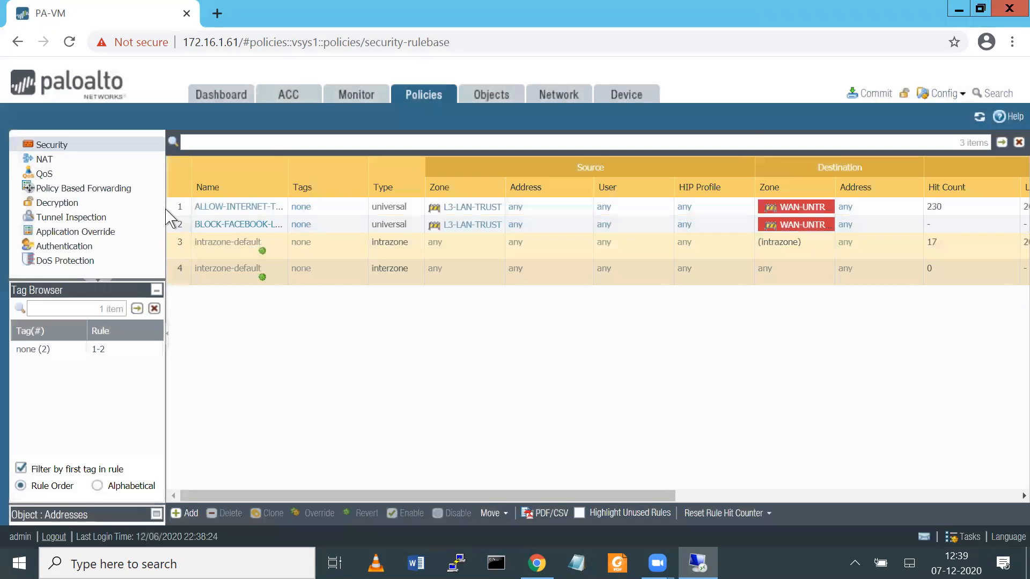
Step: Move BLOCK-FACEBOOK-LAN above ALLOW-INTERNET in the rulebase; the commit is started but cancelled
{"action": "left_click", "coordinate": [180, 223]}
{"action": "left_click_drag", "start_coordinate": [180, 210], "coordinate": [180, 199]}
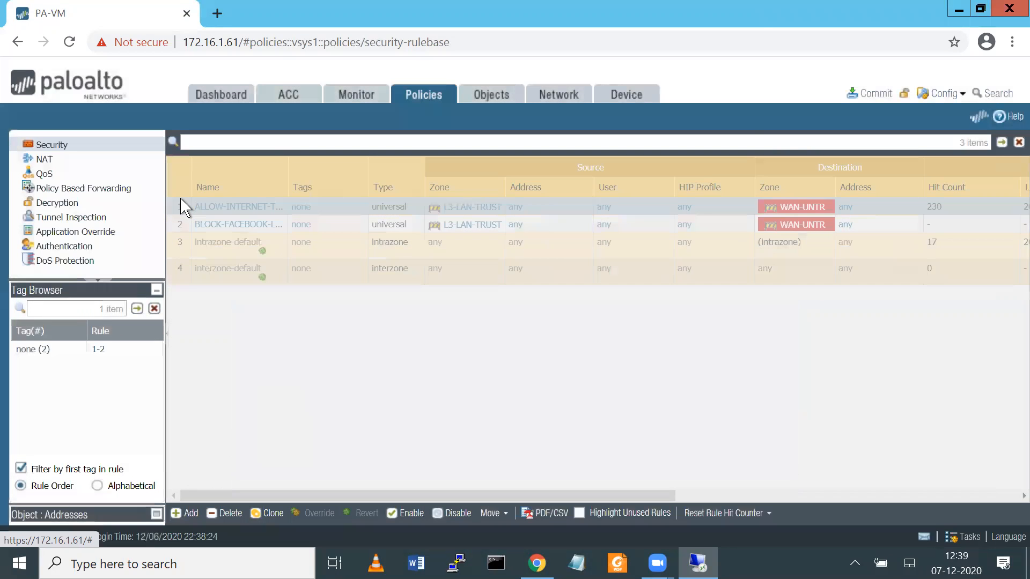
{"action": "left_click_drag", "start_coordinate": [408, 495], "coordinate": [397, 468]}
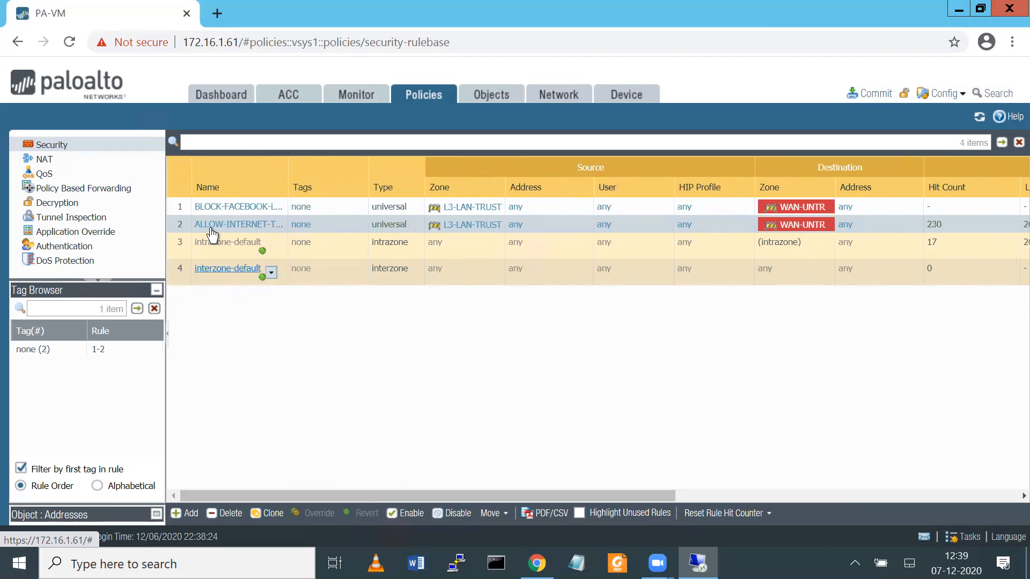
{"action": "left_click", "coordinate": [870, 95]}
{"action": "left_click", "coordinate": [724, 486]}
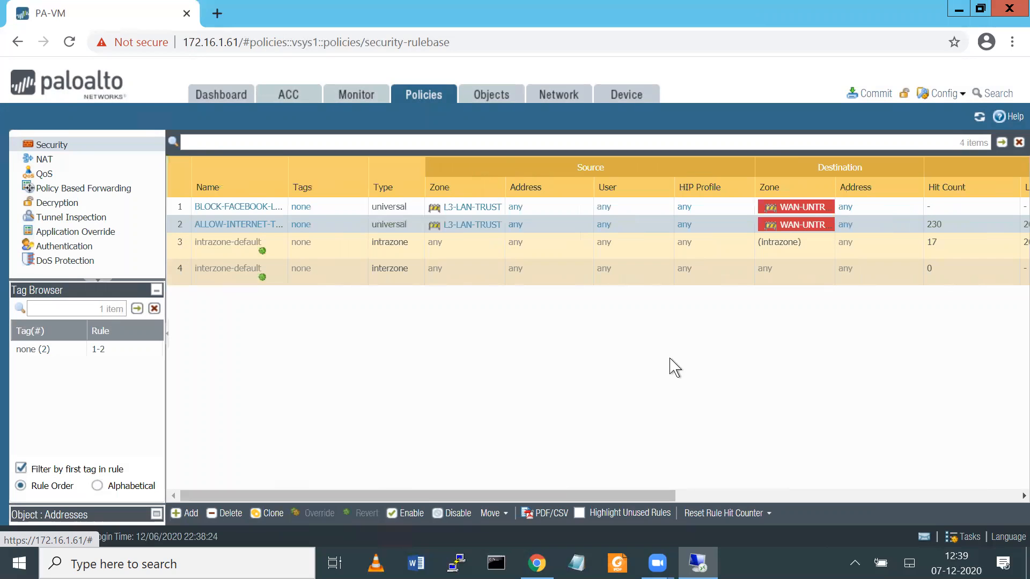
Step: Add a DHCP server on vlan.10 with IP pool 10.1.1.100-10.1.1.200
{"action": "left_click", "coordinate": [559, 95]}
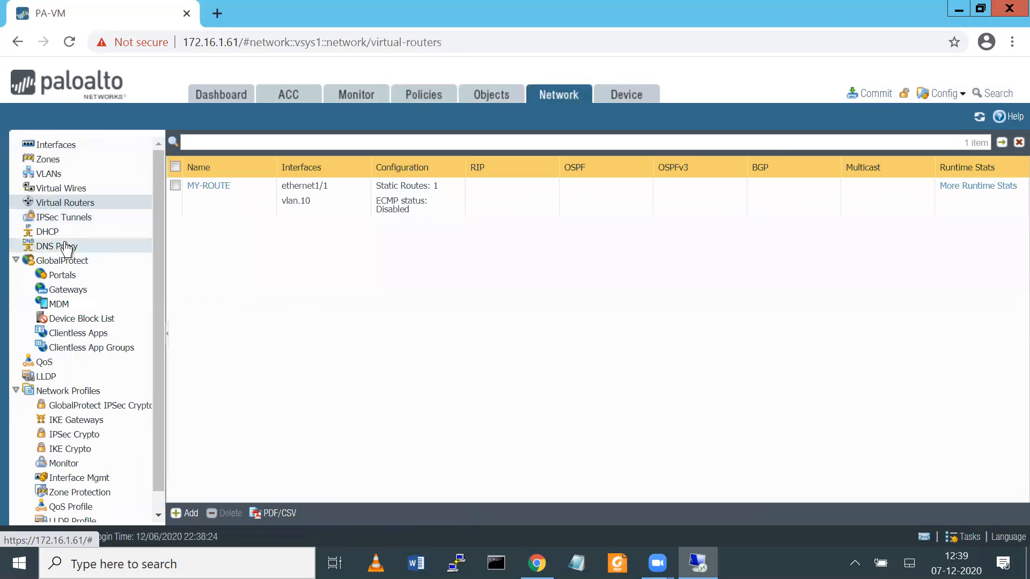
{"action": "left_click", "coordinate": [47, 232]}
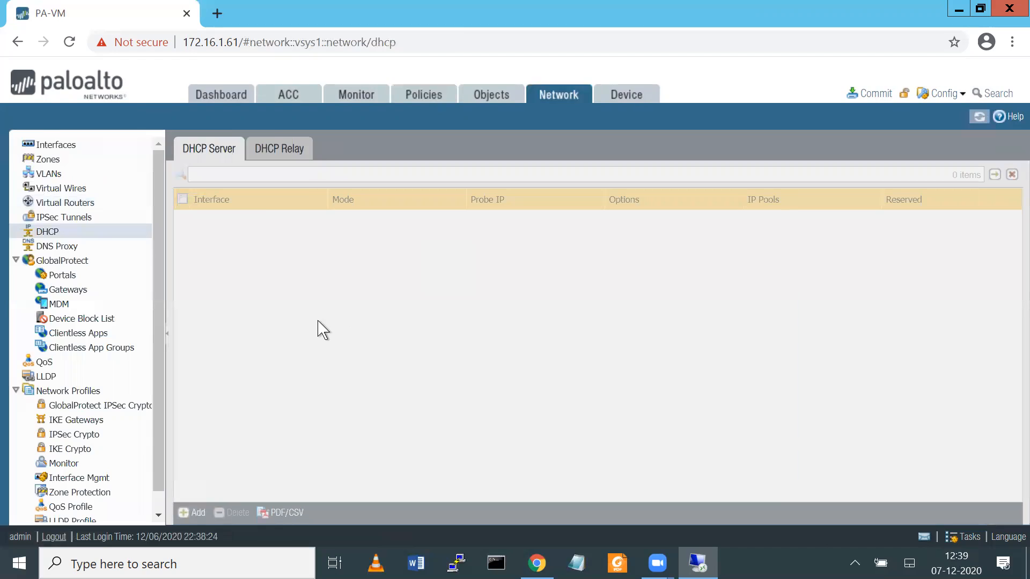
{"action": "left_click", "coordinate": [191, 512]}
{"action": "left_click", "coordinate": [776, 159]}
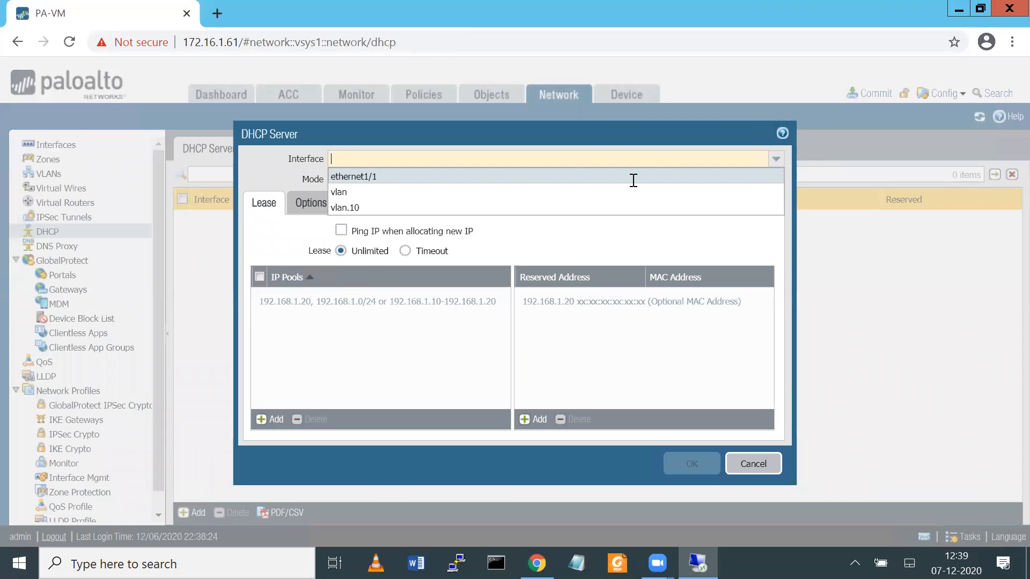
{"action": "left_click", "coordinate": [355, 214]}
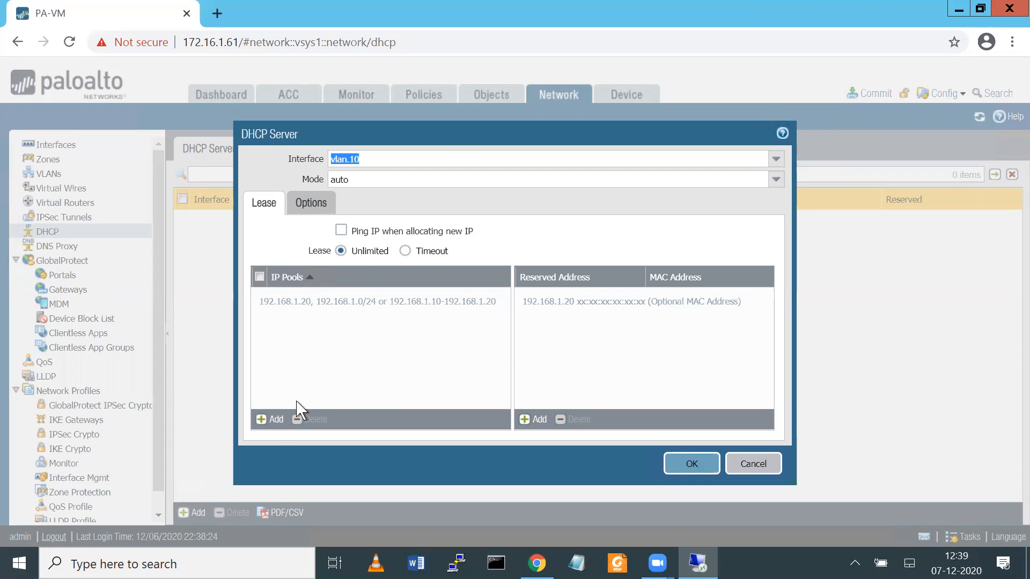
{"action": "left_click", "coordinate": [270, 421]}
{"action": "type", "text": "10.1.1.100-10.1.1"}
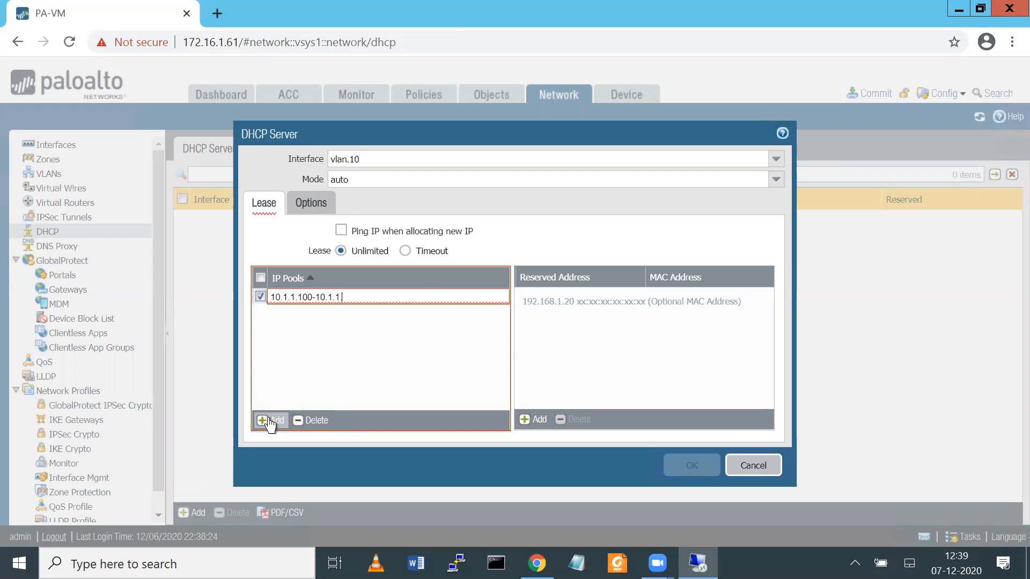
{"action": "type", "text": ".200"}
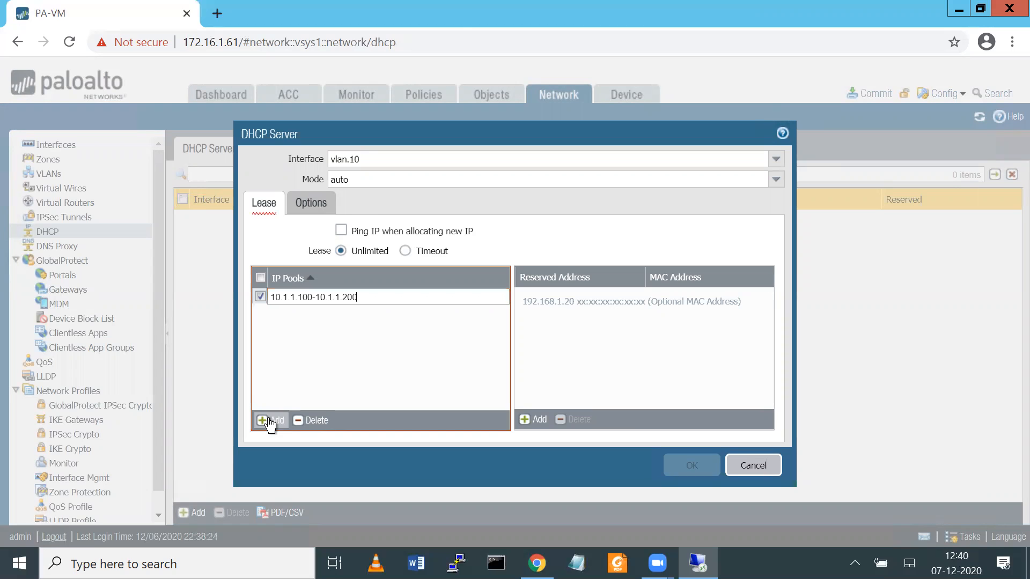
{"action": "left_click", "coordinate": [316, 374]}
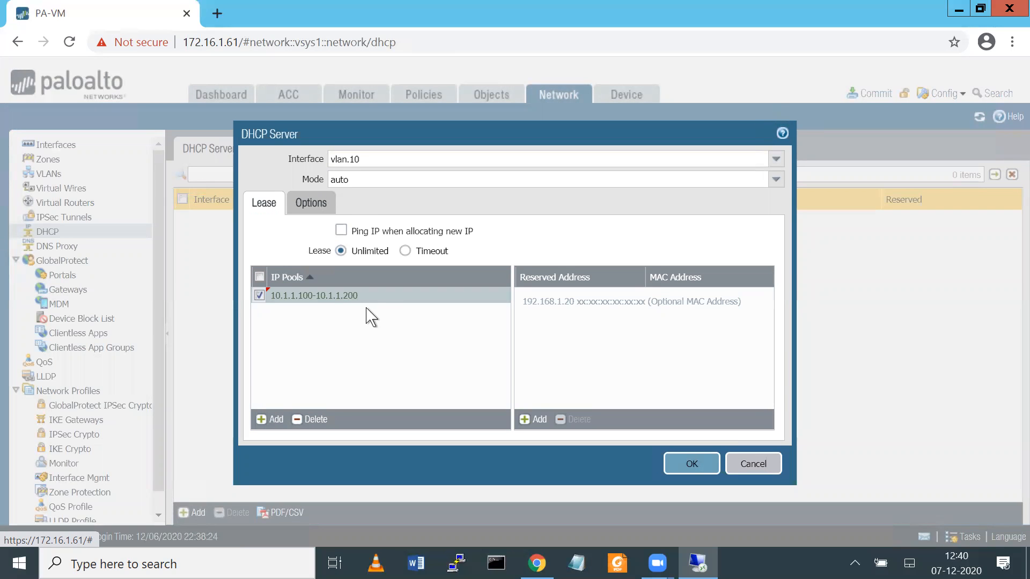
Step: Set DHCP options: gateway 10.1.1.1, mask 255.255.255.0, primary DNS 8.8.8.8, and save
{"action": "left_click", "coordinate": [309, 202]}
{"action": "left_click", "coordinate": [369, 239]}
{"action": "type", "text": "10.1.1."}
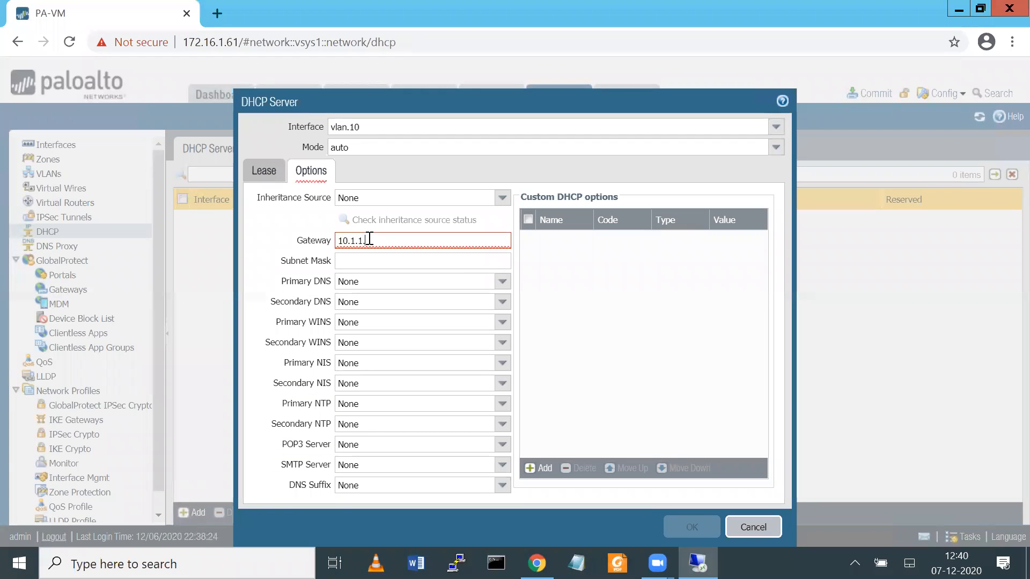
{"action": "type", "text": "1"}
{"action": "key", "text": "Tab"}
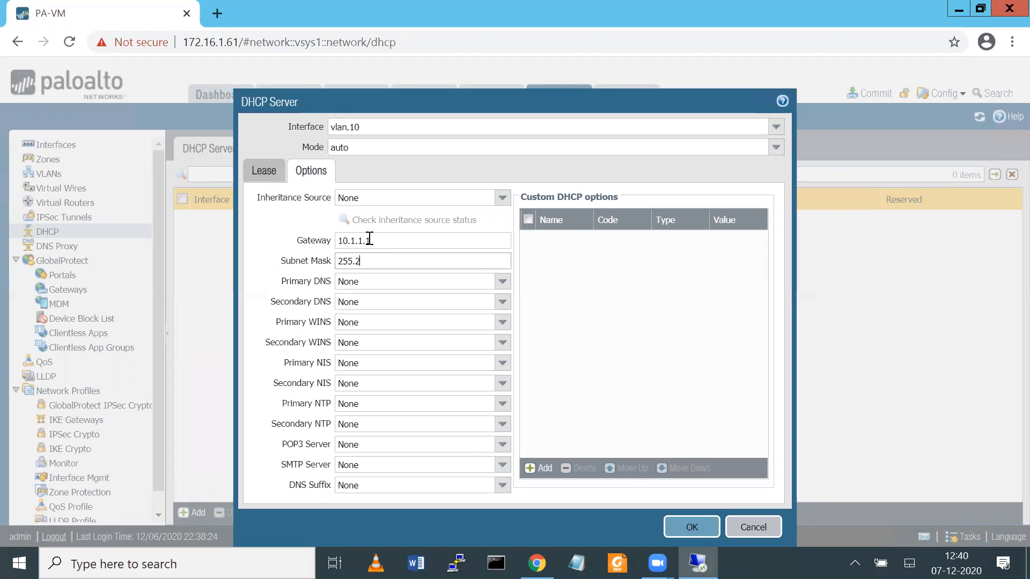
{"action": "type", "text": "255.255.255.0"}
{"action": "left_click", "coordinate": [400, 281]}
{"action": "type", "text": "8.8."}
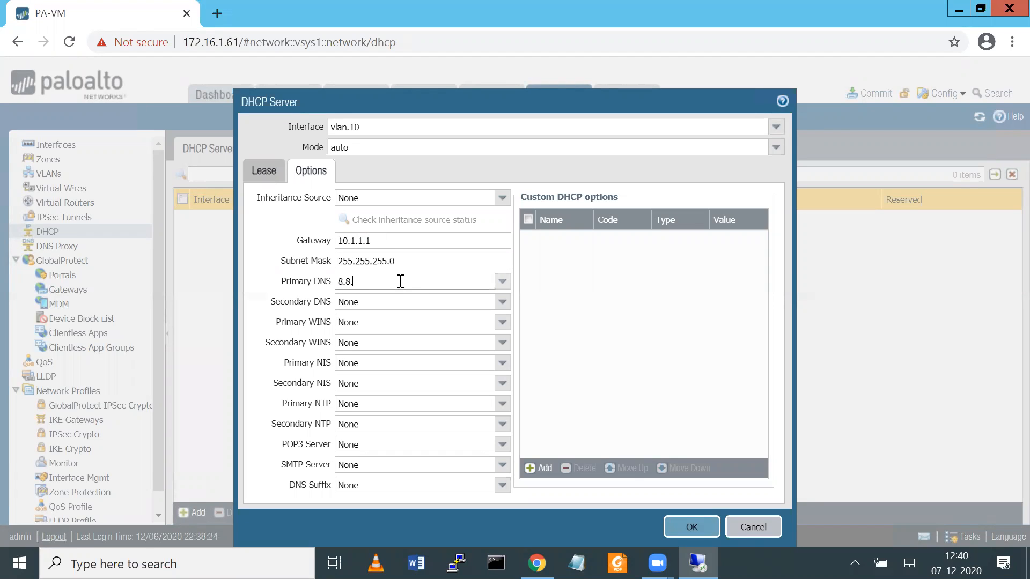
{"action": "type", "text": "8.8"}
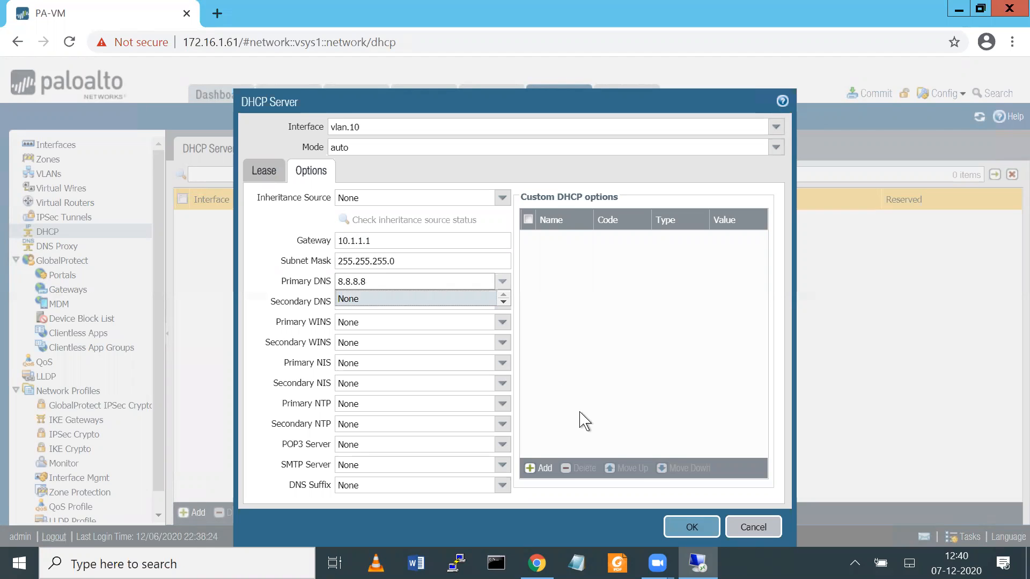
{"action": "left_click", "coordinate": [676, 524]}
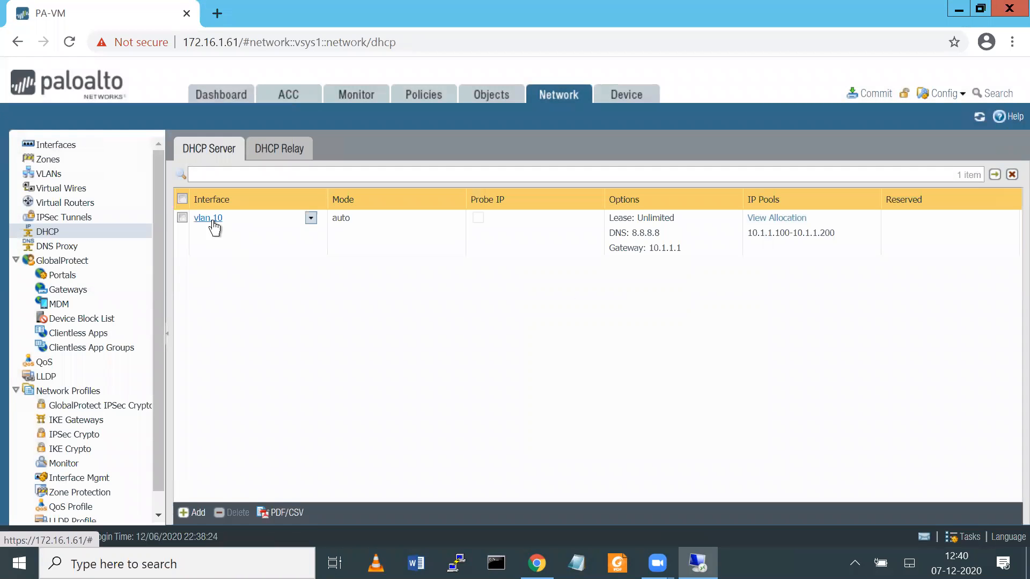
Step: Switch the vlan.10 DHCP server mode to enabled and save it
{"action": "left_click", "coordinate": [212, 219]}
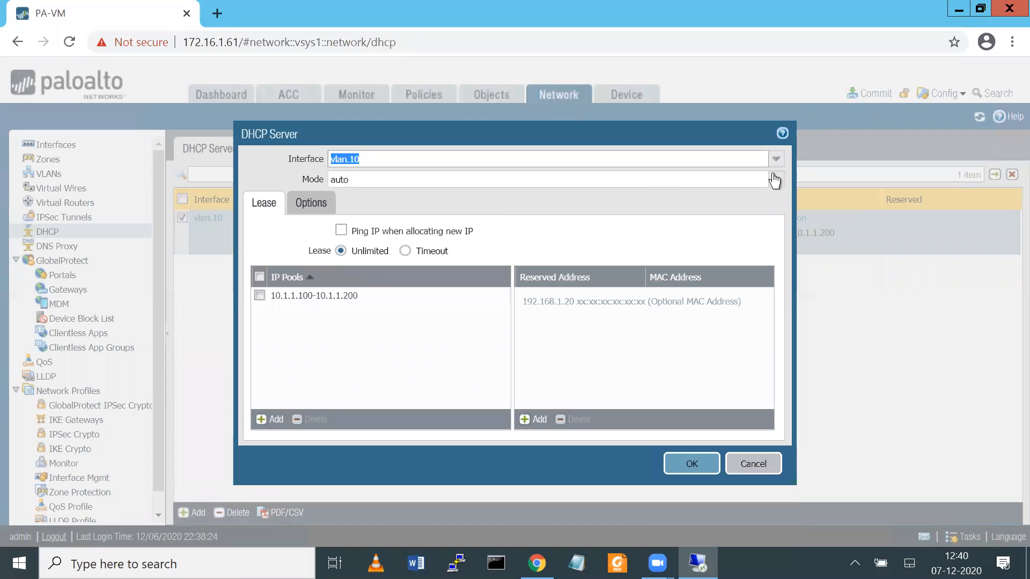
{"action": "left_click", "coordinate": [775, 179]}
{"action": "left_click", "coordinate": [353, 197]}
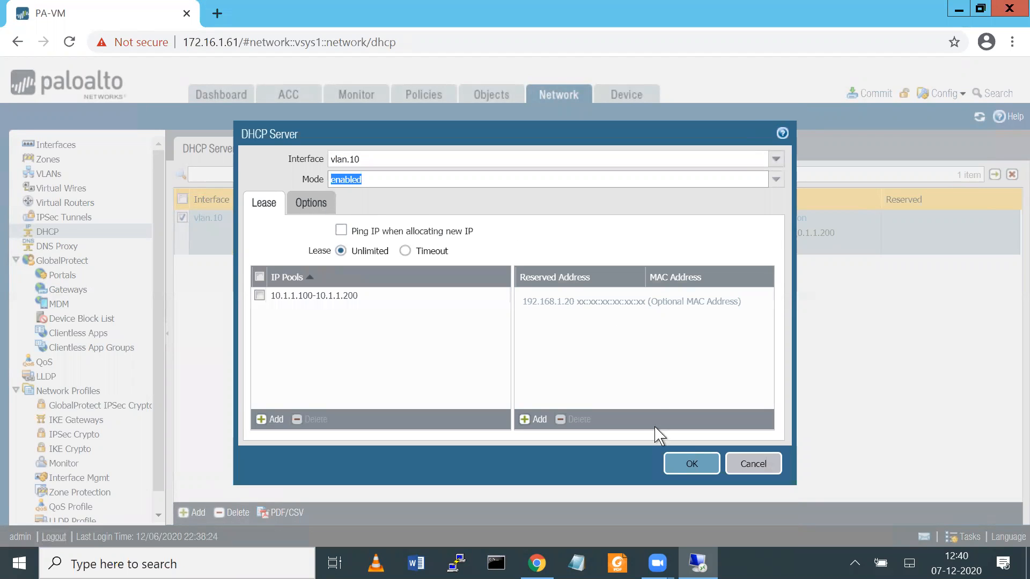
{"action": "left_click", "coordinate": [682, 460]}
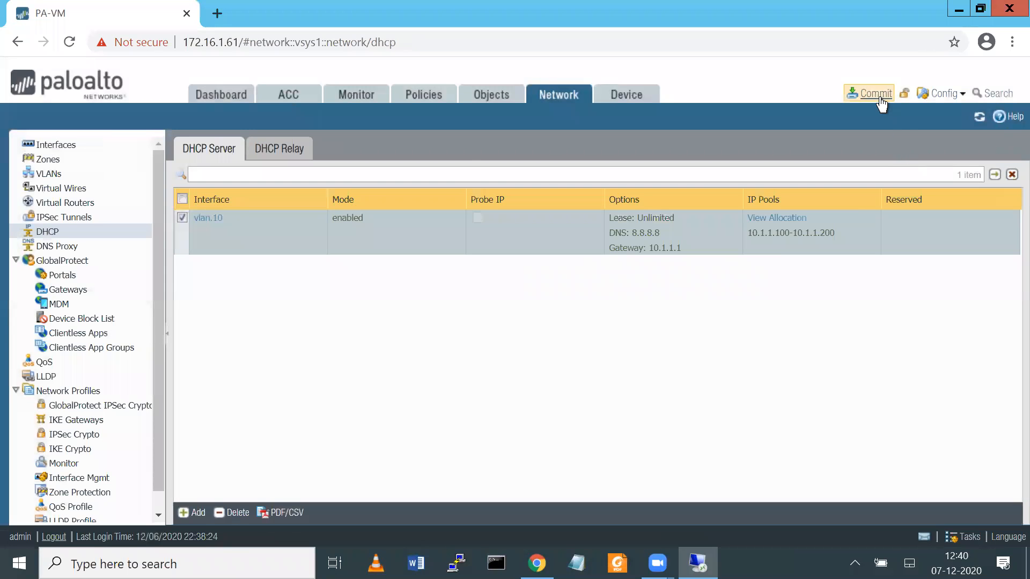
Step: Commit the firewall configuration and close the commit status report once it finishes
{"action": "left_click", "coordinate": [872, 93]}
{"action": "left_click", "coordinate": [662, 485]}
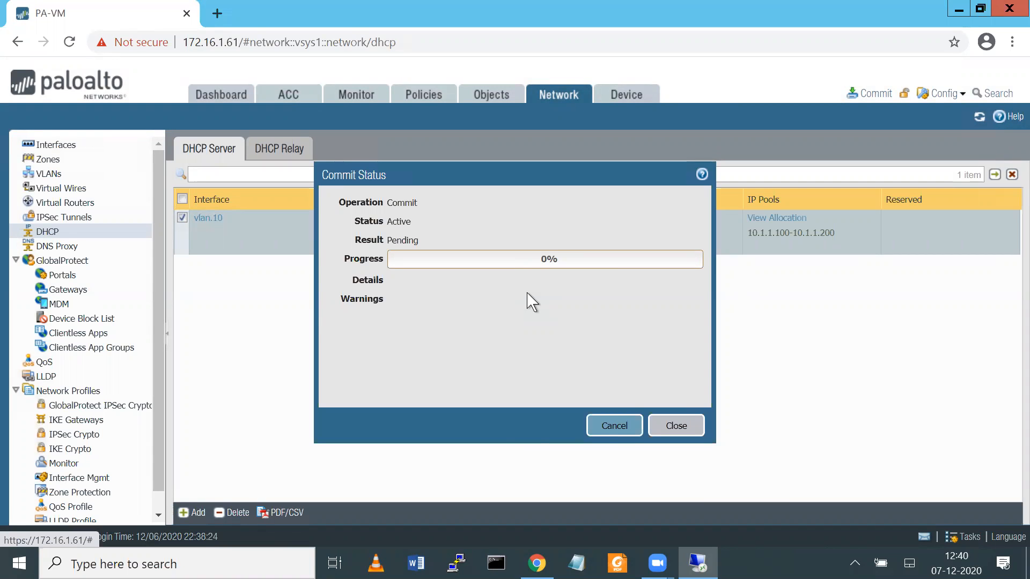
{"action": "left_click", "coordinate": [537, 562]}
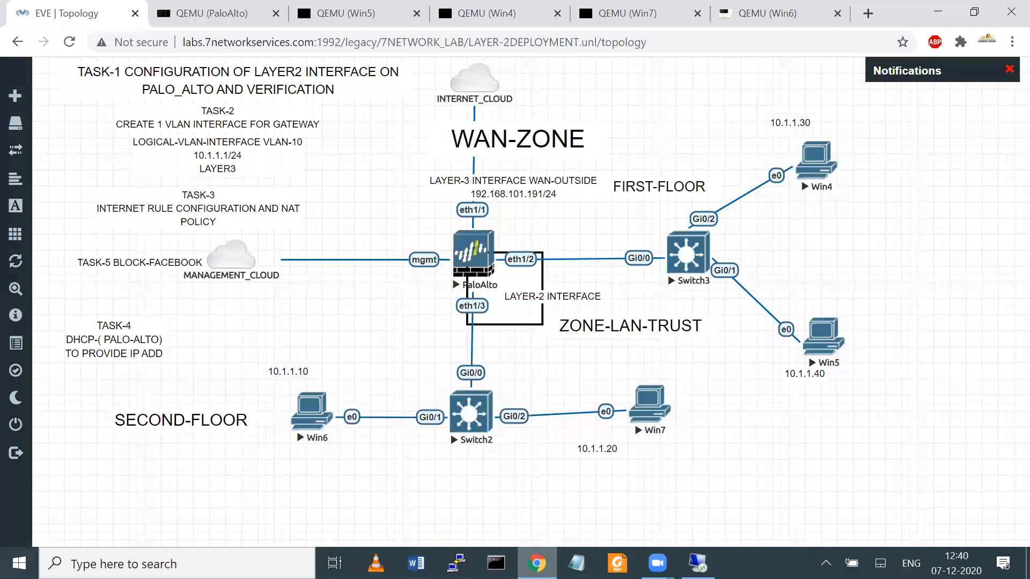
{"action": "left_click_drag", "start_coordinate": [649, 406], "coordinate": [647, 409]}
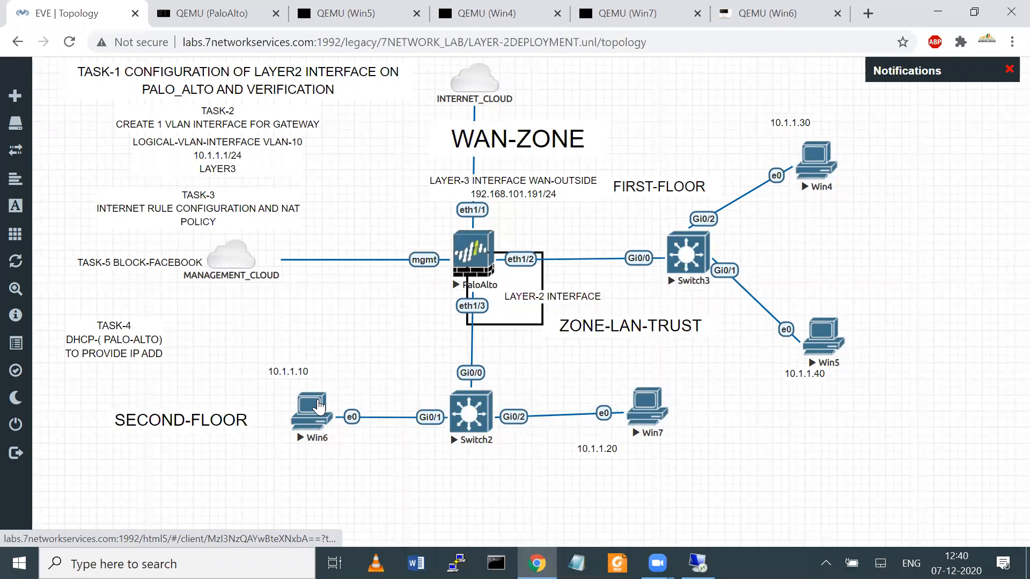
{"action": "left_click", "coordinate": [697, 562]}
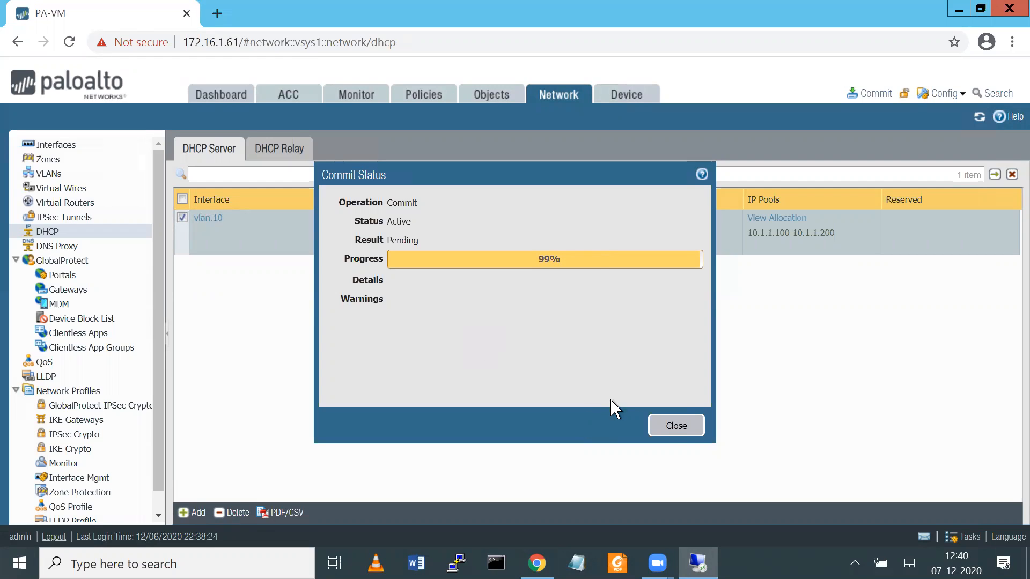
{"action": "left_click", "coordinate": [678, 427]}
Step: Minimize the firewall web session and bring up the Win6 client's console
{"action": "mouse_move", "coordinate": [874, 10]}
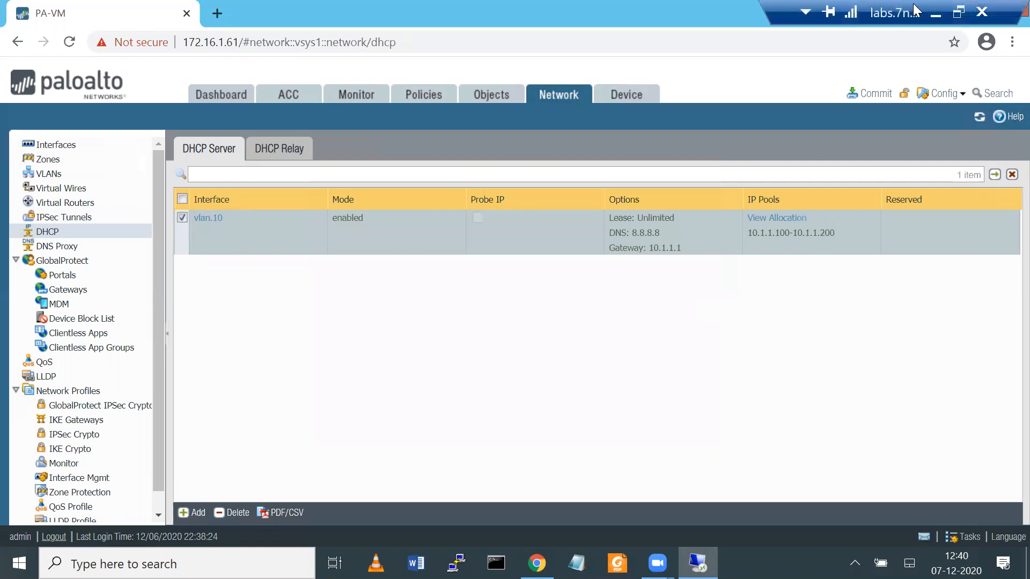
{"action": "left_click", "coordinate": [935, 14]}
{"action": "left_click", "coordinate": [307, 415]}
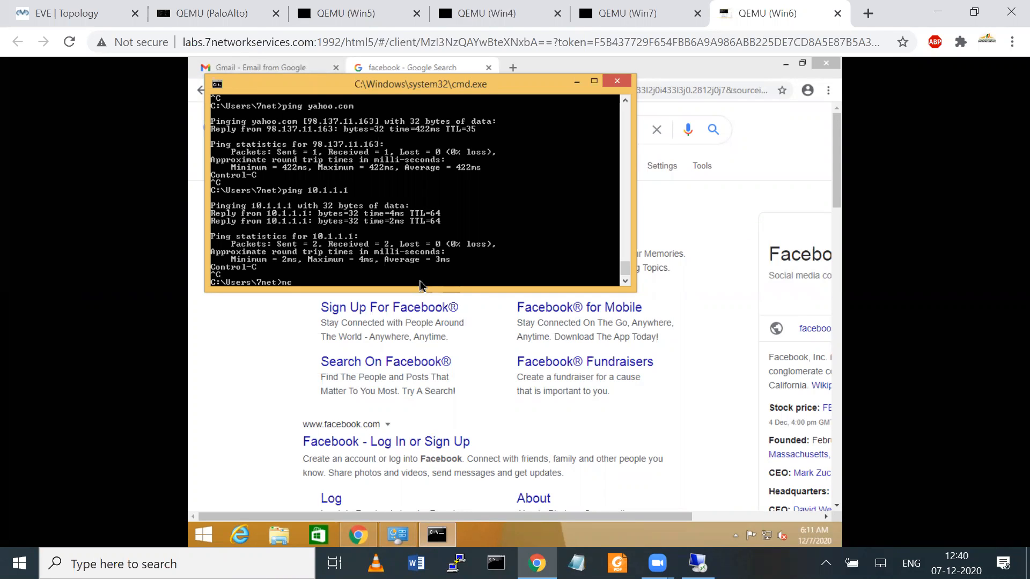
Step: Through ncpa.cpl, set Win6's Ethernet IPv4 to obtain IP and DNS automatically
{"action": "type", "text": "cpl"}
{"action": "key", "text": "Return"}
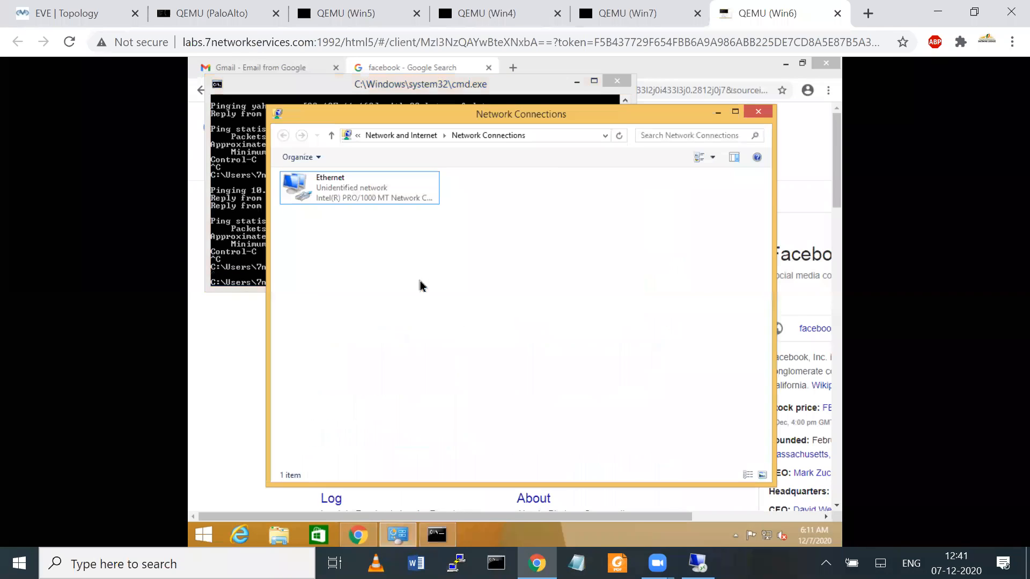
{"action": "left_click", "coordinate": [314, 199]}
{"action": "right_click", "coordinate": [314, 198]}
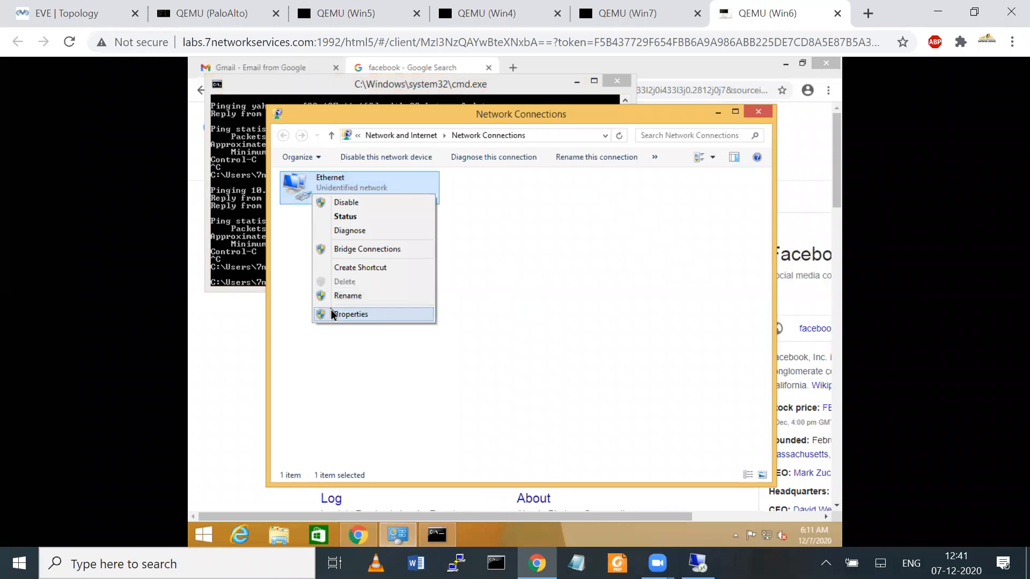
{"action": "left_click", "coordinate": [332, 312]}
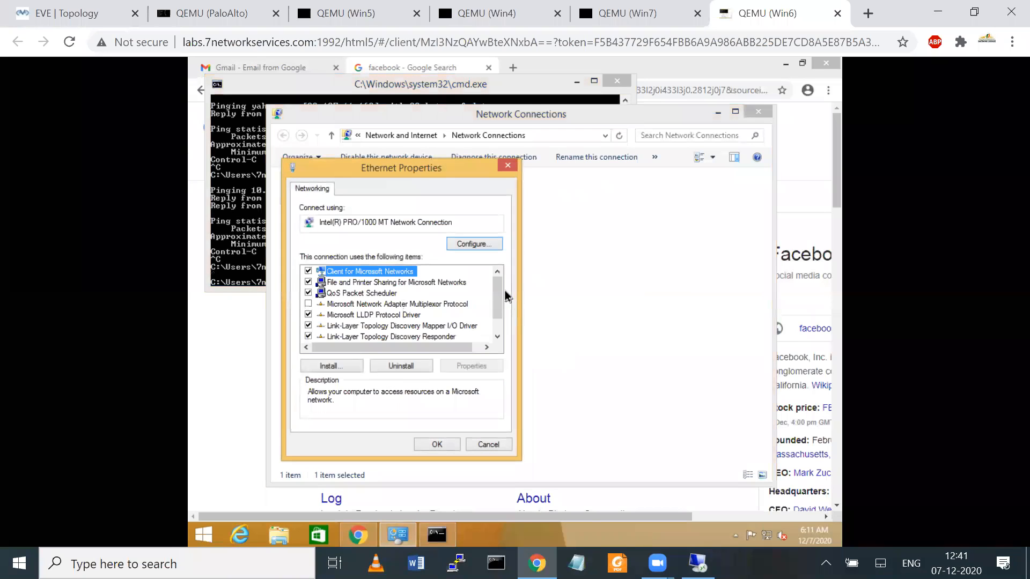
{"action": "left_click", "coordinate": [497, 336]}
{"action": "left_click", "coordinate": [497, 336]}
{"action": "left_click", "coordinate": [420, 338]}
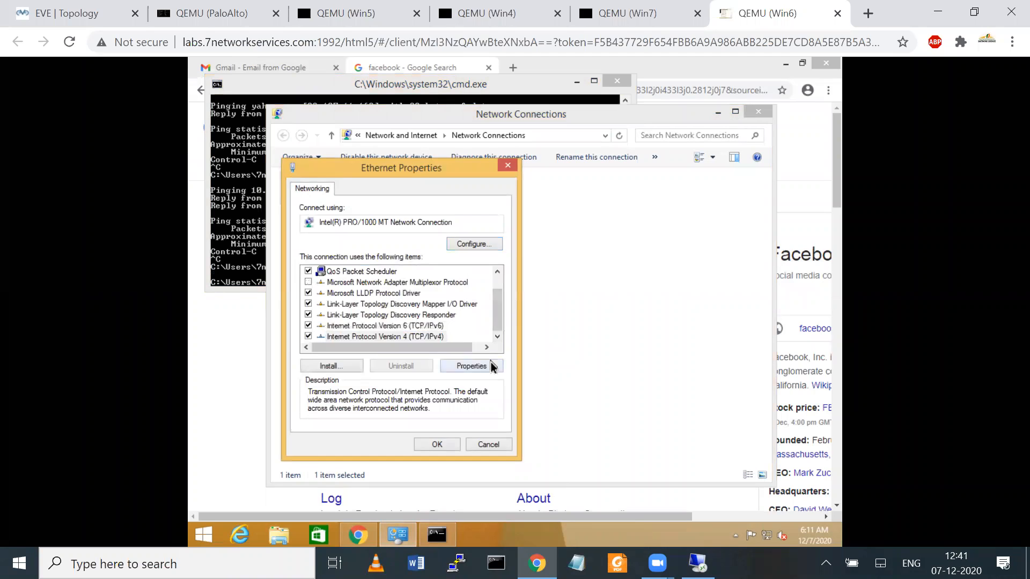
{"action": "left_click", "coordinate": [471, 366]}
{"action": "left_click", "coordinate": [347, 296]}
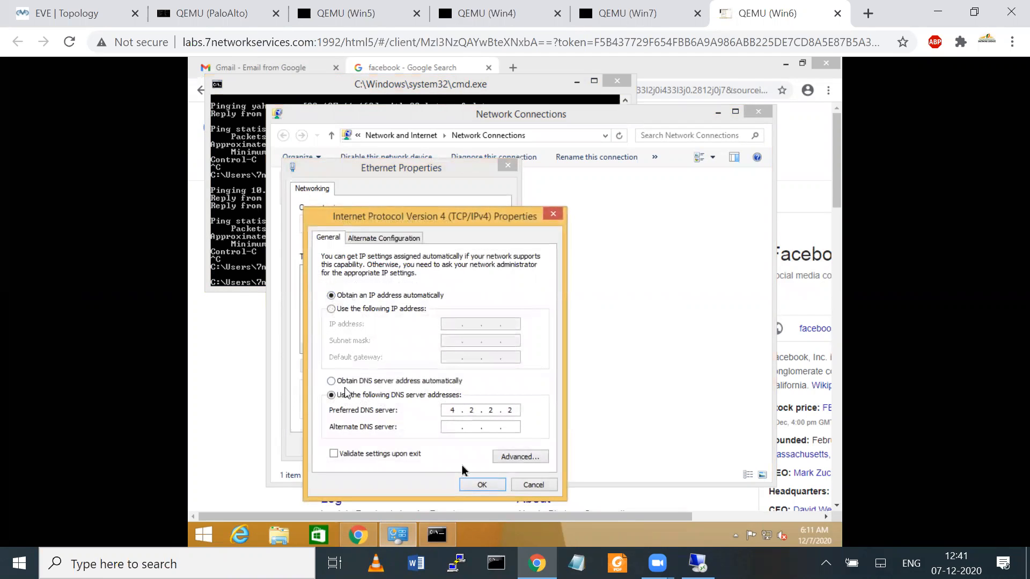
{"action": "left_click", "coordinate": [339, 384]}
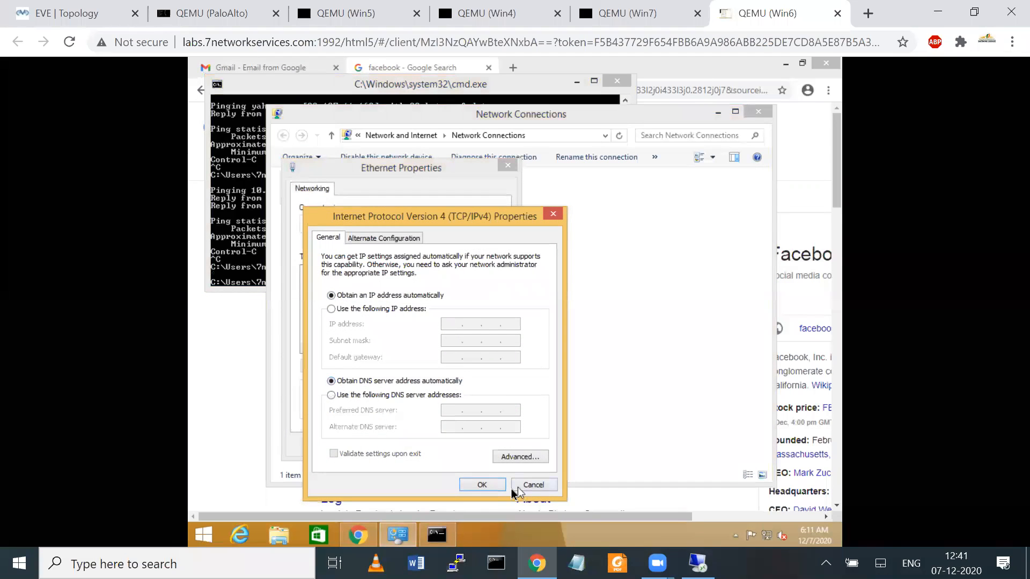
{"action": "left_click", "coordinate": [482, 485]}
{"action": "left_click", "coordinate": [436, 444]}
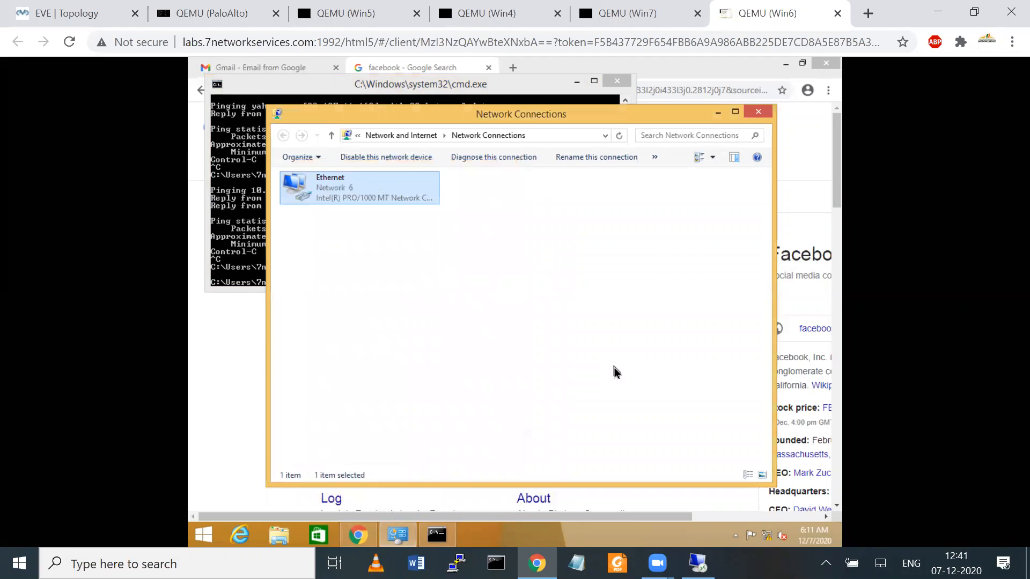
Step: Check the Ethernet status details for the DHCP-leased 10.1.1.x address, then close the windows
{"action": "left_click", "coordinate": [310, 188]}
{"action": "right_click", "coordinate": [316, 191]}
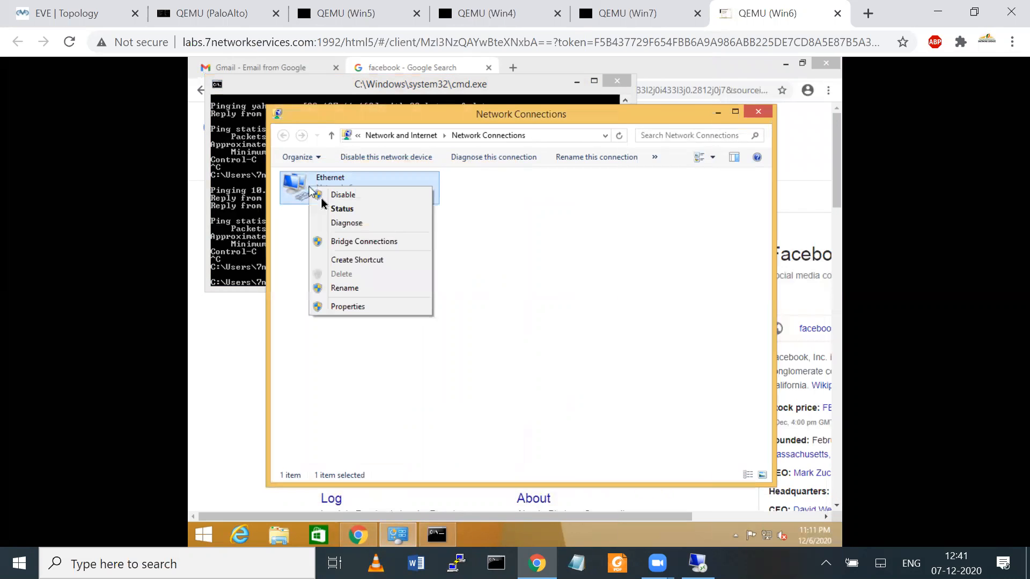
{"action": "left_click", "coordinate": [343, 210]}
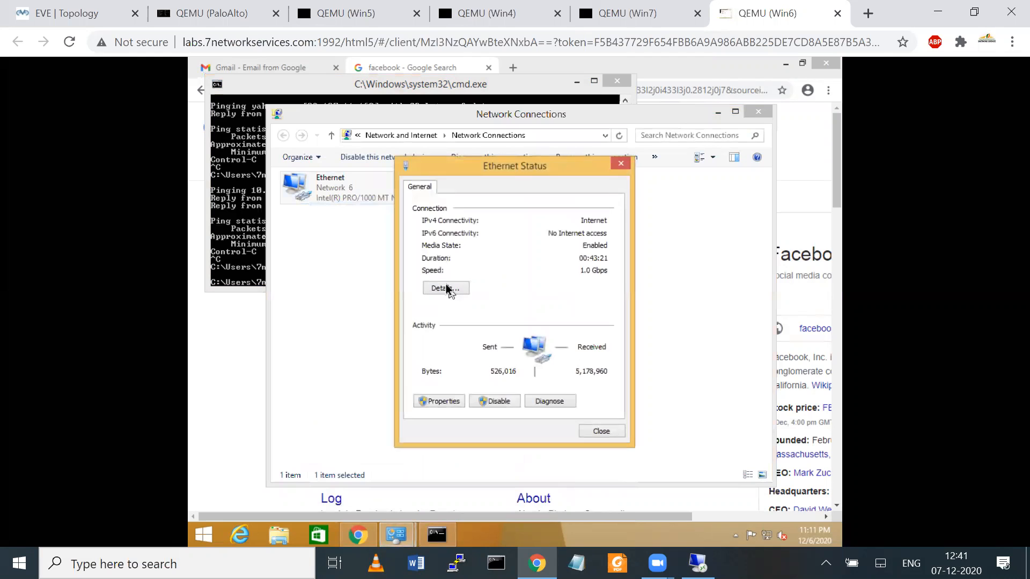
{"action": "left_click", "coordinate": [438, 288]}
{"action": "left_click", "coordinate": [523, 279]}
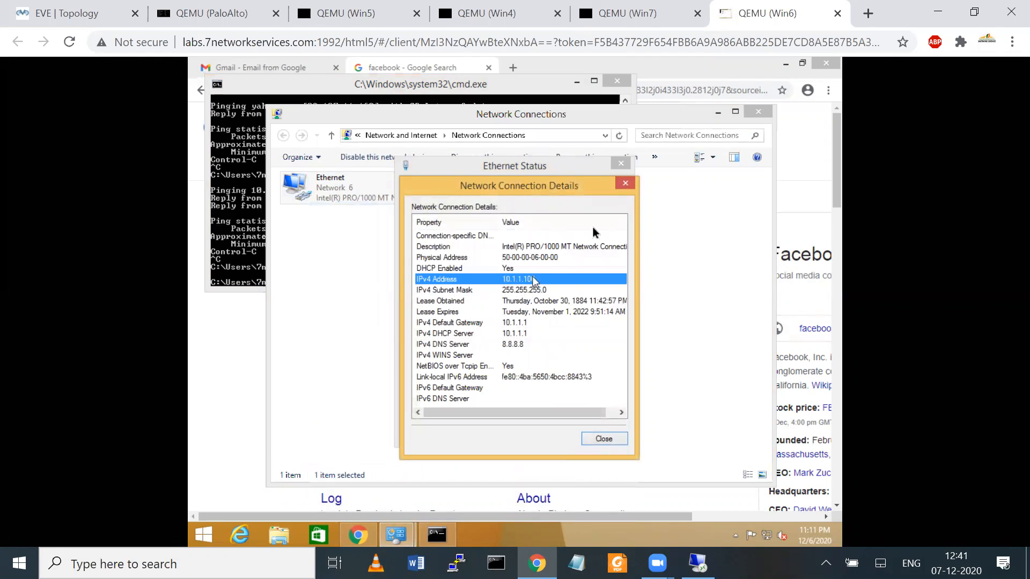
{"action": "left_click", "coordinate": [624, 185]}
{"action": "left_click", "coordinate": [621, 163]}
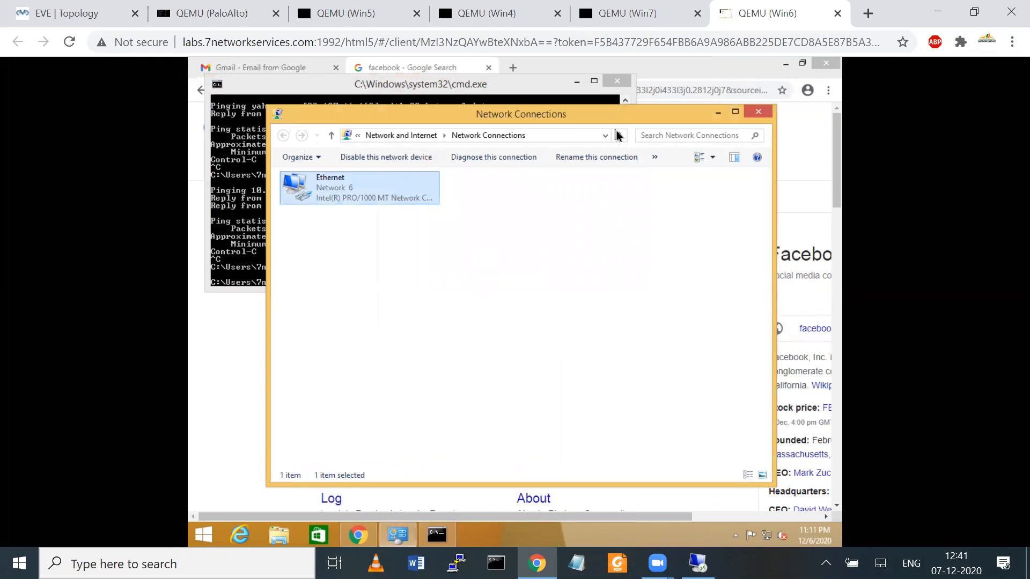
{"action": "left_click", "coordinate": [758, 112]}
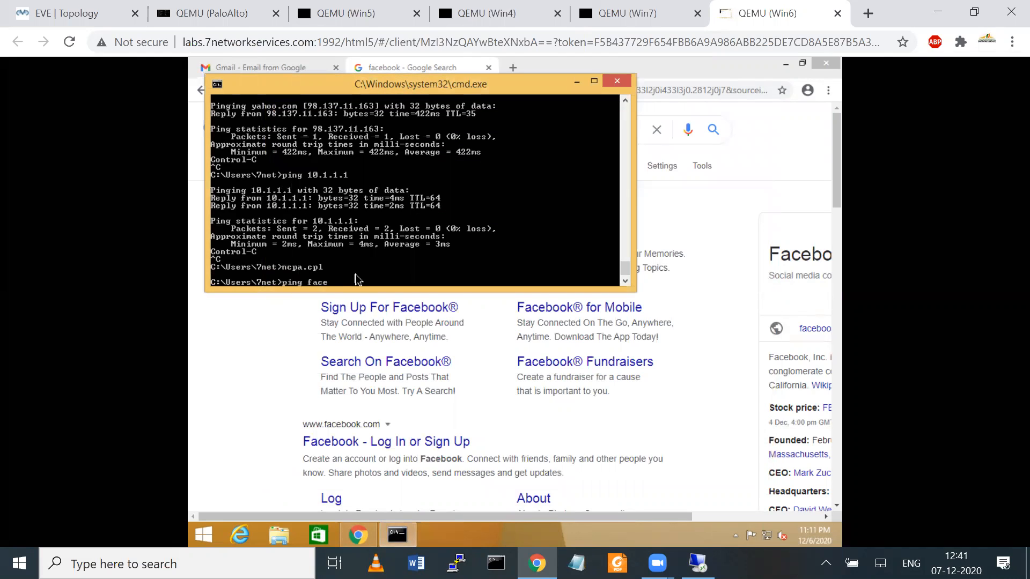
Step: Ping facebook.com, stop the ping after replies, and close the command prompt
{"action": "type", "text": "com"}
{"action": "key", "text": "Return"}
{"action": "key", "text": "ctrl+c"}
{"action": "left_click", "coordinate": [616, 81]}
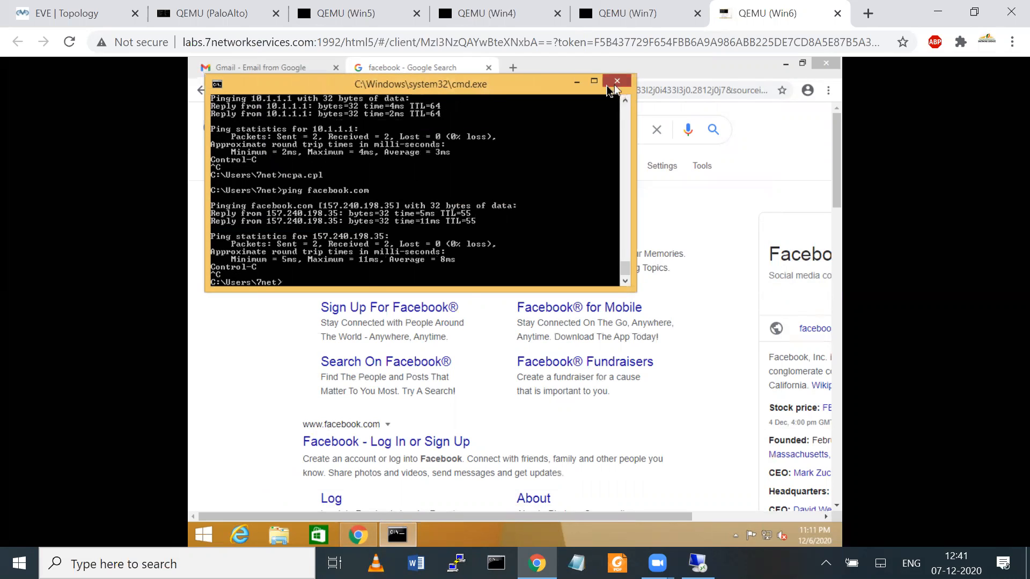
Step: Open the Facebook result, which fails with ERR_CONNECTION_RESET, then search google in a new tab
{"action": "left_click", "coordinate": [357, 239]}
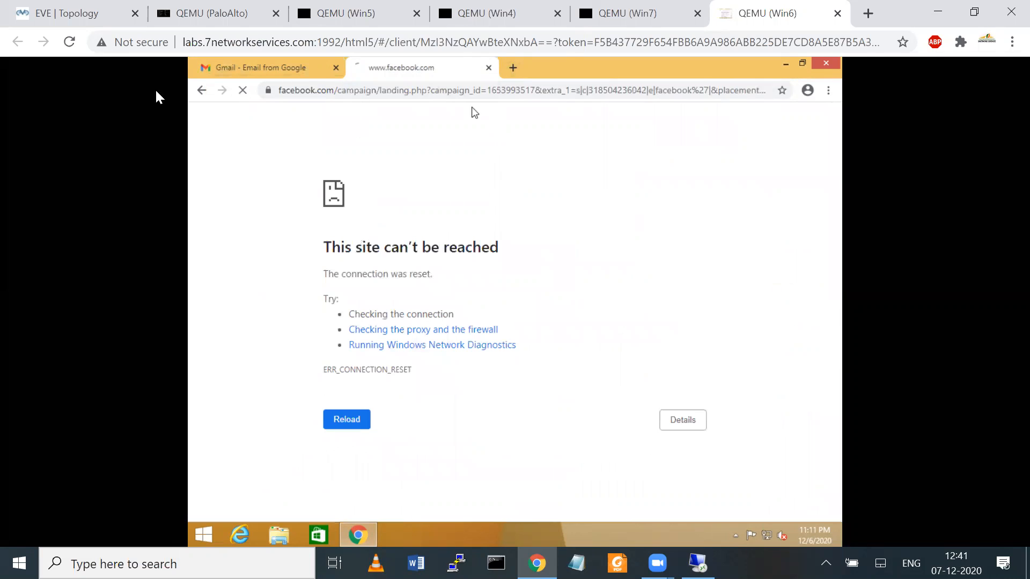
{"action": "left_click", "coordinate": [513, 68]}
{"action": "type", "text": "g"}
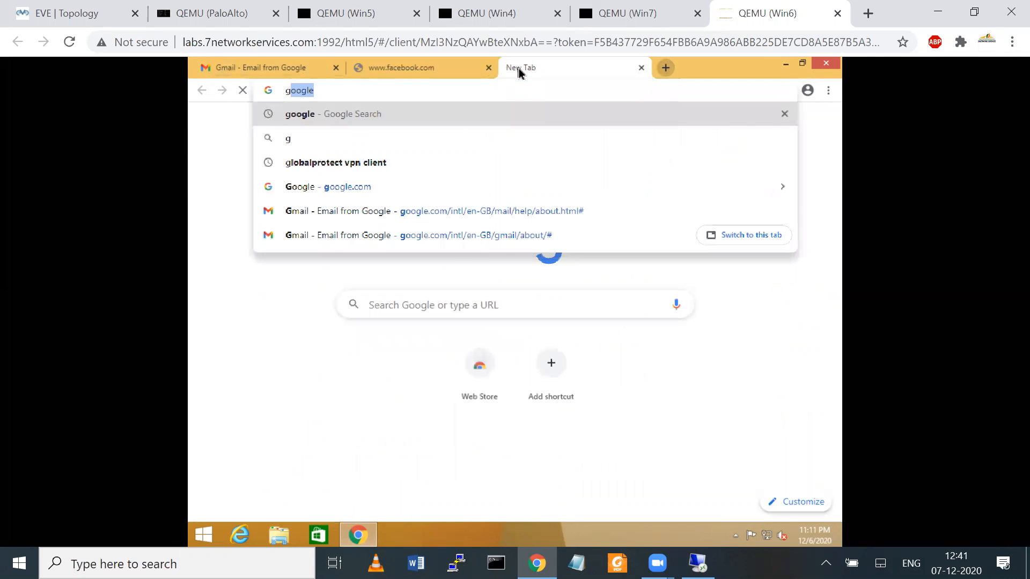
{"action": "key", "text": "Return"}
Step: On the PaloAlto console, run 'show session all filter application facebook-base' to list DISCARD sessions
{"action": "left_click", "coordinate": [194, 5]}
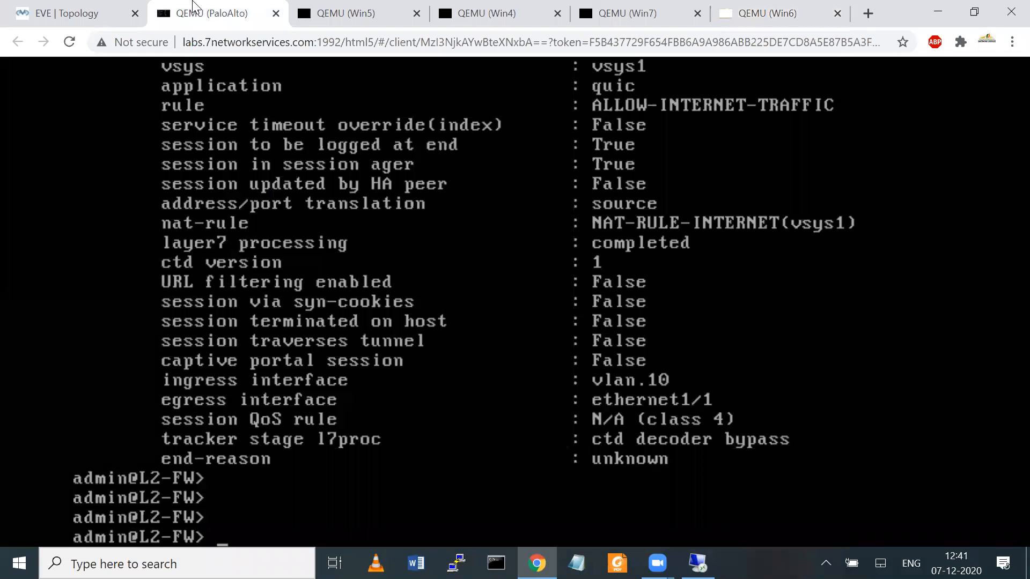
{"action": "type", "text": "show session all filter application facebook-"}
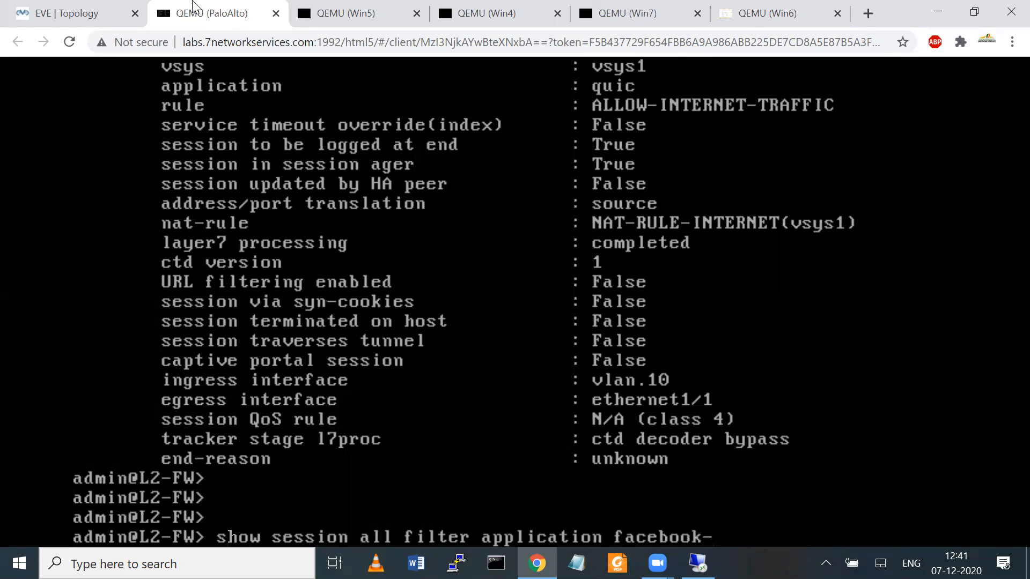
{"action": "type", "text": "base"}
{"action": "key", "text": "Return"}
{"action": "key", "text": "Return"}
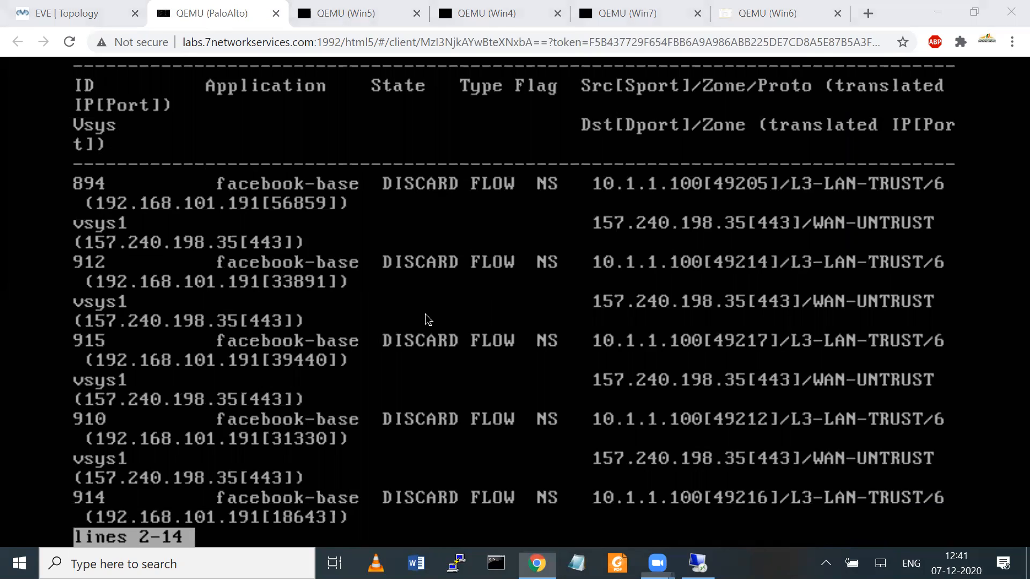
{"action": "left_click_drag", "start_coordinate": [374, 167], "coordinate": [386, 561]}
{"action": "mouse_move", "coordinate": [384, 174]}
{"action": "left_mouse_down"}
{"action": "mouse_move", "coordinate": [470, 421]}
{"action": "mouse_move", "coordinate": [407, 533]}
{"action": "mouse_move", "coordinate": [395, 534]}
{"action": "left_mouse_up"}
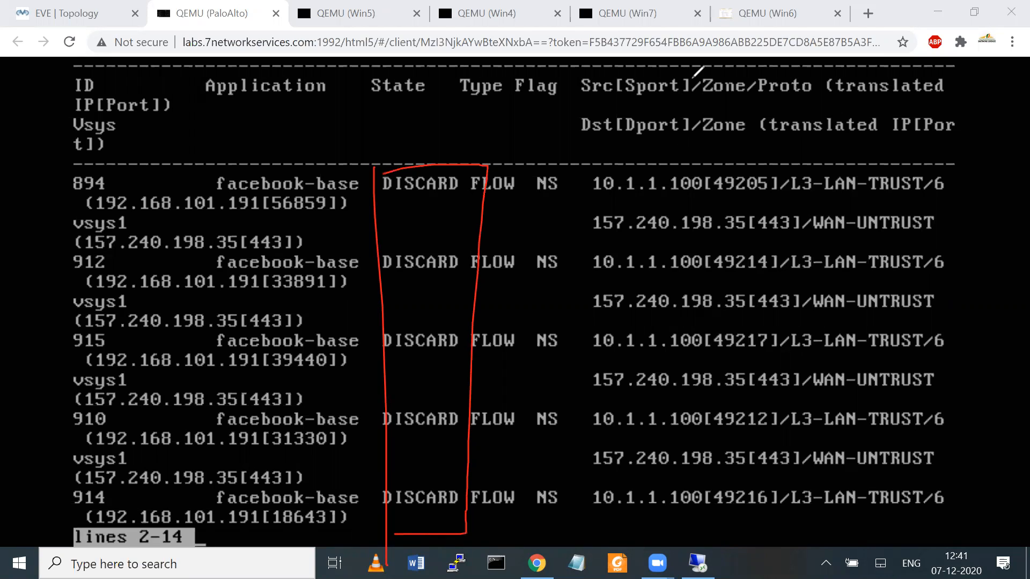
{"action": "left_click", "coordinate": [693, 78]}
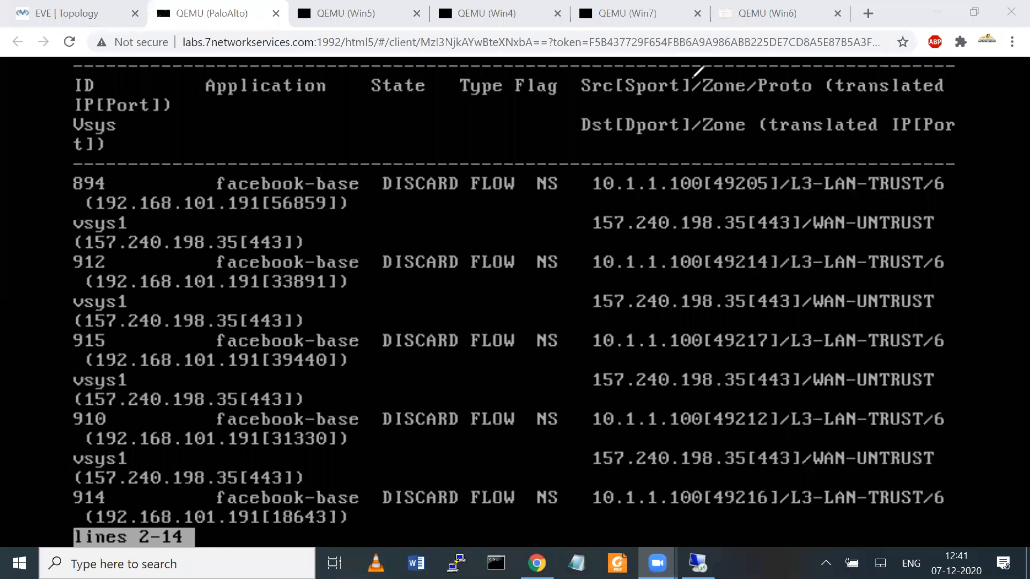
{"action": "left_click", "coordinate": [218, 542]}
Step: Run 'show session id 894' and page down to its BLOCK-FACEBOOK-LAN matching rule
{"action": "type", "text": "q"}
{"action": "type", "text": "show"}
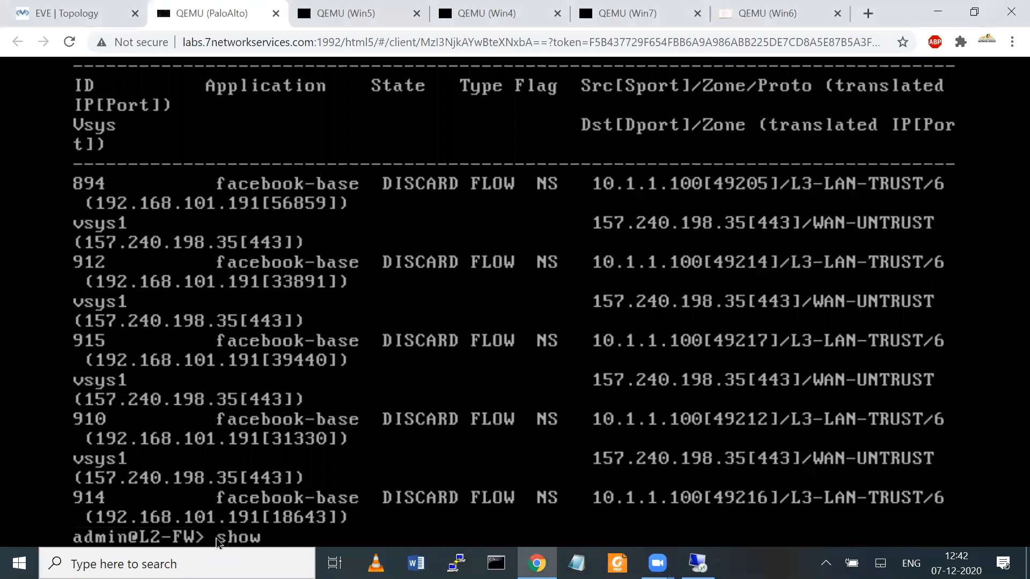
{"action": "type", "text": " s?"}
{"action": "type", "text": "ession id"}
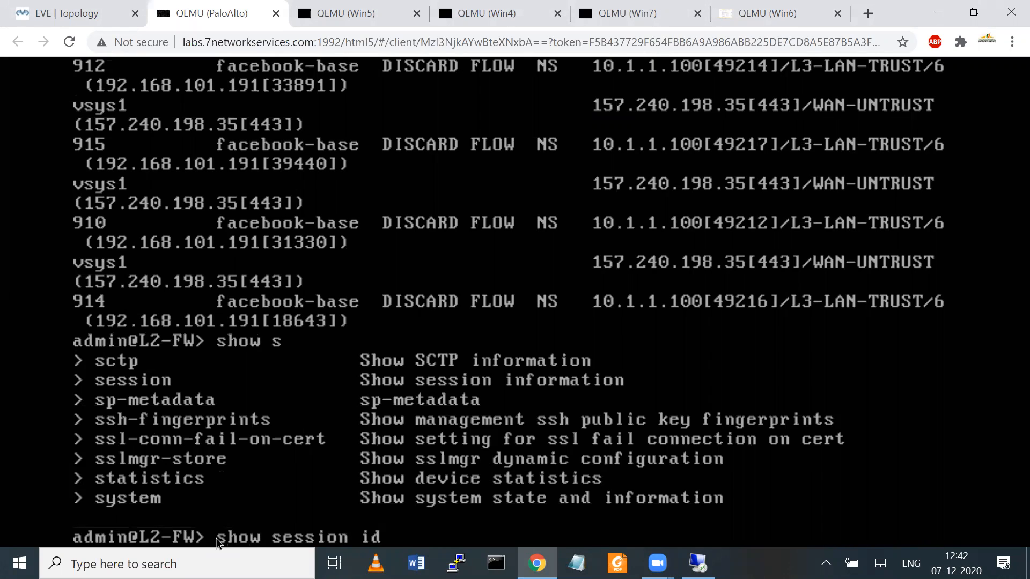
{"action": "type", "text": "894"}
{"action": "key", "text": "Return"}
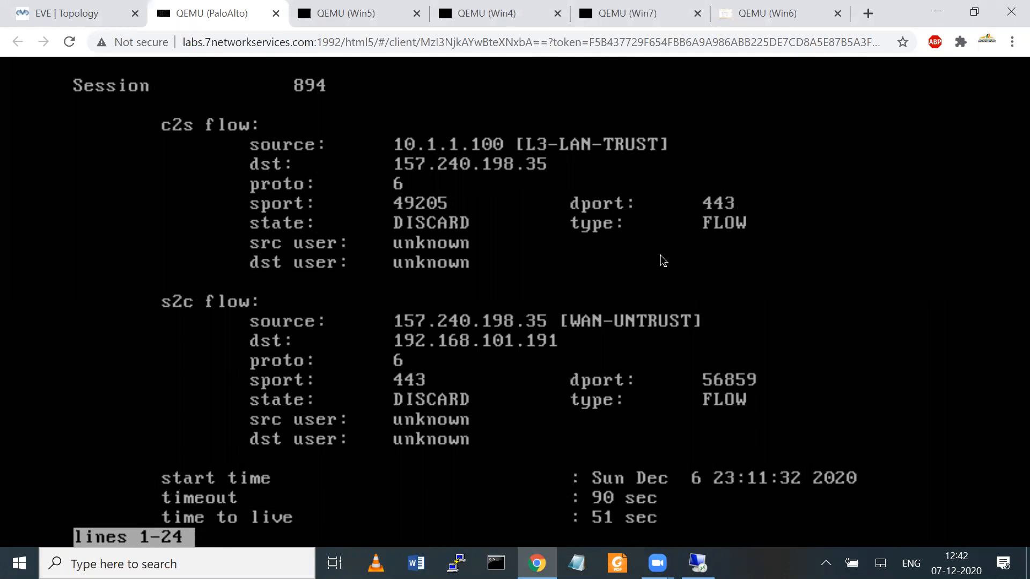
{"action": "key", "text": "Return"}
{"action": "key", "text": "Return"}
{"action": "key", "text": "Return"}
{"action": "key", "text": "Return"}
{"action": "key", "text": "Return"}
{"action": "key", "text": "Return"}
{"action": "key", "text": "Return"}
{"action": "key", "text": "Return"}
{"action": "key", "text": "Return"}
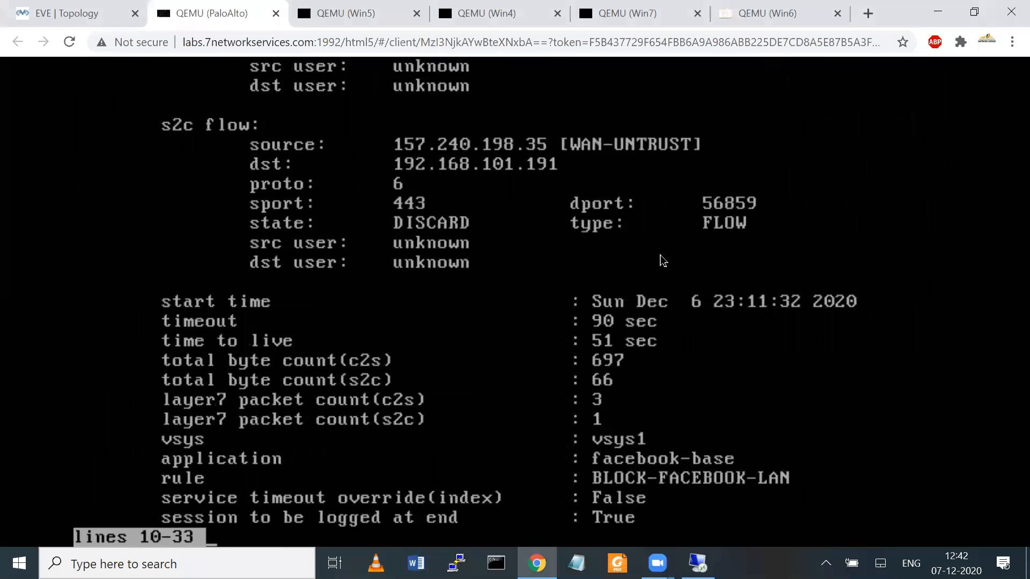
{"action": "key", "text": "Return"}
{"action": "key", "text": "Return"}
{"action": "key", "text": "Return"}
{"action": "key", "text": "Return"}
{"action": "key", "text": "Return"}
{"action": "key", "text": "Return"}
{"action": "key", "text": "Return"}
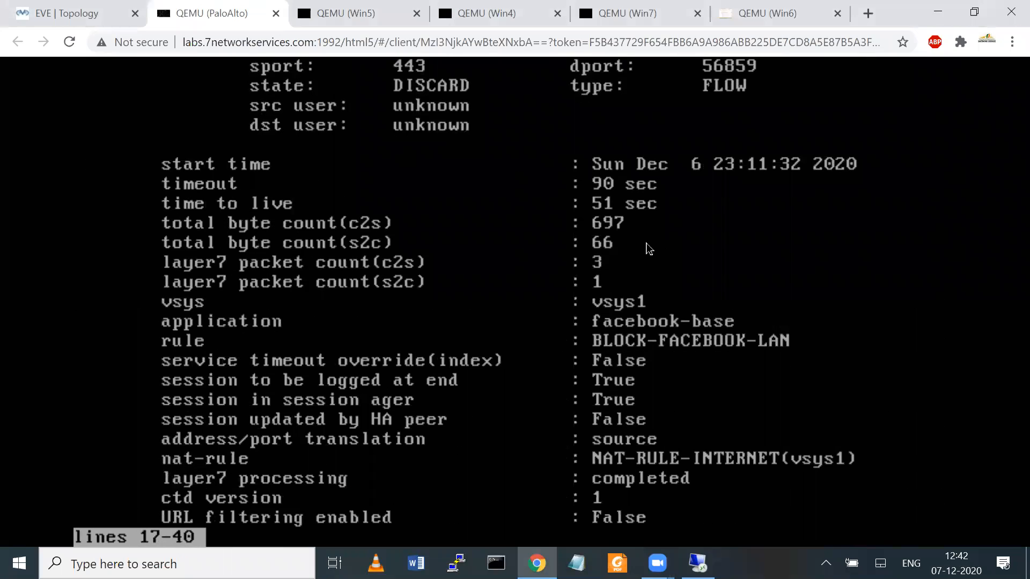
{"action": "left_click_drag", "start_coordinate": [576, 356], "coordinate": [774, 352]}
{"action": "mouse_move", "coordinate": [566, 330]}
{"action": "left_mouse_down"}
{"action": "mouse_move", "coordinate": [783, 310]}
{"action": "mouse_move", "coordinate": [784, 348]}
{"action": "left_mouse_up"}
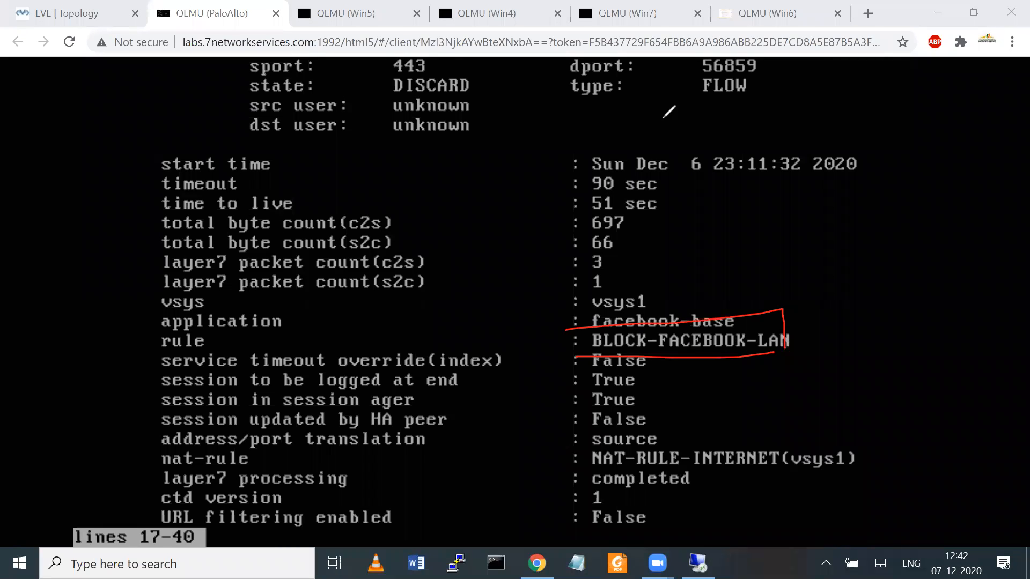
{"action": "left_click", "coordinate": [721, 66]}
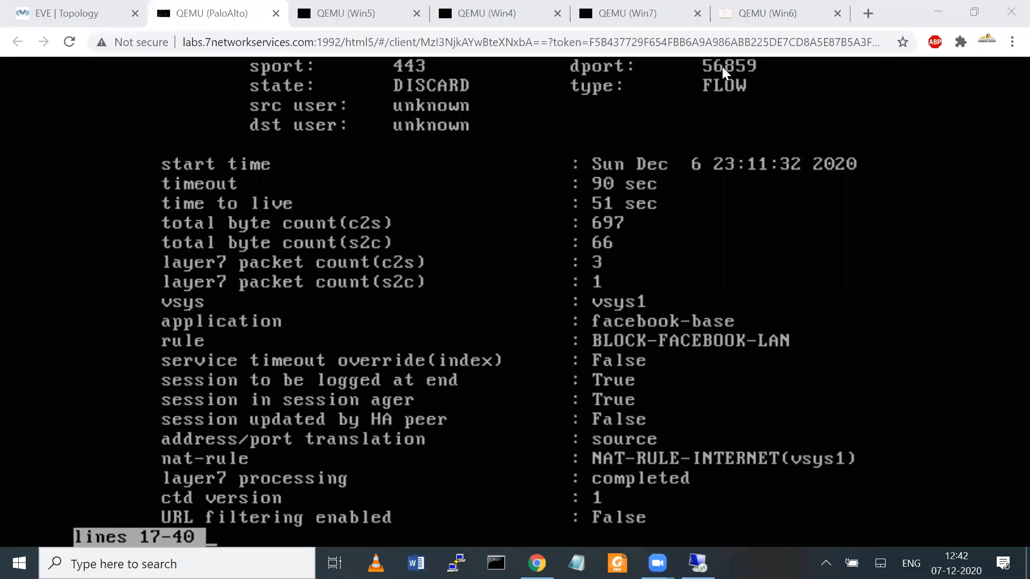